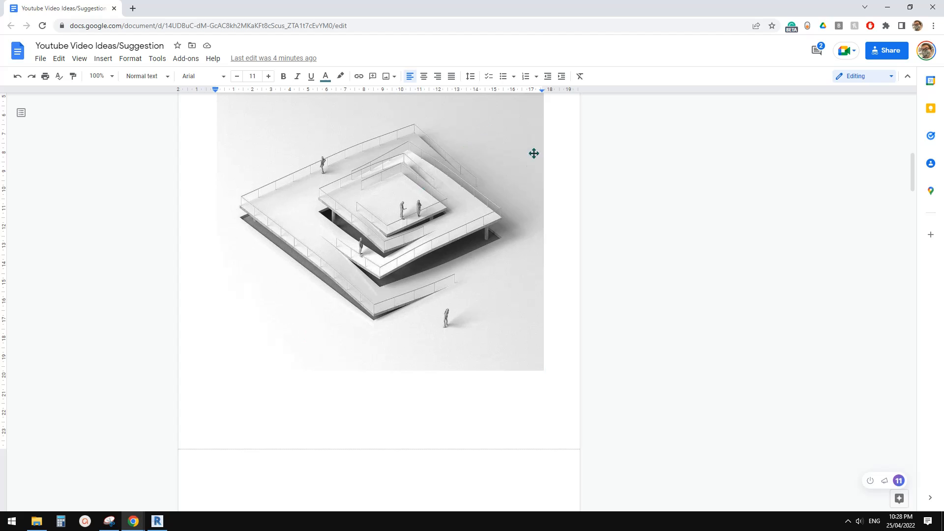
# - Switch to Revit and create a new project
pyautogui.click(157, 522)
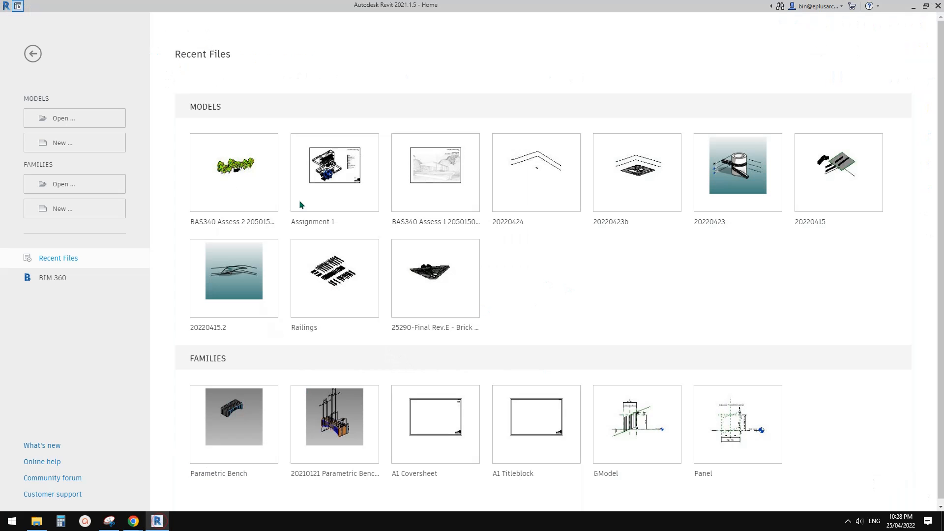
pyautogui.click(80, 136)
pyautogui.click(249, 275)
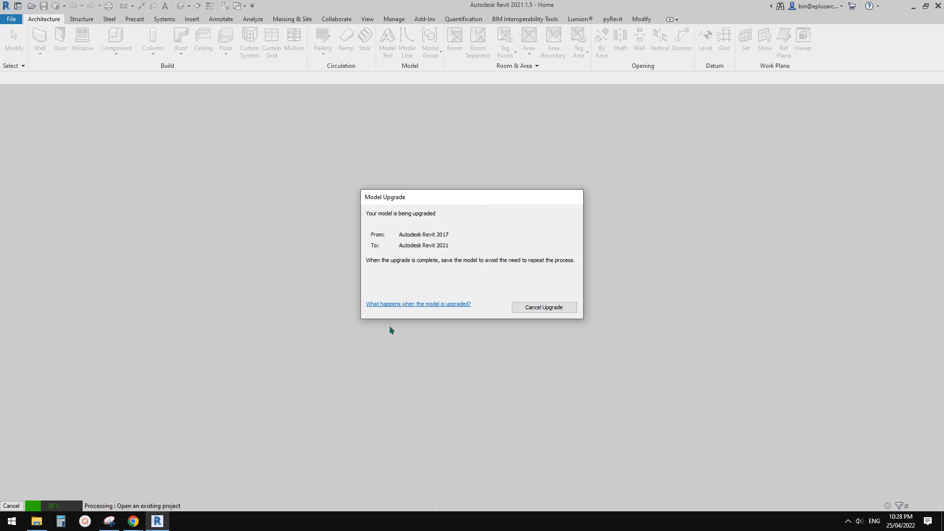
# - Examine the reference image of the tiered square ramp in the browser document and return to the Revit project
pyautogui.moveTo(140, 521)
pyautogui.click(168, 486)
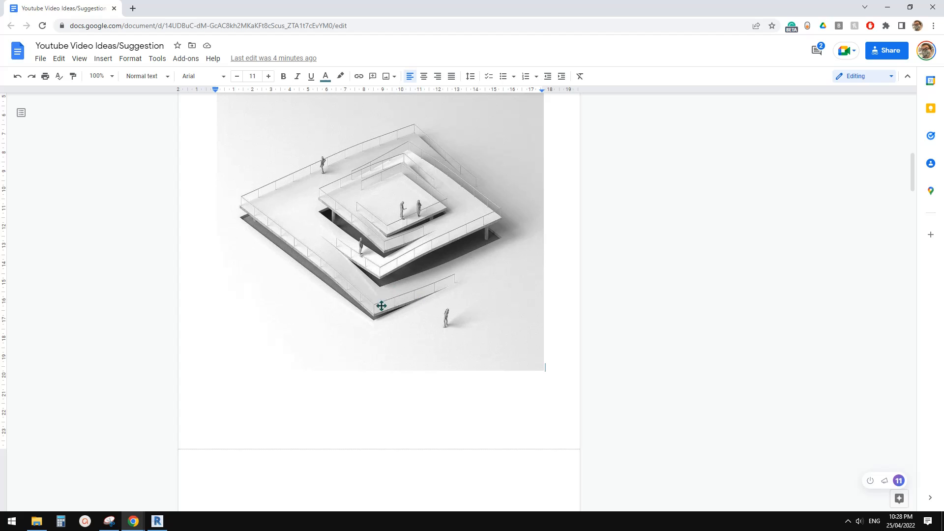
pyautogui.click(156, 522)
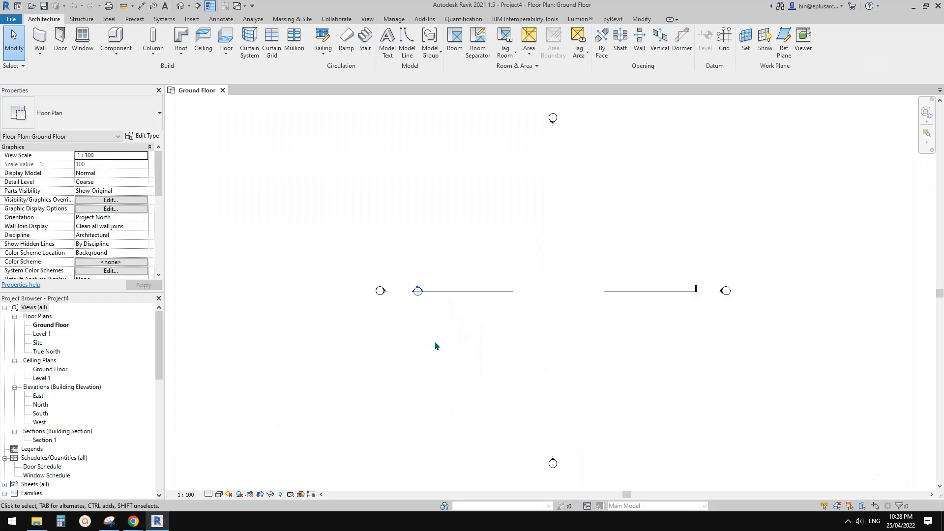
# - Start a Generic 150mm floor on the Ground Floor plan and sketch a rectangular boundary about 16000 mm wide
pyautogui.scroll(1, 548, 328)
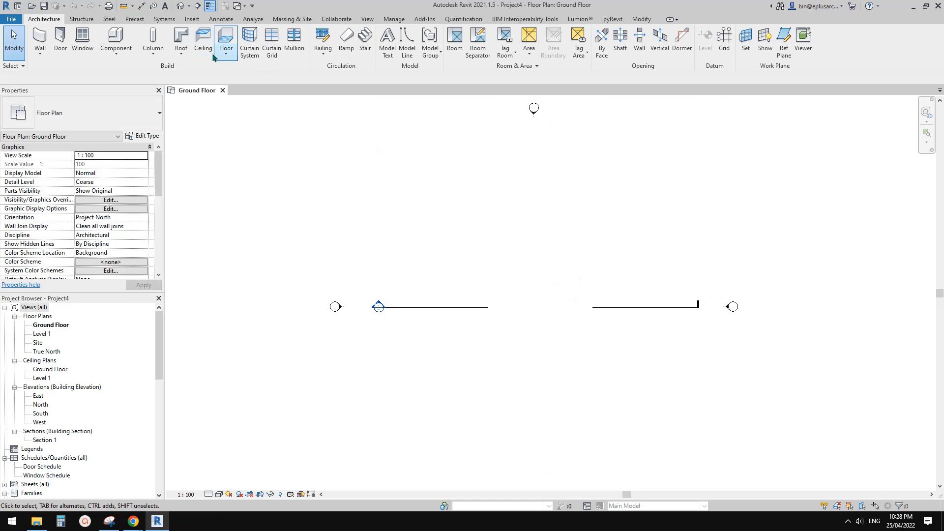
pyautogui.click(226, 40)
pyautogui.click(480, 32)
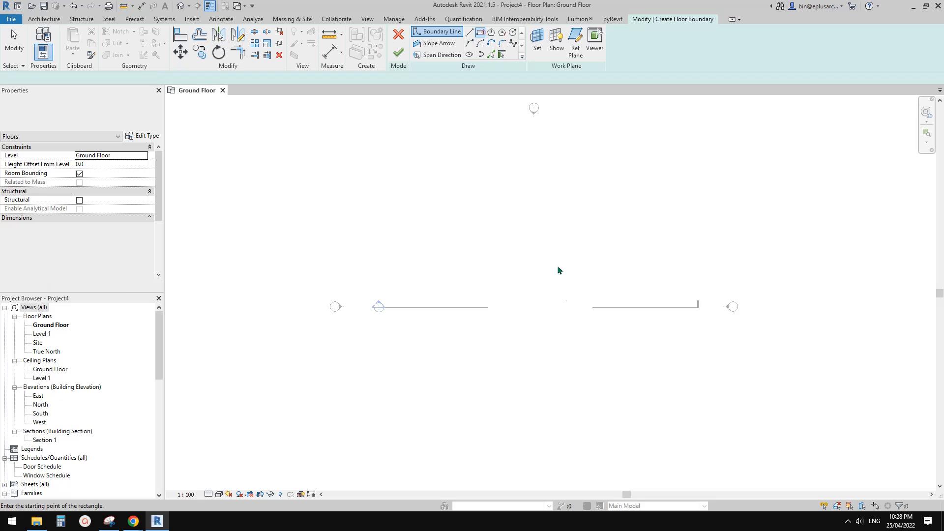
pyautogui.click(480, 227)
pyautogui.click(605, 359)
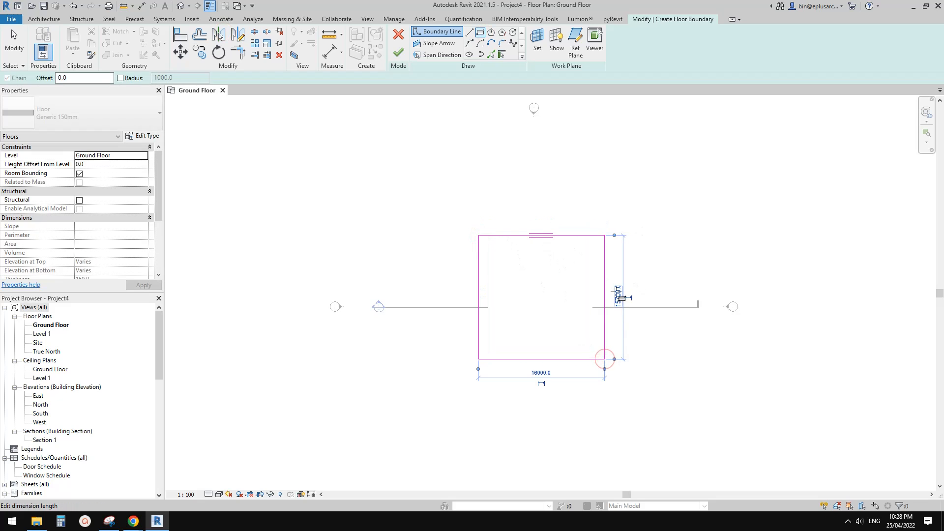
# - Set the rectangular floor boundary's height and width both to 5000 mm
pyautogui.click(618, 297)
pyautogui.write('5000')
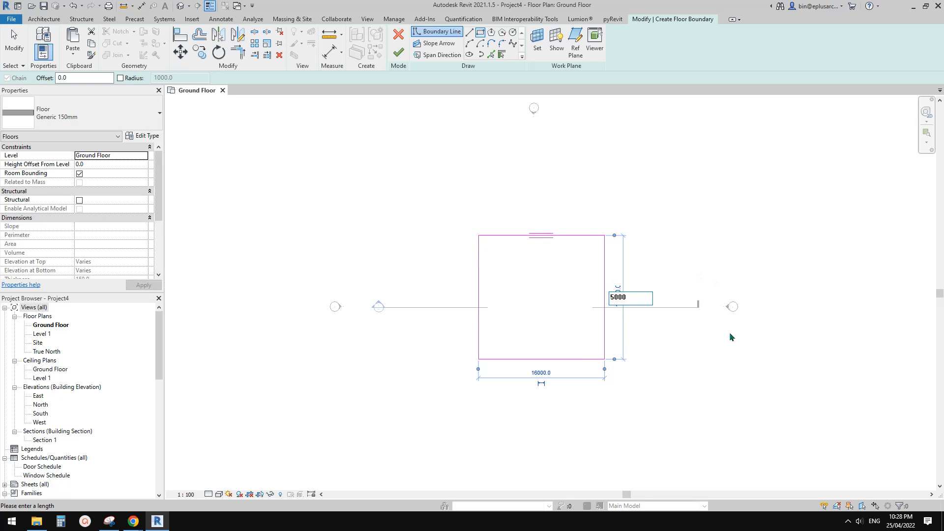
pyautogui.press('Return')
pyautogui.click(541, 373)
pyautogui.write('5000')
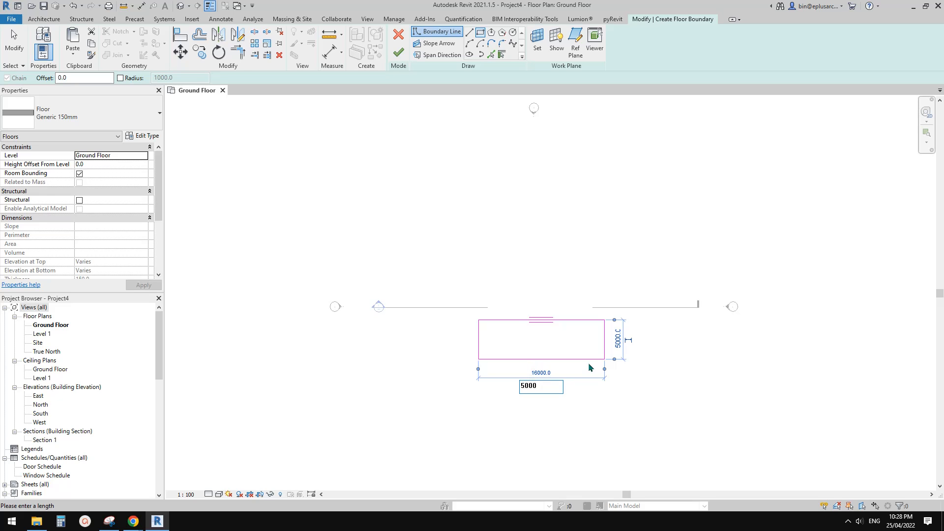
pyautogui.press('Return')
pyautogui.scroll(2, 555, 337)
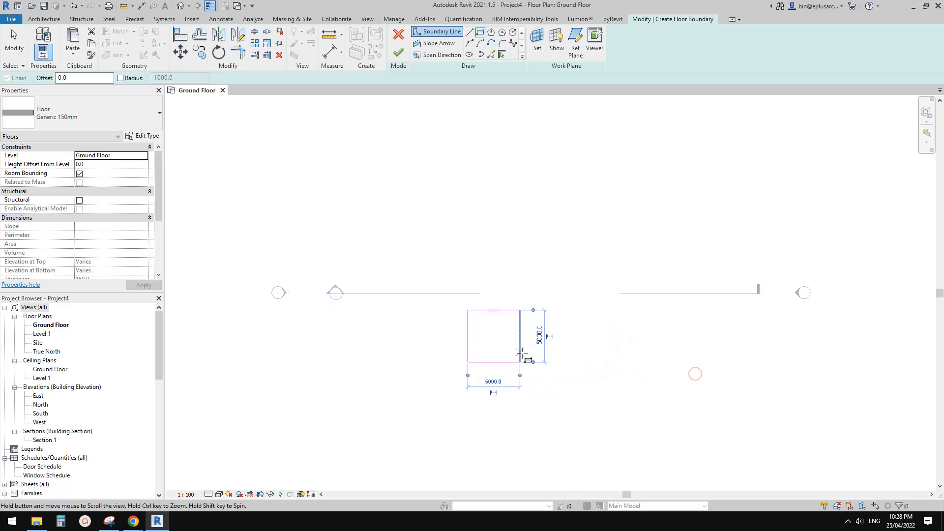
pyautogui.press('Escape')
pyautogui.press('Escape')
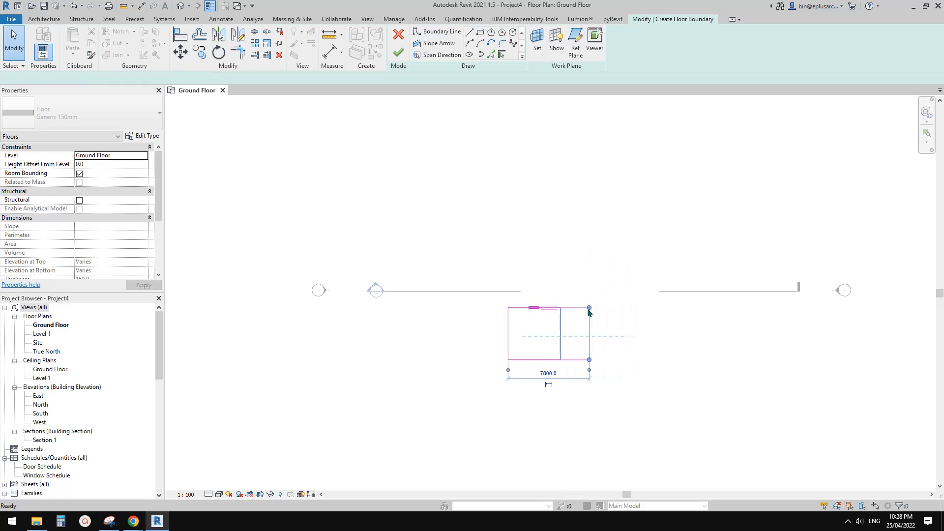
# - Move the whole square boundary up onto the section line between the elevation markers and finish the floor
pyautogui.scroll(1, 546, 312)
pyautogui.click(548, 312)
pyautogui.moveTo(548, 312)
pyautogui.mouseDown()
pyautogui.moveTo(615, 244)
pyautogui.moveTo(643, 248)
pyautogui.mouseUp()
pyautogui.scroll(2, 648, 285)
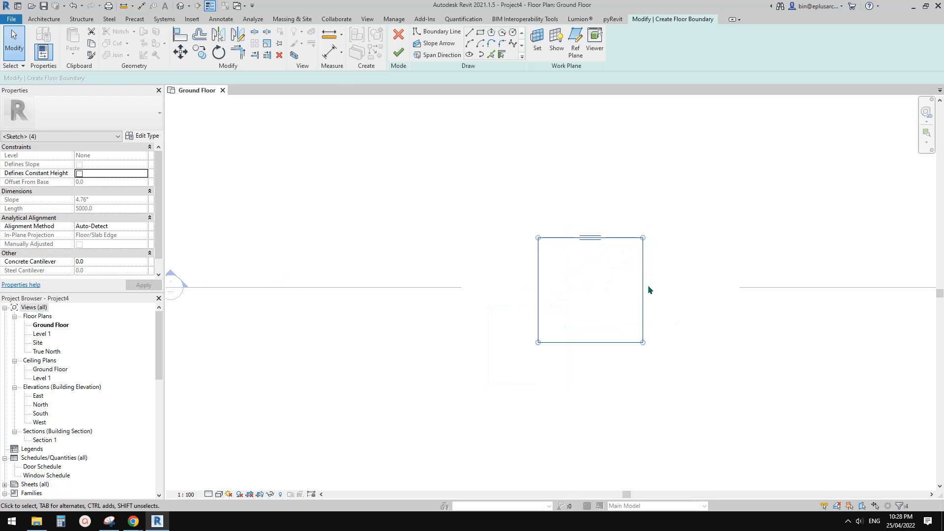
pyautogui.click(399, 53)
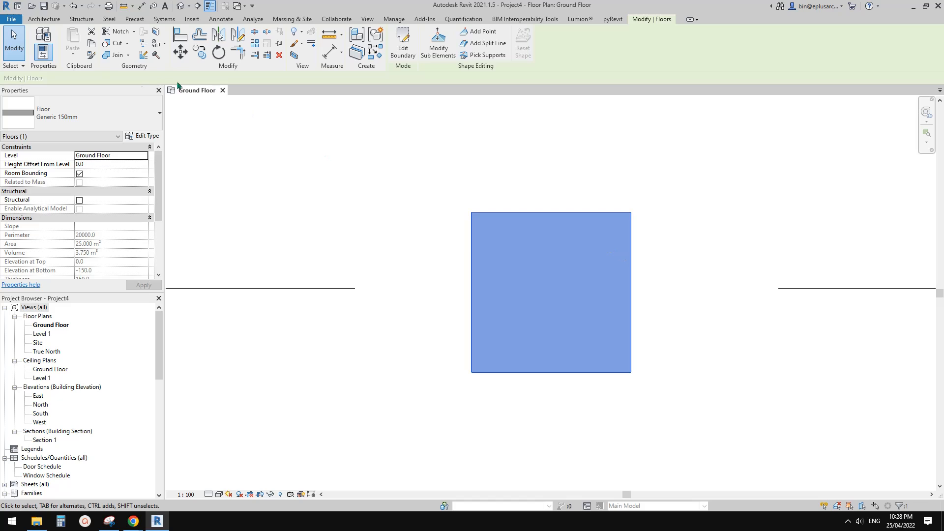
# - Copy the square floor and paste the duplicate aligned to the same place
pyautogui.hotkey('ctrl', 'c')
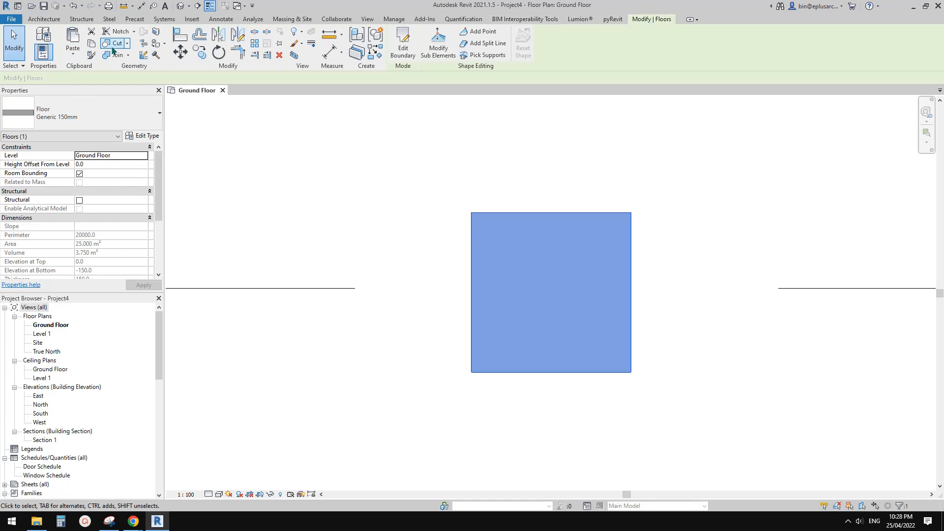
pyautogui.click(73, 55)
pyautogui.click(113, 151)
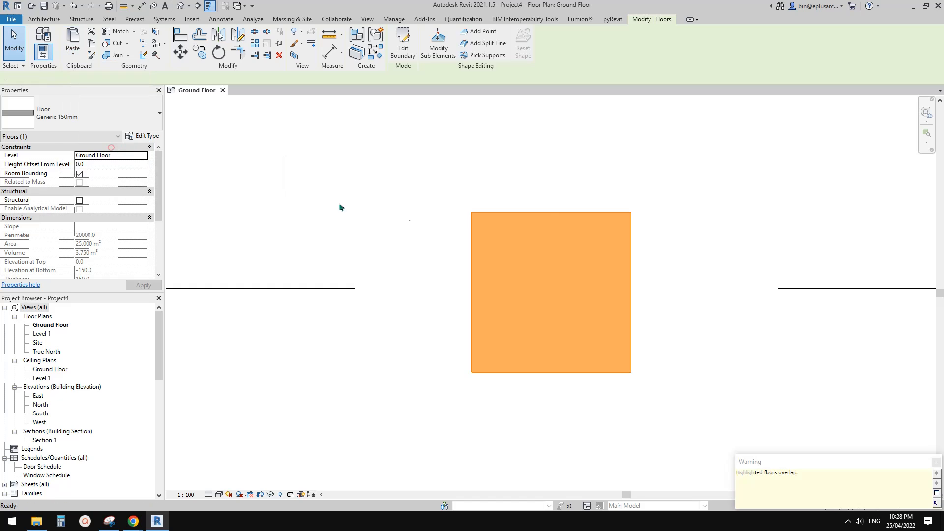
# - Edit the duplicate floor's boundary by offsetting a copy of the square loop 1500 mm outward, and finish the ring-shaped floor
pyautogui.click(407, 51)
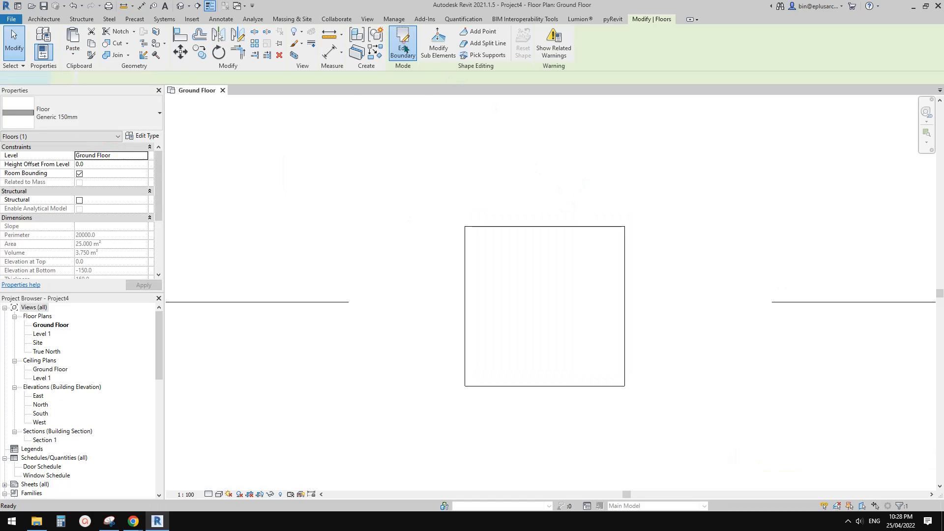
pyautogui.moveTo(553, 180); pyautogui.dragTo(576, 187, button='middle')
pyautogui.press('o')
pyautogui.press('f')
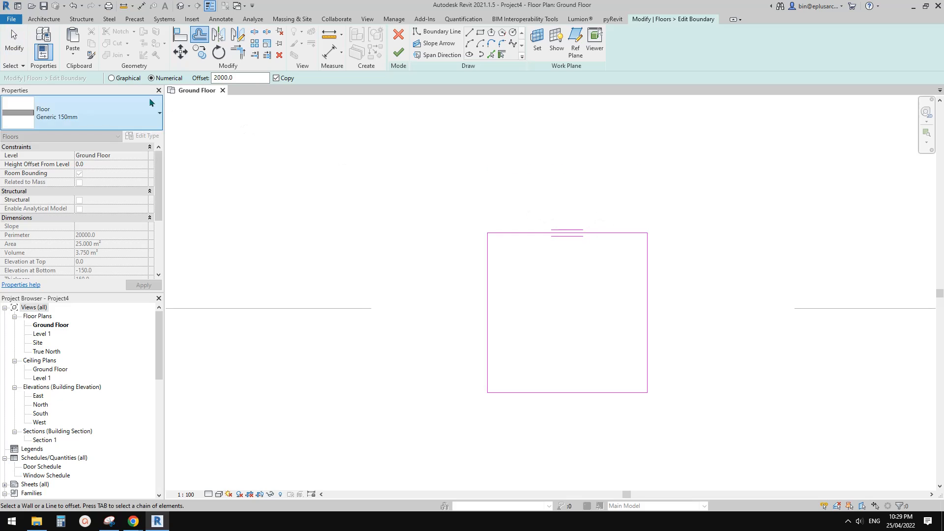
pyautogui.moveTo(238, 78); pyautogui.dragTo(202, 80)
pyautogui.write('15')
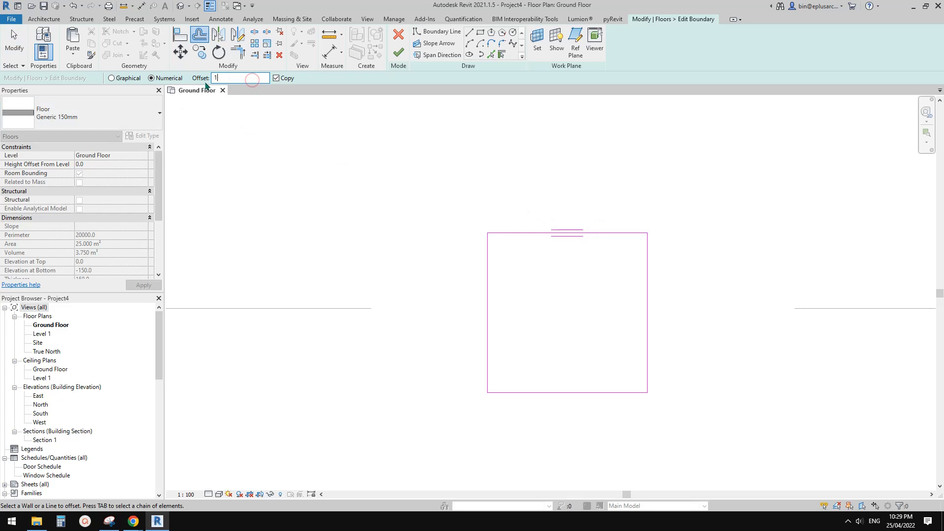
pyautogui.press('Tab')
pyautogui.click(584, 233)
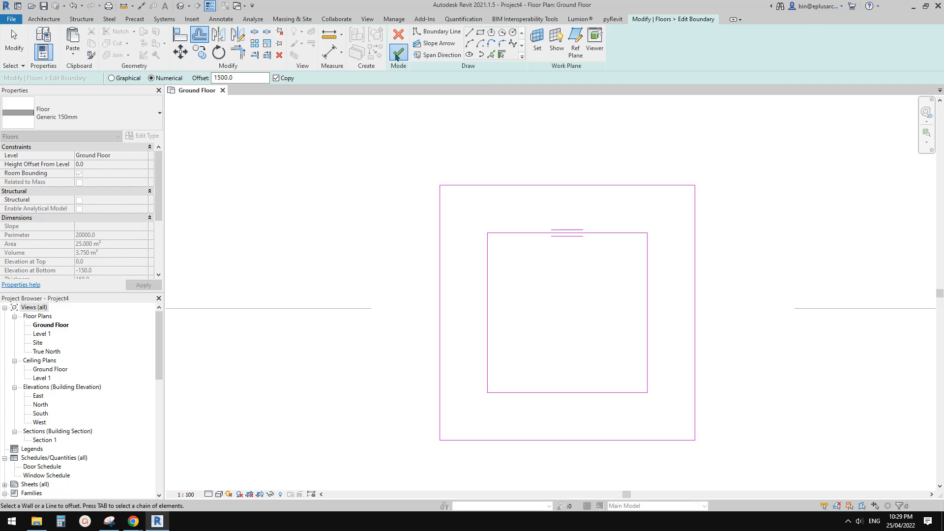
pyautogui.click(398, 51)
# - Select the inner and ring floors in turn to check them, and open the 3D view
pyautogui.click(597, 270)
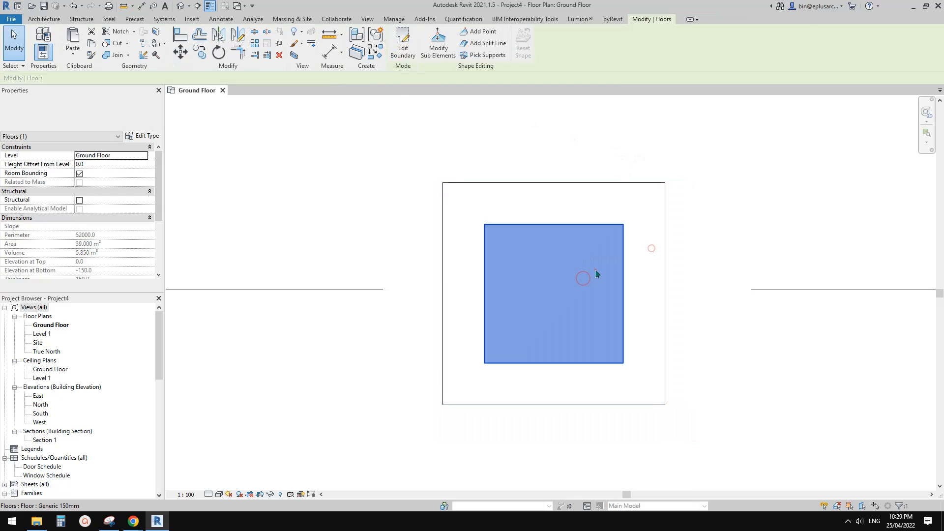
pyautogui.click(640, 267)
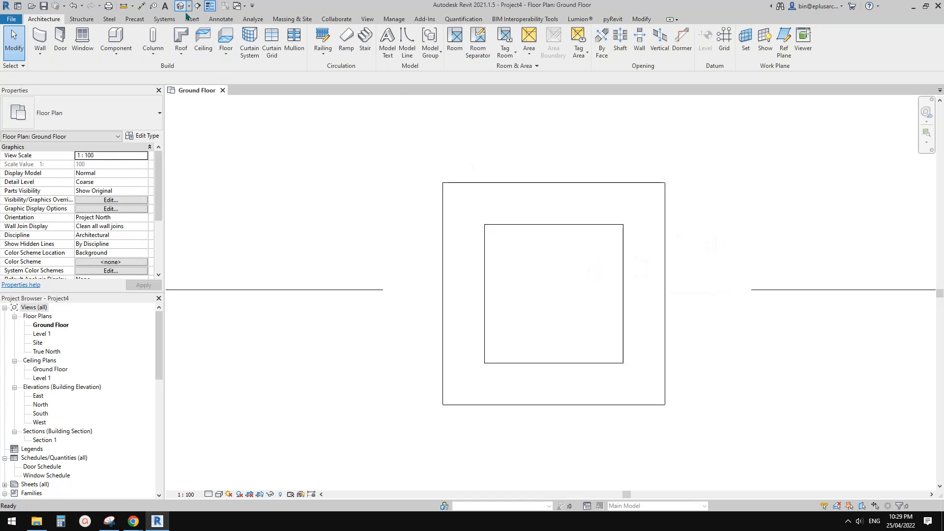
pyautogui.click(180, 6)
pyautogui.scroll(3, 604, 327)
# - Copy the ring-shaped floor in the 3D view and paste the duplicate aligned to the same place
pyautogui.click(541, 317)
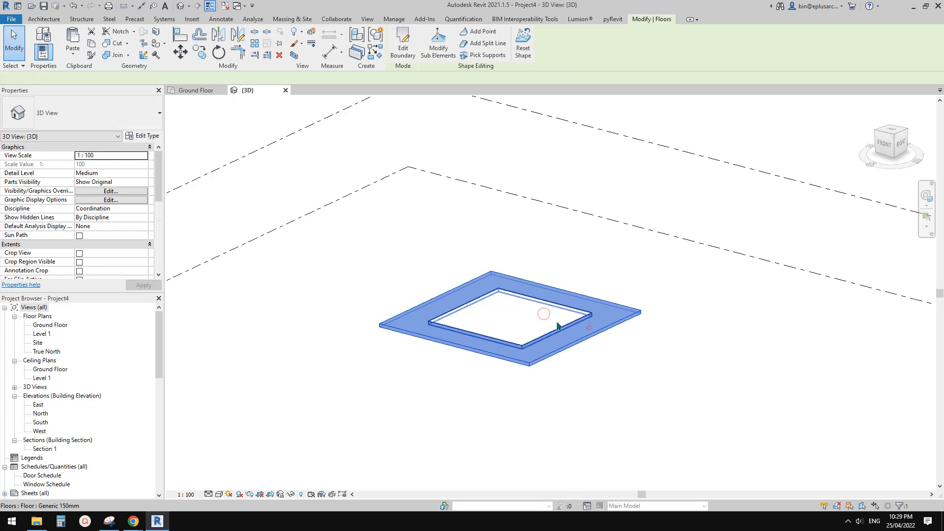
pyautogui.click(579, 327)
pyautogui.scroll(3, 582, 327)
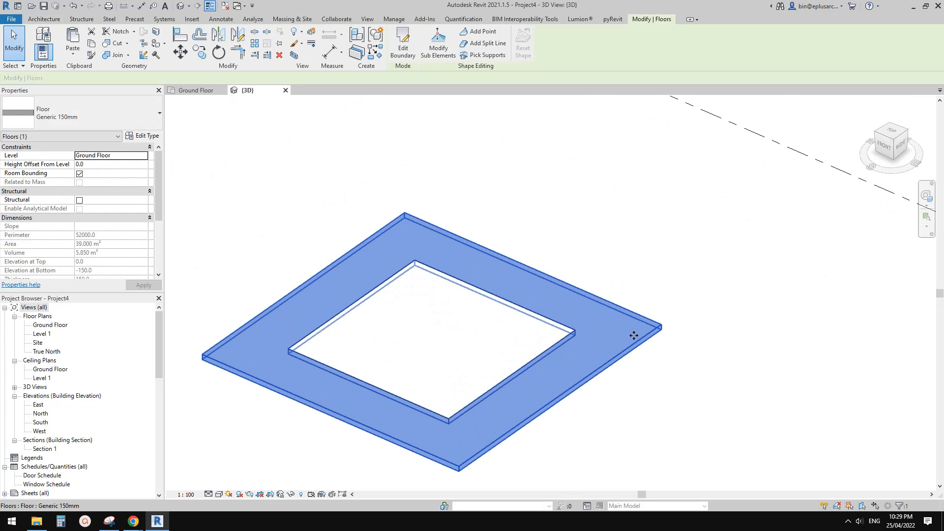
pyautogui.hotkey('ctrl', 'c')
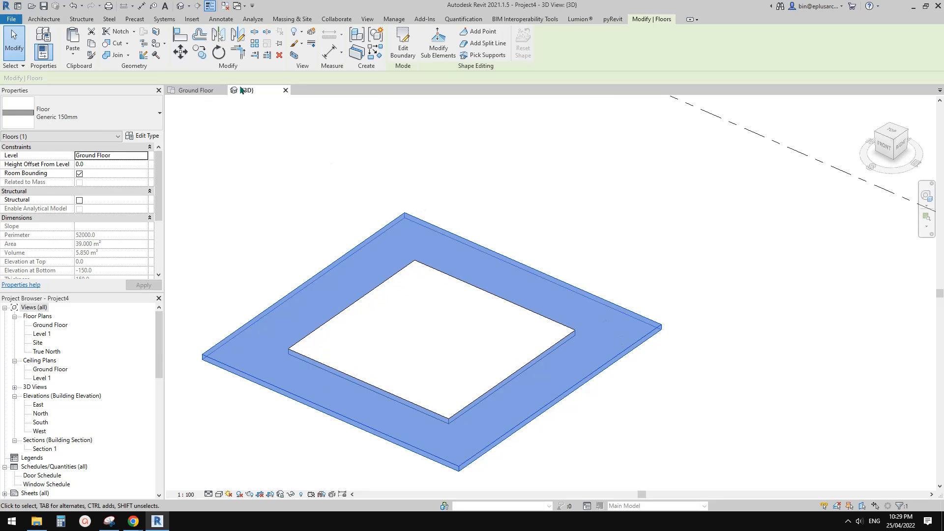
pyautogui.click(73, 53)
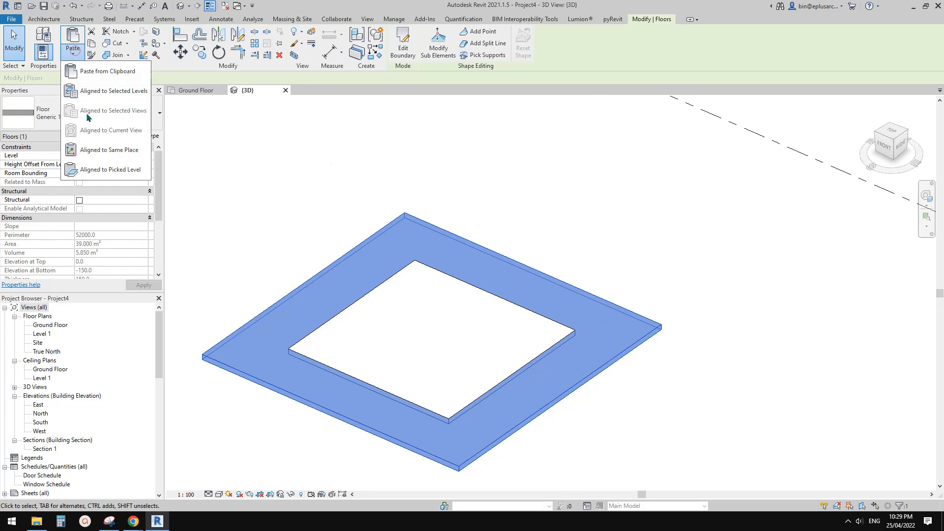
pyautogui.click(101, 150)
# - Edit the duplicate ring's boundary and offset a copy of its outer loop 1500 mm outward
pyautogui.click(403, 47)
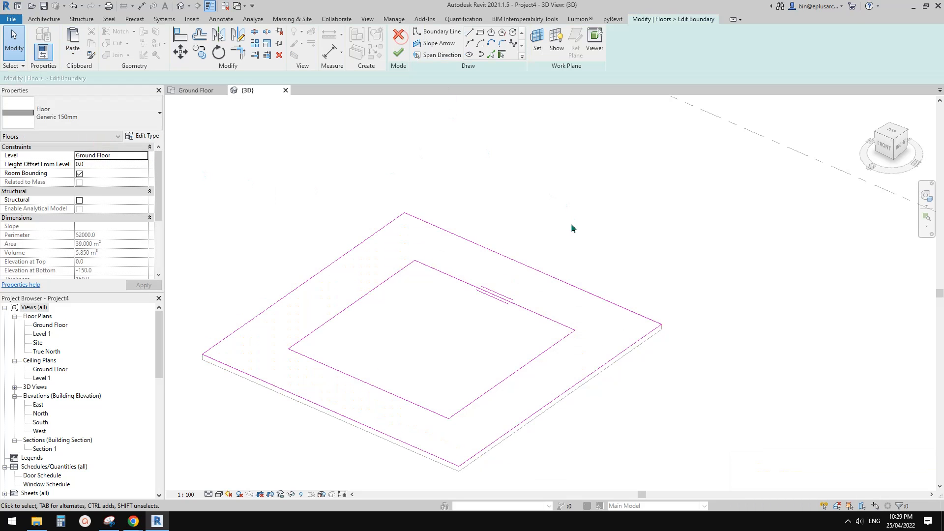
pyautogui.press('o')
pyautogui.press('f')
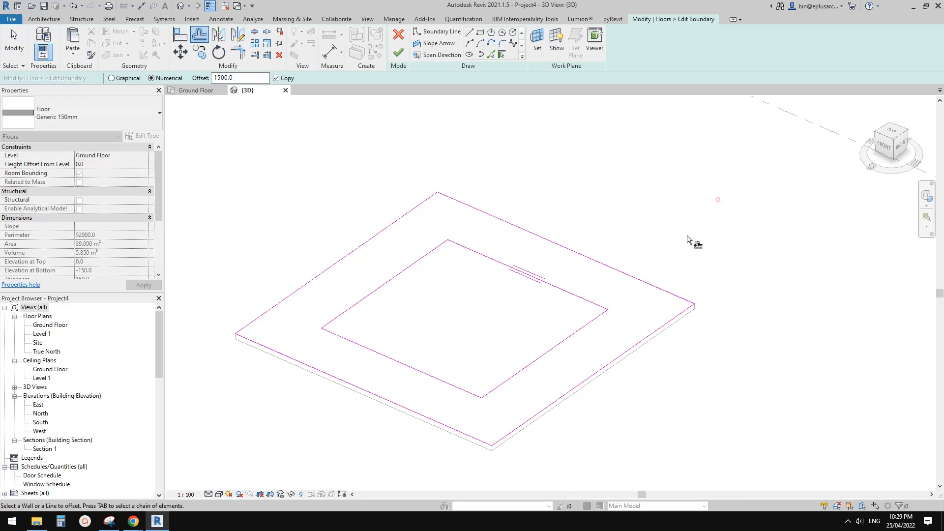
pyautogui.press('Tab')
pyautogui.click(633, 277)
pyautogui.press('Escape')
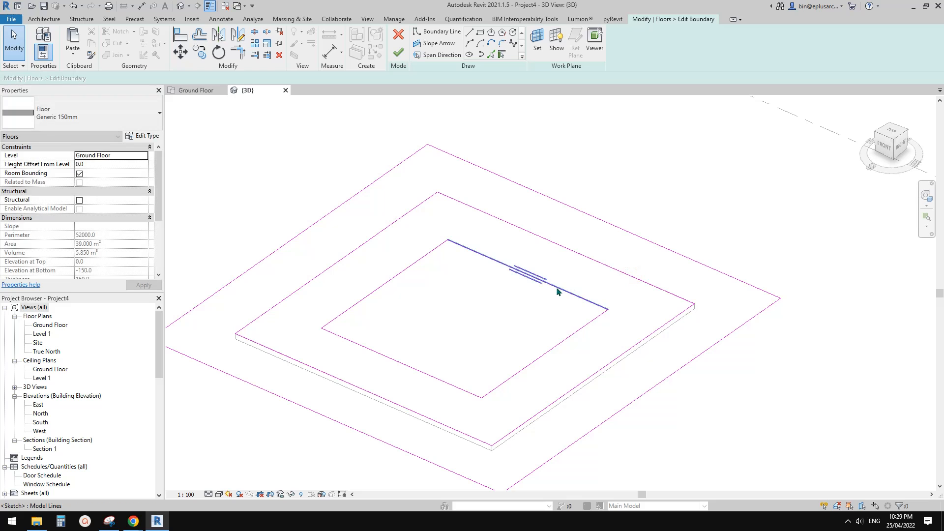
# - Delete the innermost square loop from the boundary sketch and finish the second ring floor
pyautogui.press('Tab')
pyautogui.click(557, 287)
pyautogui.press('Escape')
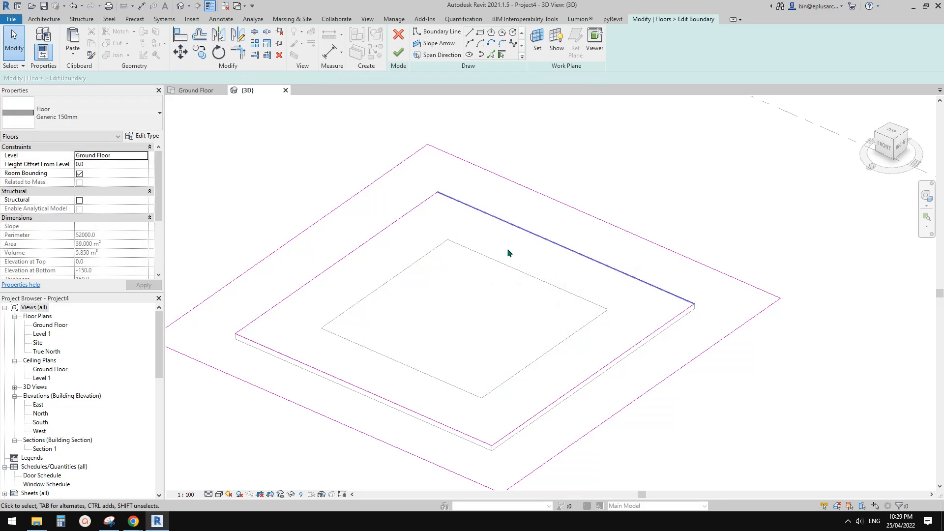
pyautogui.click(399, 51)
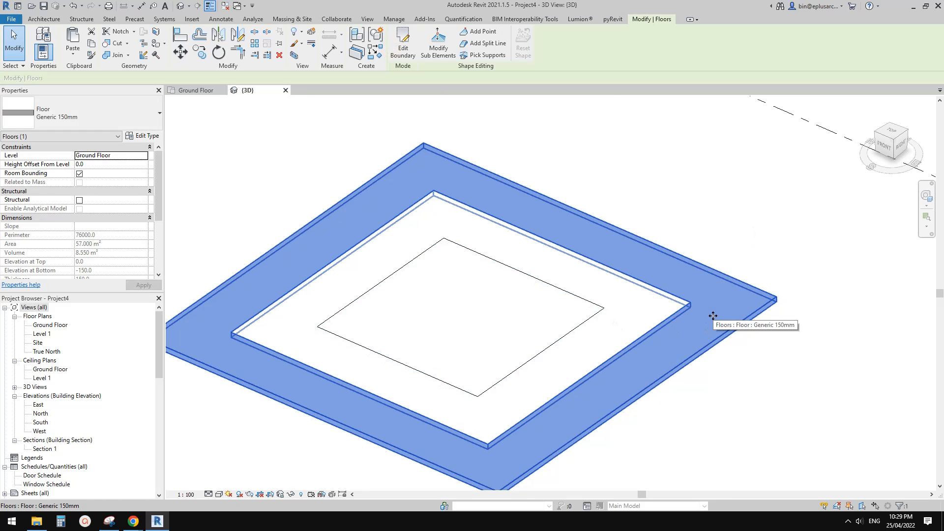
# - Copy the second ring floor and paste the duplicate aligned to the same place
pyautogui.scroll(-2, 702, 316)
pyautogui.moveTo(703, 316); pyautogui.dragTo(675, 255, button='middle')
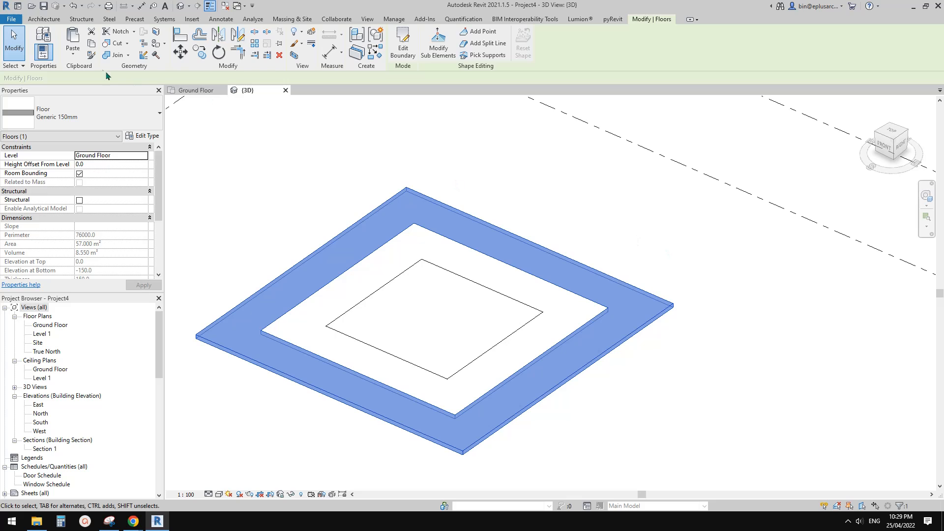
pyautogui.click(73, 54)
pyautogui.click(107, 150)
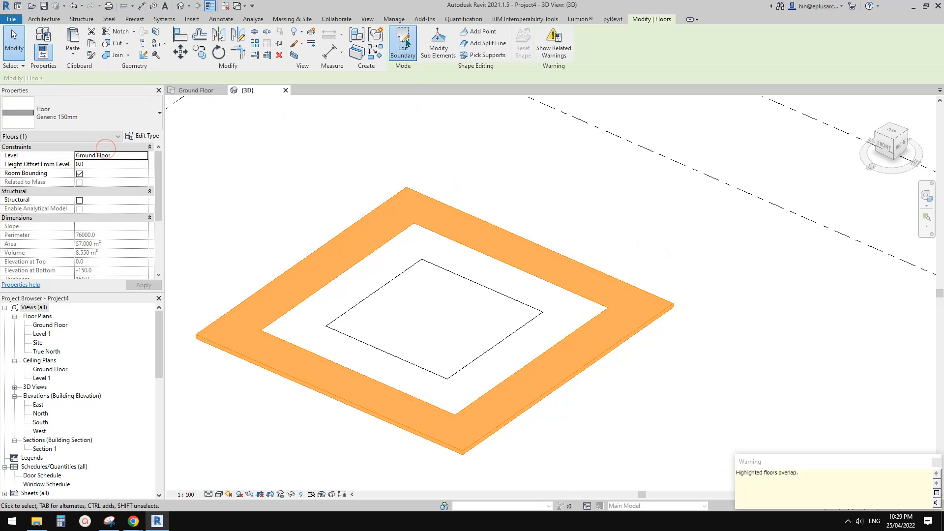
# - Edit the newest ring's boundary and offset a copy of its outer loop 2000 mm outward
pyautogui.click(403, 48)
pyautogui.press('o')
pyautogui.press('f')
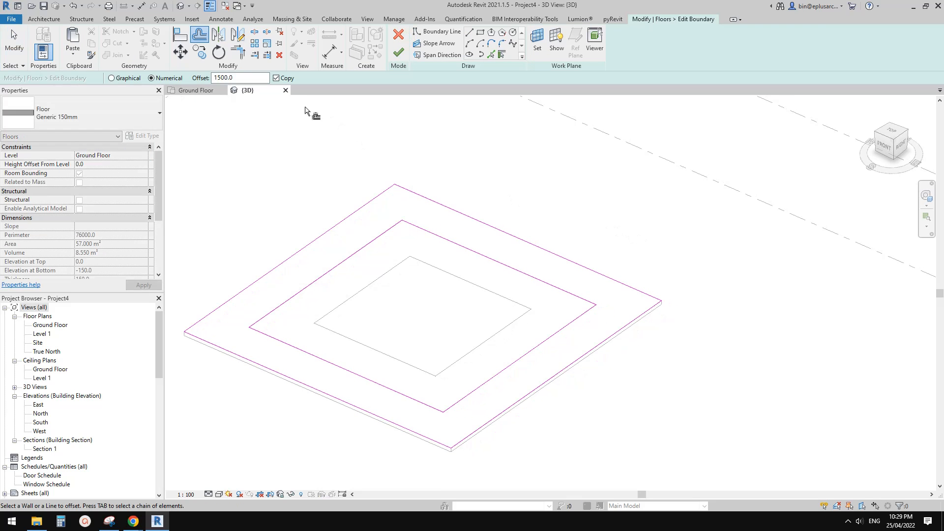
pyautogui.doubleClick(215, 78)
pyautogui.write('20')
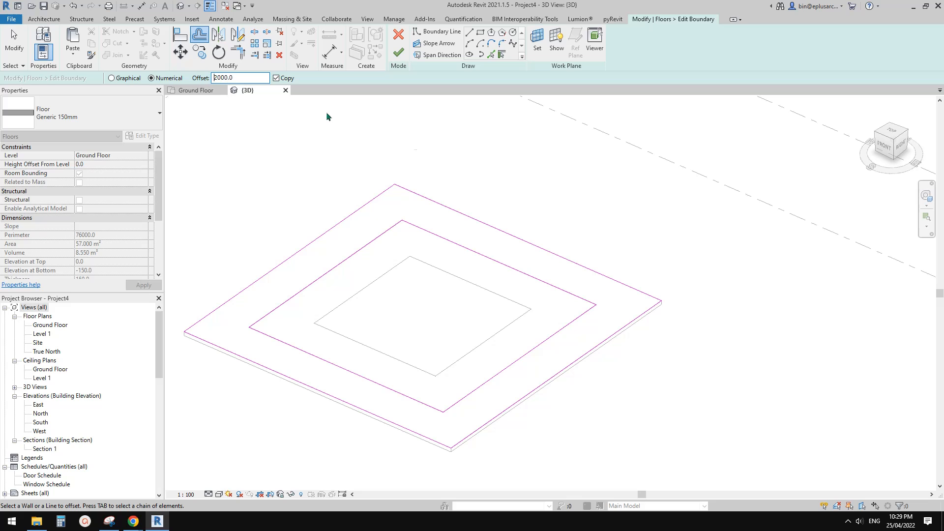
pyautogui.press('Tab')
pyautogui.click(603, 272)
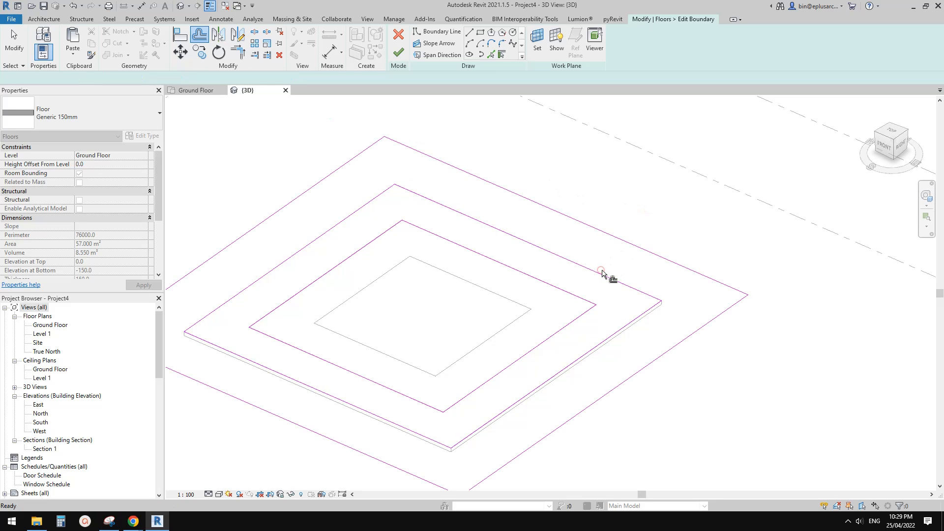
# - Delete the innermost square loop from the boundary sketch and finish the third ring floor
pyautogui.press('Escape')
pyautogui.press('Tab')
pyautogui.click(573, 295)
pyautogui.press('Delete')
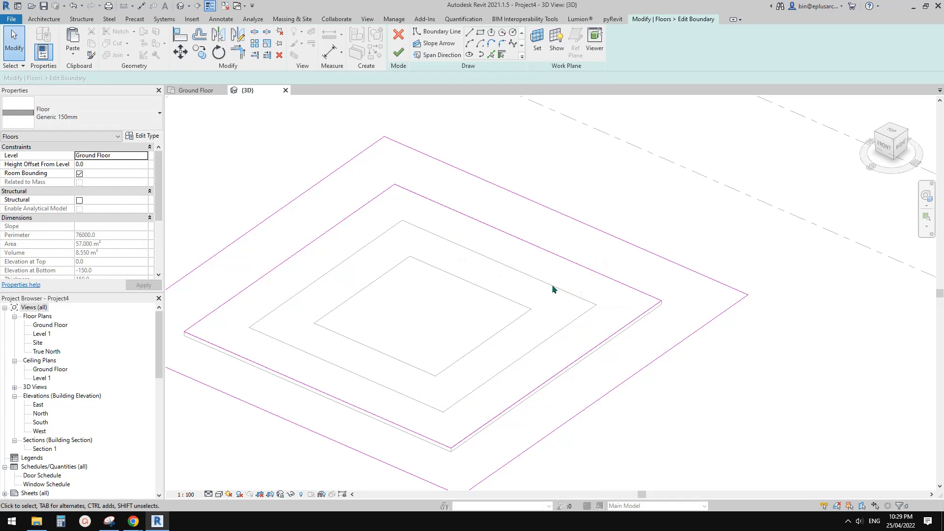
pyautogui.click(398, 52)
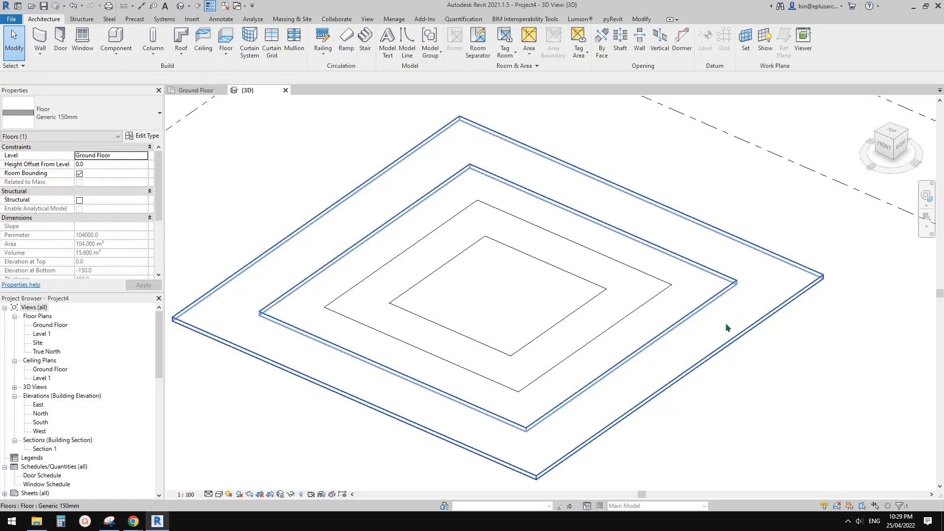
# - Examine the nested ring floors and compare them with the tiered ramp structure in the reference image
pyautogui.click(601, 262)
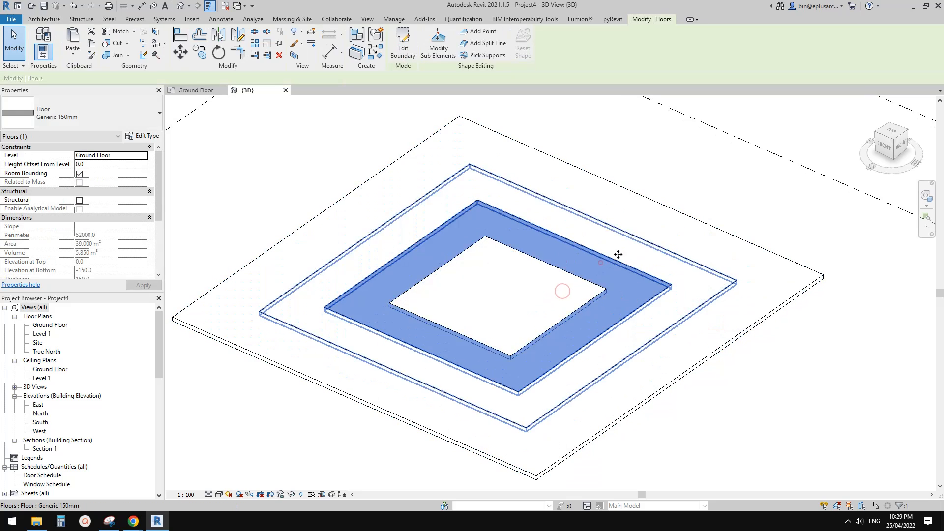
pyautogui.click(649, 238)
pyautogui.click(687, 185)
pyautogui.keyDown('shift'); pyautogui.moveTo(687, 186); pyautogui.dragTo(609, 299, button='middle'); pyautogui.keyUp('shift')
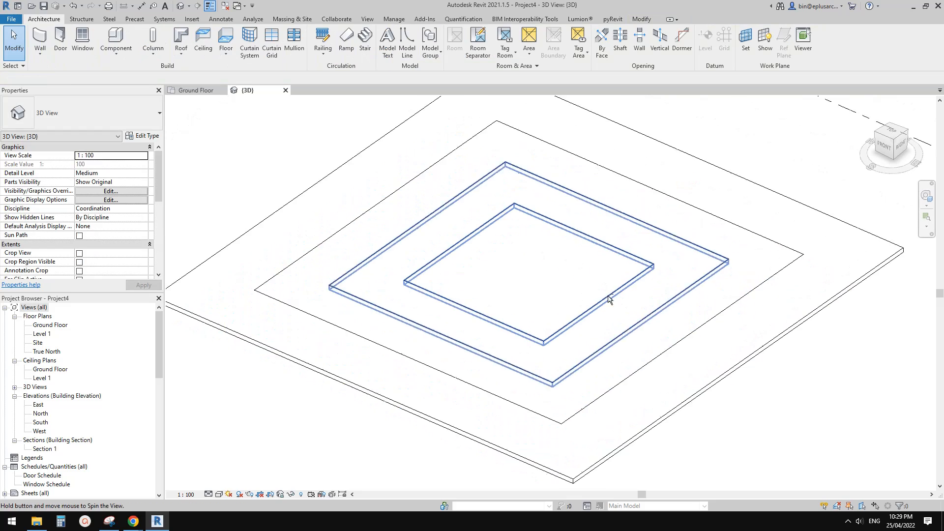
pyautogui.click(134, 522)
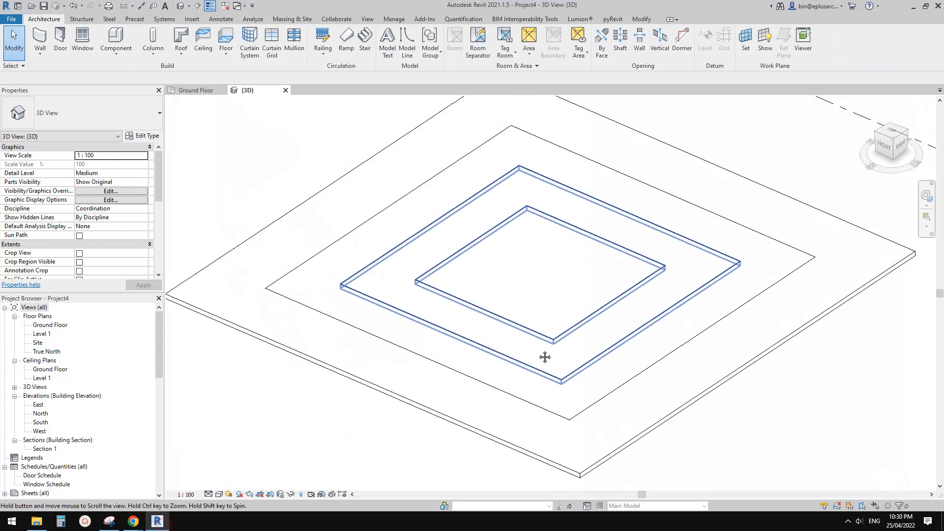
pyautogui.scroll(3, 544, 354)
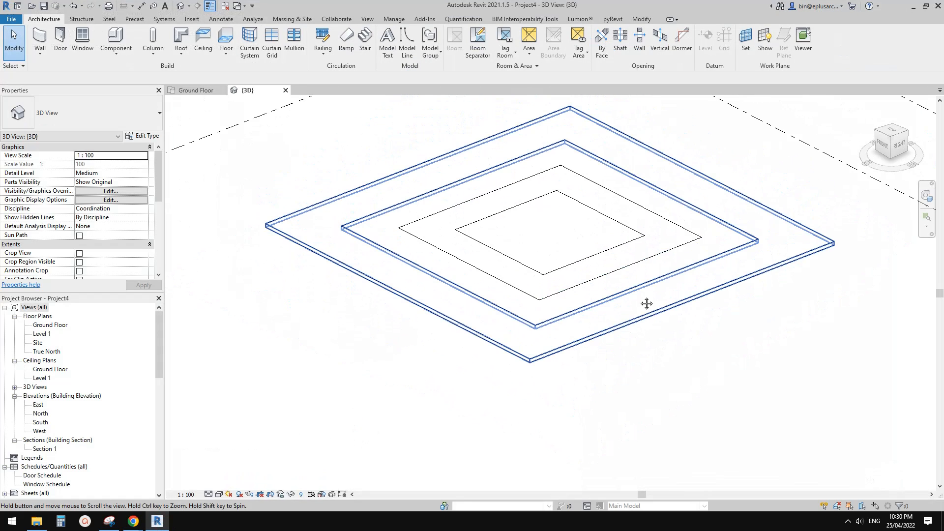
pyautogui.click(804, 245)
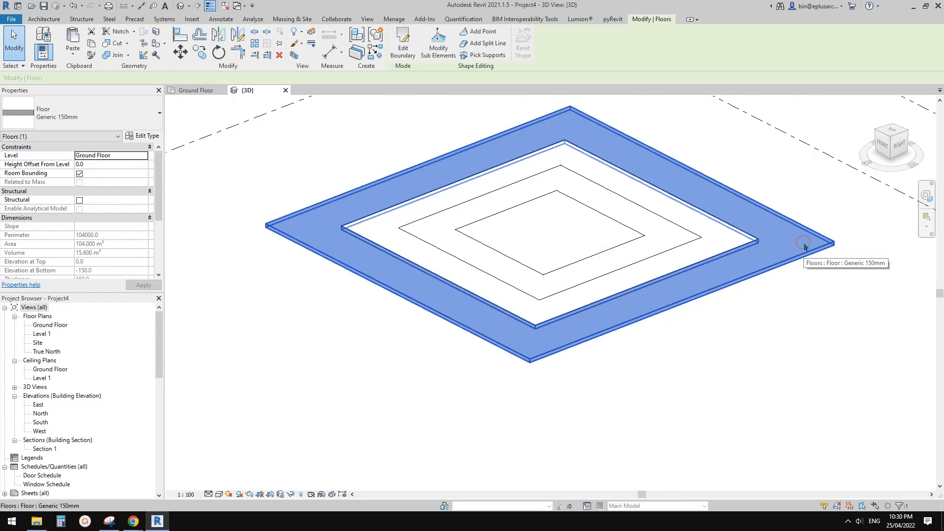
pyautogui.moveTo(804, 245); pyautogui.dragTo(770, 260, button='middle')
pyautogui.click(190, 486)
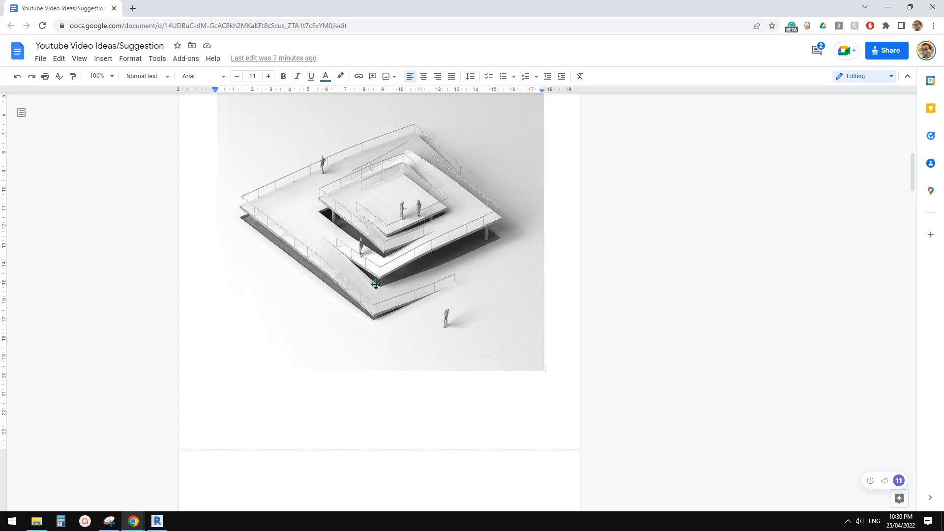
pyautogui.scroll(-1, 452, 278)
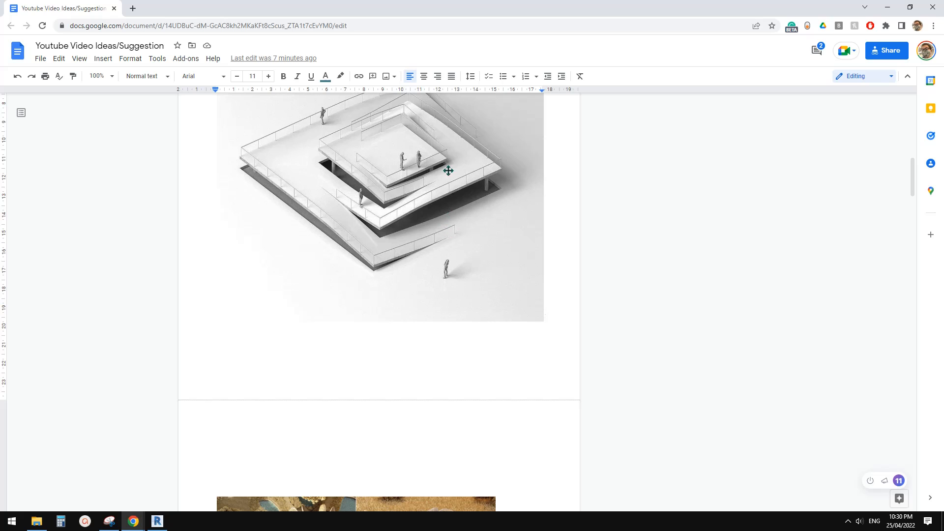
pyautogui.click(157, 521)
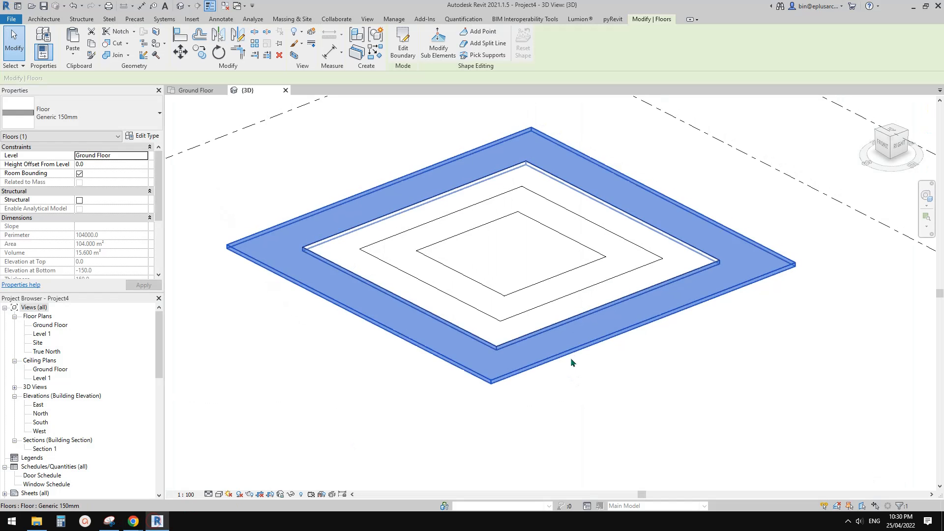
# - Add split lines across the outermost ring floor at the midpoints of two adjacent sides, from inner to outer edge
pyautogui.press('Escape')
pyautogui.click(622, 345)
pyautogui.keyDown('shift'); pyautogui.moveTo(622, 344); pyautogui.dragTo(589, 380, button='middle'); pyautogui.keyUp('shift')
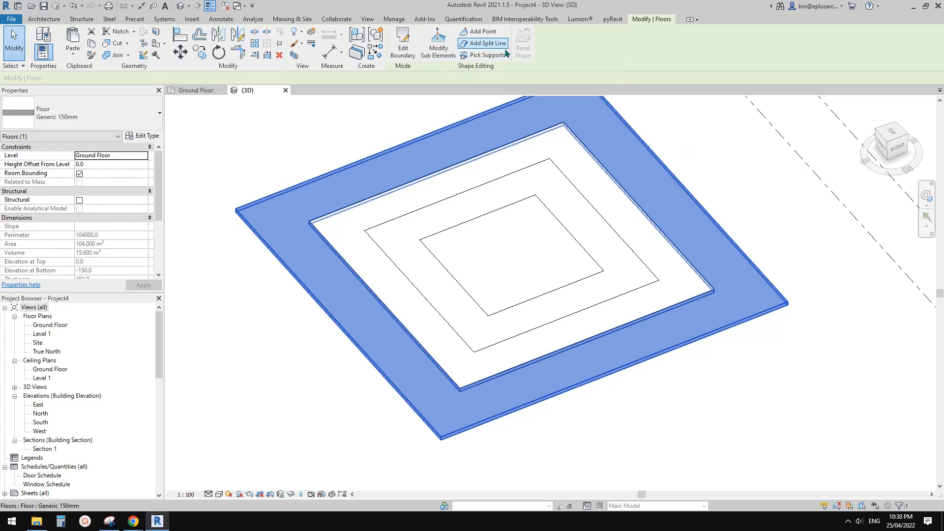
pyautogui.click(483, 43)
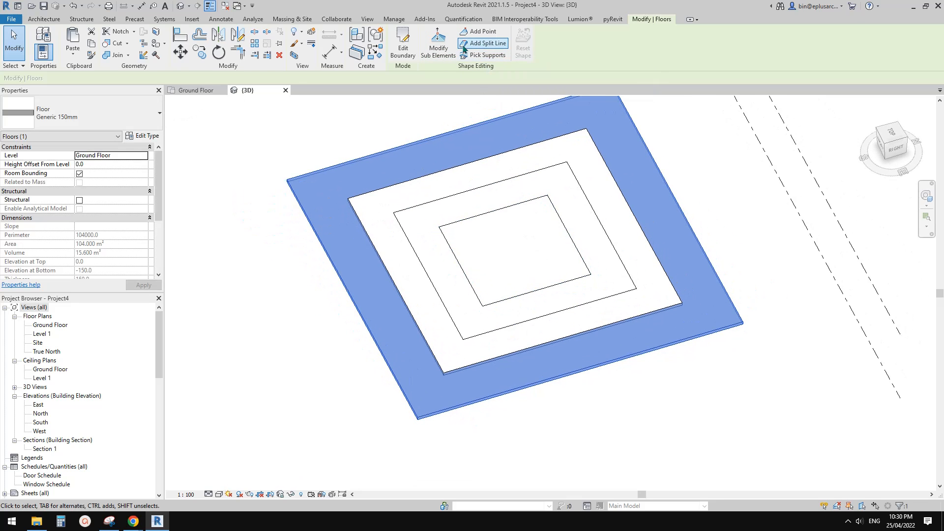
pyautogui.click(439, 44)
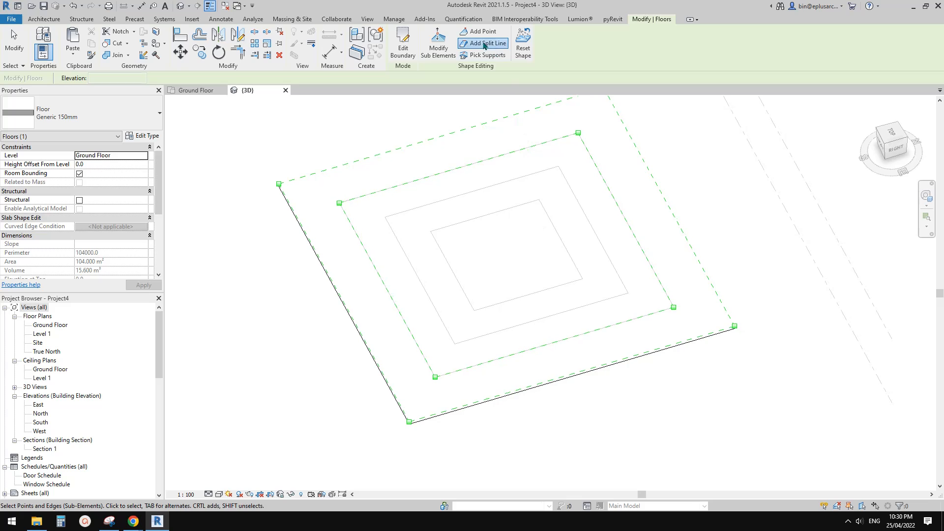
pyautogui.click(483, 43)
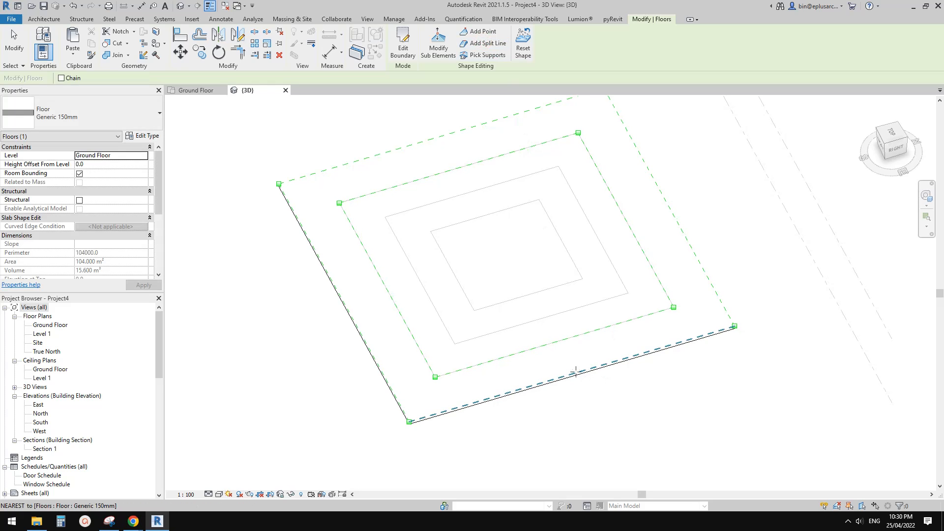
pyautogui.click(572, 374)
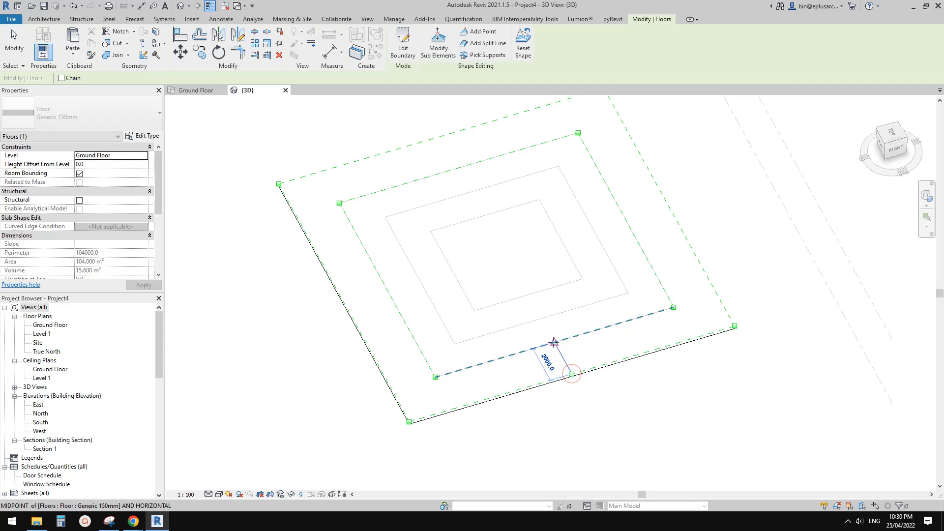
pyautogui.click(554, 342)
pyautogui.keyDown('shift'); pyautogui.moveTo(655, 295); pyautogui.dragTo(645, 271, button='middle'); pyautogui.keyUp('shift')
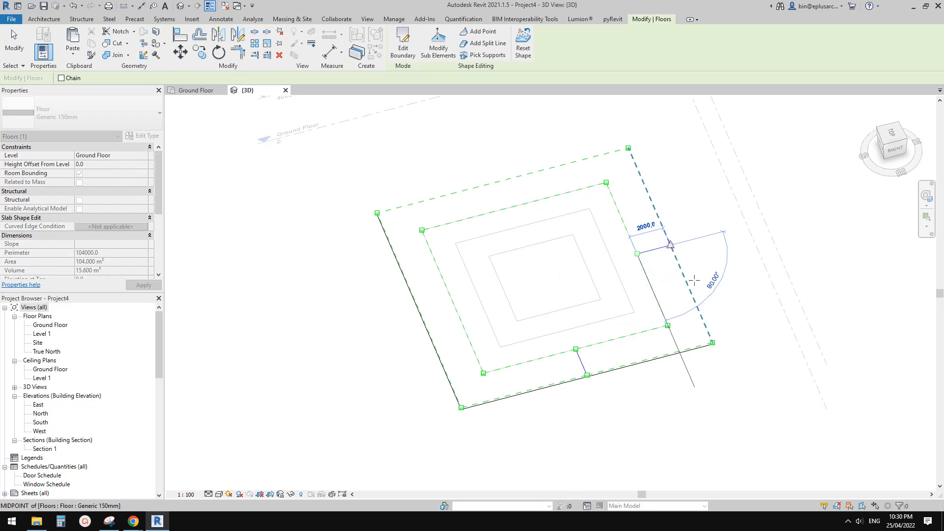
pyautogui.click(680, 292)
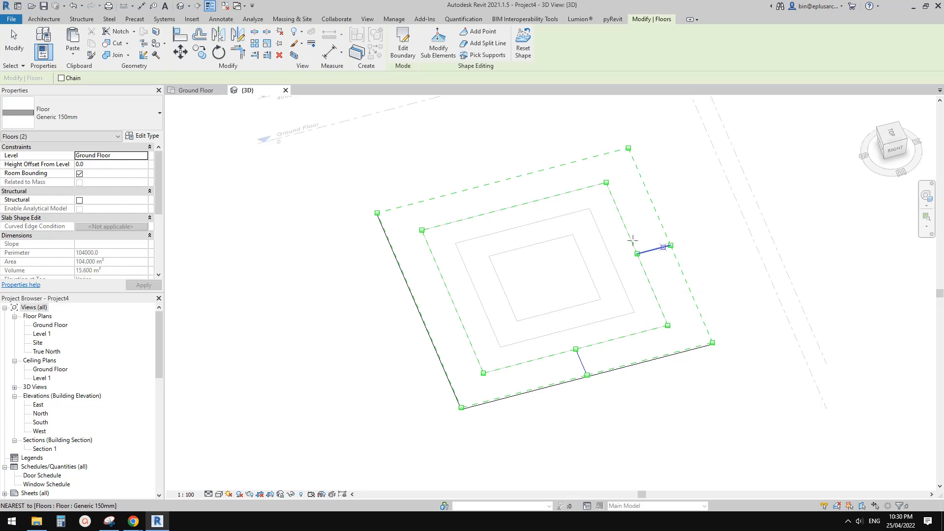
# - Check the reference image, and add midpoint split lines across the outermost ring's remaining two sides
pyautogui.moveTo(623, 295); pyautogui.dragTo(715, 258, button='middle')
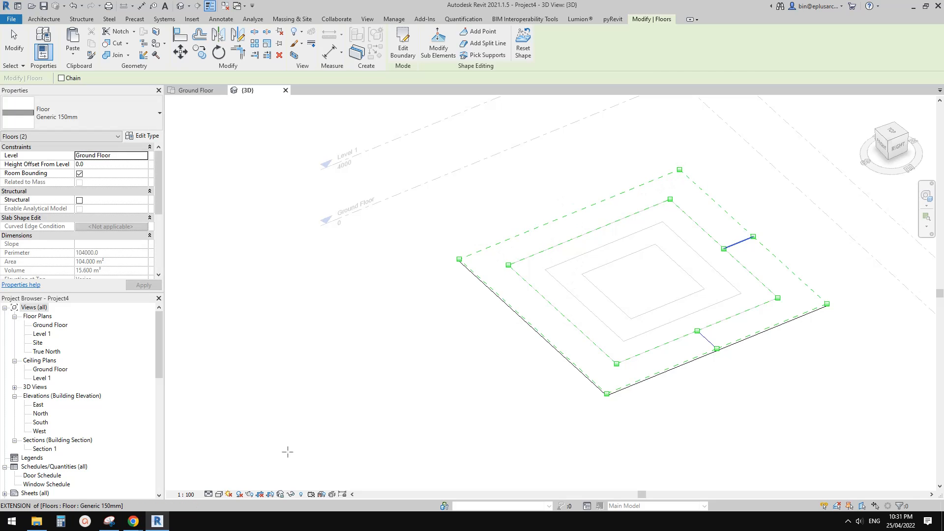
pyautogui.moveTo(142, 514)
pyautogui.click(199, 473)
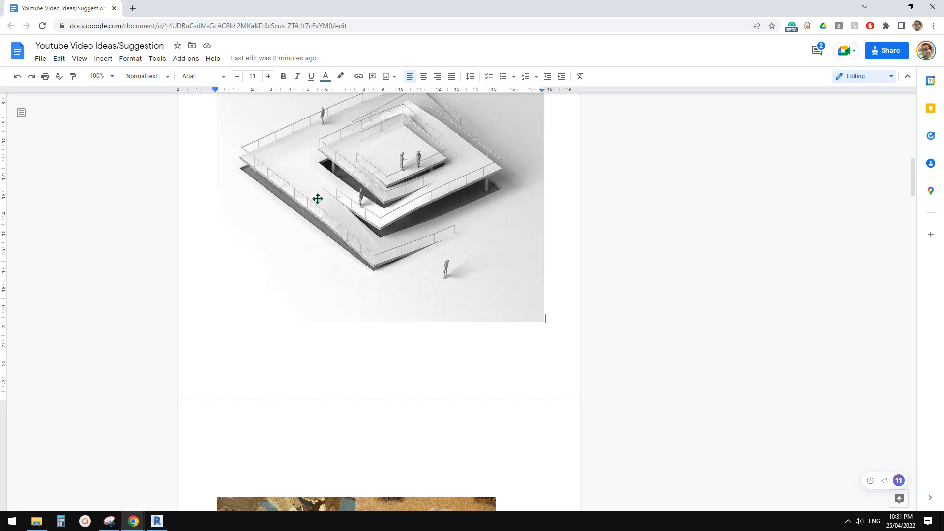
pyautogui.click(157, 522)
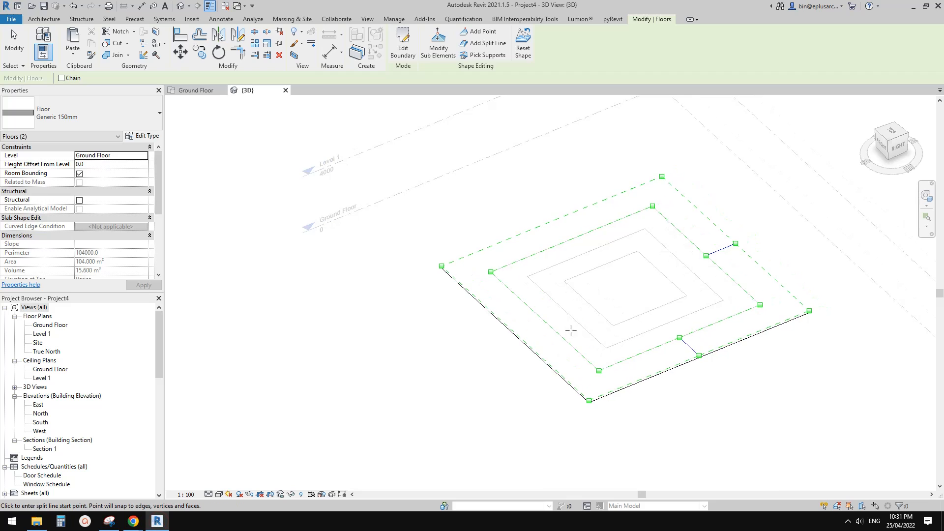
pyautogui.press('s')
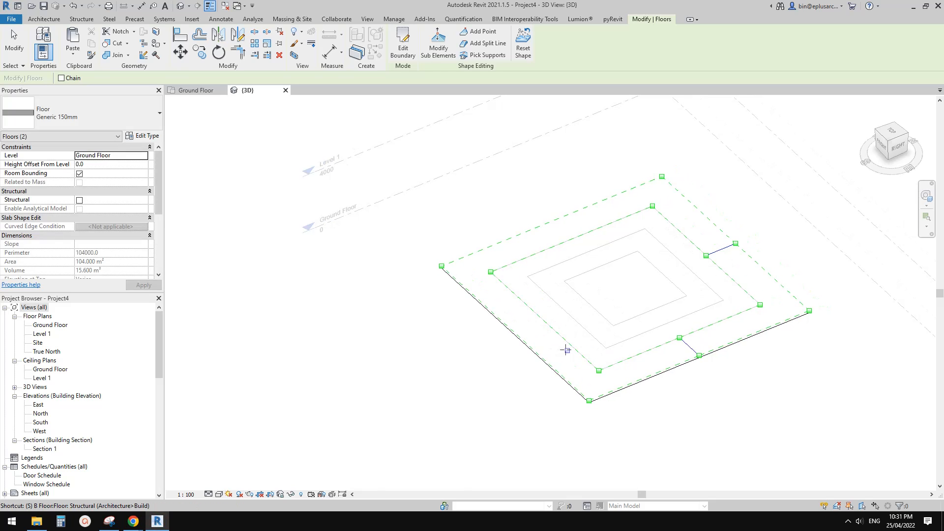
pyautogui.click(542, 355)
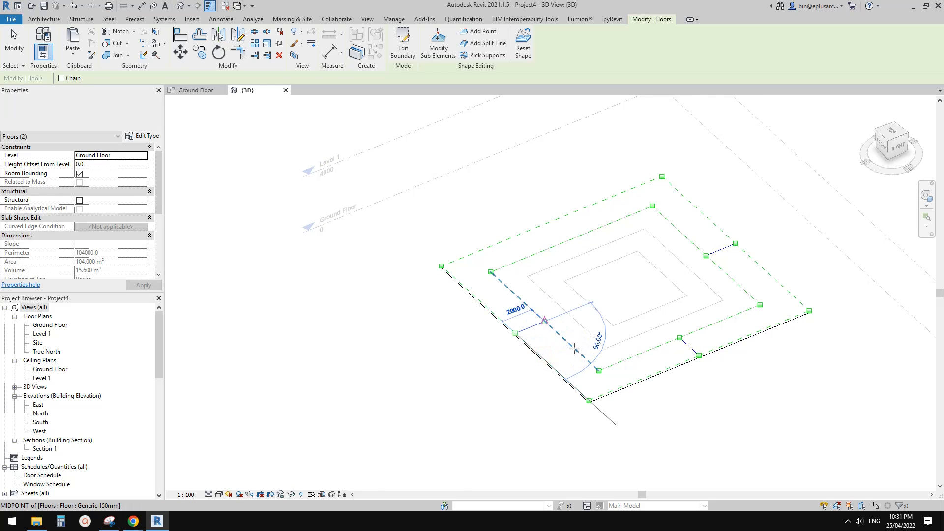
pyautogui.click(575, 350)
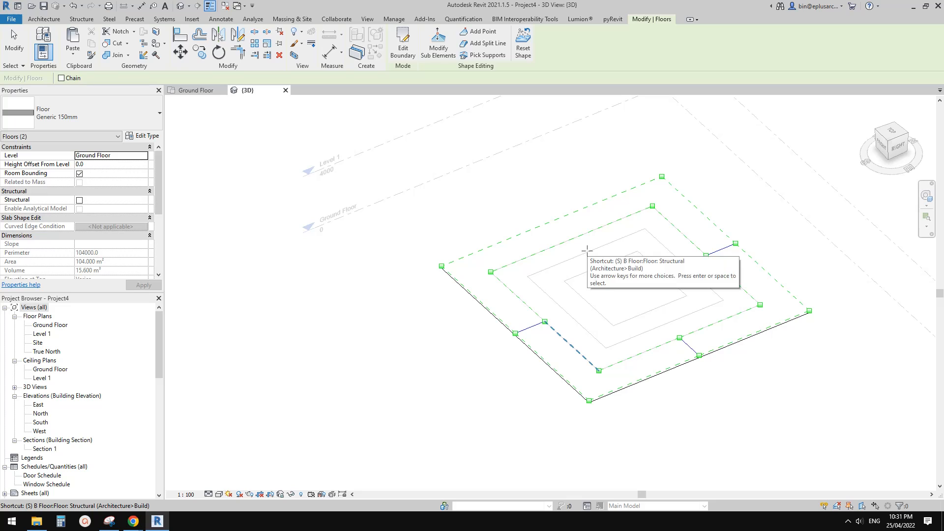
pyautogui.click(597, 206)
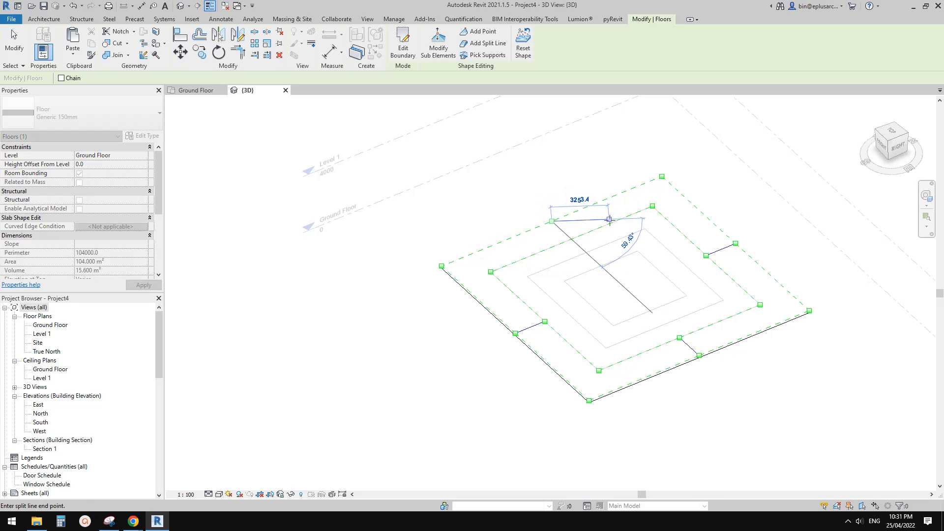
pyautogui.click(612, 223)
pyautogui.press('Escape')
pyautogui.click(611, 223)
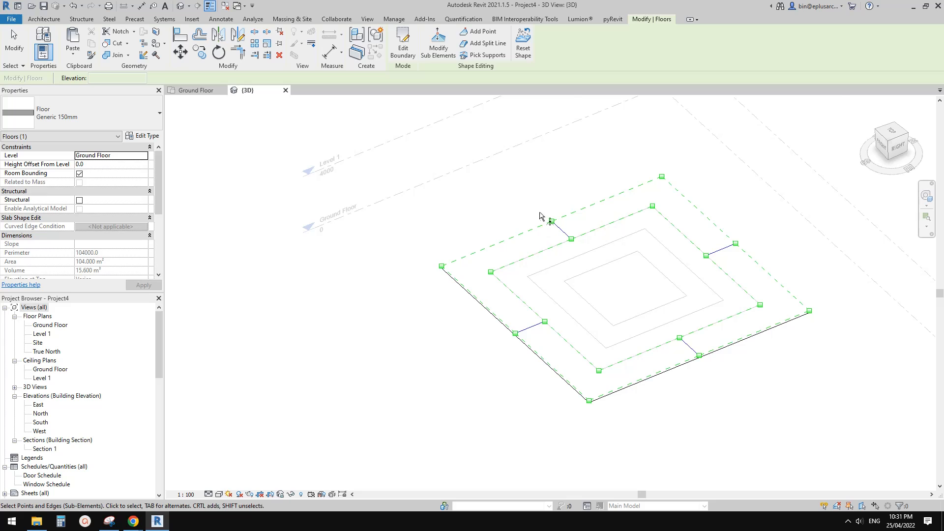
# - Set the elevation of the split line across the outermost ring's back side, nearest the level markers, to 1000
pyautogui.scroll(3, 540, 216)
pyautogui.moveTo(524, 189); pyautogui.dragTo(590, 260)
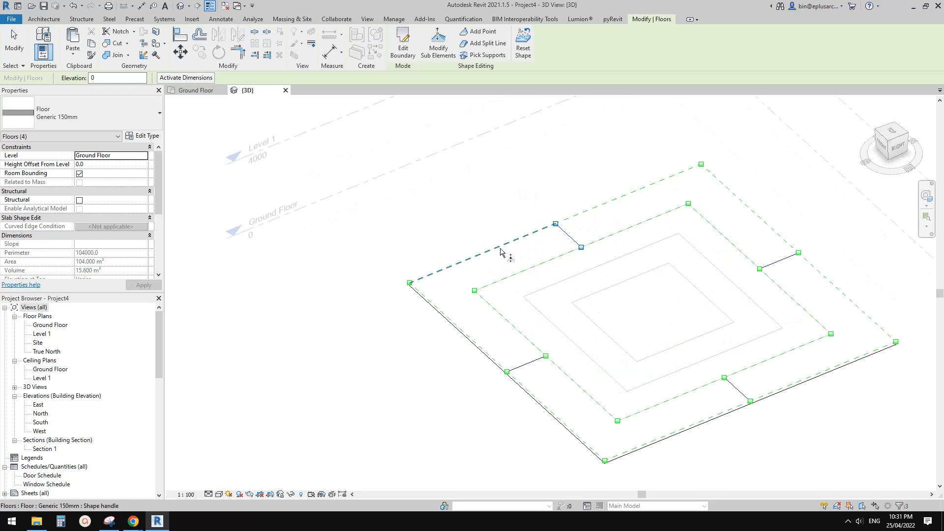
pyautogui.moveTo(501, 251); pyautogui.dragTo(502, 257, button='middle')
pyautogui.moveTo(512, 200); pyautogui.dragTo(554, 239)
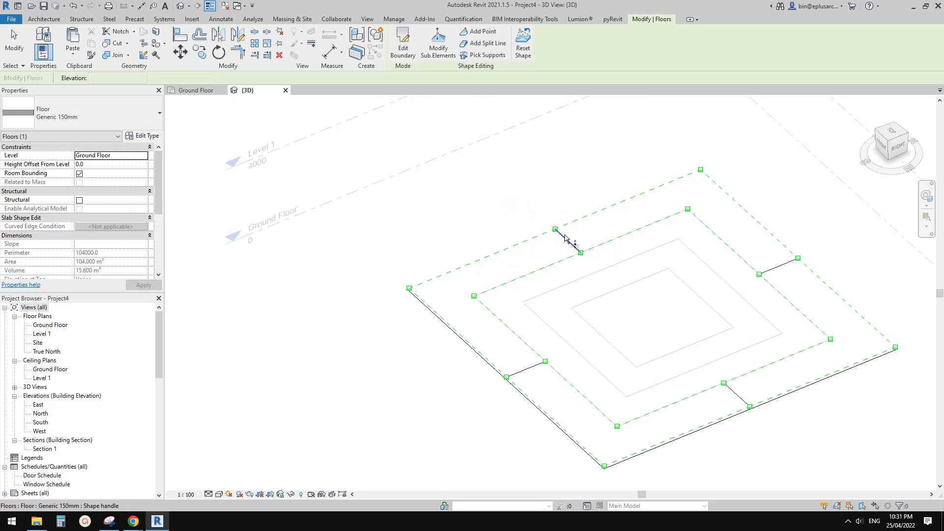
pyautogui.scroll(2, 566, 239)
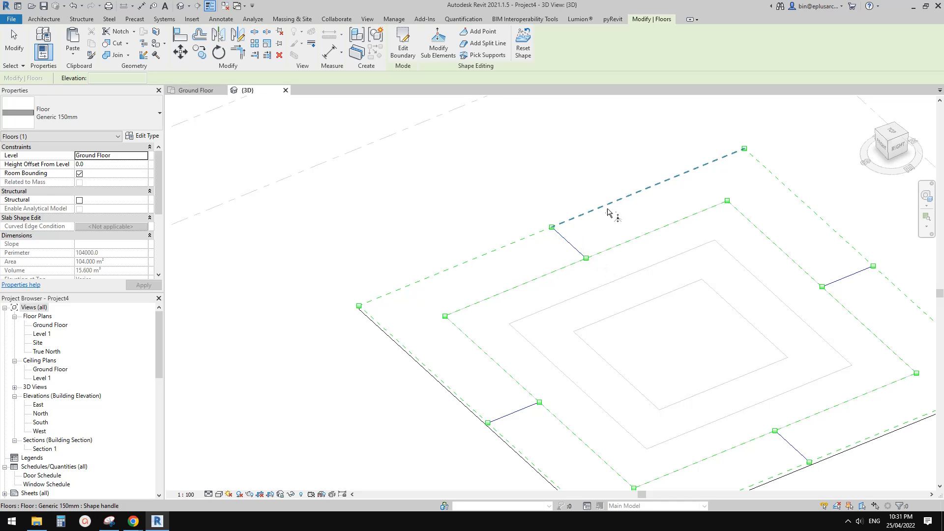
pyautogui.click(576, 241)
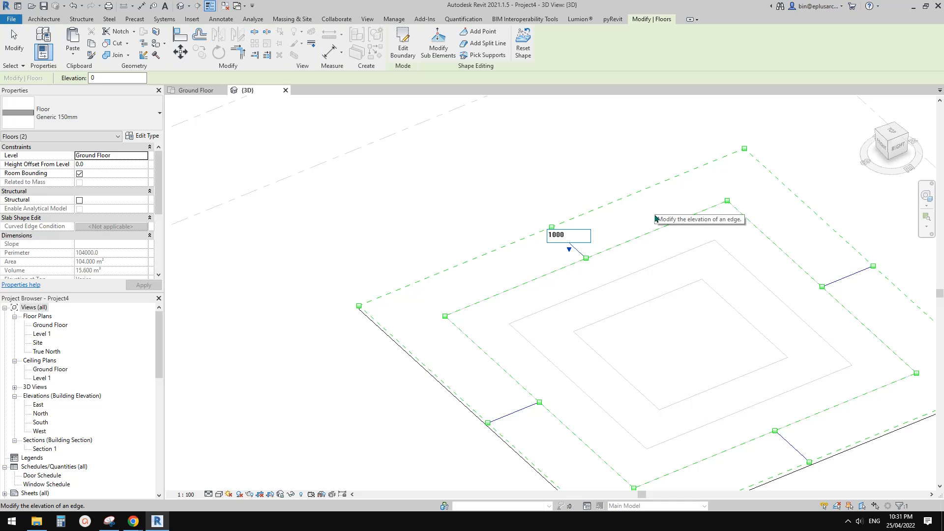
pyautogui.press('Return')
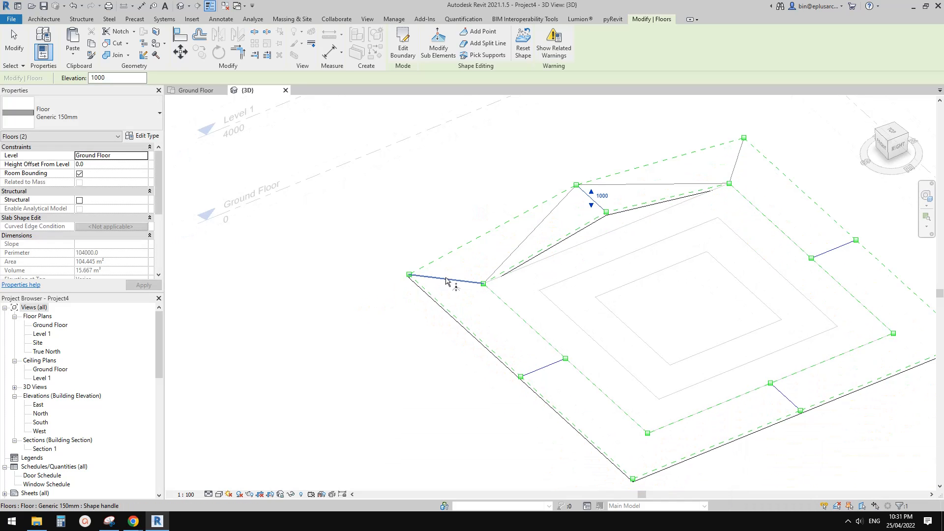
# - Set the elevations of the adjoining corner crease nearest the level markers and the next side's midpoint split line to 1000
pyautogui.click(446, 278)
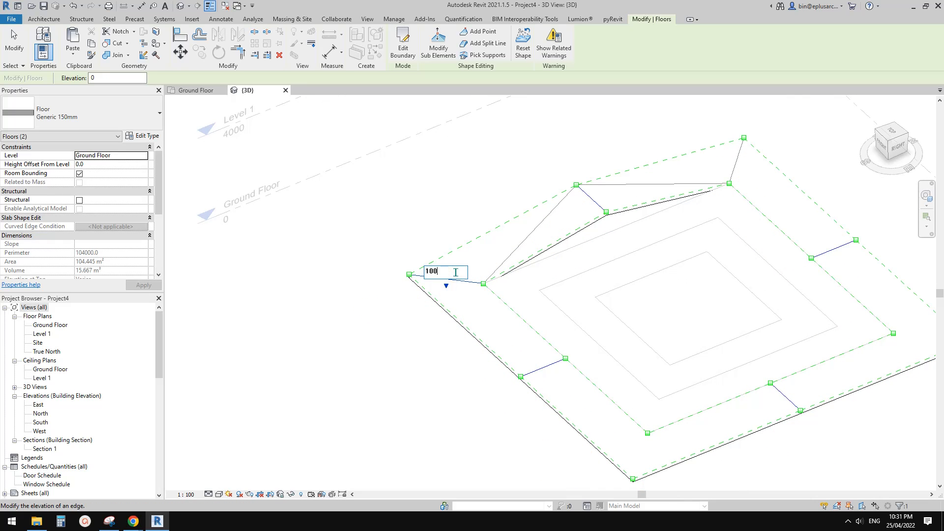
pyautogui.write('100')
pyautogui.press('Return')
pyautogui.click(549, 365)
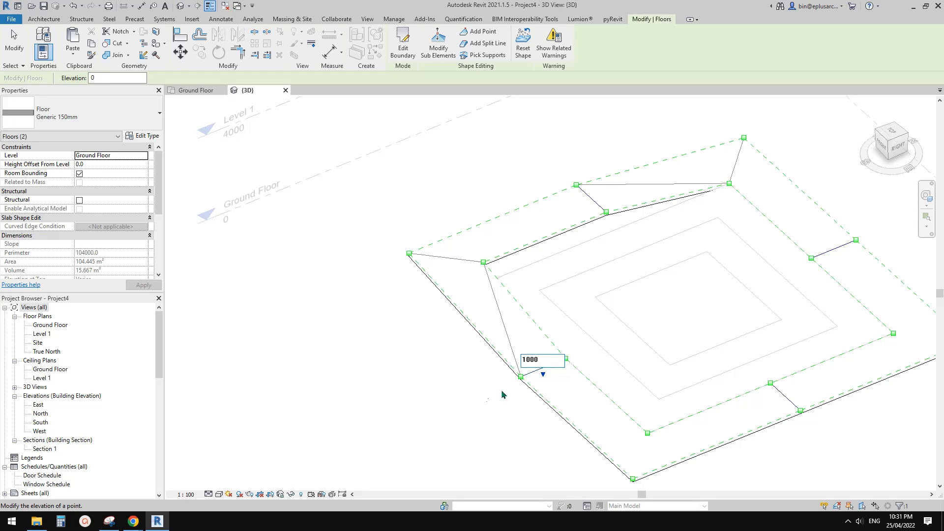
pyautogui.click(470, 394)
# - Set the elevations of the outermost ring's diagonal creases at the nearest corner and the opposite far corner to 500
pyautogui.click(641, 449)
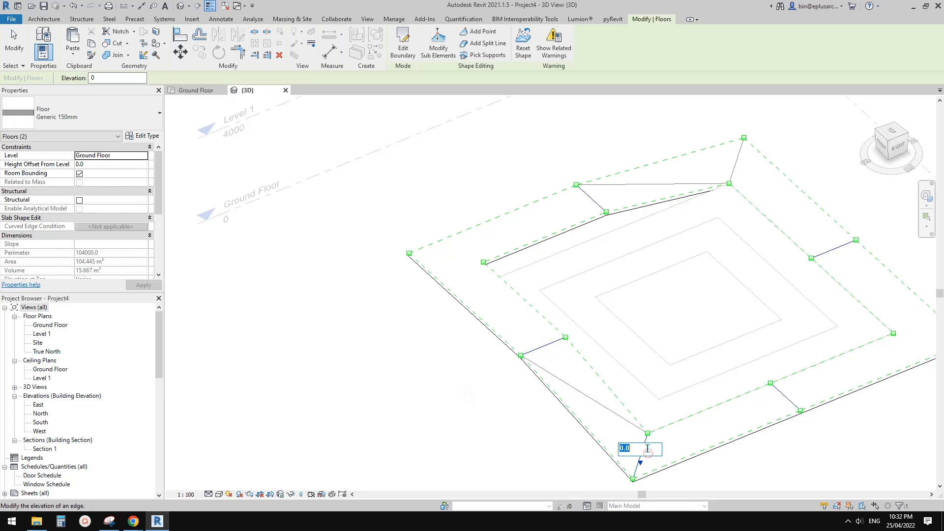
pyautogui.write('500')
pyautogui.press('Return')
pyautogui.moveTo(748, 291); pyautogui.dragTo(721, 322, button='middle')
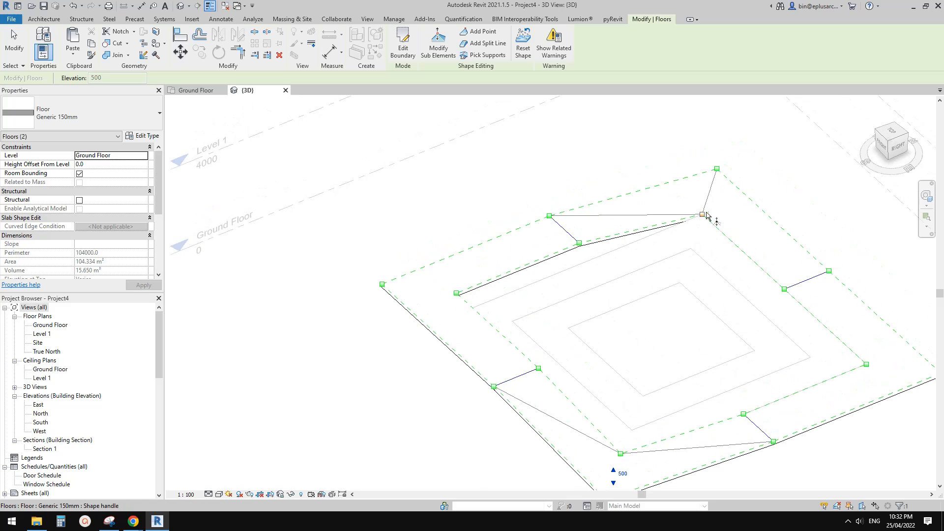
pyautogui.click(710, 193)
pyautogui.click(717, 189)
pyautogui.write('50')
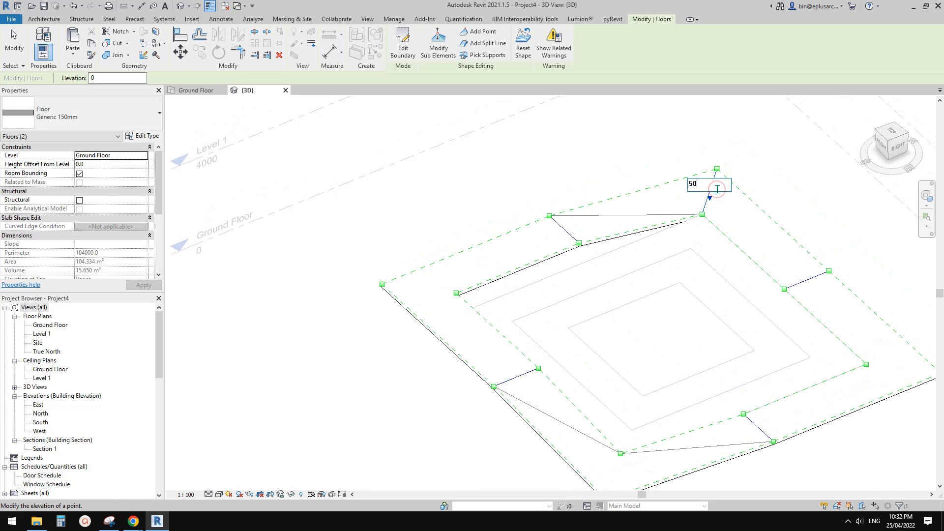
pyautogui.write('0')
pyautogui.press('Return')
pyautogui.scroll(-2, 741, 308)
pyautogui.moveTo(740, 308); pyautogui.dragTo(763, 297, button='middle')
pyautogui.press('Escape')
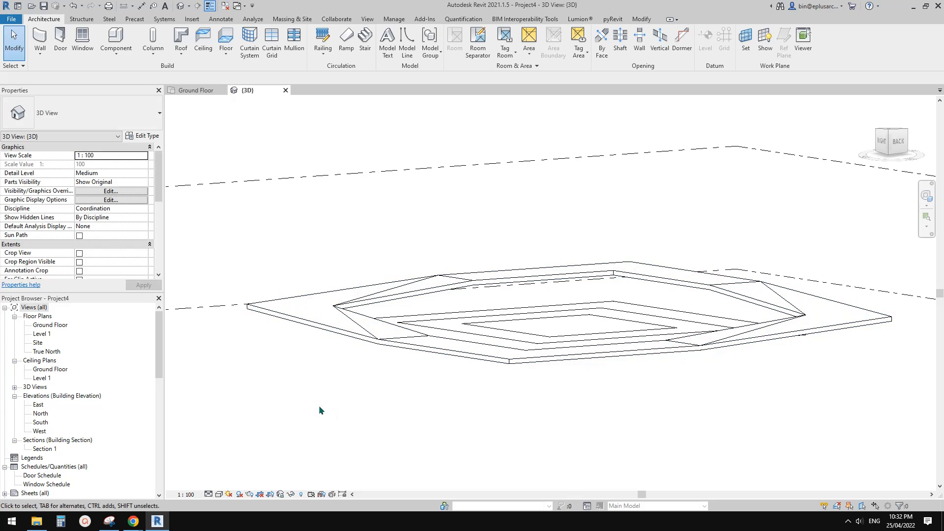
# - Check the reference image and examine the folds at the outermost ring's raised corners against it
pyautogui.moveTo(134, 523)
pyautogui.click(206, 480)
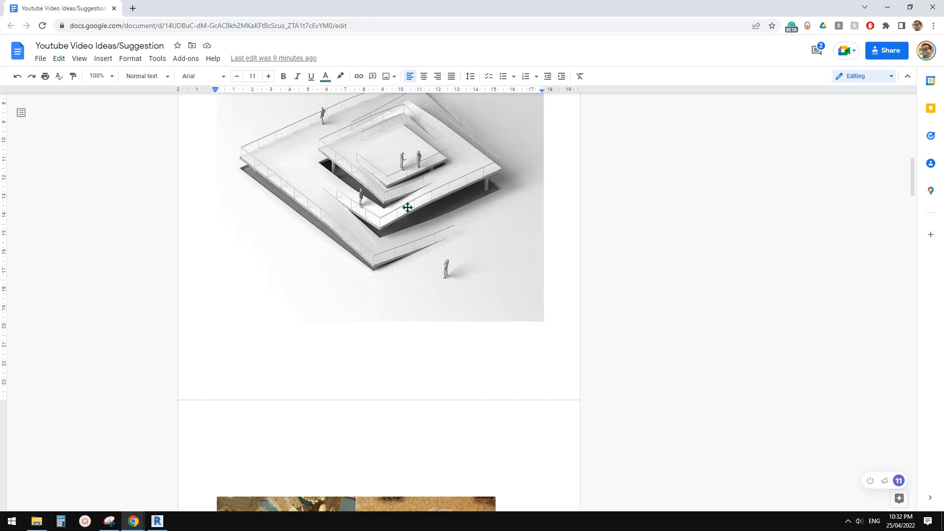
pyautogui.click(158, 521)
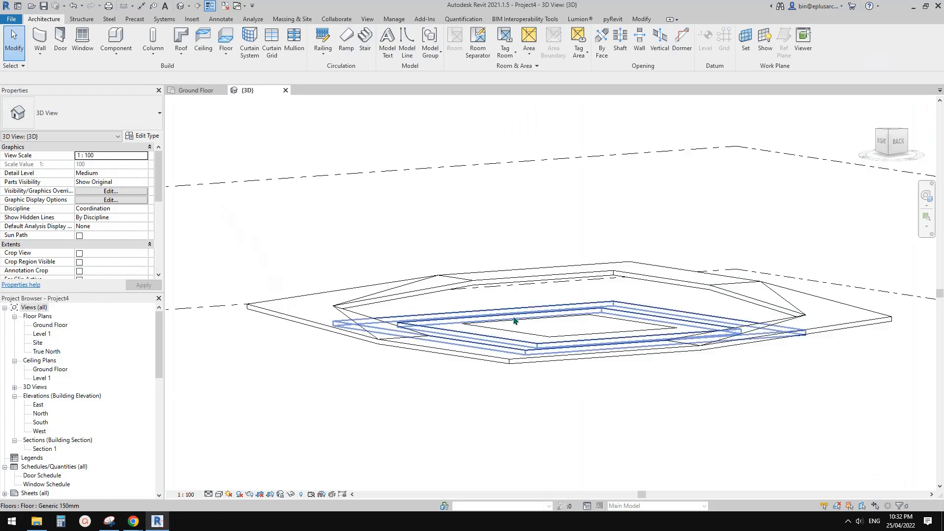
pyautogui.keyDown('shift'); pyautogui.moveTo(517, 320); pyautogui.dragTo(633, 213, button='middle'); pyautogui.keyUp('shift')
pyautogui.click(742, 306)
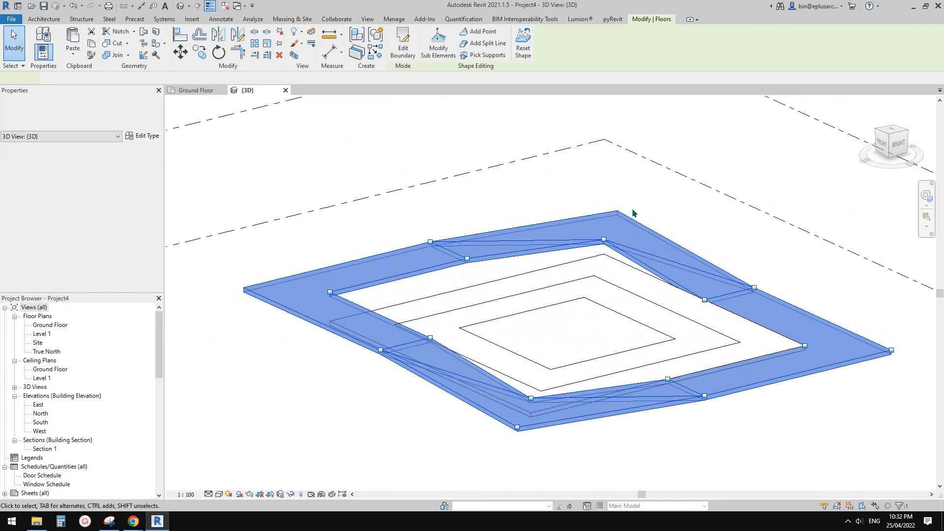
pyautogui.click(433, 388)
pyautogui.keyDown('shift'); pyautogui.moveTo(499, 391); pyautogui.dragTo(494, 444, button='middle'); pyautogui.keyUp('shift')
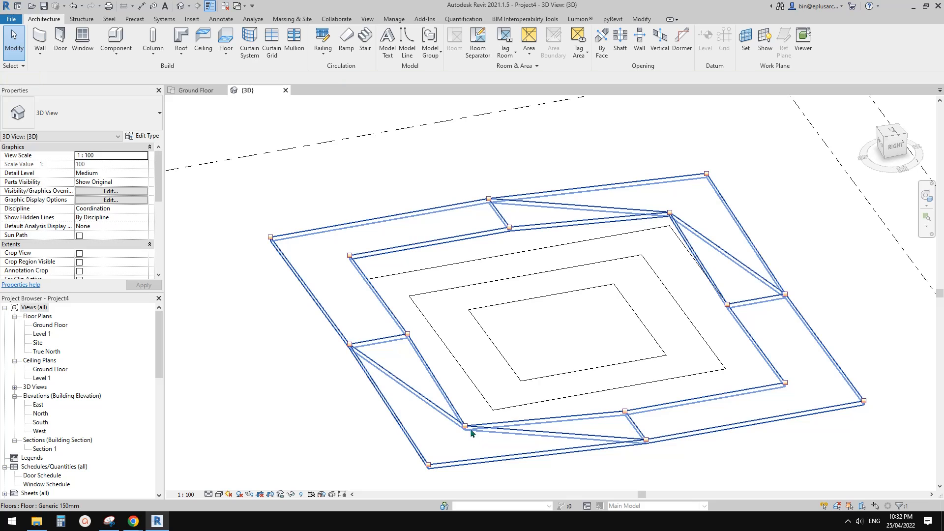
pyautogui.moveTo(571, 441); pyautogui.dragTo(657, 349, button='middle')
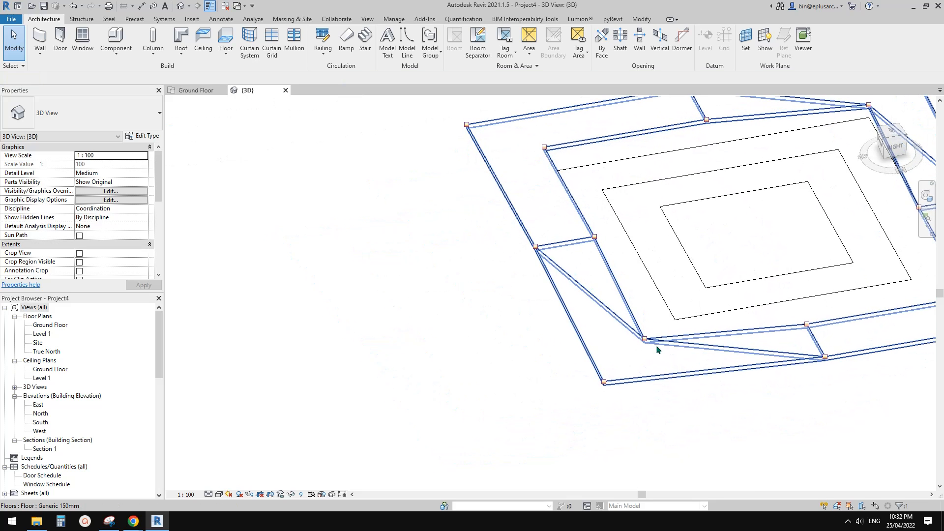
pyautogui.keyDown('shift'); pyautogui.moveTo(793, 353); pyautogui.dragTo(660, 373, button='middle'); pyautogui.keyUp('shift')
# - Add diagonal split lines to the outermost ring floor at the two opposite raised corners, from inner to outer corner
pyautogui.click(595, 375)
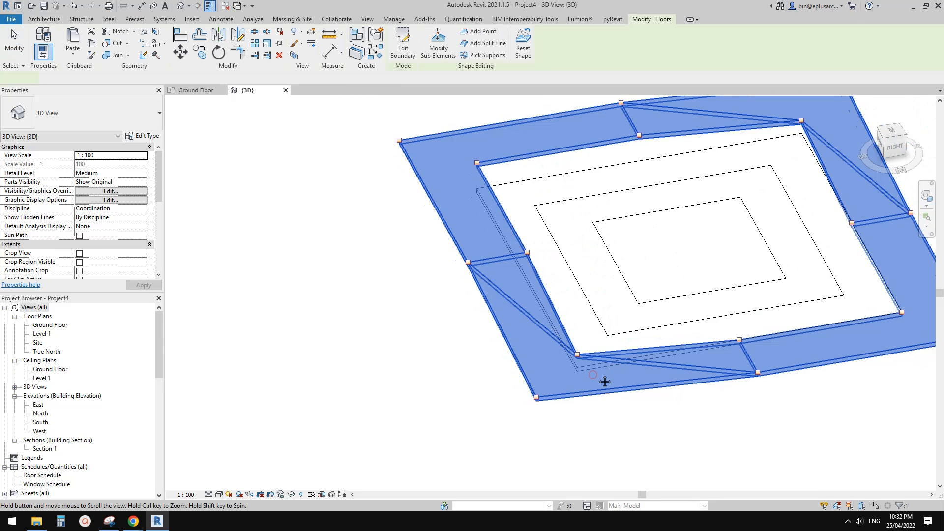
pyautogui.keyDown('shift'); pyautogui.moveTo(605, 381); pyautogui.dragTo(582, 384, button='middle'); pyautogui.keyUp('shift')
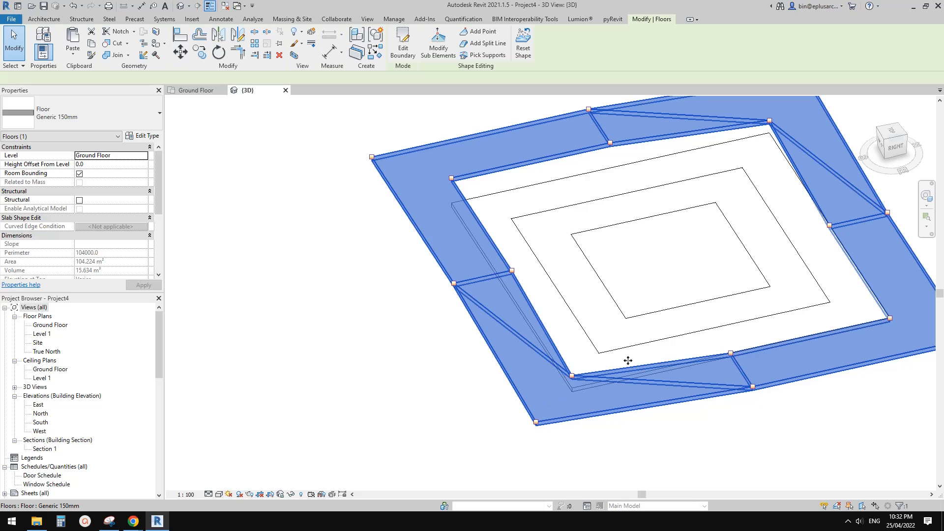
pyautogui.keyDown('shift'); pyautogui.moveTo(666, 443); pyautogui.dragTo(471, 291, button='middle'); pyautogui.keyUp('shift')
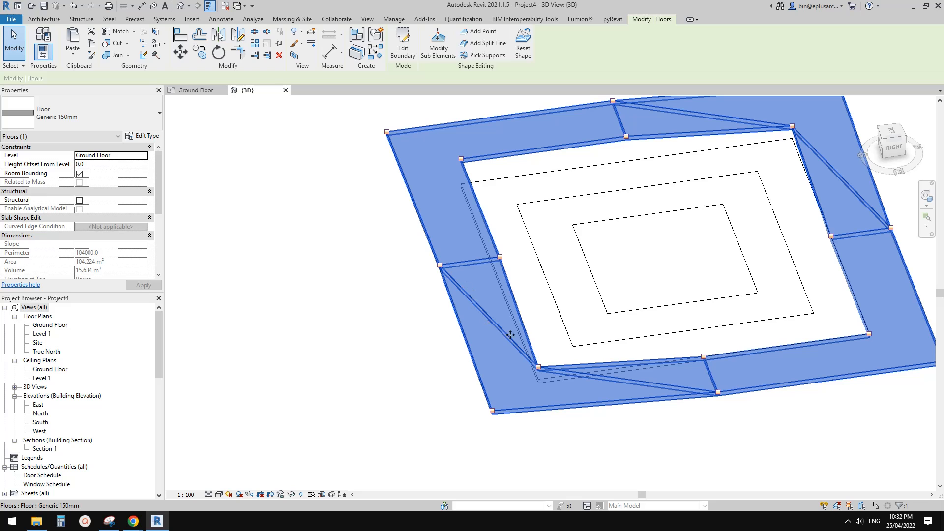
pyautogui.moveTo(654, 365); pyautogui.dragTo(652, 361, button='middle')
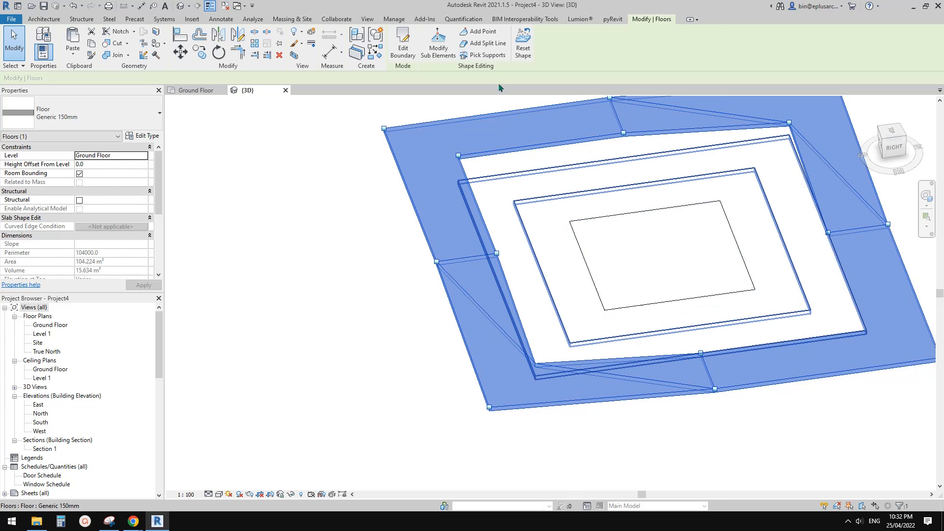
pyautogui.click(489, 45)
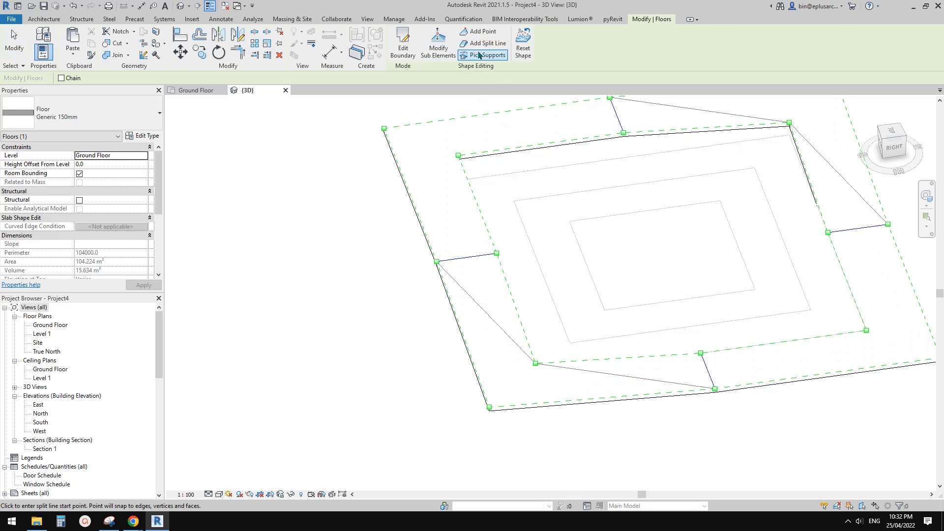
pyautogui.click(535, 364)
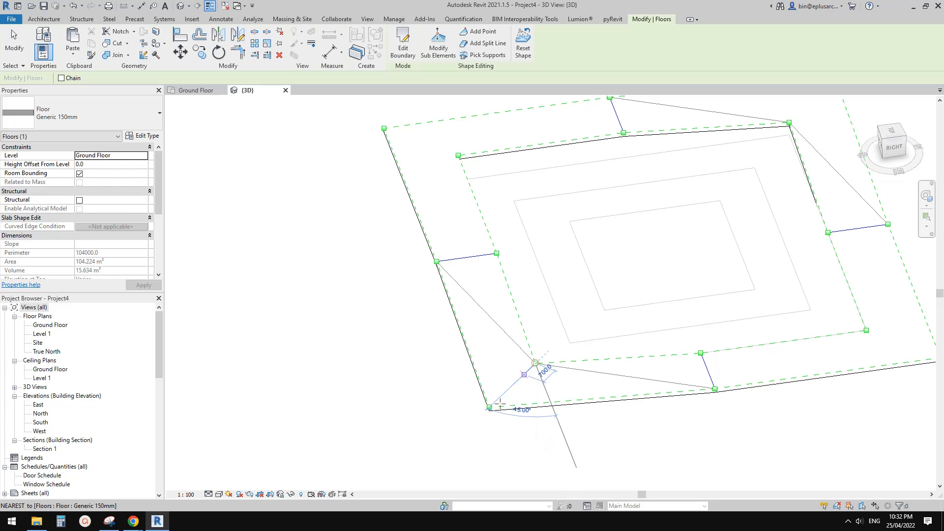
pyautogui.click(489, 408)
pyautogui.moveTo(616, 328); pyautogui.dragTo(520, 460, button='middle')
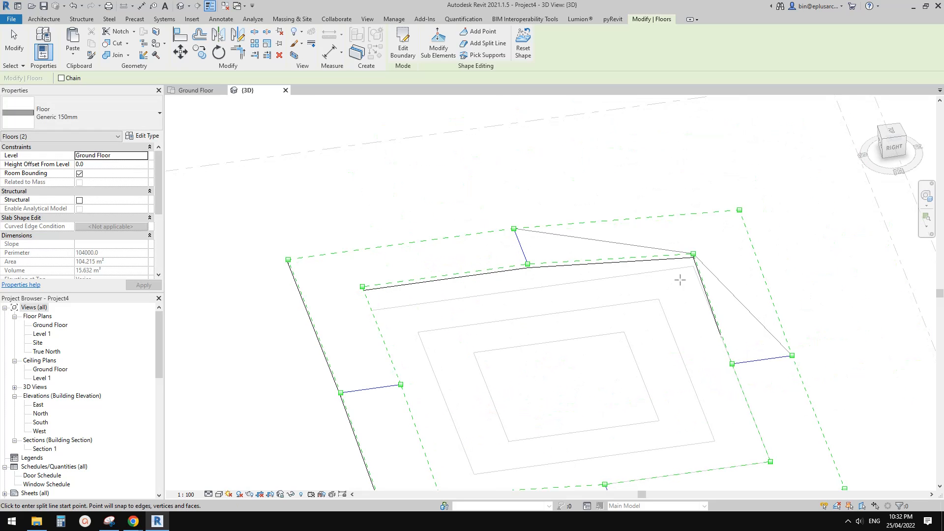
pyautogui.click(693, 253)
pyautogui.click(740, 210)
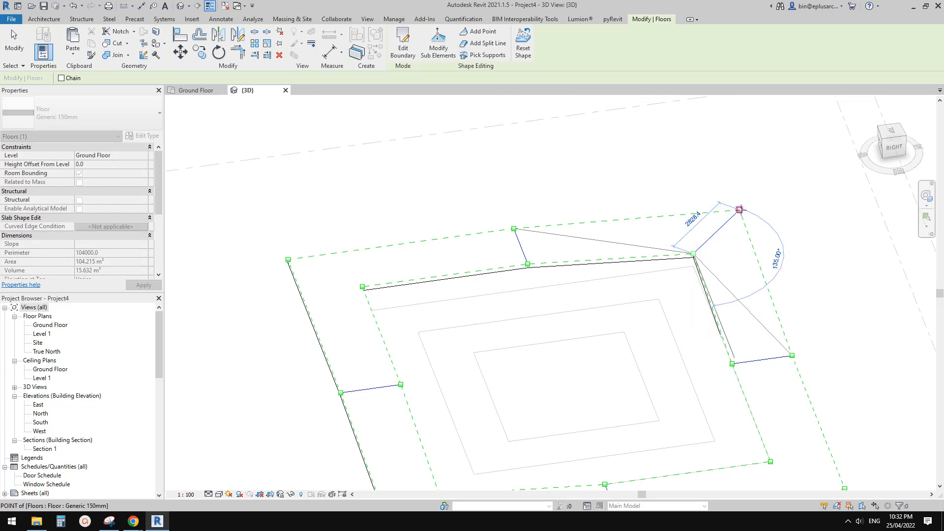
pyautogui.press('Escape')
pyautogui.press('Escape')
# - Set the Height Offset From Level of the second ring floor, just inside the outermost ring, to 1000
pyautogui.scroll(-3, 678, 337)
pyautogui.keyDown('shift'); pyautogui.moveTo(678, 337); pyautogui.dragTo(501, 349, button='middle'); pyautogui.keyUp('shift')
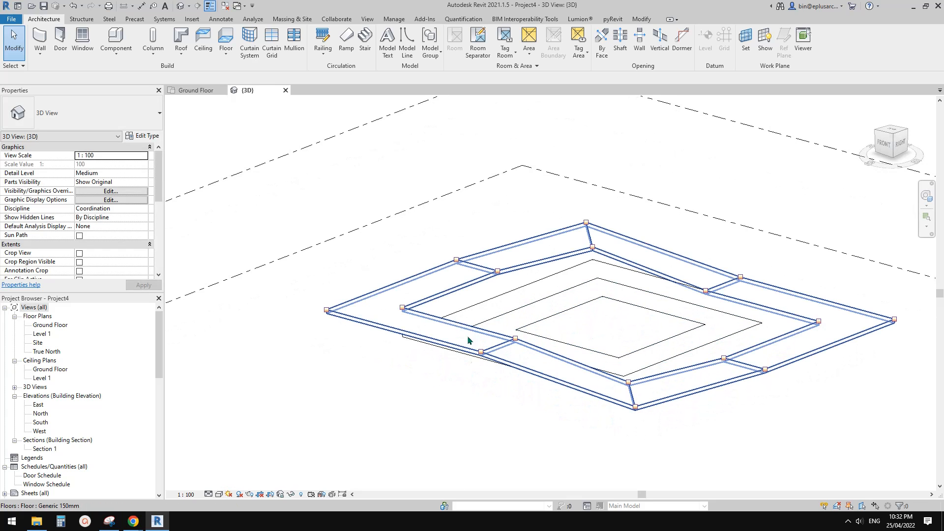
pyautogui.scroll(2, 472, 340)
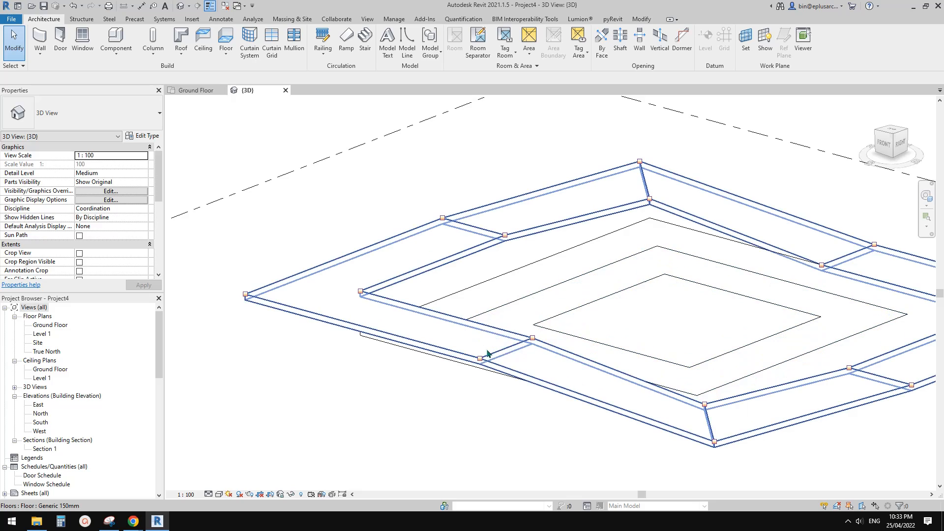
pyautogui.keyDown('shift'); pyautogui.moveTo(648, 383); pyautogui.dragTo(493, 294, button='middle'); pyautogui.keyUp('shift')
pyautogui.keyDown('shift'); pyautogui.moveTo(408, 271); pyautogui.dragTo(767, 351, button='middle'); pyautogui.keyUp('shift')
pyautogui.click(816, 323)
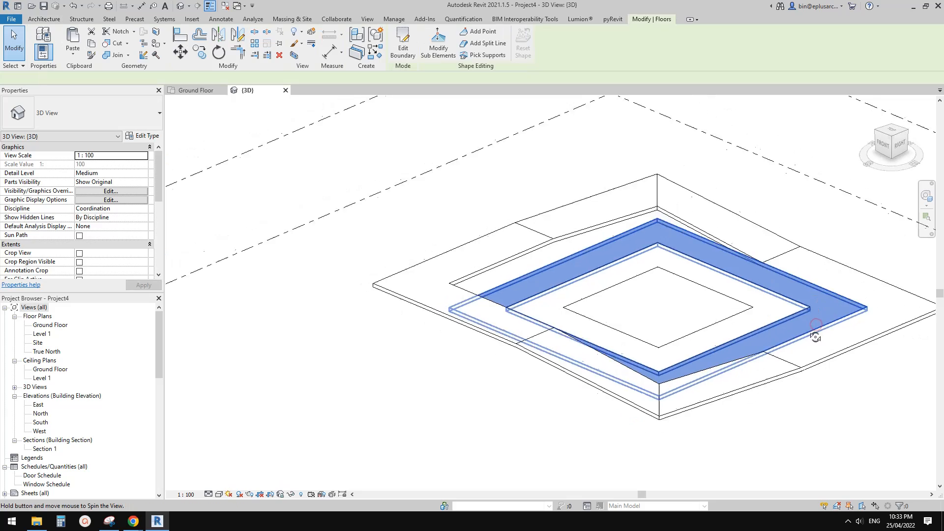
pyautogui.keyDown('shift'); pyautogui.moveTo(816, 323); pyautogui.dragTo(606, 274, button='middle'); pyautogui.keyUp('shift')
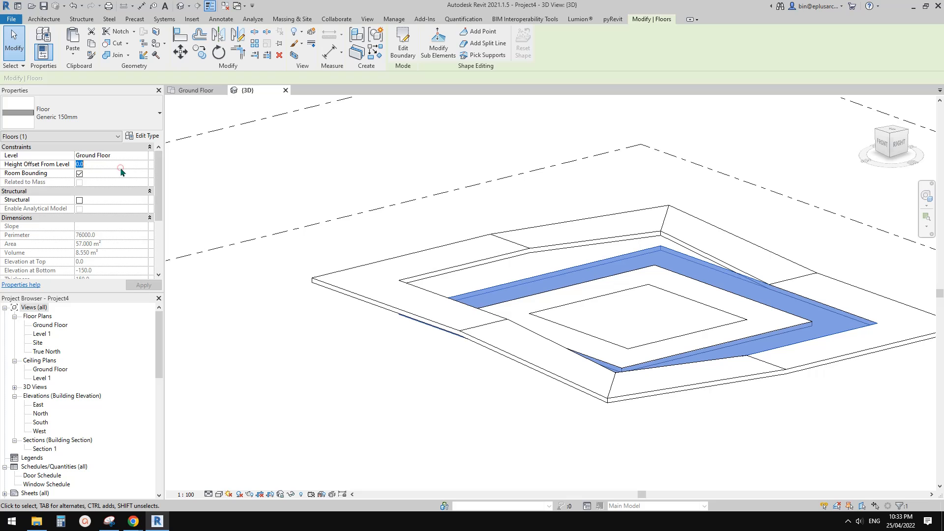
pyautogui.press('Return')
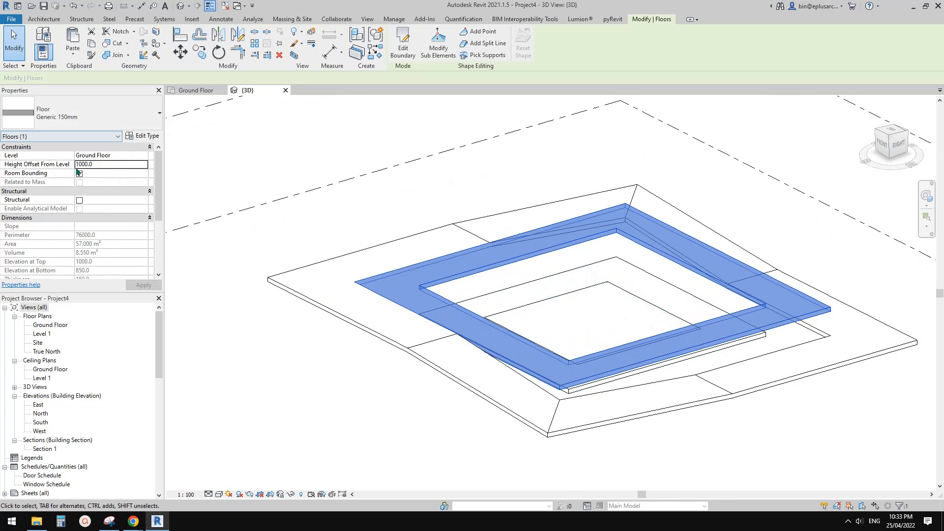
pyautogui.click(503, 207)
# - Add midpoint split lines across two adjacent sides of the raised second ring floor, working from the top view
pyautogui.click(563, 246)
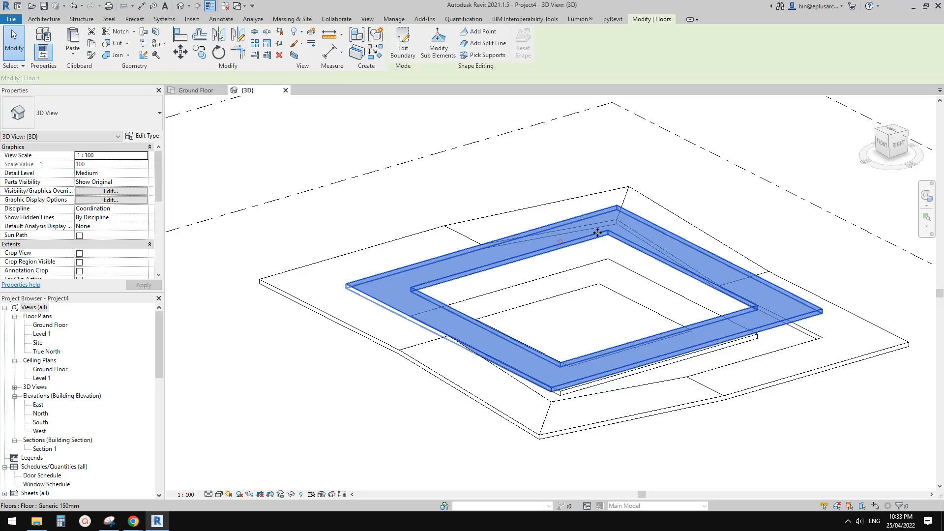
pyautogui.keyDown('shift'); pyautogui.moveTo(564, 246); pyautogui.dragTo(556, 275, button='middle'); pyautogui.keyUp('shift')
pyautogui.click(439, 44)
pyautogui.moveTo(560, 161); pyautogui.dragTo(537, 184, button='middle')
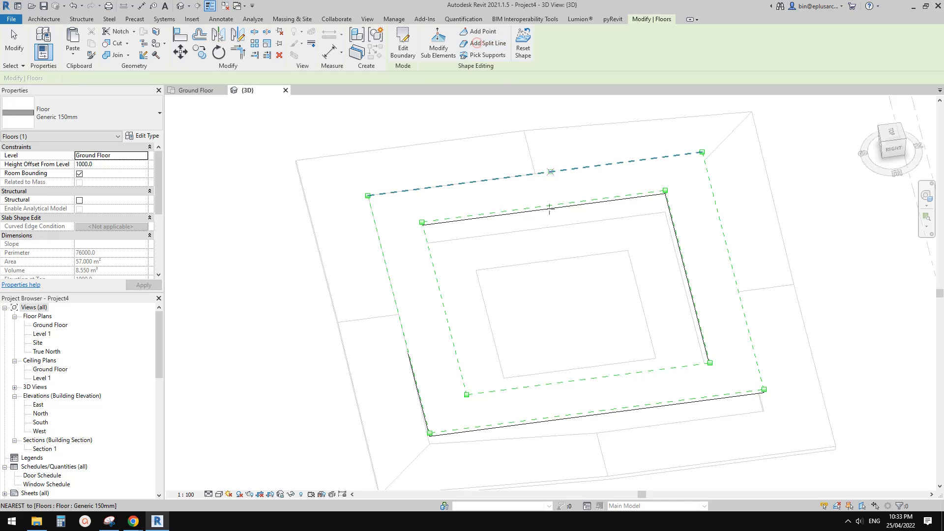
pyautogui.moveTo(645, 225); pyautogui.dragTo(613, 231, button='middle')
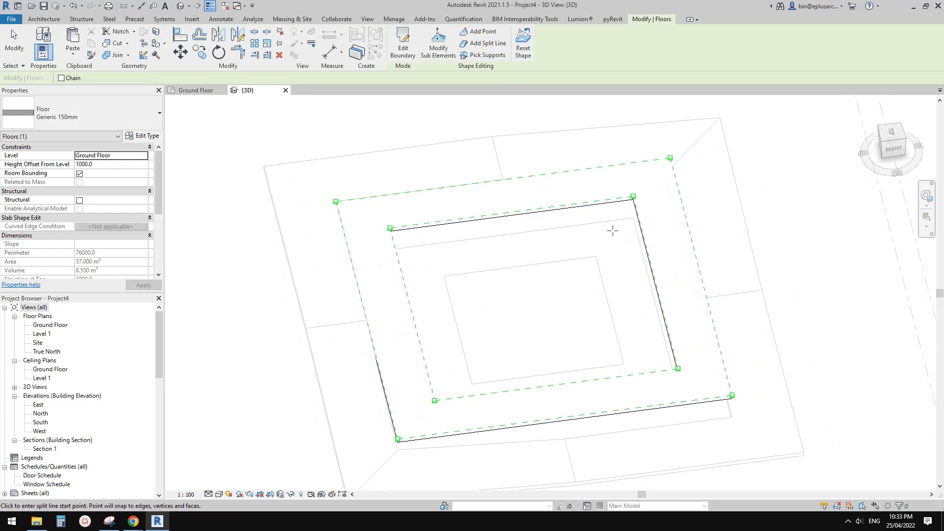
pyautogui.click(892, 132)
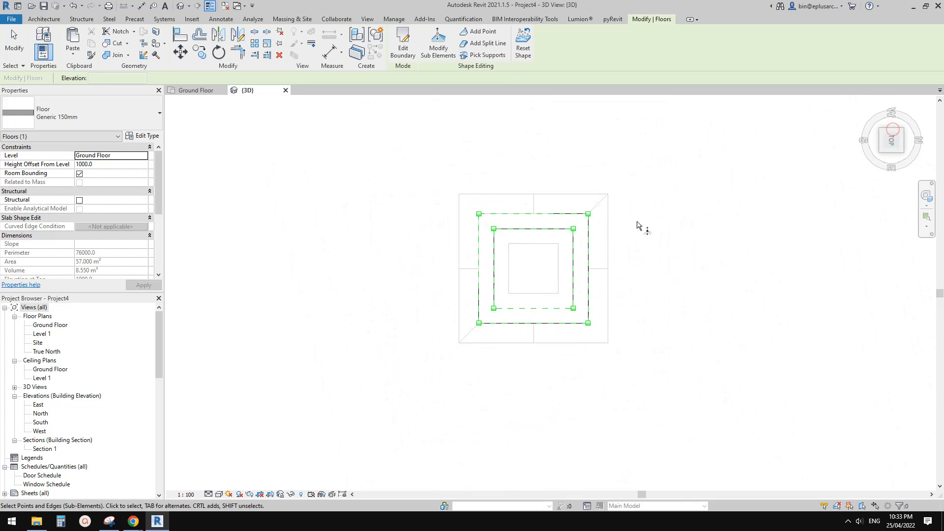
pyautogui.scroll(4, 568, 284)
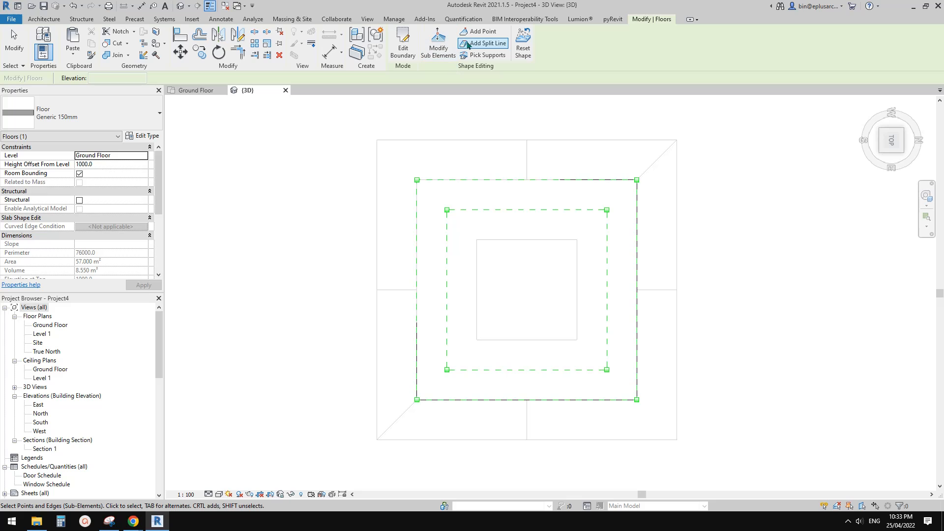
pyautogui.click(483, 43)
pyautogui.click(526, 180)
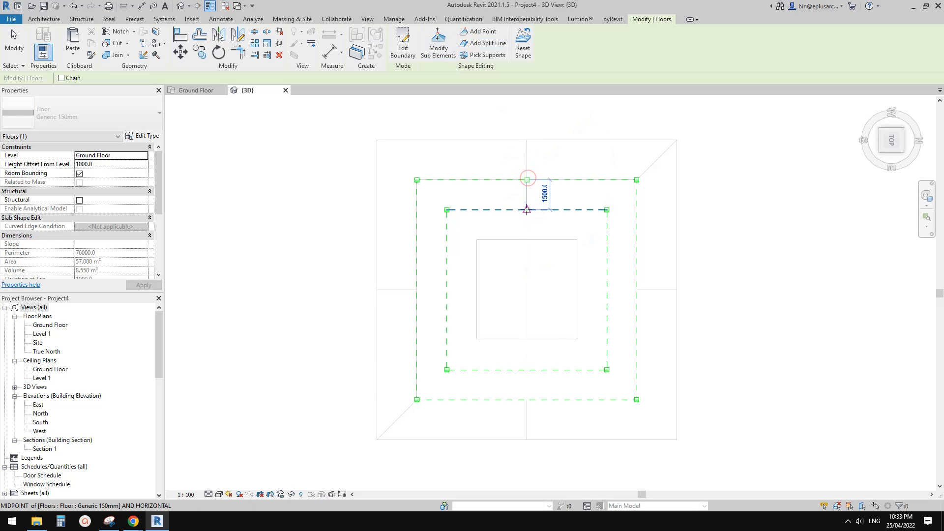
pyautogui.click(527, 210)
pyautogui.click(637, 290)
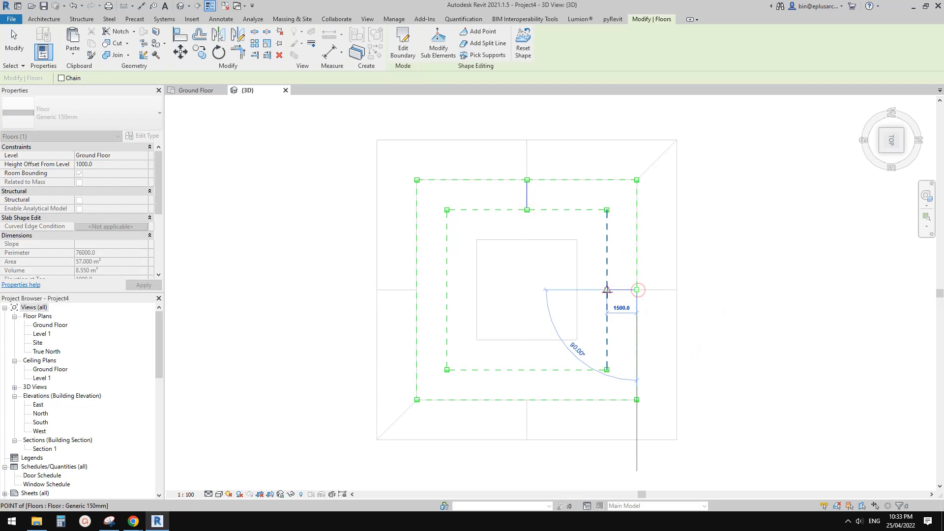
pyautogui.click(607, 290)
# - Add midpoint split lines across the second ring floor's remaining two sides, from inner to outer edge
pyautogui.click(526, 370)
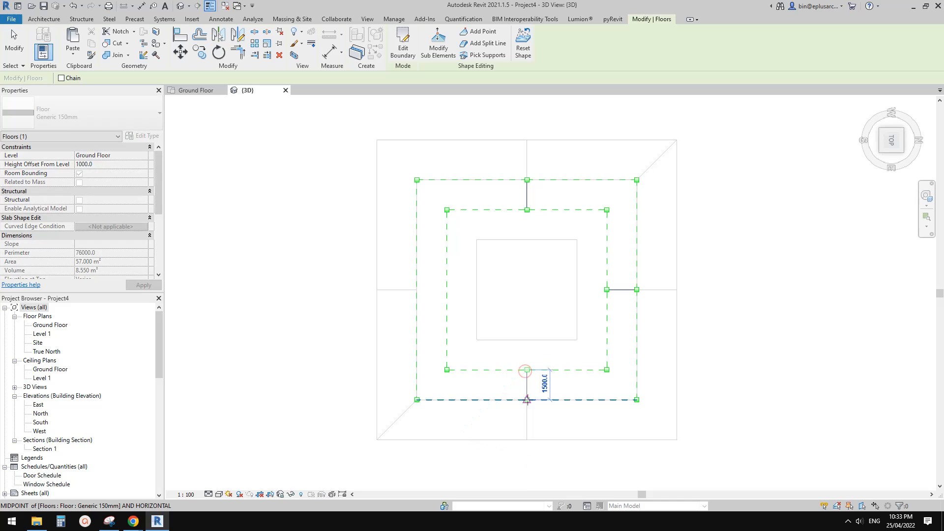
pyautogui.click(527, 399)
pyautogui.click(447, 290)
pyautogui.click(417, 290)
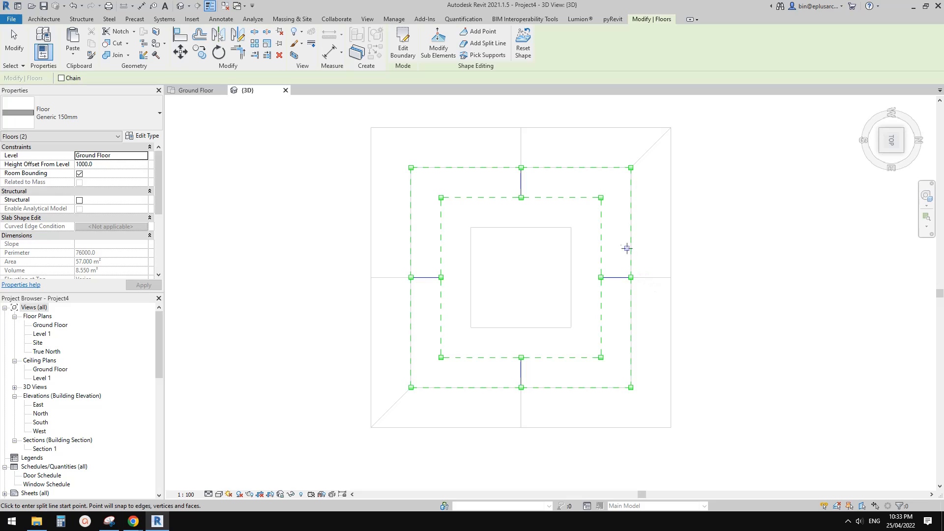
# - Add diagonal split lines across two opposite corners of the second ring, in line with the outermost ring's diagonals
pyautogui.click(601, 197)
pyautogui.click(631, 167)
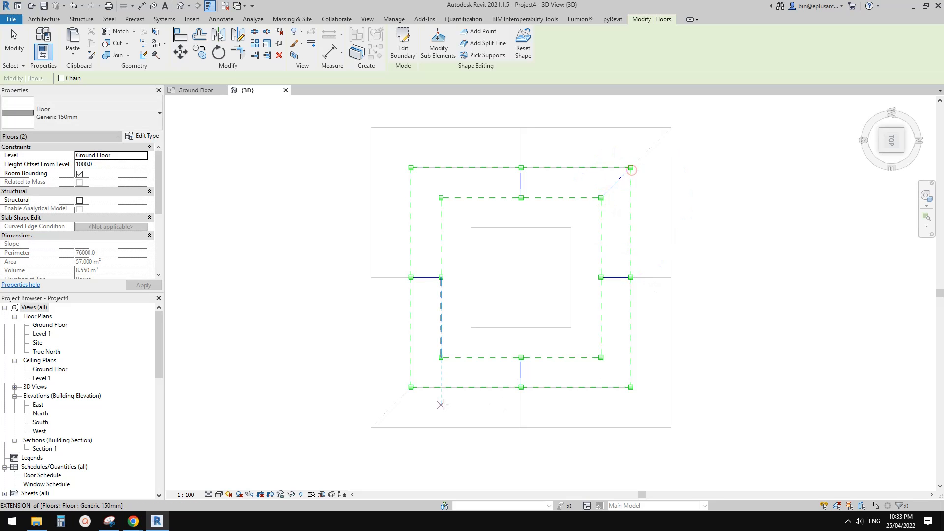
pyautogui.click(440, 357)
pyautogui.click(411, 388)
pyautogui.press('Escape')
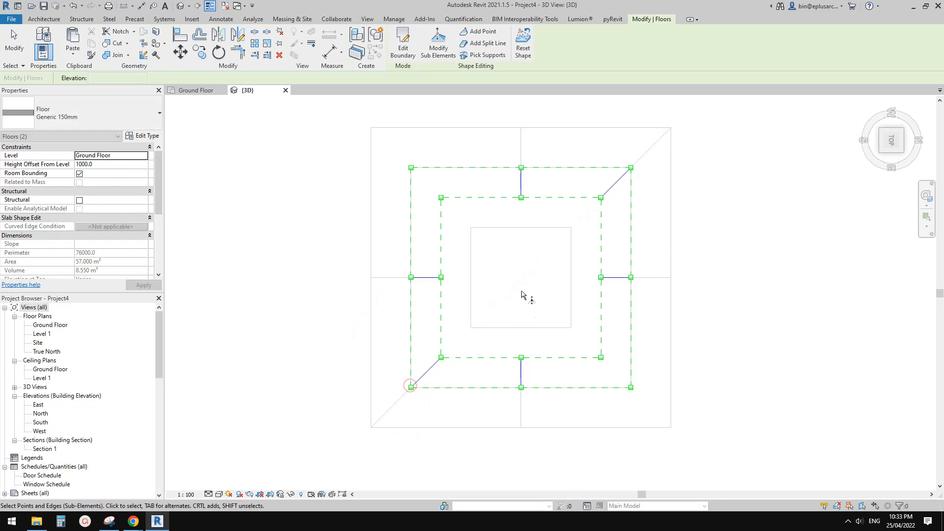
# - Set the elevation of the diagonal split line at the second ring floor's rear corner to 500
pyautogui.keyDown('shift'); pyautogui.moveTo(526, 295); pyautogui.dragTo(505, 263, button='middle'); pyautogui.keyUp('shift')
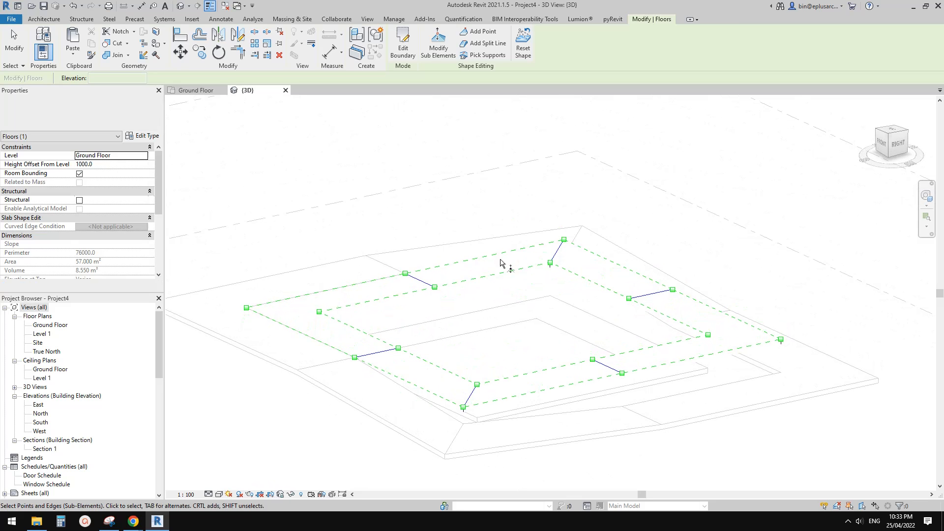
pyautogui.click(557, 254)
pyautogui.click(565, 248)
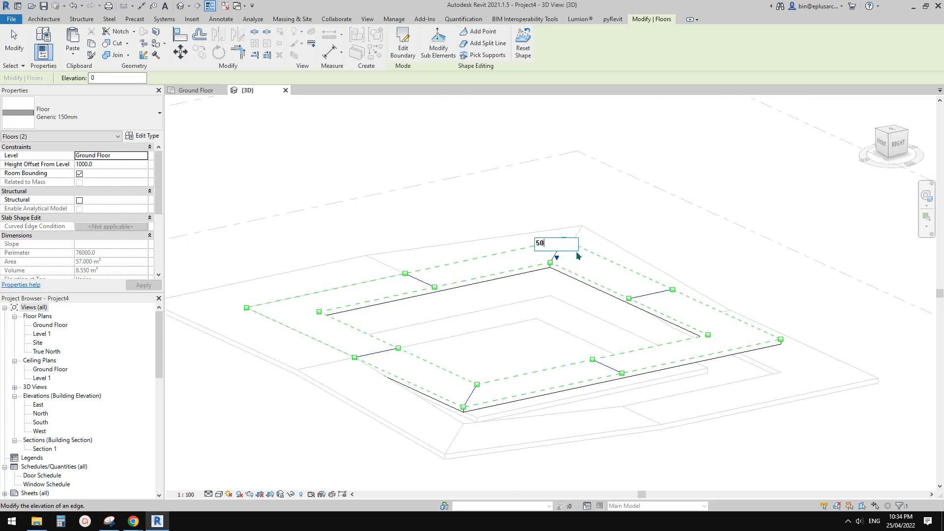
pyautogui.press('Return')
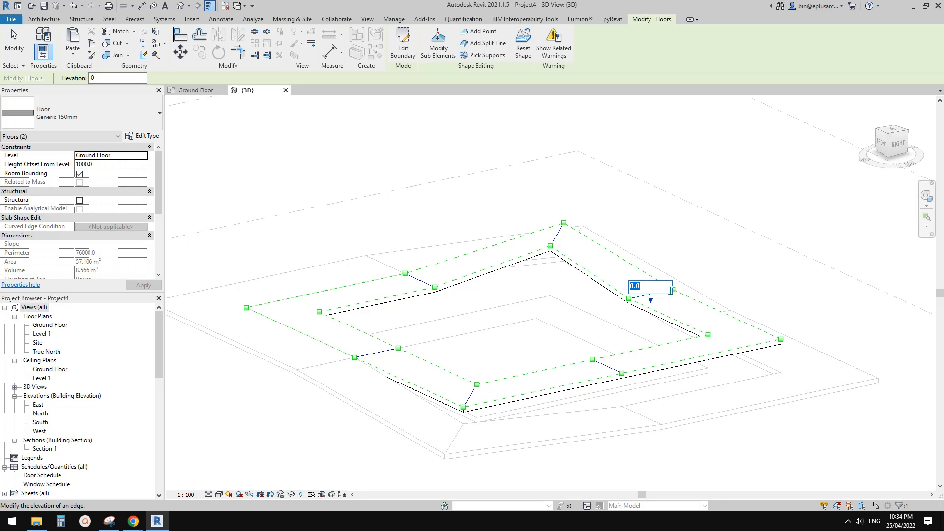
# - Raise the second ring's two near-right midpoint split lines and the corner line between them to an elevation of 1000
pyautogui.keyDown('shift'); pyautogui.moveTo(670, 291); pyautogui.dragTo(654, 312, button='middle'); pyautogui.keyUp('shift')
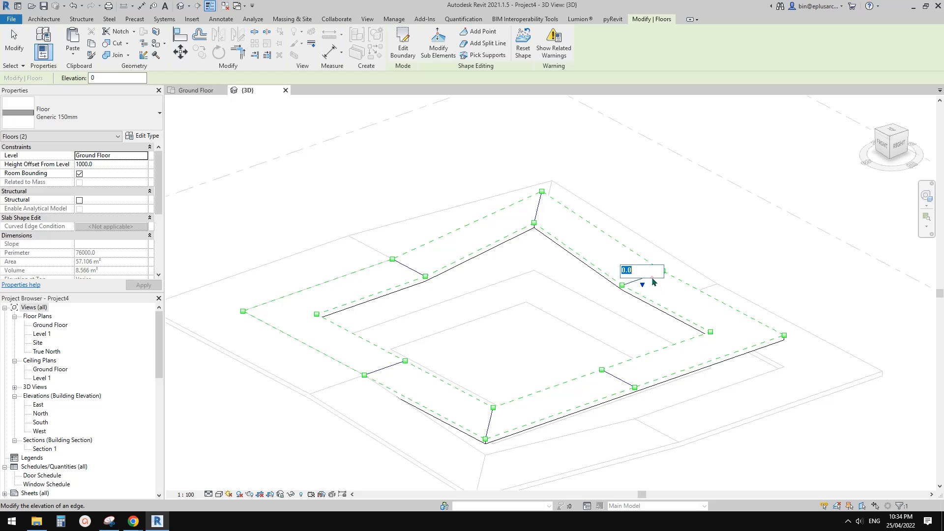
pyautogui.click(710, 236)
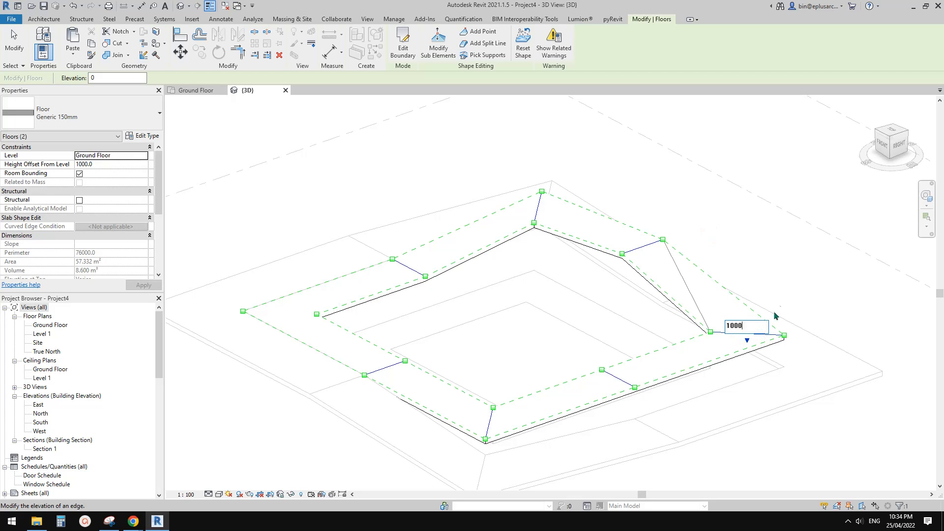
pyautogui.press('Return')
pyautogui.click(627, 374)
pyautogui.write('1000')
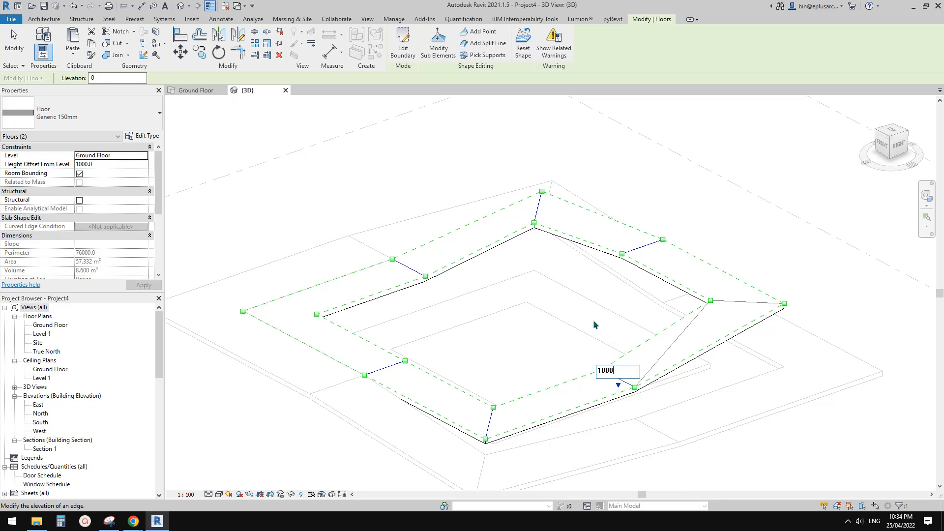
pyautogui.press('Return')
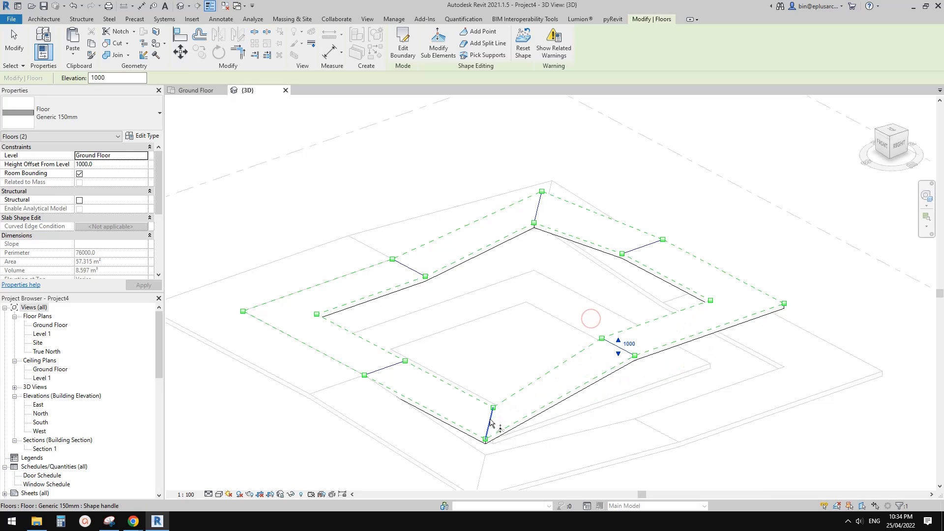
# - Set the elevation of the second ring's front corner diagonal split line to 500 and finish editing its shape
pyautogui.click(492, 421)
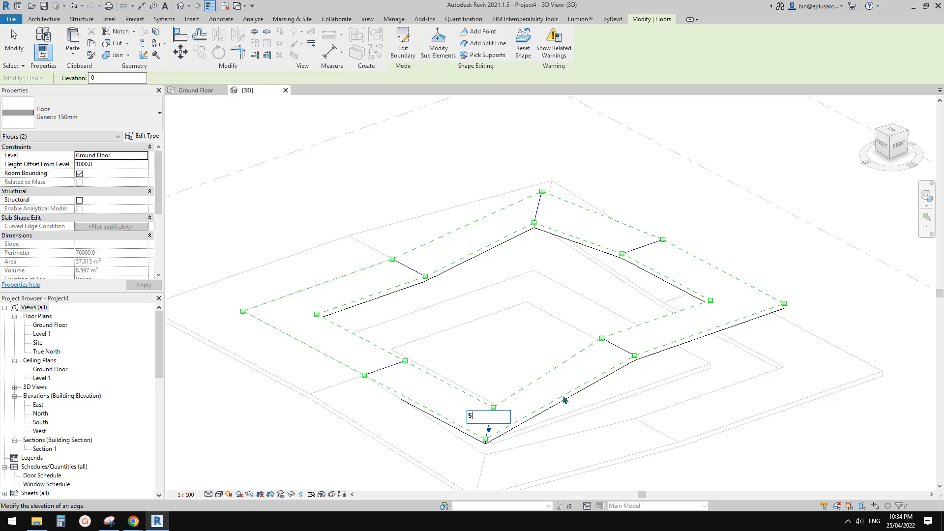
pyautogui.write('500')
pyautogui.press('Return')
pyautogui.keyDown('shift'); pyautogui.moveTo(625, 270); pyautogui.dragTo(677, 226, button='middle'); pyautogui.keyUp('shift')
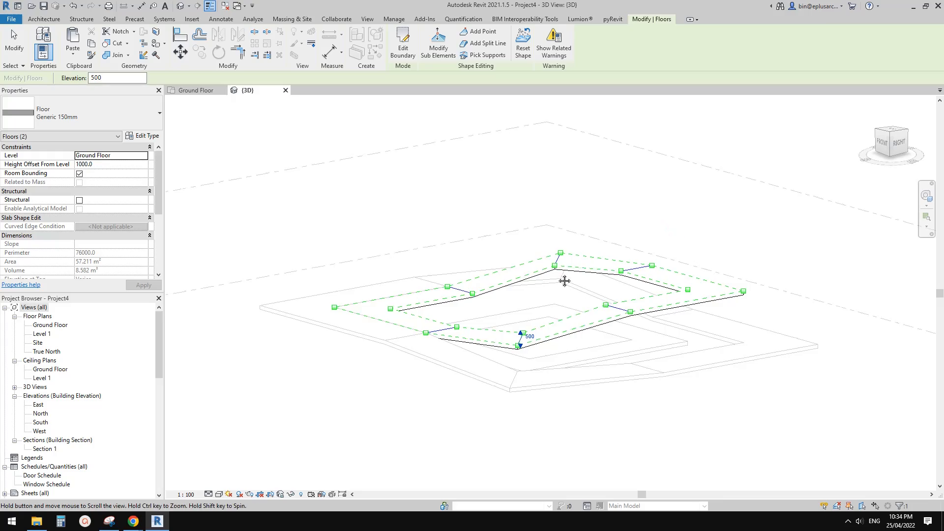
pyautogui.keyDown('shift'); pyautogui.moveTo(624, 280); pyautogui.dragTo(634, 304, button='middle'); pyautogui.keyUp('shift')
pyautogui.press('Escape')
pyautogui.press('Escape')
# - Examine the shaped rings from different angles and compare them with the reference image in the Google Docs document
pyautogui.scroll(-2, 666, 304)
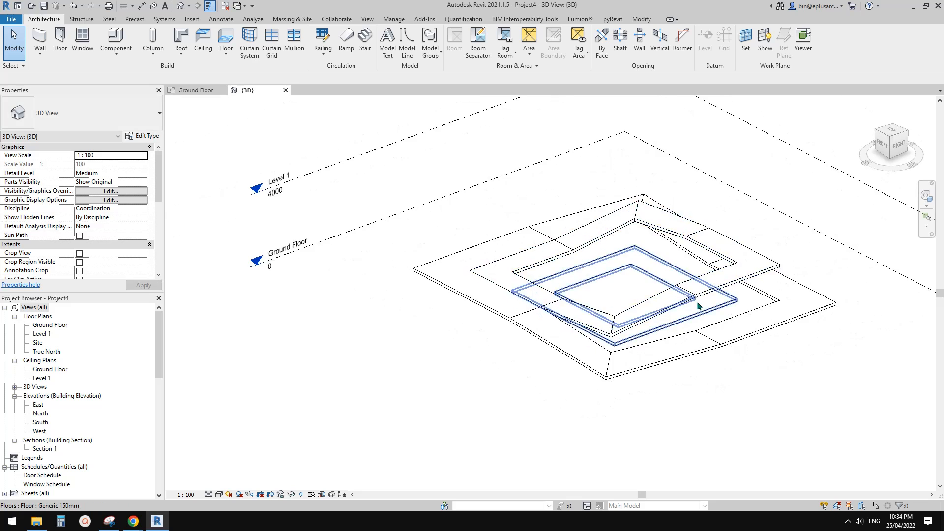
pyautogui.keyDown('shift'); pyautogui.moveTo(700, 308); pyautogui.dragTo(794, 311, button='middle'); pyautogui.keyUp('shift')
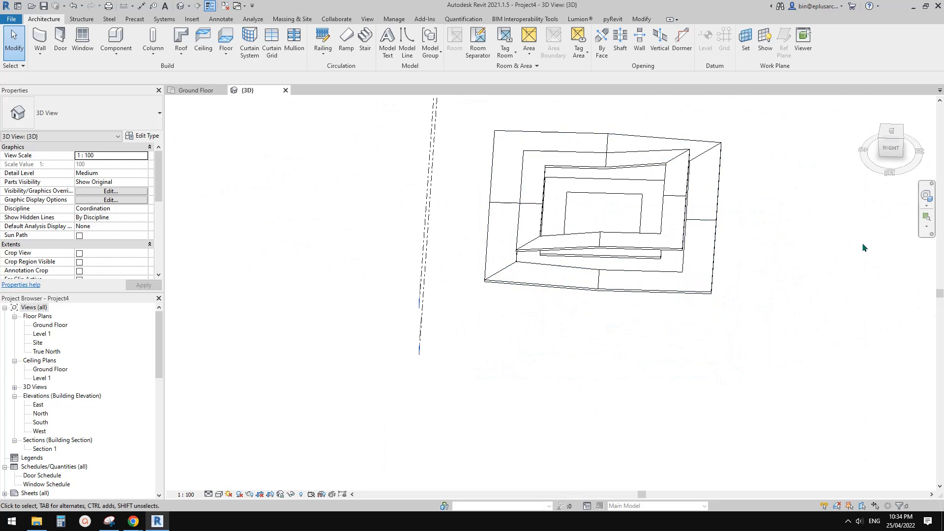
pyautogui.keyDown('shift'); pyautogui.moveTo(864, 247); pyautogui.dragTo(664, 315, button='middle'); pyautogui.keyUp('shift')
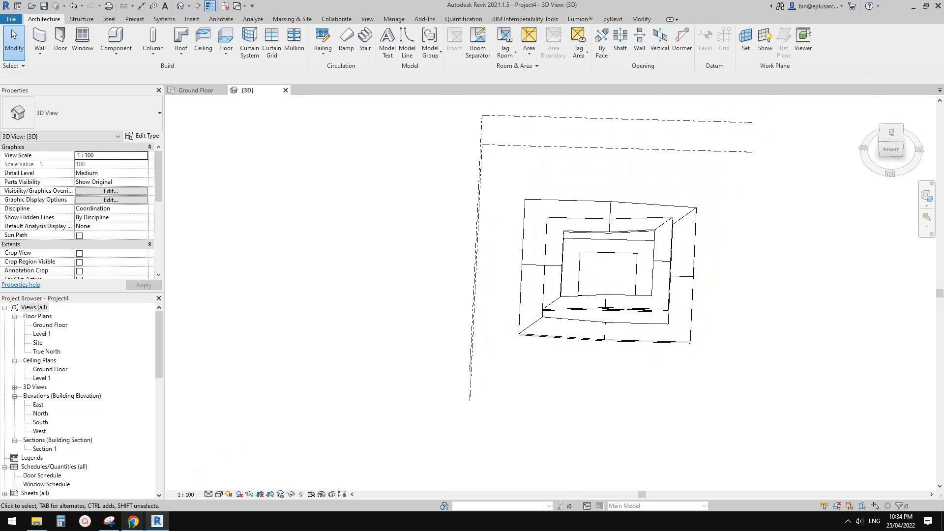
pyautogui.click(176, 494)
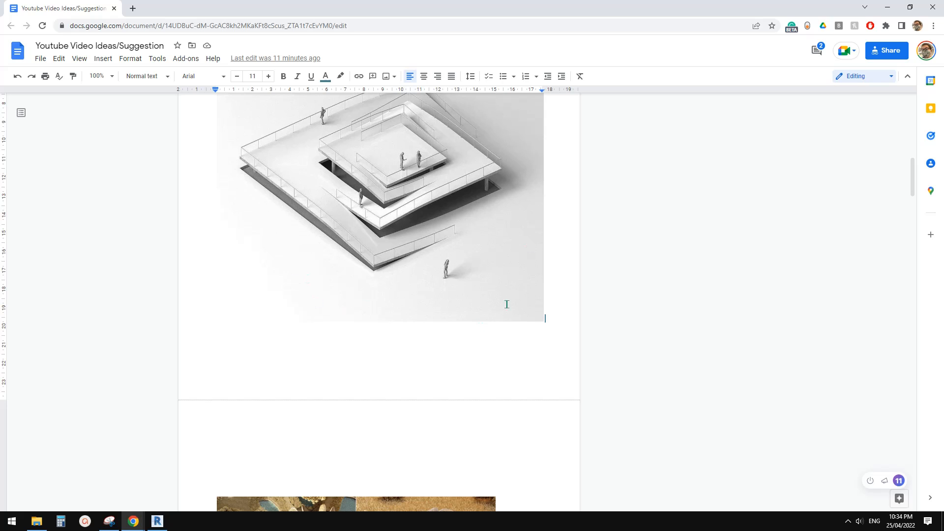
pyautogui.click(158, 522)
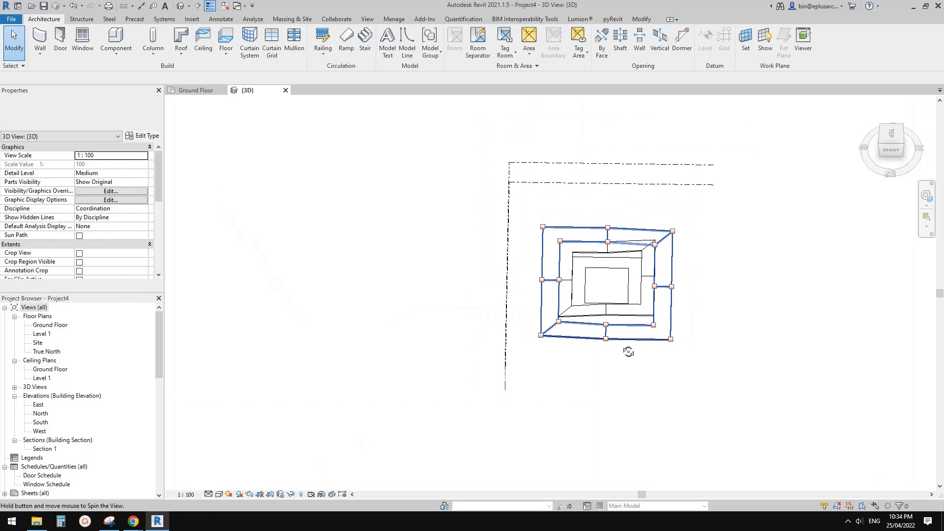
# - Create a Ground Floor slab bounded inside by the outermost ring's outline and outside by a rectangle about 16400 and 11300 beyond it
pyautogui.click(891, 136)
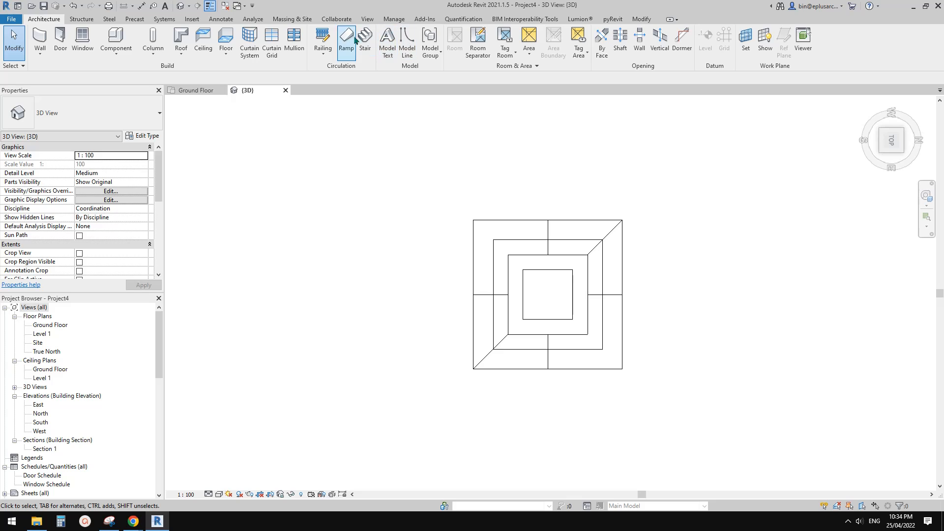
pyautogui.click(226, 37)
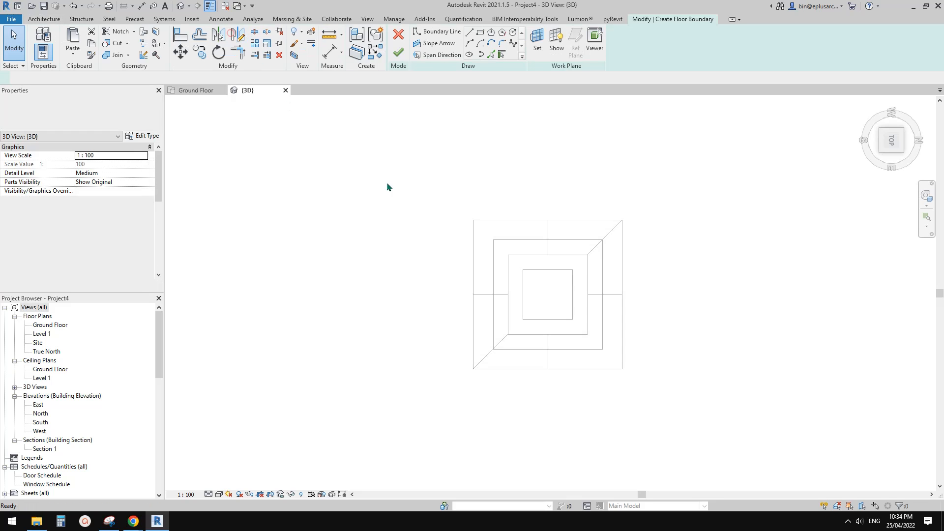
pyautogui.click(481, 32)
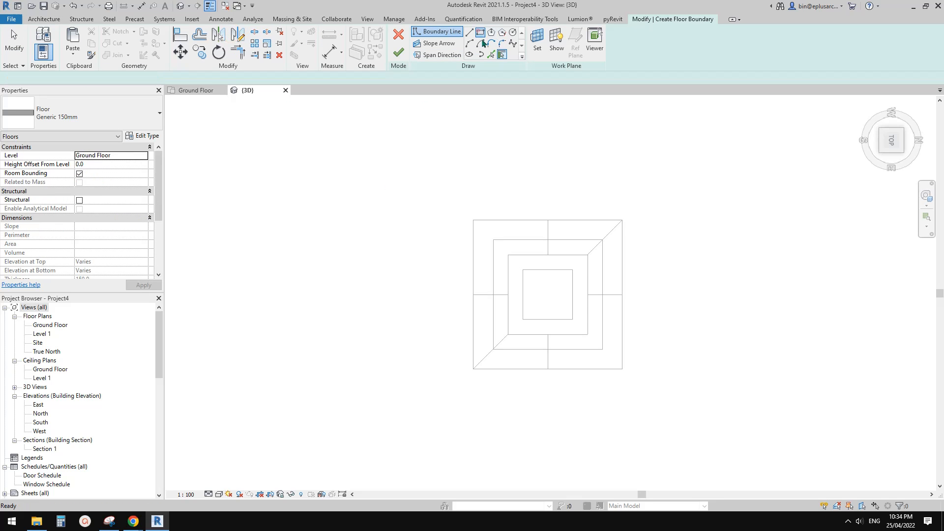
pyautogui.click(621, 221)
pyautogui.click(473, 368)
pyautogui.click(310, 123)
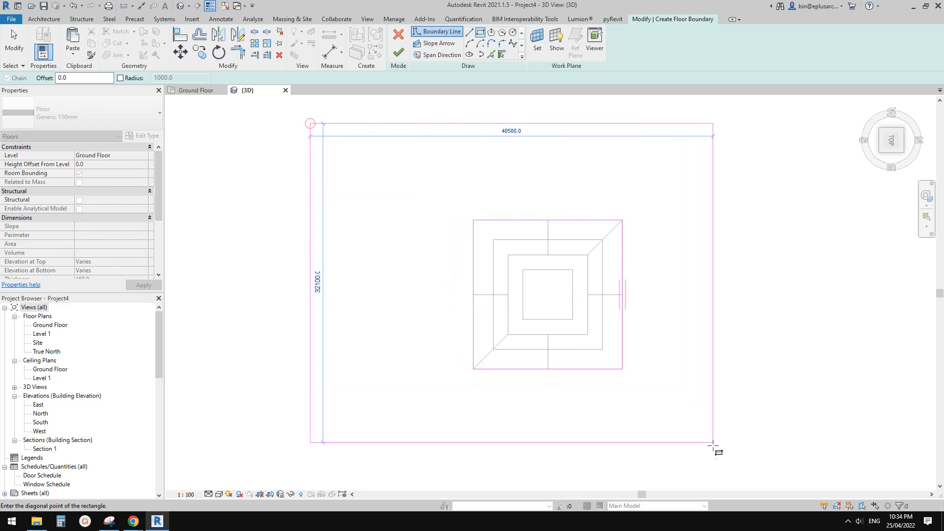
pyautogui.click(791, 481)
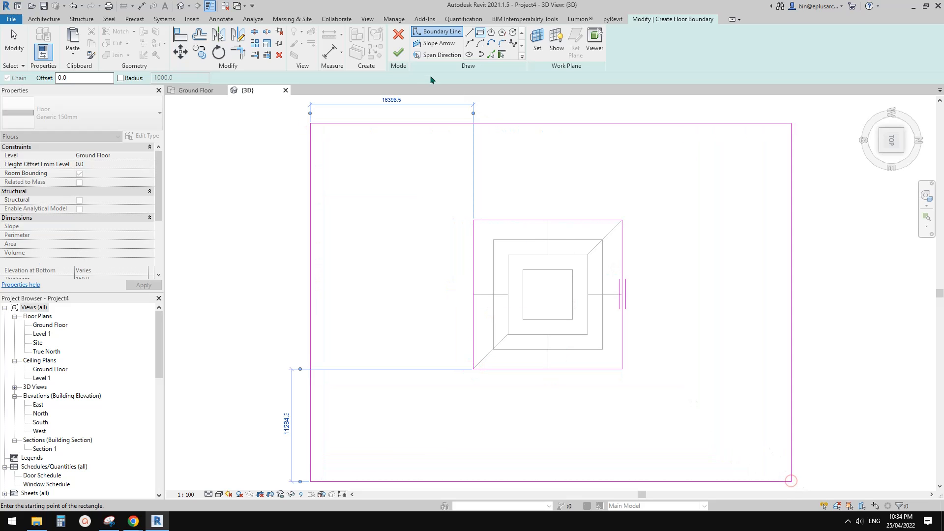
pyautogui.click(399, 52)
pyautogui.press('Escape')
# - Join the outermost ring floor's geometry with the surrounding ground slab
pyautogui.keyDown('shift'); pyautogui.moveTo(466, 291); pyautogui.dragTo(620, 303, button='middle'); pyautogui.keyUp('shift')
pyautogui.scroll(5, 632, 311)
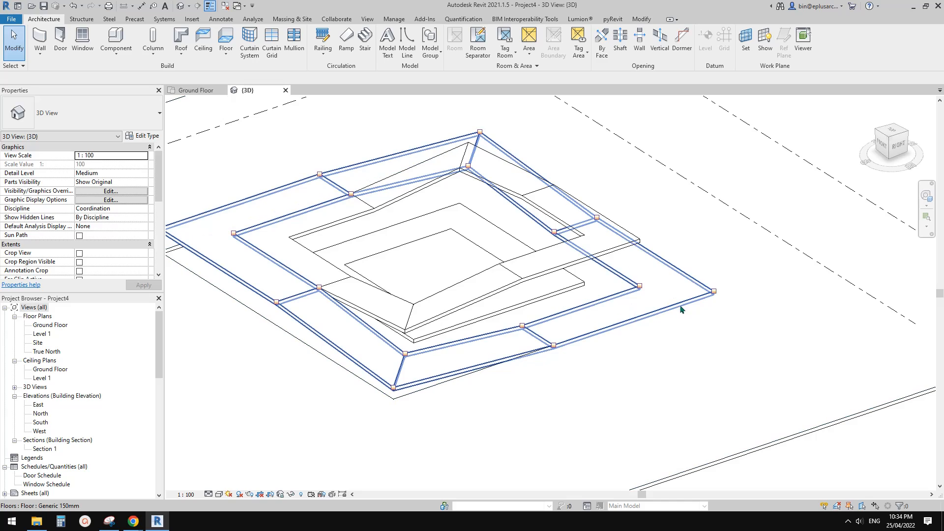
pyautogui.click(642, 19)
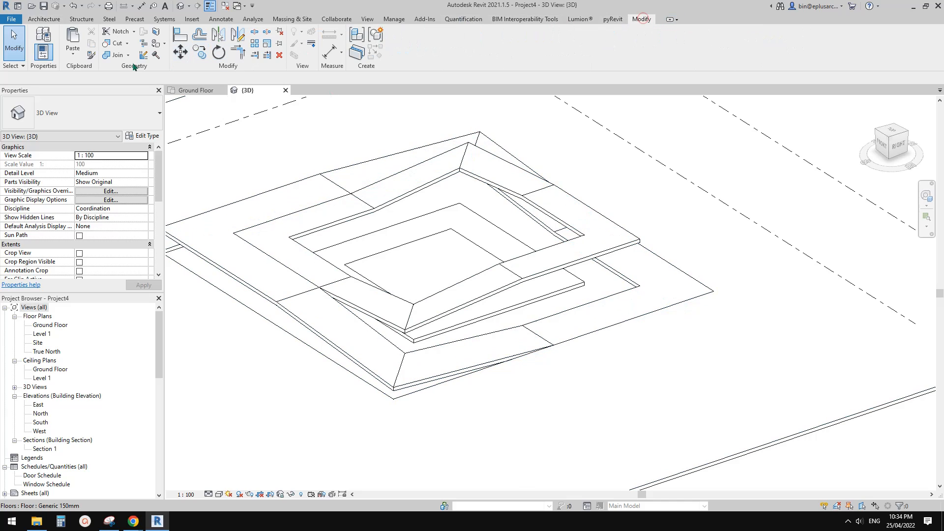
pyautogui.click(664, 289)
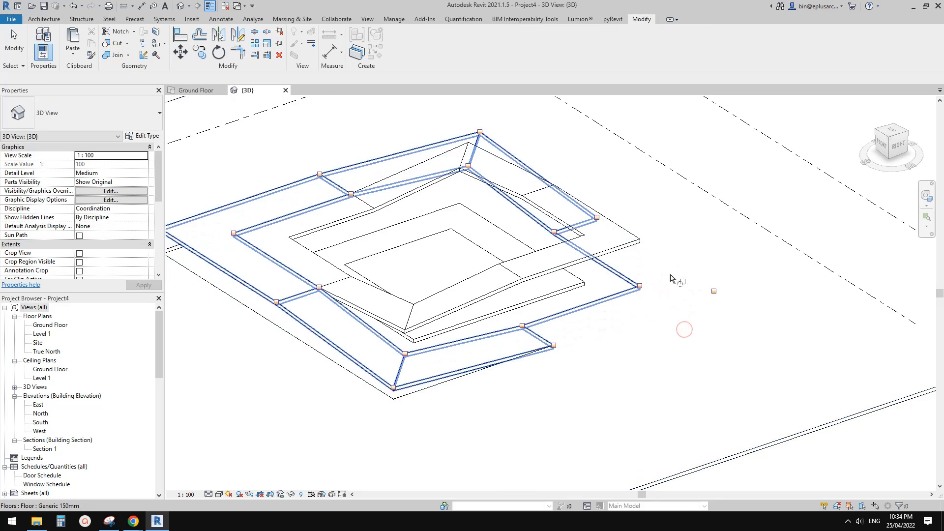
# - Join the geometry of the second ring floor with the outermost ring floor
pyautogui.scroll(-5, 671, 279)
pyautogui.moveTo(801, 279); pyautogui.dragTo(639, 301, button='middle')
pyautogui.keyDown('shift'); pyautogui.moveTo(639, 301); pyautogui.dragTo(640, 312, button='middle'); pyautogui.keyUp('shift')
pyautogui.click(639, 241)
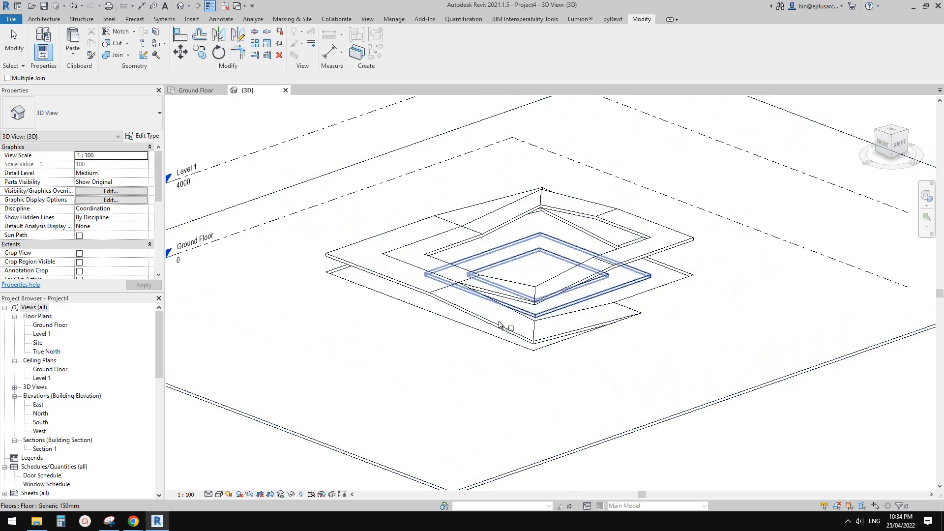
pyautogui.scroll(2, 376, 264)
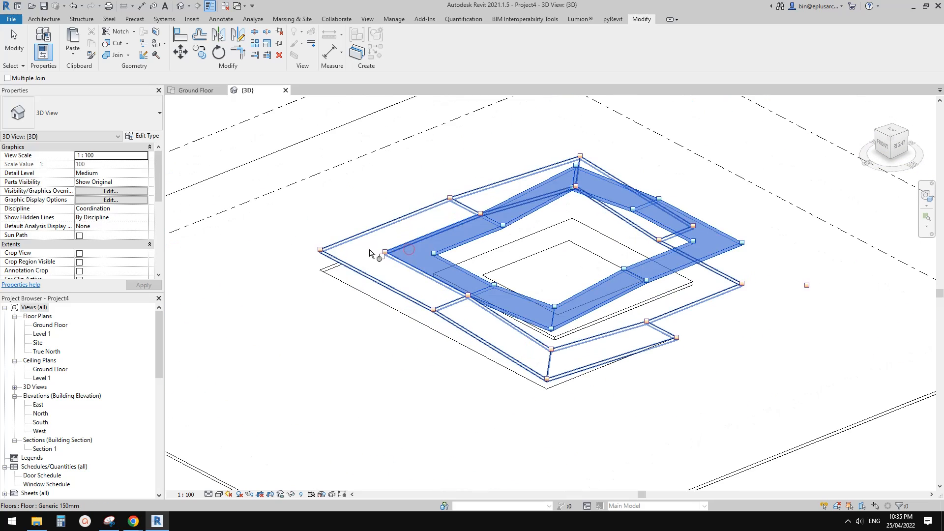
pyautogui.click(369, 245)
pyautogui.click(422, 253)
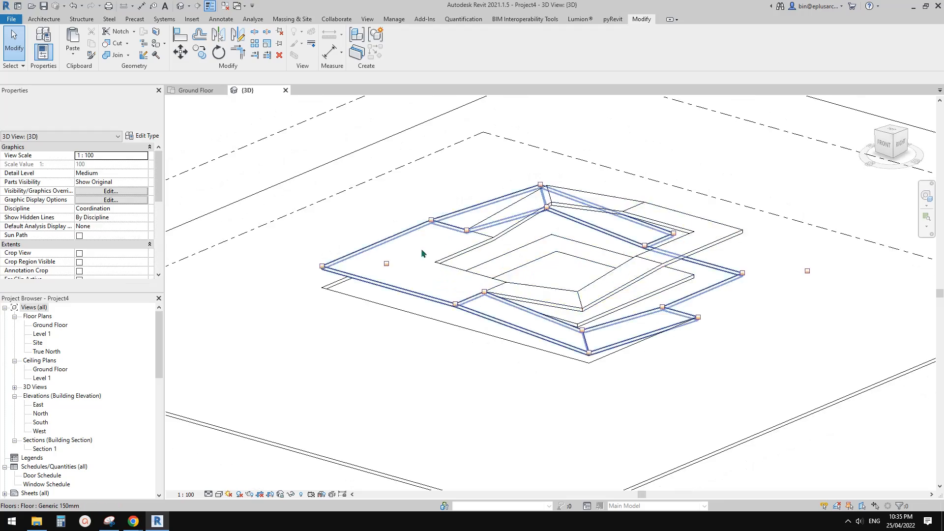
# - Set the Height Offset From Level of the third ring floor, around the central square, to 2000
pyautogui.moveTo(538, 301)
pyautogui.keyDown('shift'); pyautogui.mouseDown(button='middle')
pyautogui.moveTo(507, 256)
pyautogui.moveTo(460, 307)
pyautogui.mouseUp(button='middle'); pyautogui.keyUp('shift')
pyautogui.moveTo(514, 252)
pyautogui.keyDown('shift'); pyautogui.mouseDown(button='middle')
pyautogui.moveTo(489, 251)
pyautogui.moveTo(480, 282)
pyautogui.mouseUp(button='middle'); pyautogui.keyUp('shift')
pyautogui.scroll(1, 502, 255)
pyautogui.click(524, 228)
pyautogui.click(524, 228)
pyautogui.keyDown('shift'); pyautogui.moveTo(527, 257); pyautogui.dragTo(524, 224, button='middle'); pyautogui.keyUp('shift')
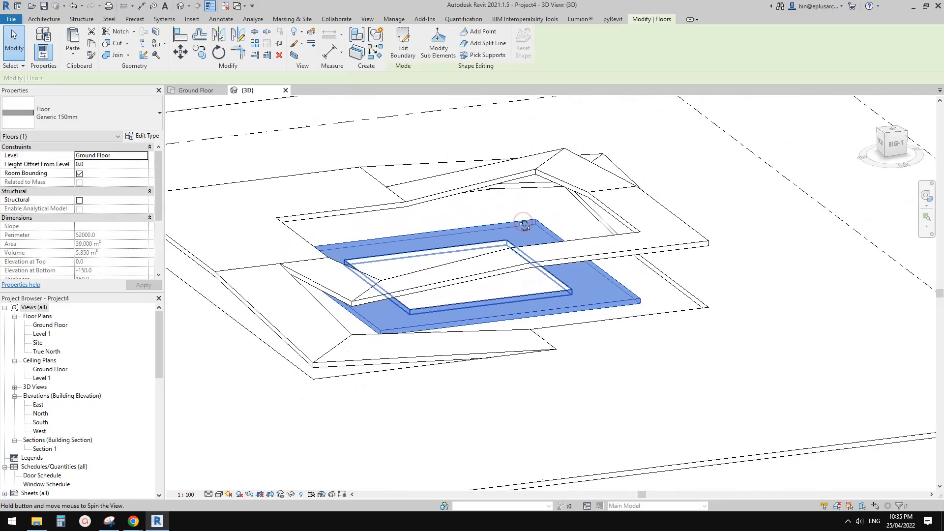
pyautogui.click(122, 164)
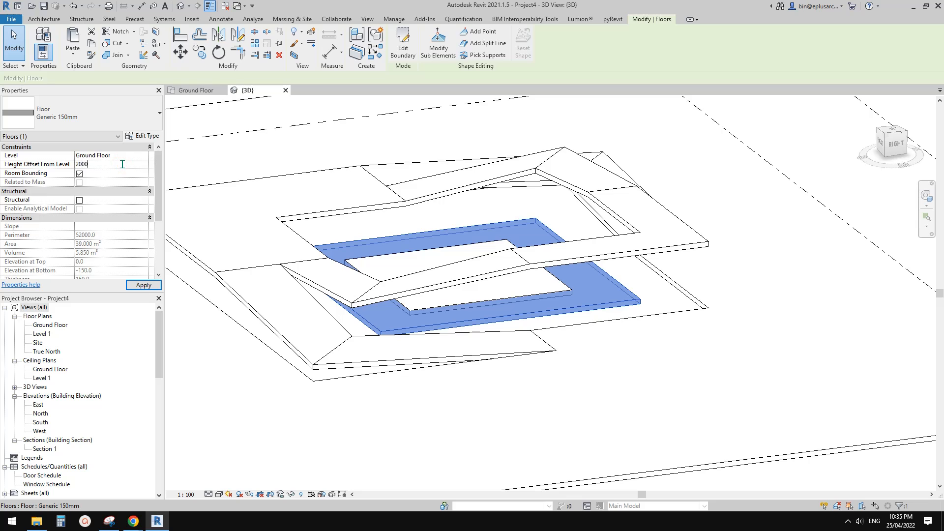
pyautogui.press('Escape')
# - Set the central square floor's Height Offset From Level to 2500
pyautogui.click(516, 288)
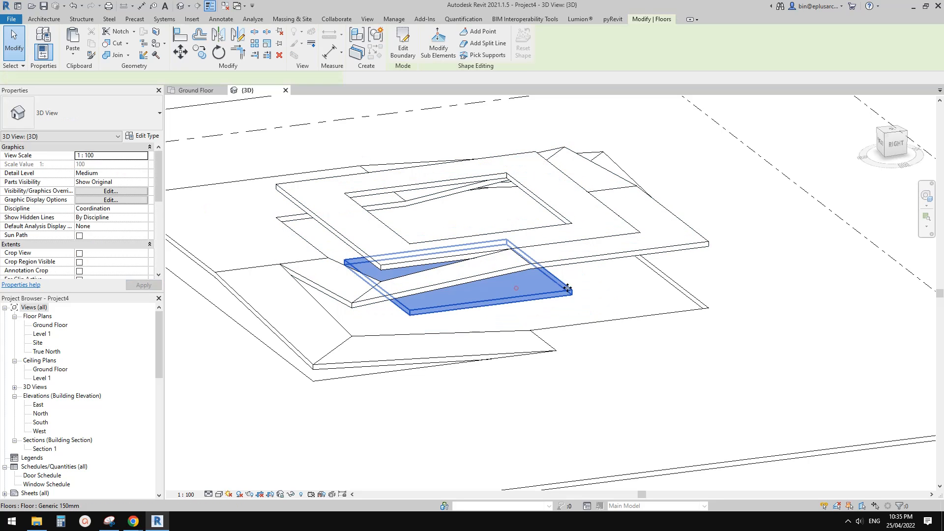
pyautogui.click(124, 165)
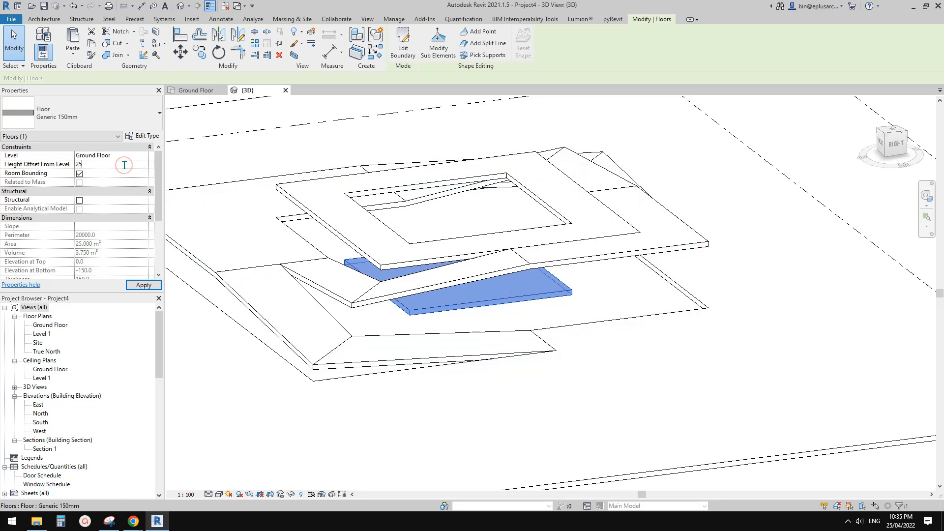
pyautogui.keyDown('shift'); pyautogui.moveTo(295, 143); pyautogui.dragTo(544, 200, button='middle'); pyautogui.keyUp('shift')
pyautogui.press('Escape')
# - Add split lines across the third ring floor, connecting the midpoints of its inner and outer edges on all four sides
pyautogui.click(626, 246)
pyautogui.scroll(5, 590, 221)
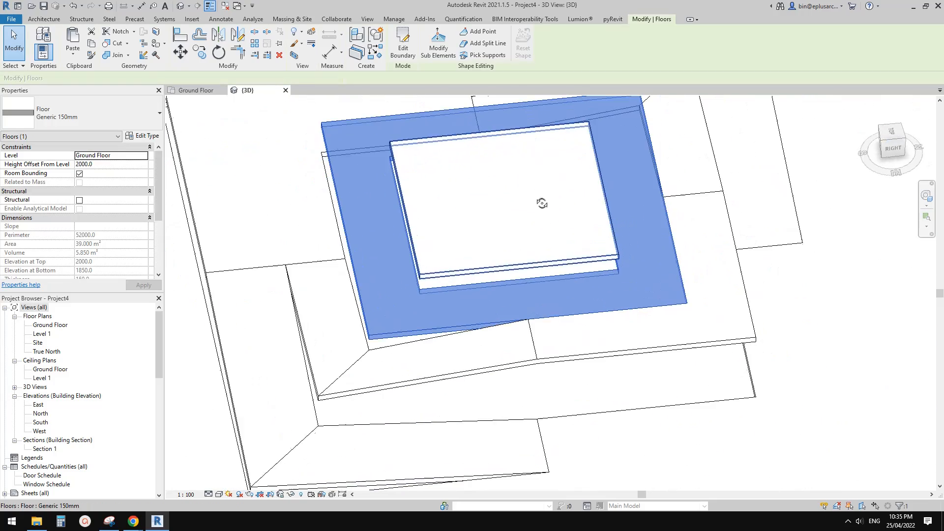
pyautogui.click(438, 44)
pyautogui.click(892, 131)
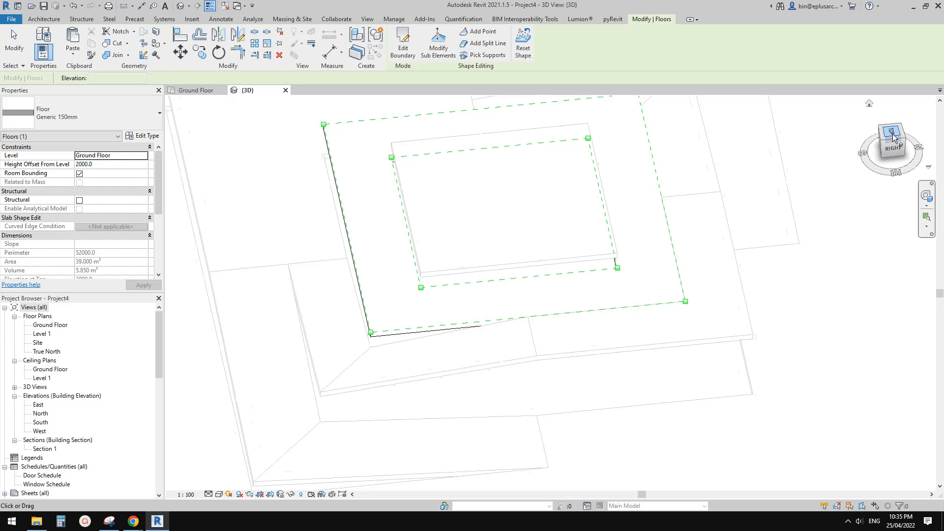
pyautogui.scroll(8, 540, 293)
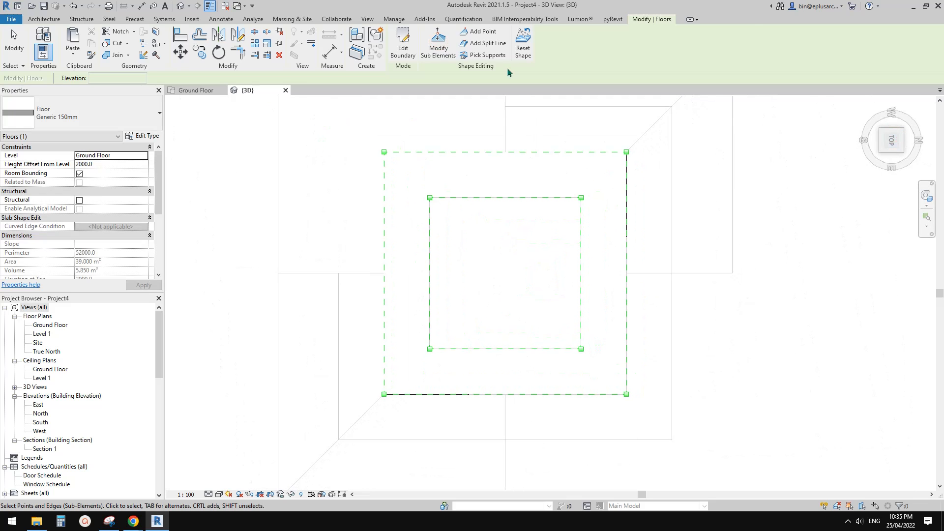
pyautogui.click(479, 44)
pyautogui.click(626, 273)
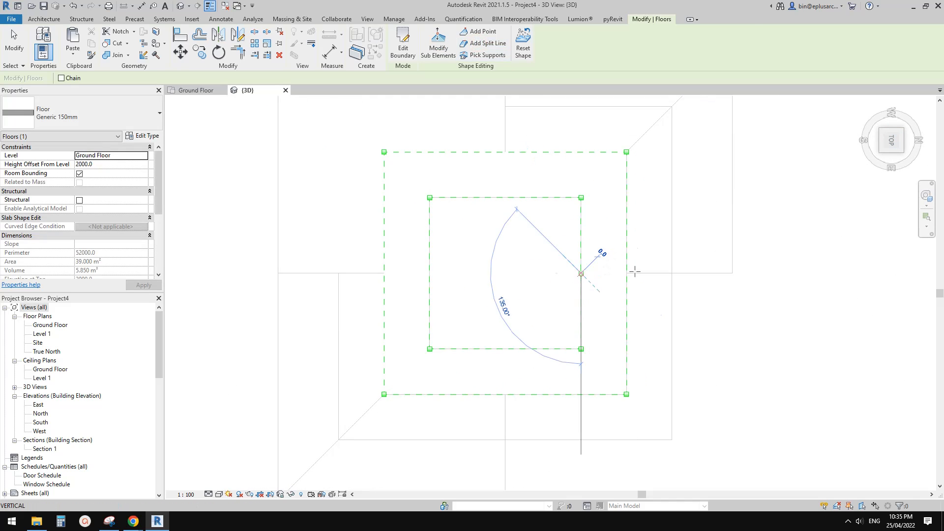
pyautogui.click(581, 273)
pyautogui.click(506, 198)
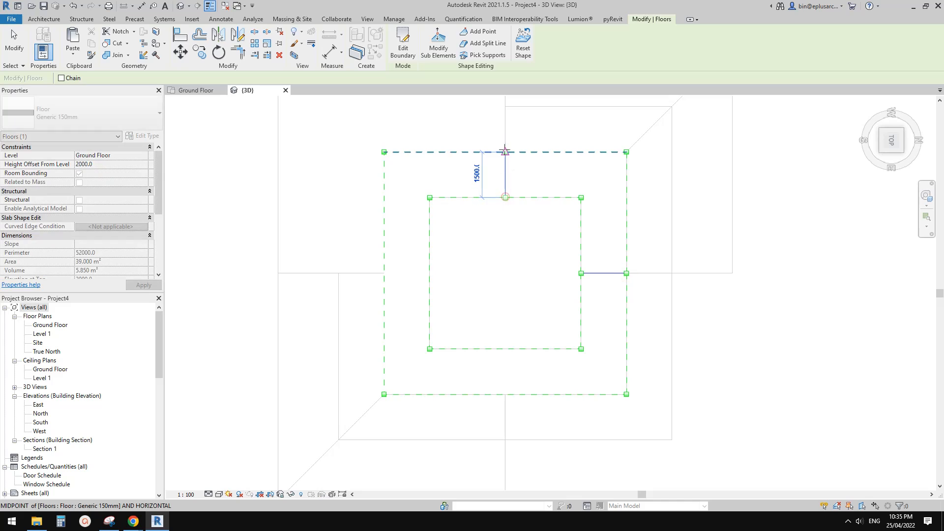
pyautogui.click(506, 152)
pyautogui.click(430, 273)
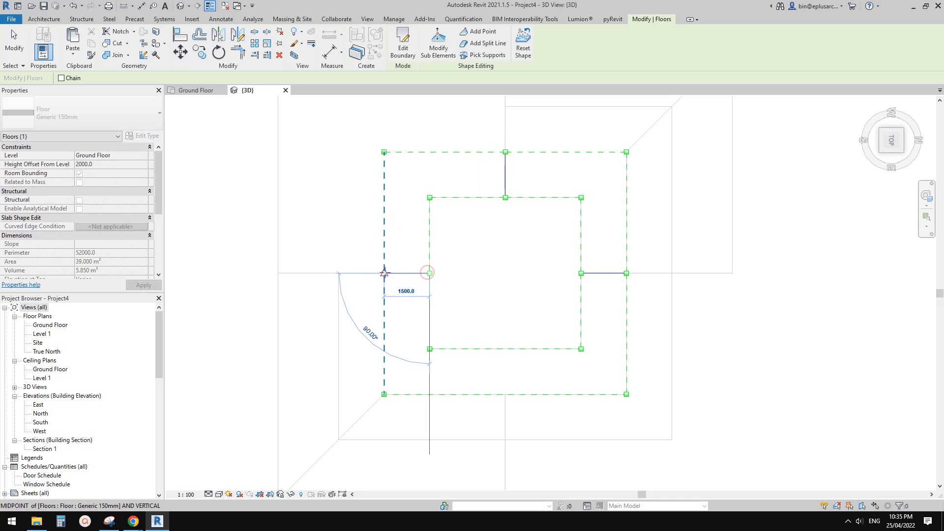
pyautogui.click(384, 273)
pyautogui.click(505, 394)
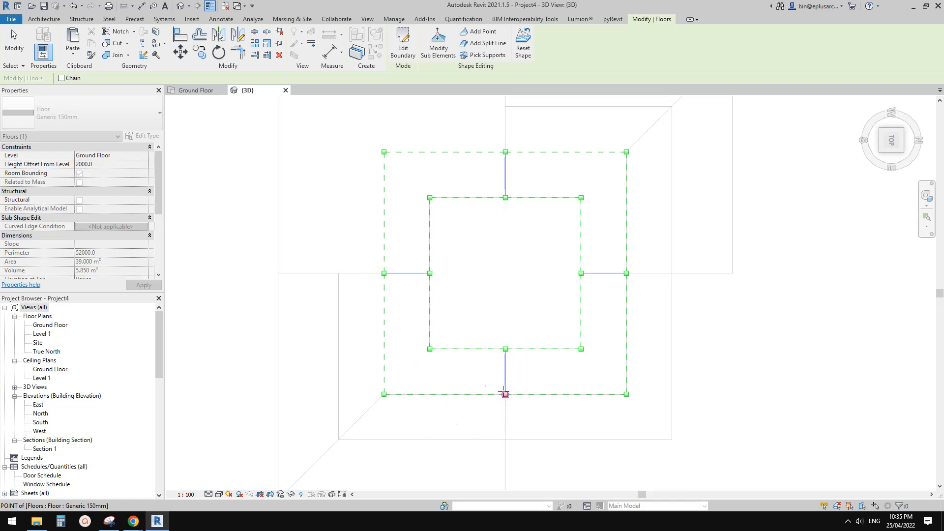
# - Add diagonal split lines joining inner and outer corners at the third ring floor's south-east and north-west corners
pyautogui.click(429, 349)
pyautogui.scroll(1, 397, 385)
pyautogui.click(382, 395)
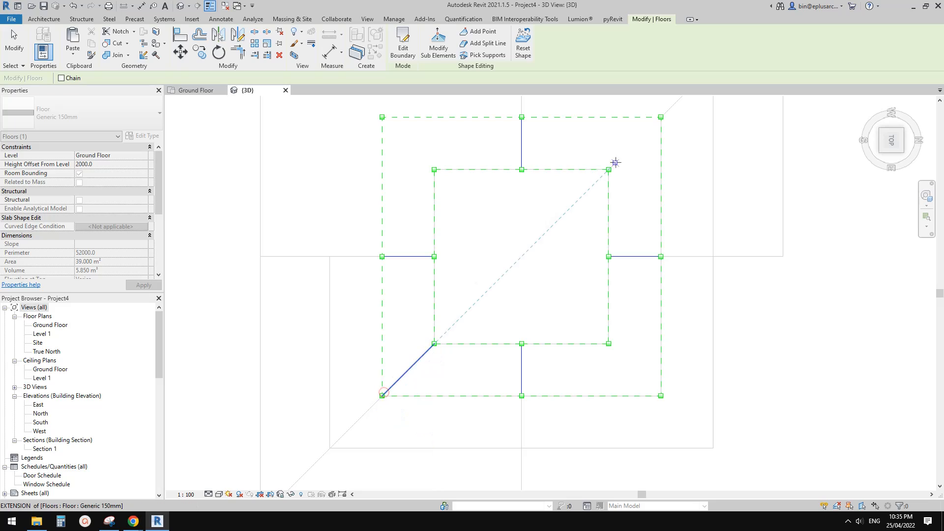
pyautogui.click(609, 170)
pyautogui.click(661, 117)
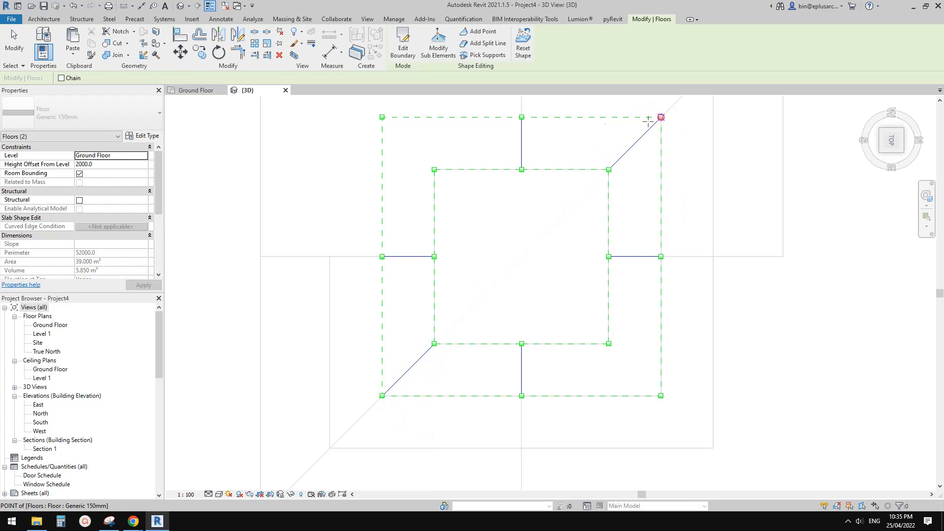
pyautogui.press('Escape')
pyautogui.press('Escape')
# - Set the elevation of the south-east diagonal split line on the third ring floor to 250
pyautogui.keyDown('shift'); pyautogui.moveTo(554, 283); pyautogui.dragTo(541, 221, button='middle'); pyautogui.keyUp('shift')
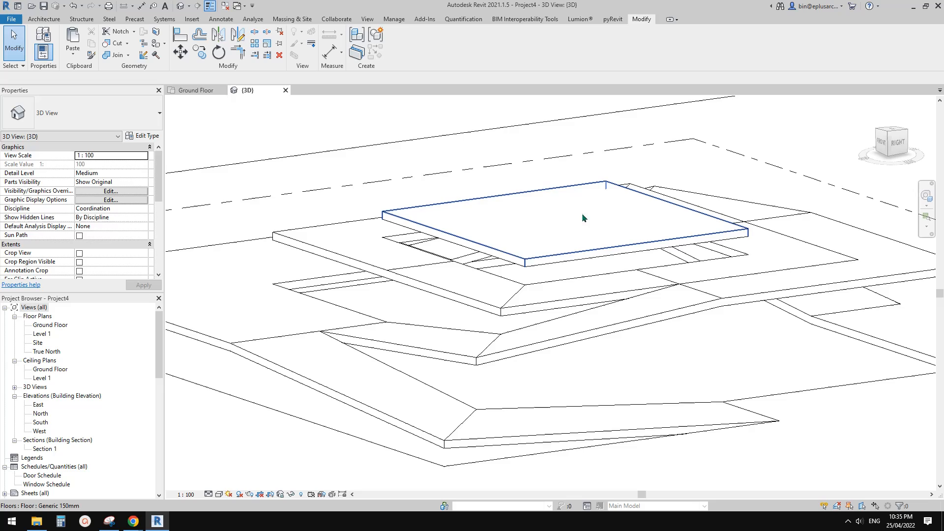
pyautogui.click(456, 276)
pyautogui.keyDown('shift'); pyautogui.moveTo(592, 256); pyautogui.dragTo(566, 221, button='middle'); pyautogui.keyUp('shift')
pyautogui.click(438, 48)
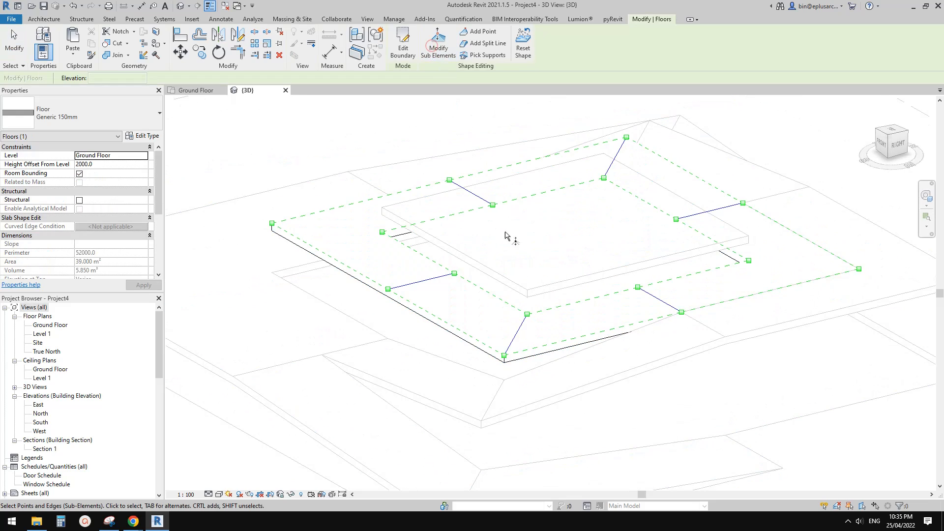
pyautogui.keyDown('shift'); pyautogui.moveTo(623, 169); pyautogui.dragTo(590, 275, button='middle'); pyautogui.keyUp('shift')
pyautogui.click(492, 308)
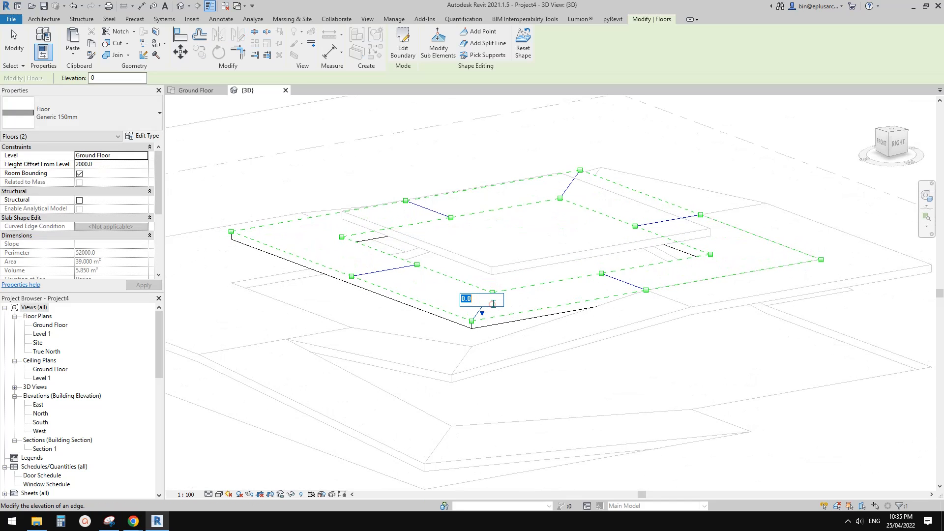
pyautogui.write('250')
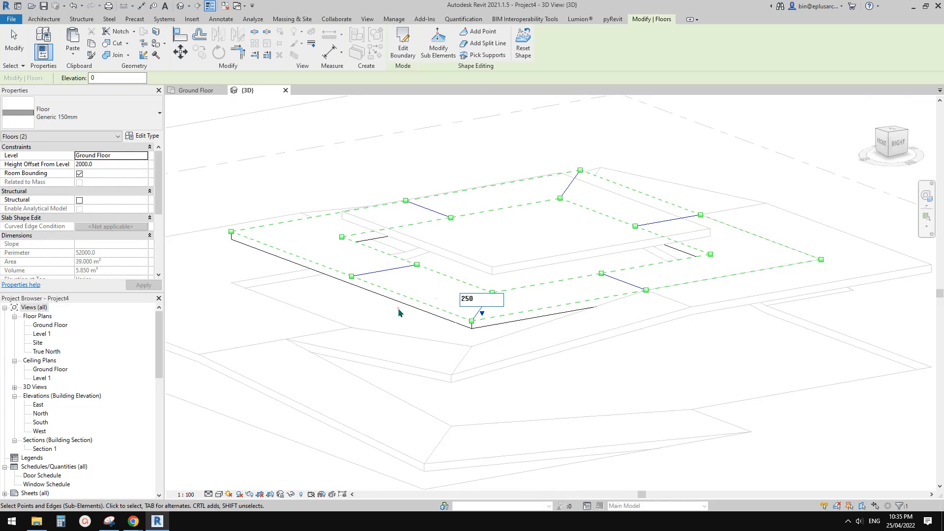
pyautogui.press('Return')
# - Set the elevation of the third ring floor's south and west mid-side split lines and the south-west corner edge between them to 500
pyautogui.keyDown('shift'); pyautogui.moveTo(401, 312); pyautogui.dragTo(393, 295, button='middle'); pyautogui.keyUp('shift')
pyautogui.click(388, 285)
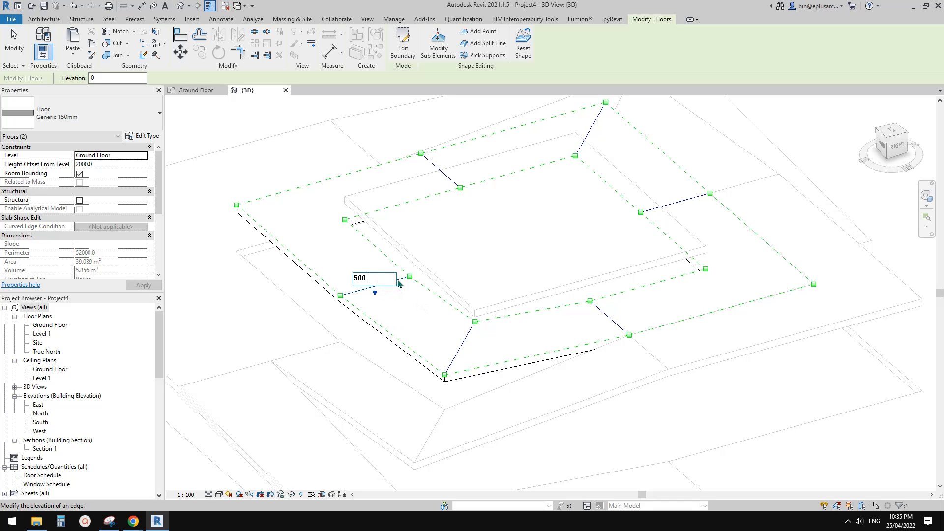
pyautogui.write('500')
pyautogui.press('Return')
pyautogui.moveTo(380, 261); pyautogui.dragTo(365, 310, button='middle')
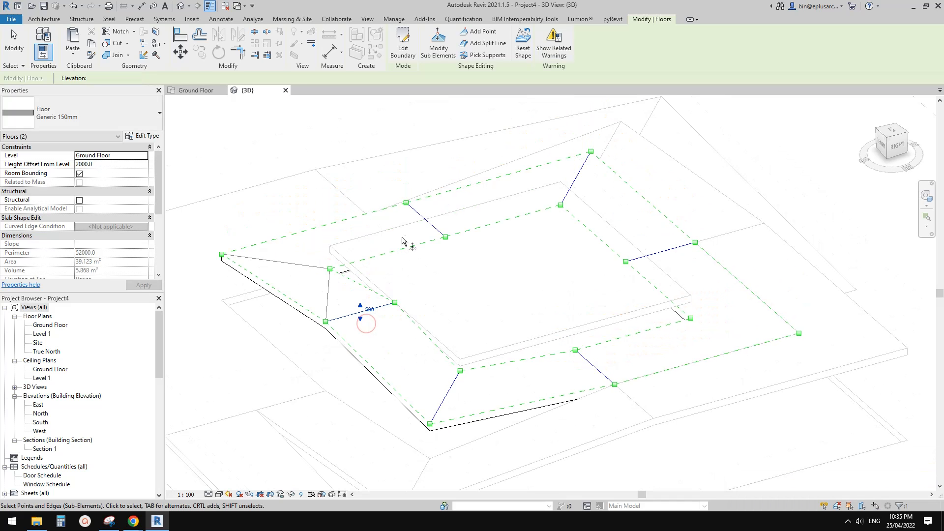
pyautogui.click(421, 218)
pyautogui.write('5')
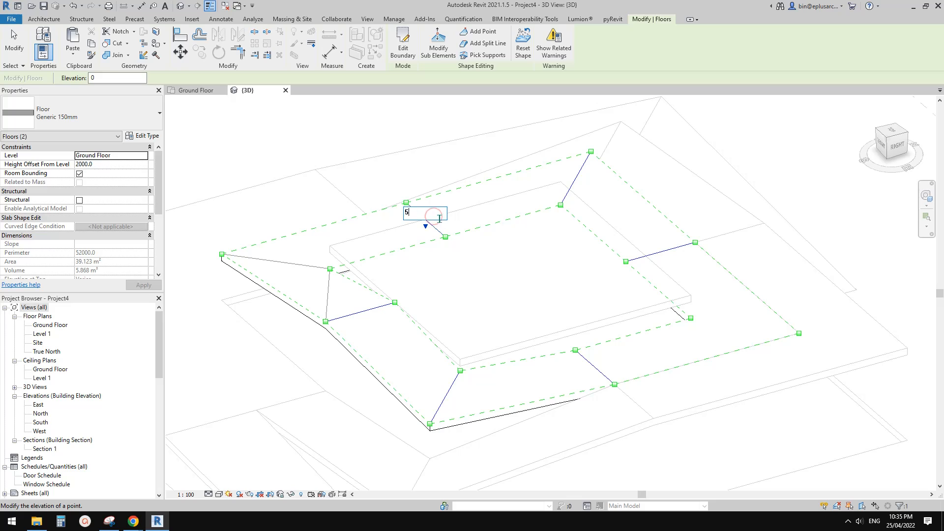
pyautogui.write('00')
pyautogui.press('Return')
pyautogui.click(290, 261)
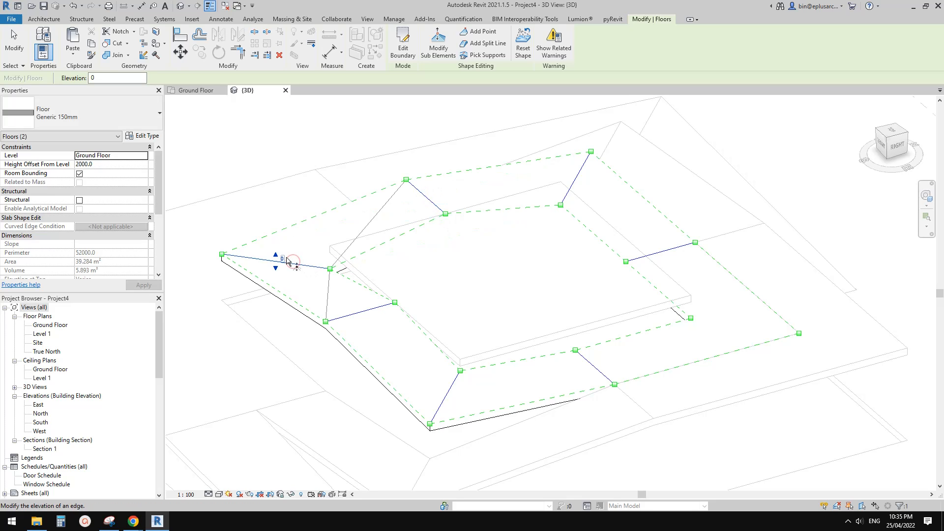
pyautogui.write('500')
pyautogui.press('Return')
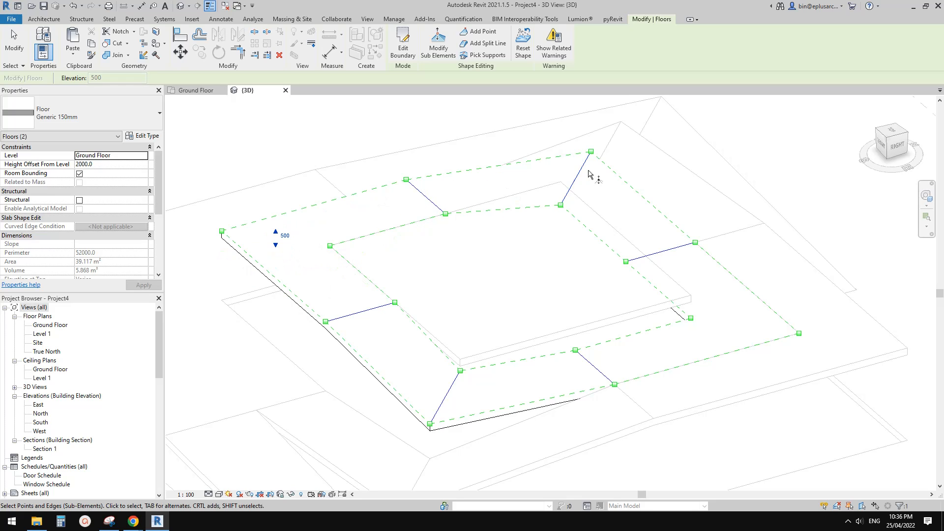
# - Set the north-west diagonal split line of the third ring floor to an elevation of 250 and finish shape editing
pyautogui.click(588, 173)
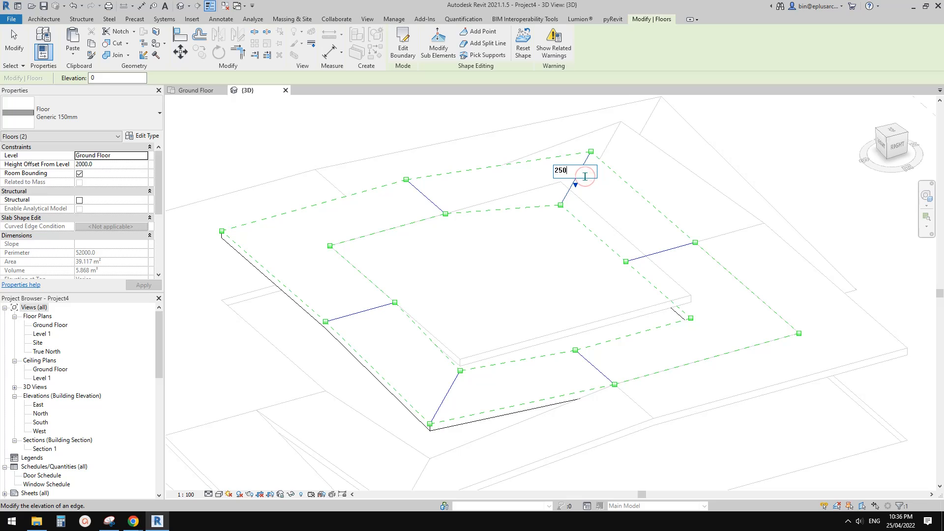
pyautogui.press('Return')
pyautogui.press('Escape')
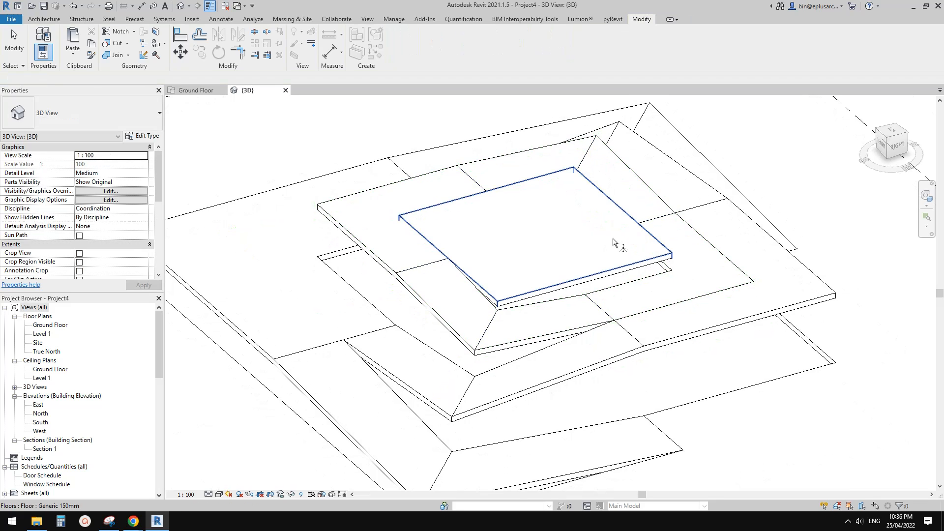
# - Join the geometry of the central square floor with the third ring floor
pyautogui.keyDown('shift'); pyautogui.moveTo(613, 242); pyautogui.dragTo(503, 239, button='middle'); pyautogui.keyUp('shift')
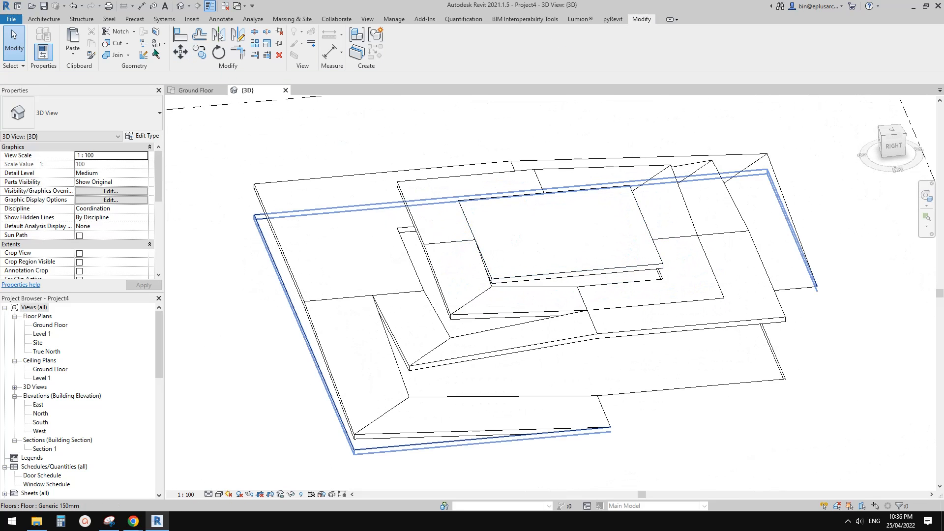
pyautogui.click(502, 211)
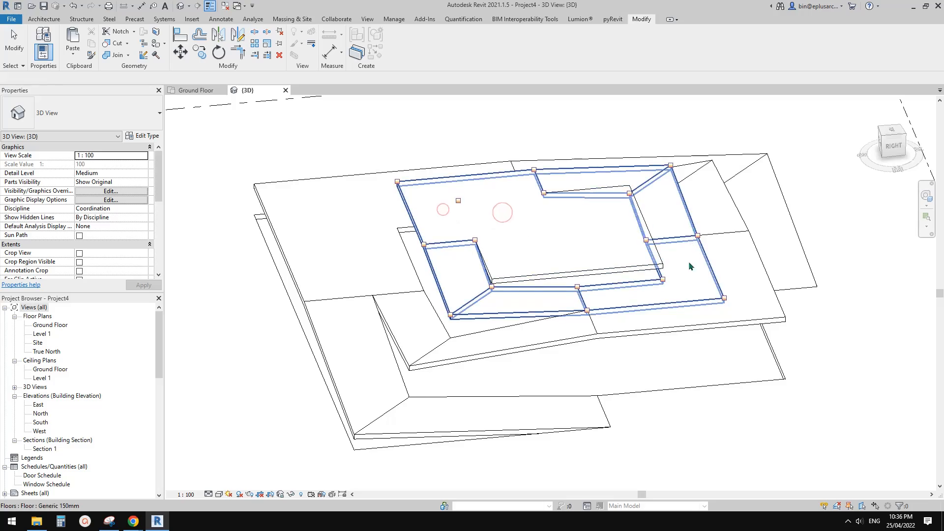
# - Compare the joined ramp model with the reference image in the Google Docs document and inspect it from several angles
pyautogui.keyDown('shift'); pyautogui.moveTo(690, 266); pyautogui.dragTo(266, 483, button='middle'); pyautogui.keyUp('shift')
pyautogui.moveTo(132, 522)
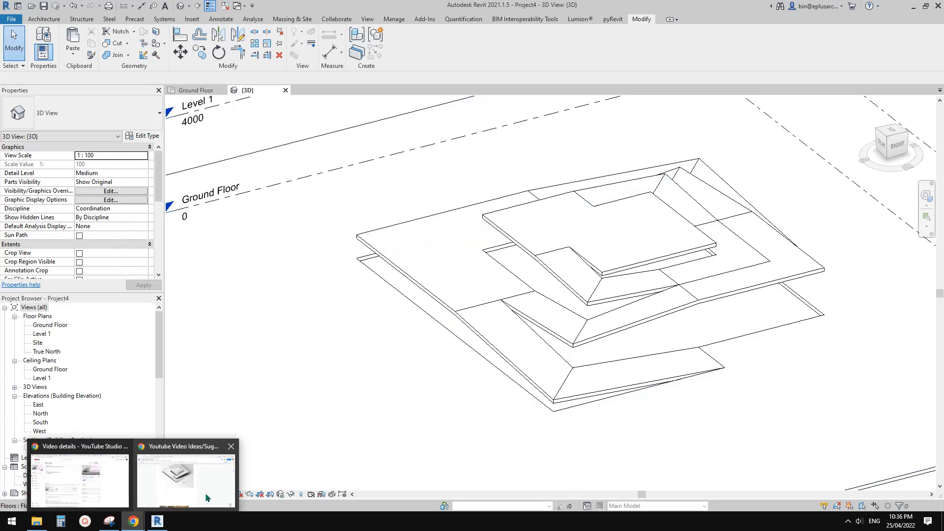
pyautogui.click(240, 470)
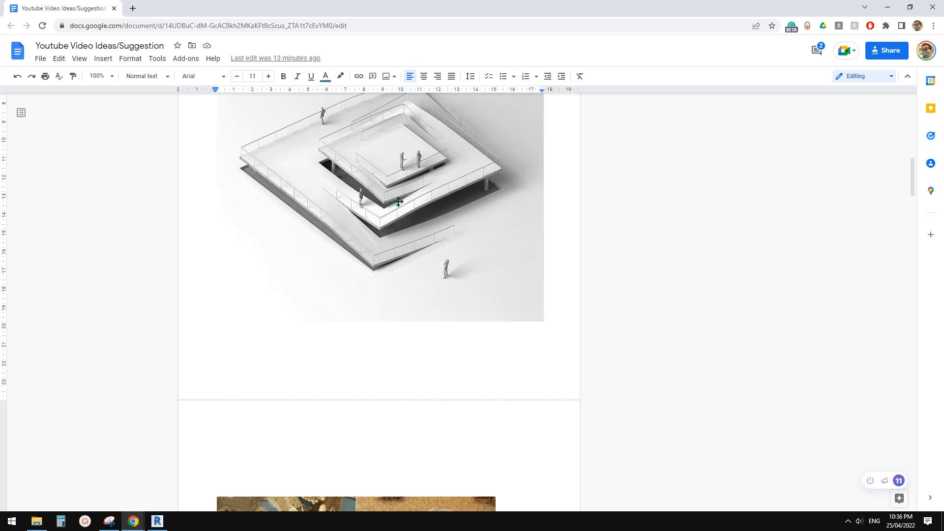
pyautogui.click(157, 521)
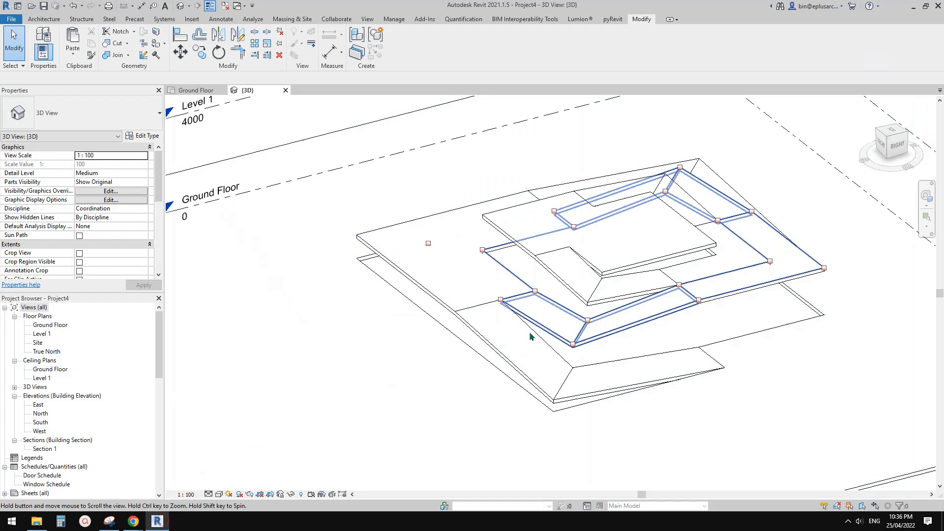
pyautogui.keyDown('shift'); pyautogui.moveTo(620, 269); pyautogui.dragTo(576, 360, button='middle'); pyautogui.keyUp('shift')
pyautogui.click(579, 380)
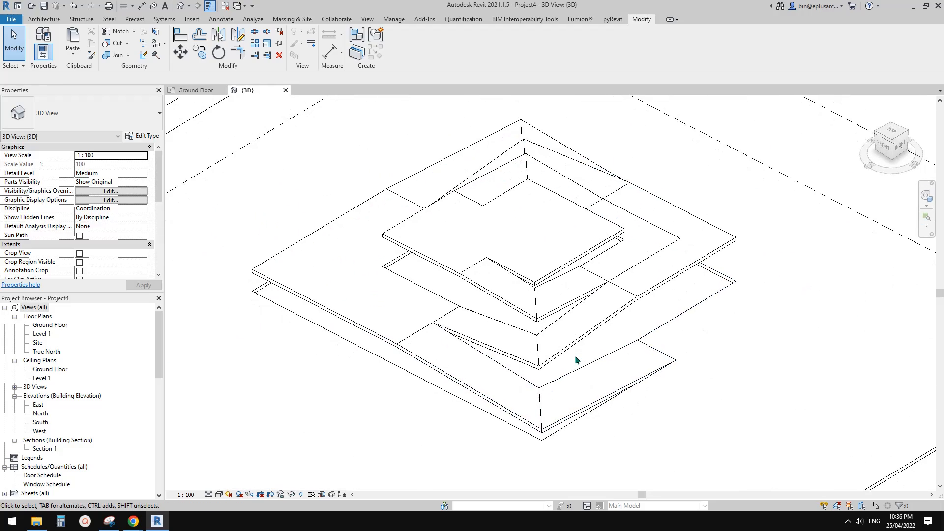
pyautogui.keyDown('shift'); pyautogui.moveTo(564, 295); pyautogui.dragTo(406, 346, button='middle'); pyautogui.keyUp('shift')
pyautogui.click(530, 253)
pyautogui.press('Escape')
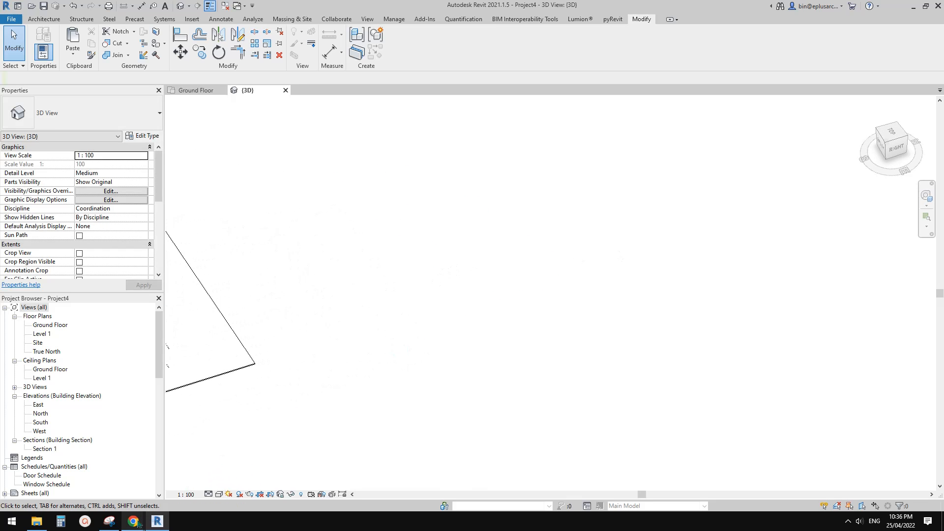
# - Bring up the reference image in Google Docs and capture it with the Snipping Tool for marking up
pyautogui.moveTo(133, 525)
pyautogui.click(188, 491)
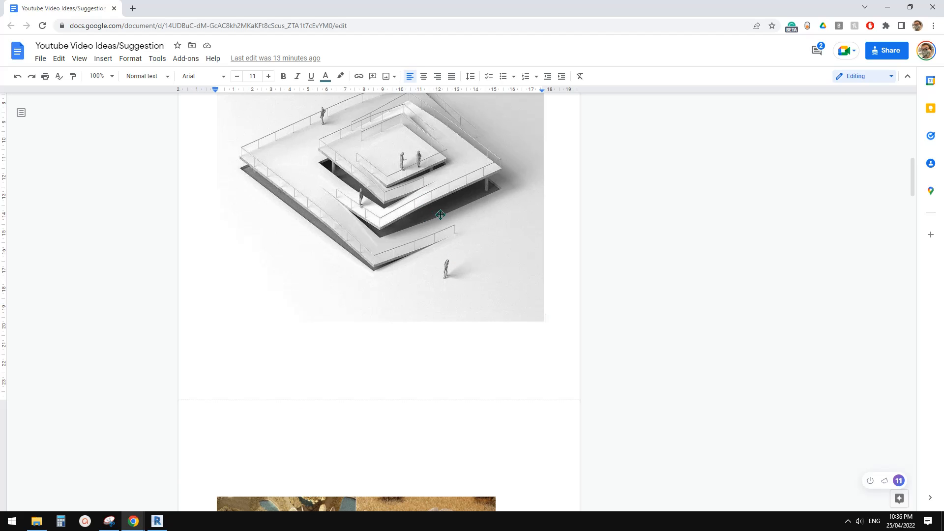
pyautogui.scroll(2, 429, 242)
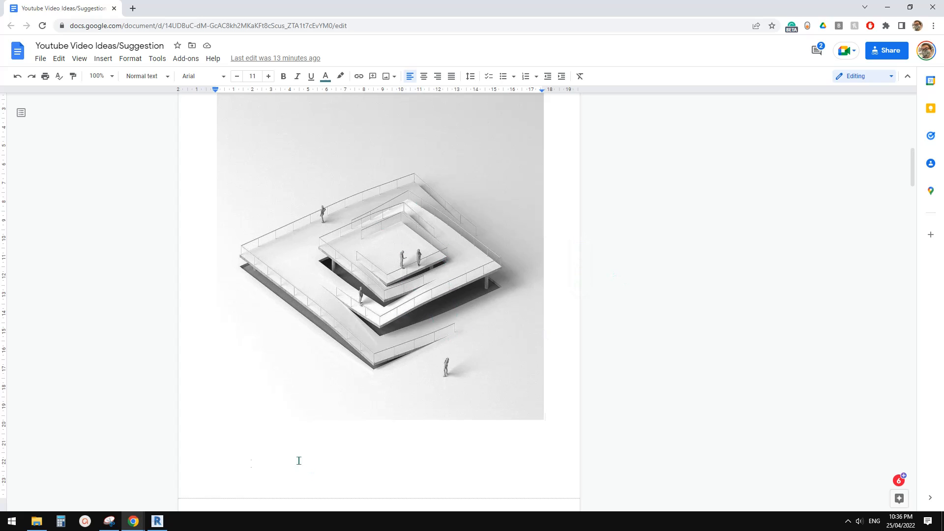
pyautogui.click(112, 523)
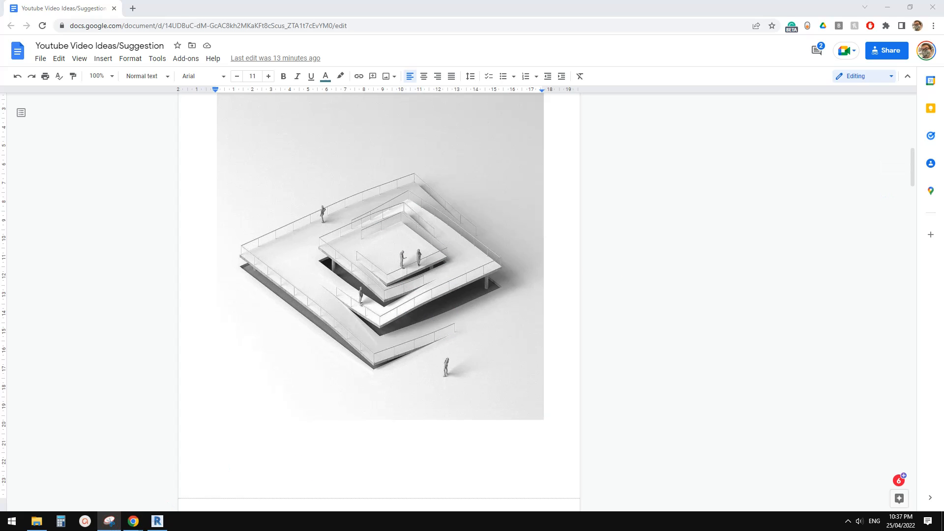
pyautogui.moveTo(157, 116); pyautogui.dragTo(719, 458)
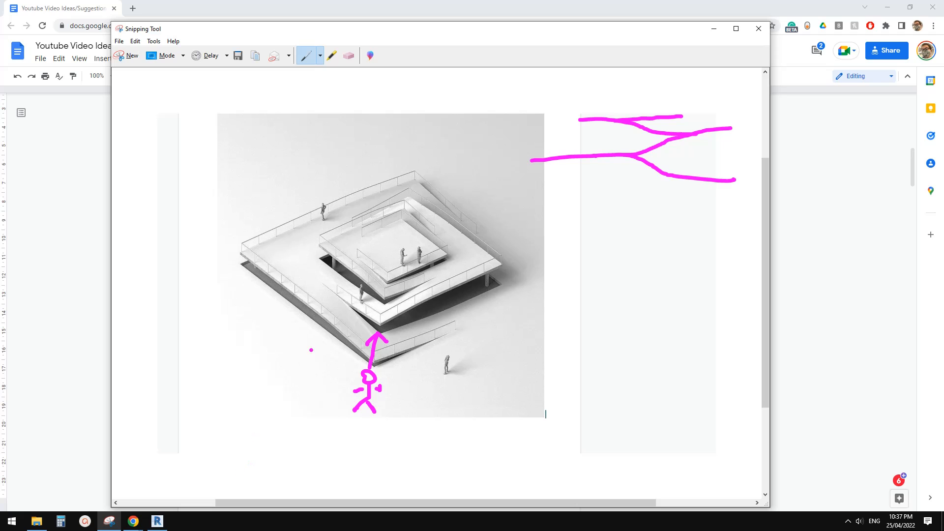
# - Switch back to Revit and open the Ground Floor plan view
pyautogui.click(158, 521)
pyautogui.keyDown('shift'); pyautogui.moveTo(489, 312); pyautogui.dragTo(249, 335, button='middle'); pyautogui.keyUp('shift')
pyautogui.doubleClick(51, 325)
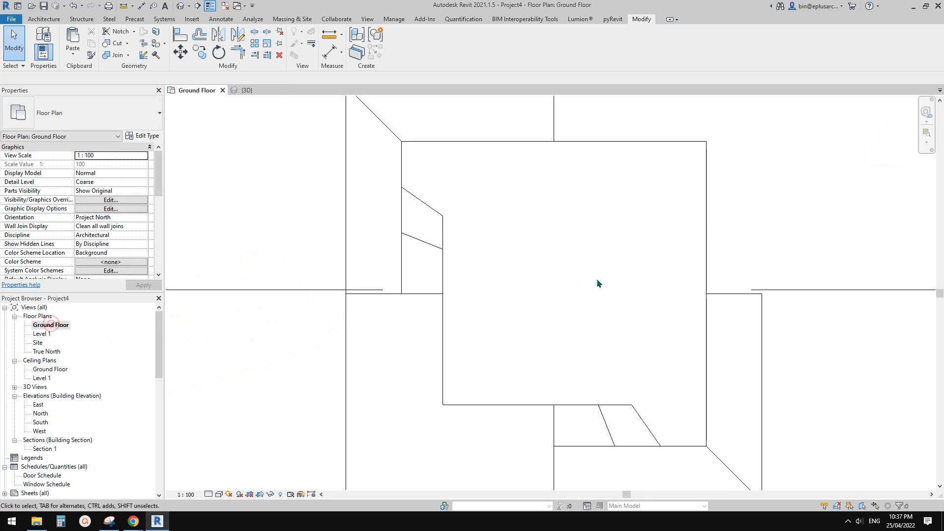
pyautogui.scroll(-5, 524, 330)
pyautogui.scroll(-2, 399, 328)
pyautogui.moveTo(635, 327); pyautogui.dragTo(538, 302, button='middle')
pyautogui.press('r')
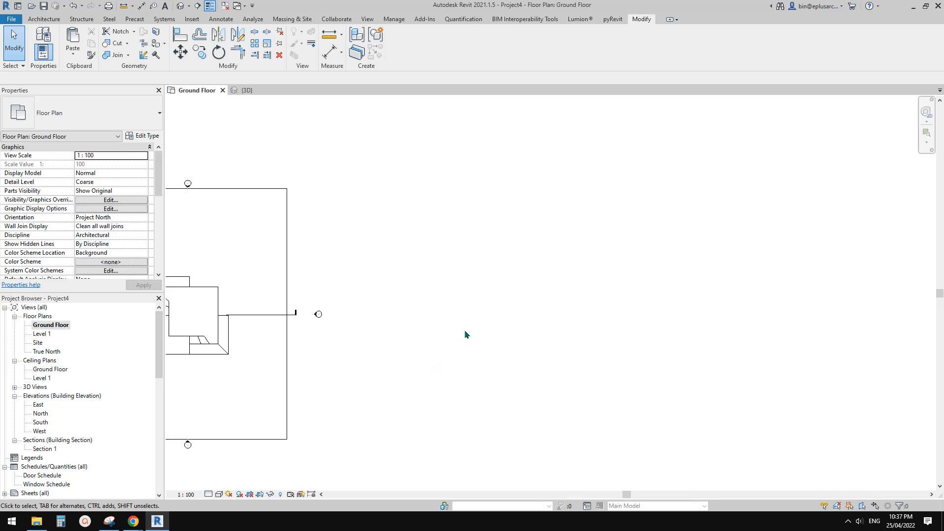
pyautogui.press('r')
pyautogui.press('p')
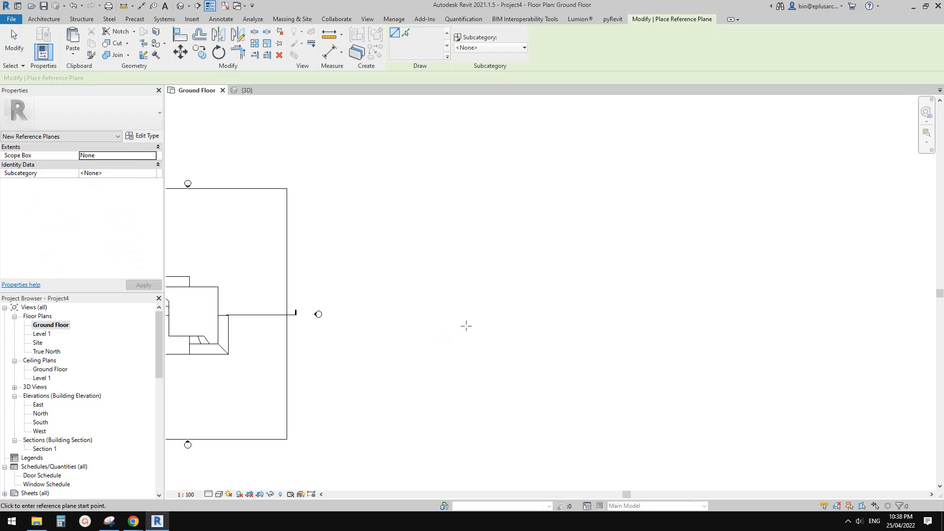
pyautogui.click(478, 295)
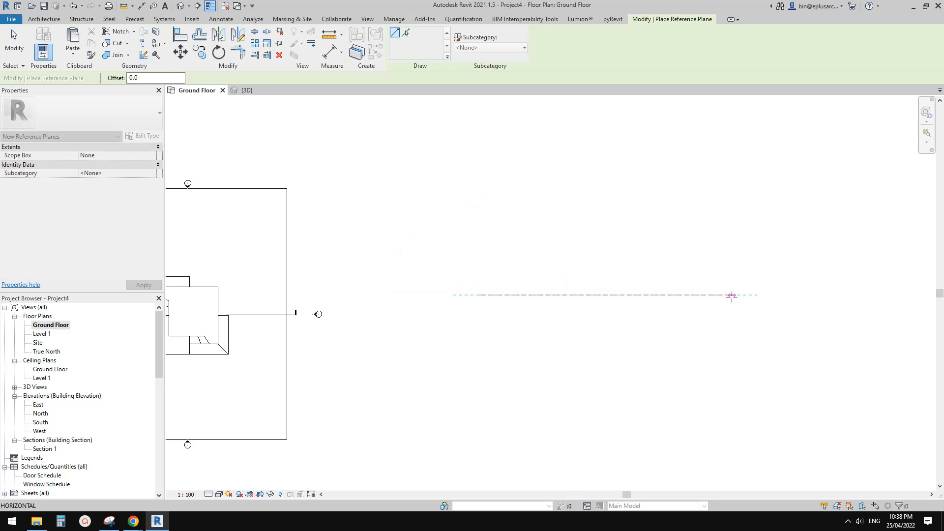
pyautogui.press('Escape')
pyautogui.scroll(-1, 329, 300)
pyautogui.press('Escape')
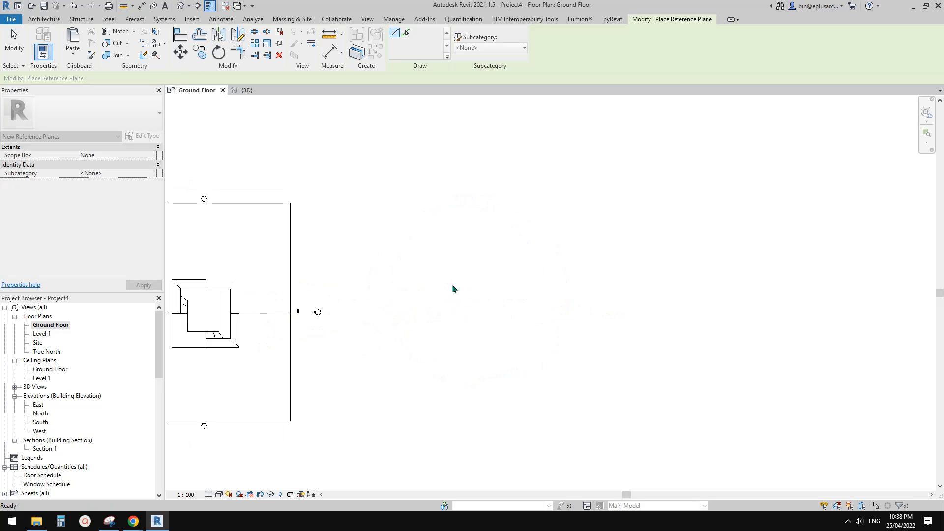
# - Draw a diagonal reference plane at 45° in the empty area east of the ramp model
pyautogui.scroll(-2, 452, 286)
pyautogui.moveTo(467, 310)
pyautogui.mouseDown(button='middle')
pyautogui.moveTo(642, 291)
pyautogui.moveTo(479, 310)
pyautogui.mouseUp(button='middle')
pyautogui.scroll(3, 425, 270)
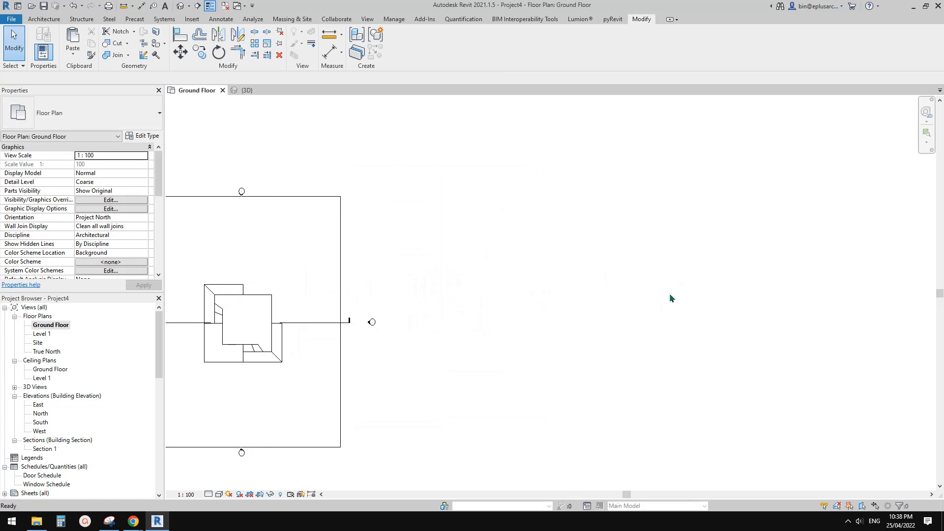
pyautogui.press('r')
pyautogui.press('p')
pyautogui.click(542, 239)
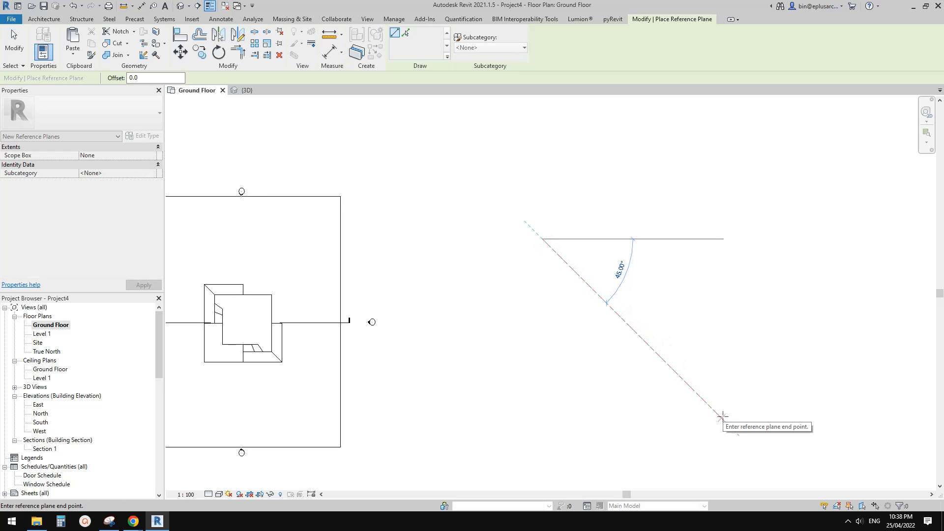
pyautogui.click(722, 417)
pyautogui.press('Escape')
pyautogui.press('Escape')
pyautogui.scroll(1, 654, 350)
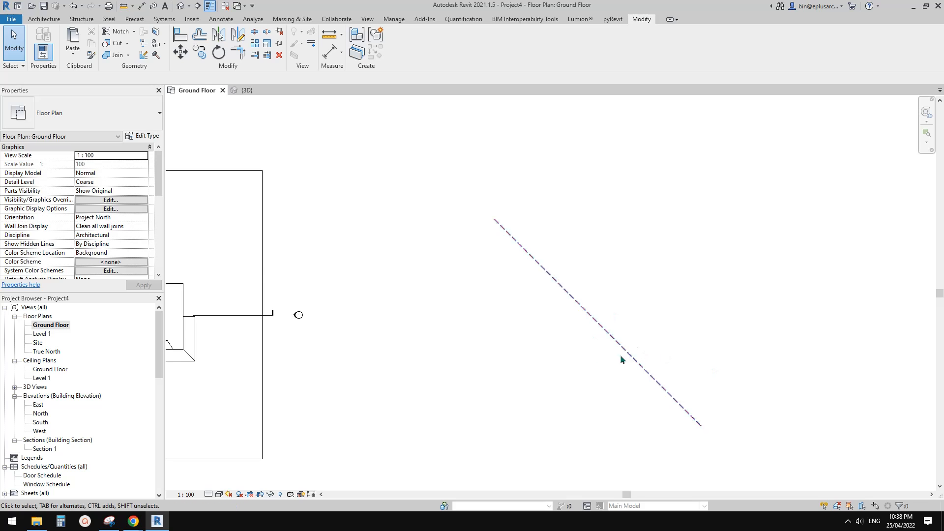
pyautogui.click(609, 336)
pyautogui.moveTo(624, 306); pyautogui.dragTo(597, 276, button='middle')
pyautogui.press('Escape')
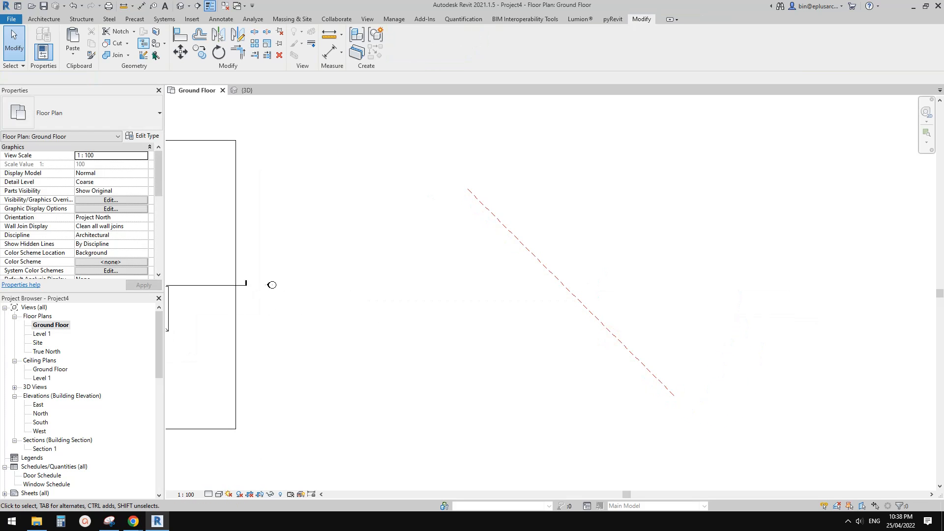
# - Start an in-place model in the Floors category named Floors 1
pyautogui.click(44, 19)
pyautogui.click(108, 49)
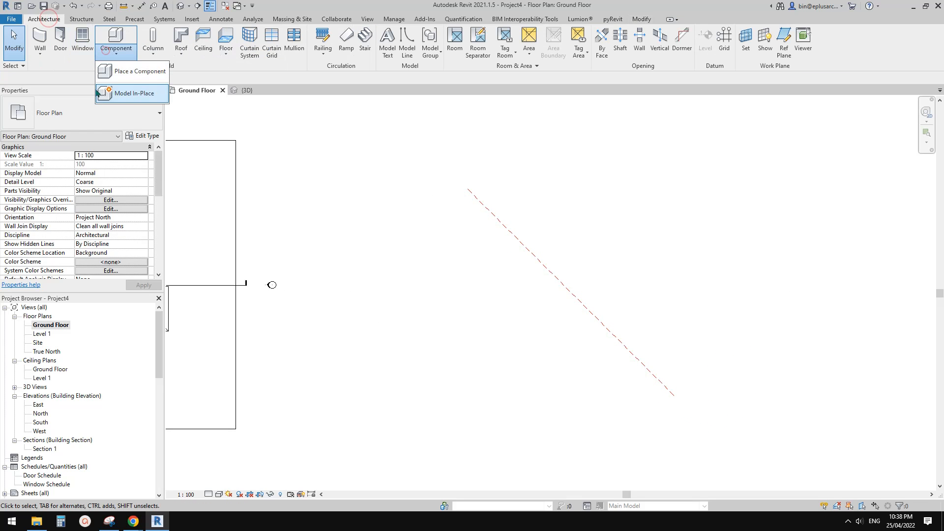
pyautogui.click(139, 93)
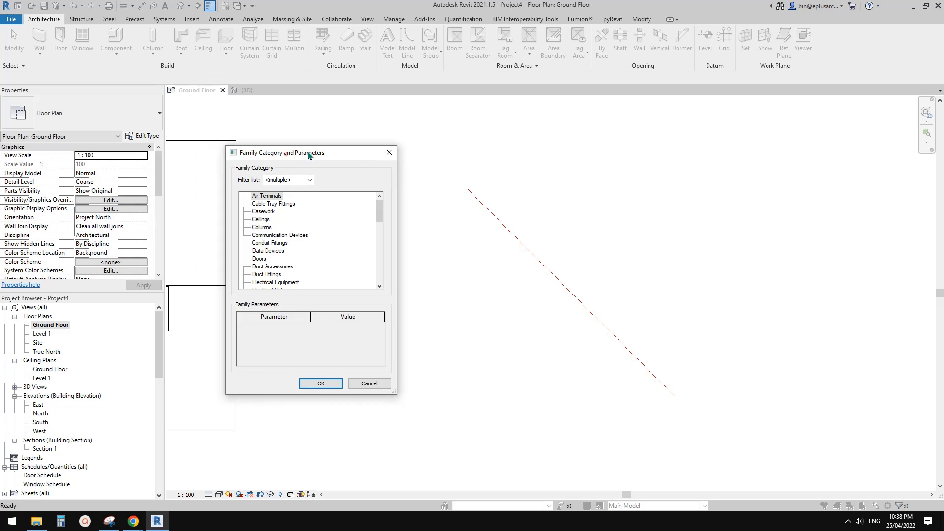
pyautogui.click(285, 236)
pyautogui.scroll(-2, 285, 239)
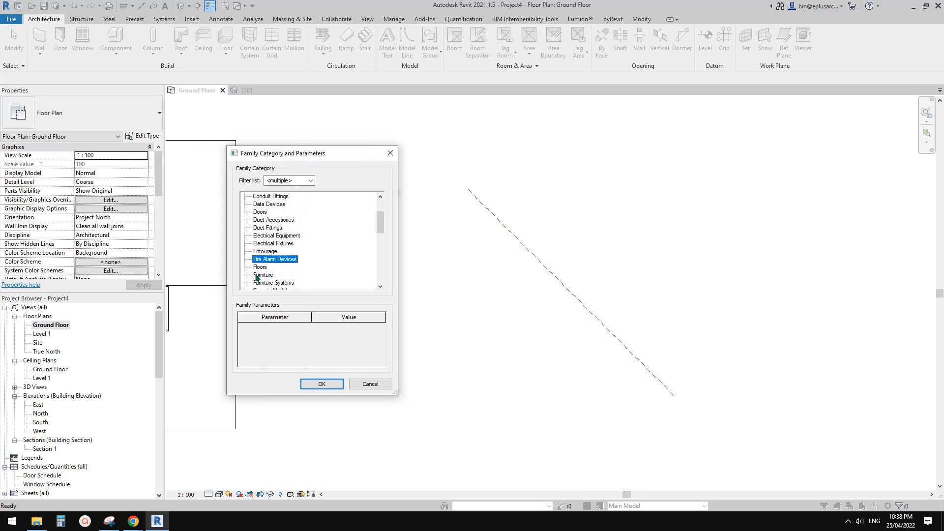
pyautogui.click(262, 267)
pyautogui.click(322, 381)
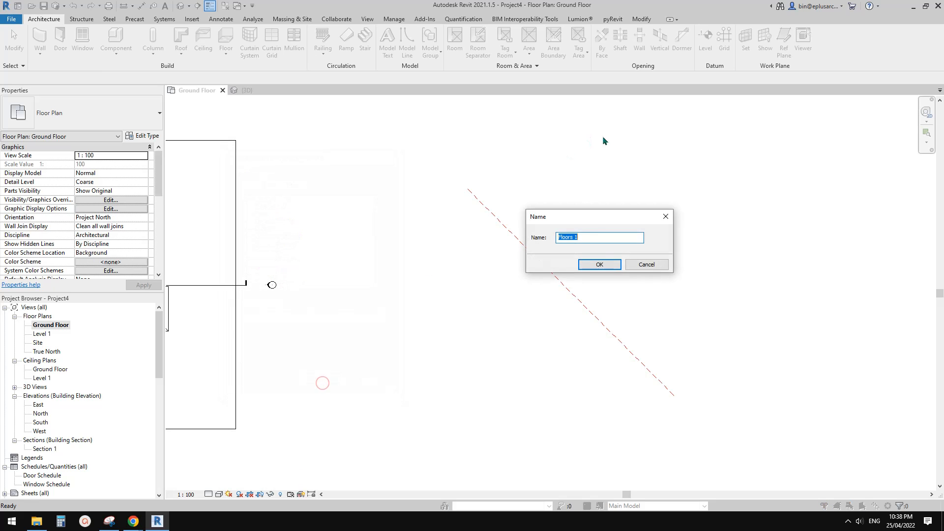
pyautogui.click(600, 264)
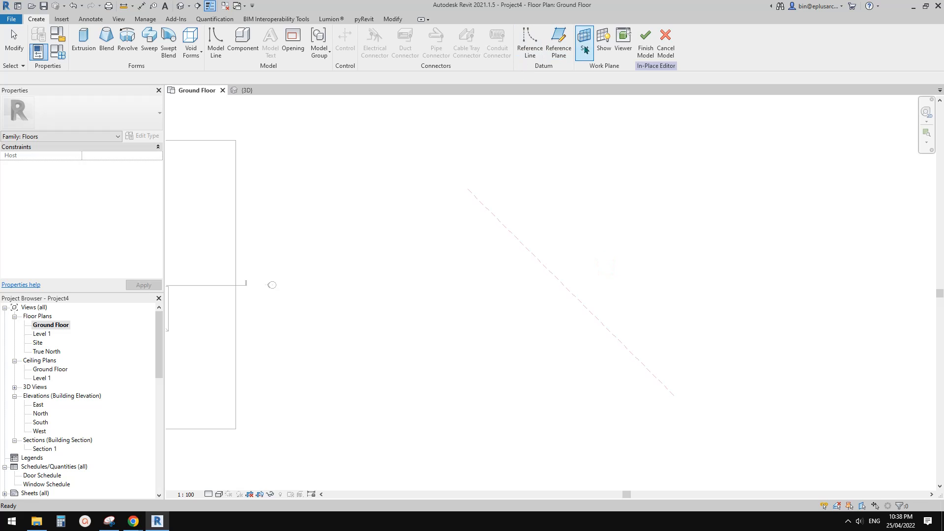
# - Pick the diagonal reference plane as the work plane and open the {3D} view for sketching on it
pyautogui.click(584, 45)
pyautogui.click(335, 235)
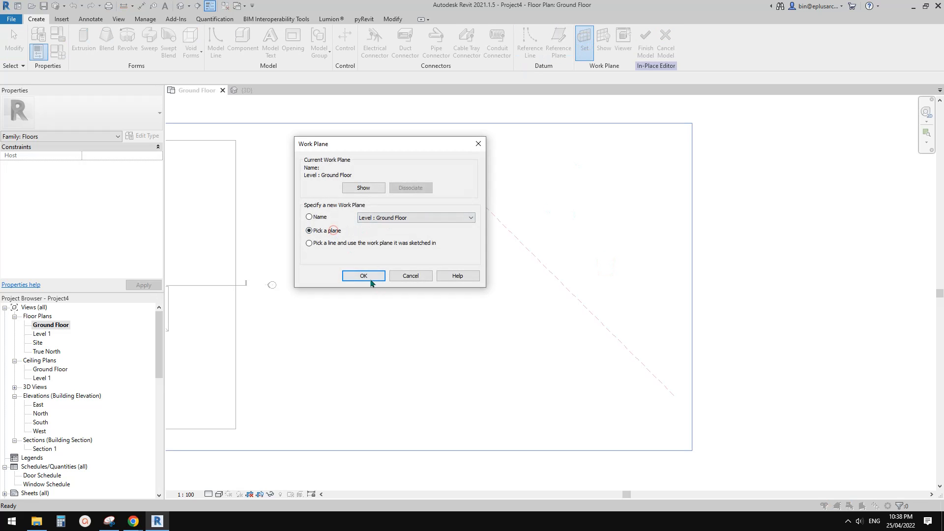
pyautogui.click(364, 276)
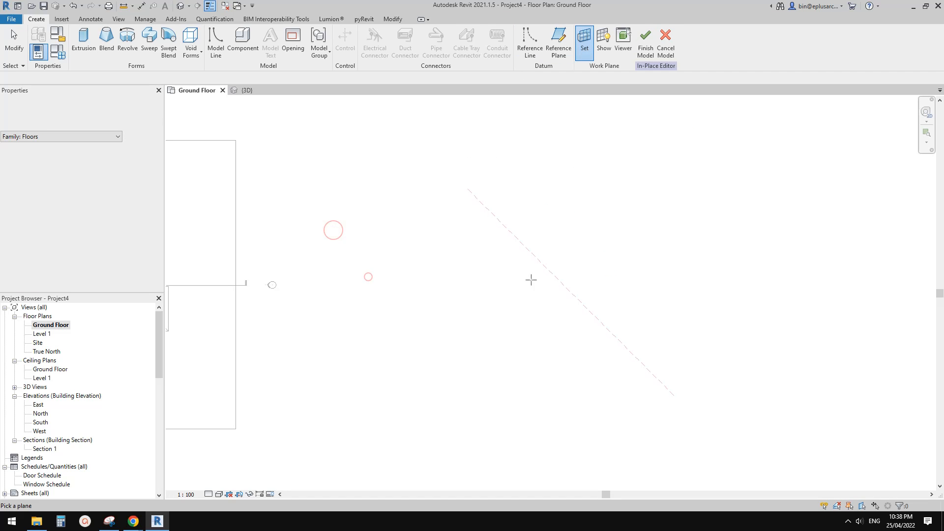
pyautogui.click(574, 292)
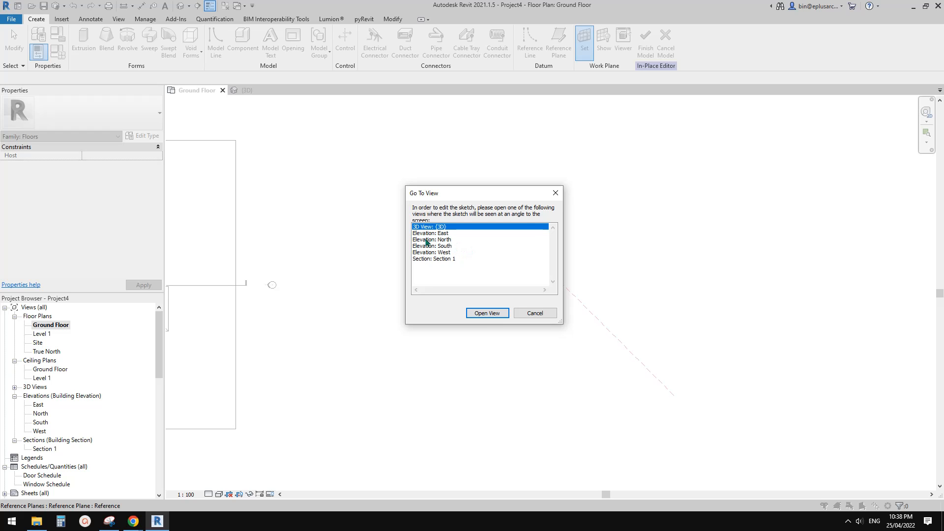
pyautogui.click(486, 313)
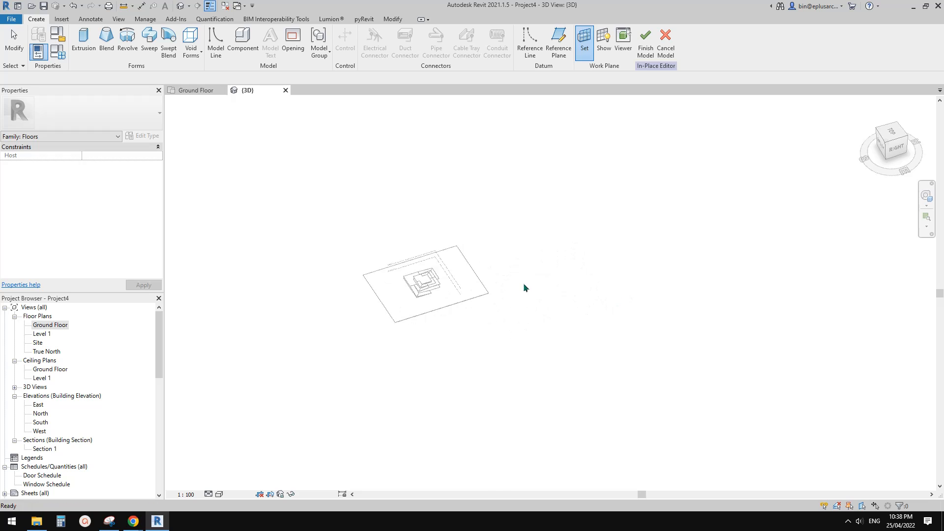
pyautogui.keyDown('shift'); pyautogui.moveTo(523, 289); pyautogui.dragTo(584, 255, button='middle'); pyautogui.keyUp('shift')
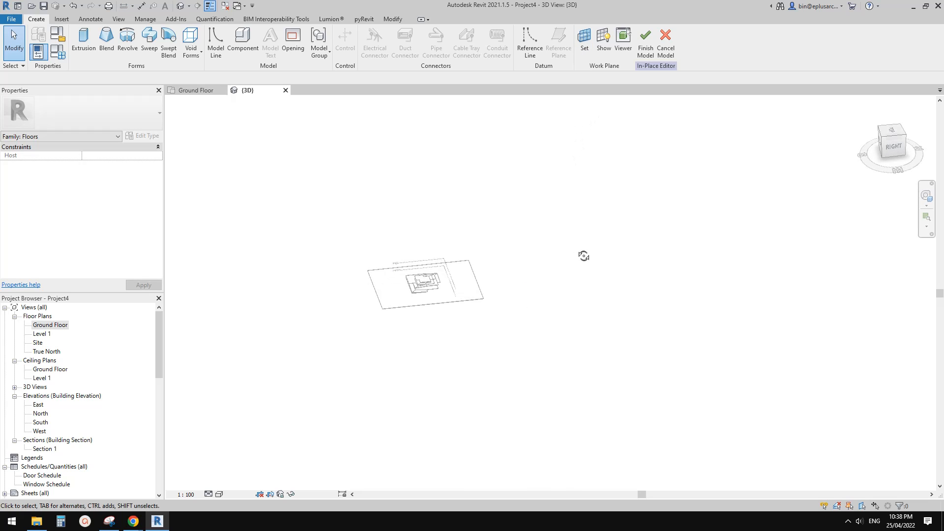
# - Cancel the in-place model, discarding it, and return to the Ground Floor plan
pyautogui.click(665, 40)
pyautogui.click(496, 271)
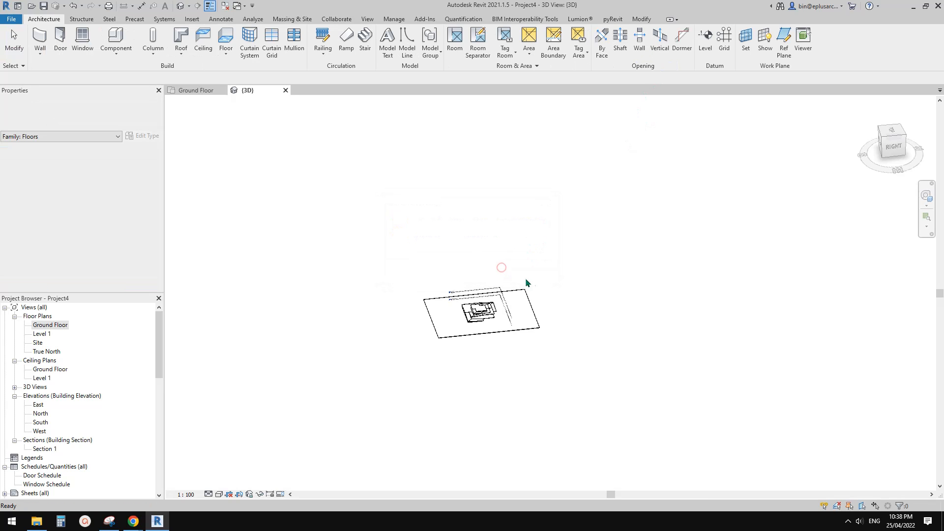
pyautogui.doubleClick(50, 324)
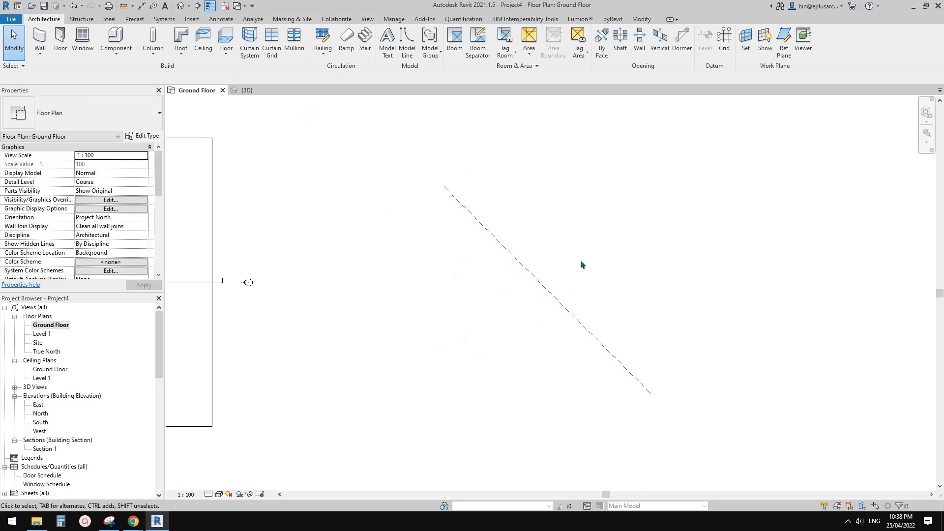
# - Place a building elevation marker southwest of the diagonal reference plane
pyautogui.click(368, 18)
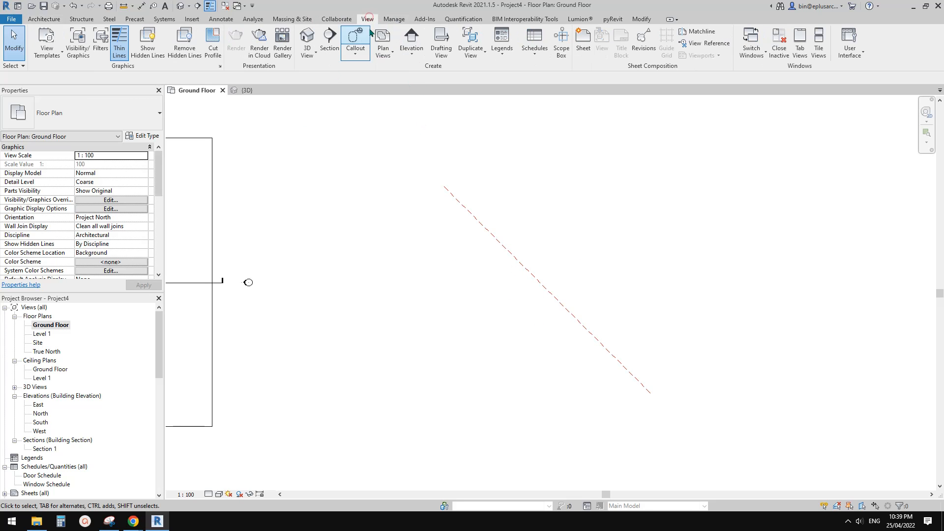
pyautogui.click(410, 57)
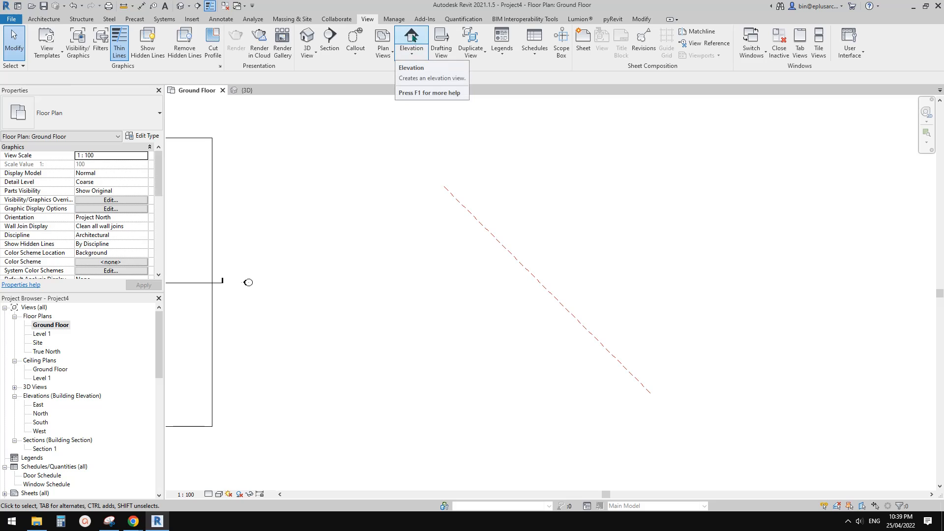
pyautogui.click(413, 66)
pyautogui.scroll(3, 512, 320)
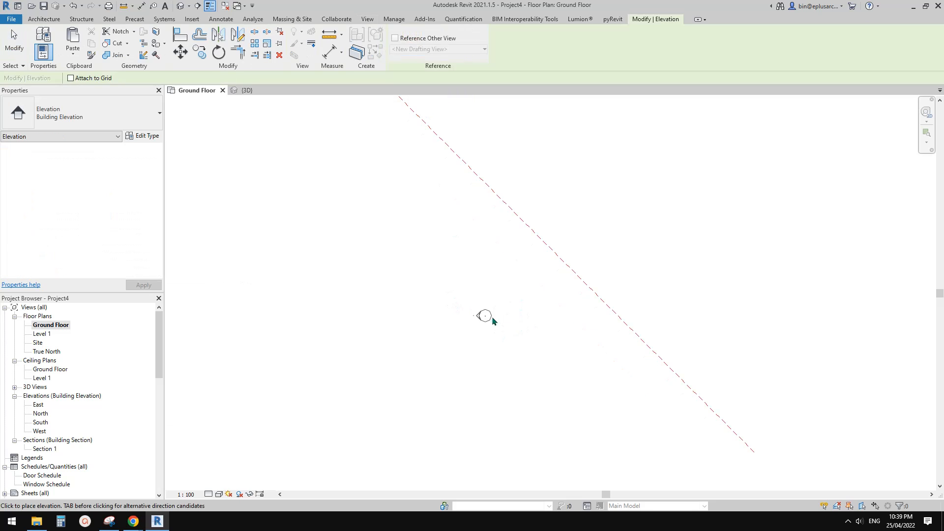
pyautogui.scroll(-1, 514, 324)
pyautogui.click(499, 305)
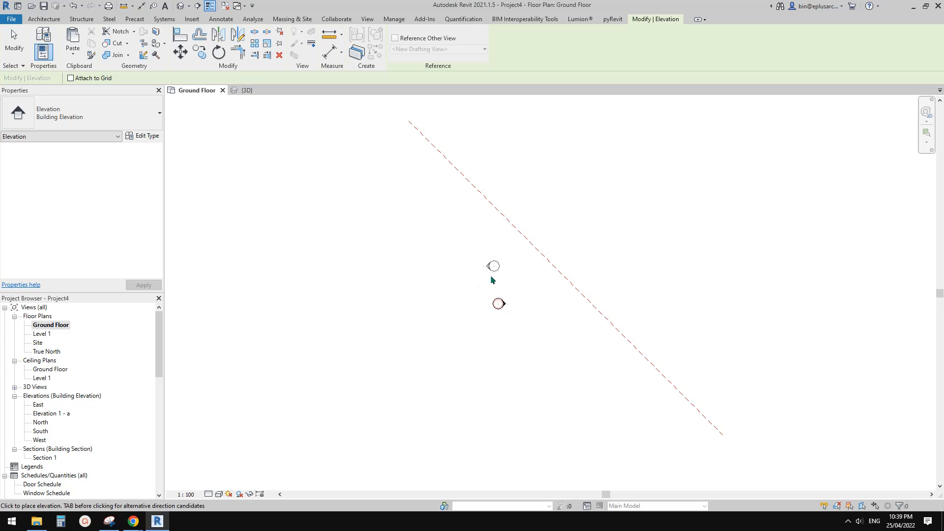
pyautogui.press('Escape')
# - Rotate the new elevation marker 45° so that it faces the diagonal reference plane squarely
pyautogui.click(496, 303)
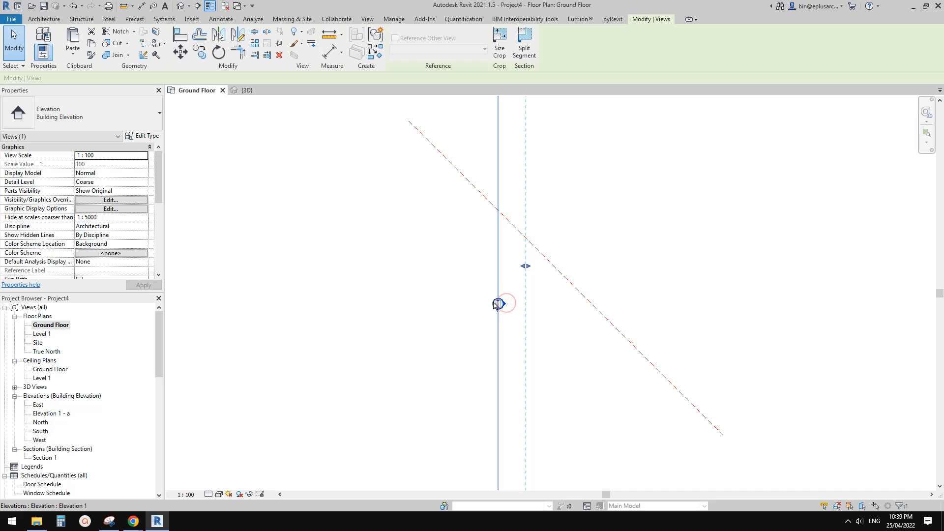
pyautogui.moveTo(493, 297); pyautogui.dragTo(573, 330)
pyautogui.press('r')
pyautogui.press('o')
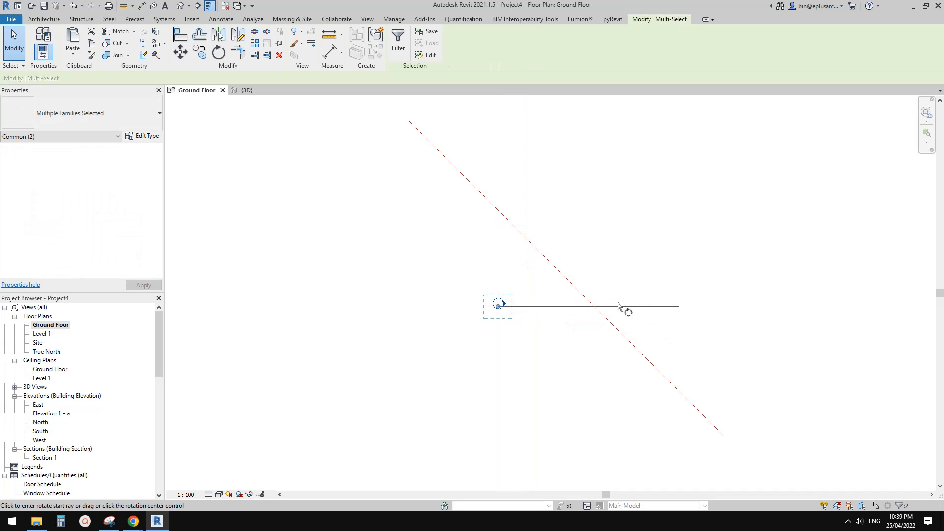
pyautogui.click(585, 295)
pyautogui.write('45')
pyautogui.press('Return')
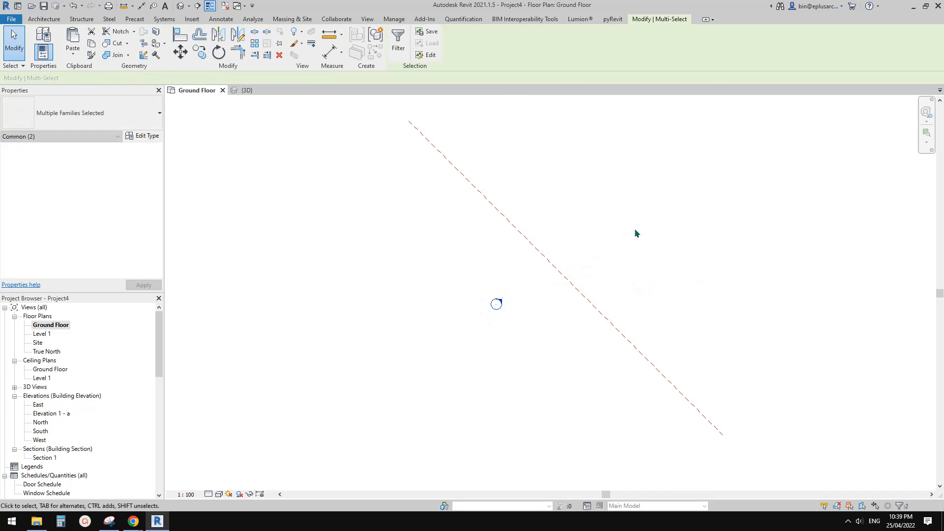
# - Widen the rotated elevation's extent and move its far clip beyond the reference plane, to an offset of about 34360 mm
pyautogui.click(516, 328)
pyautogui.scroll(-1, 527, 301)
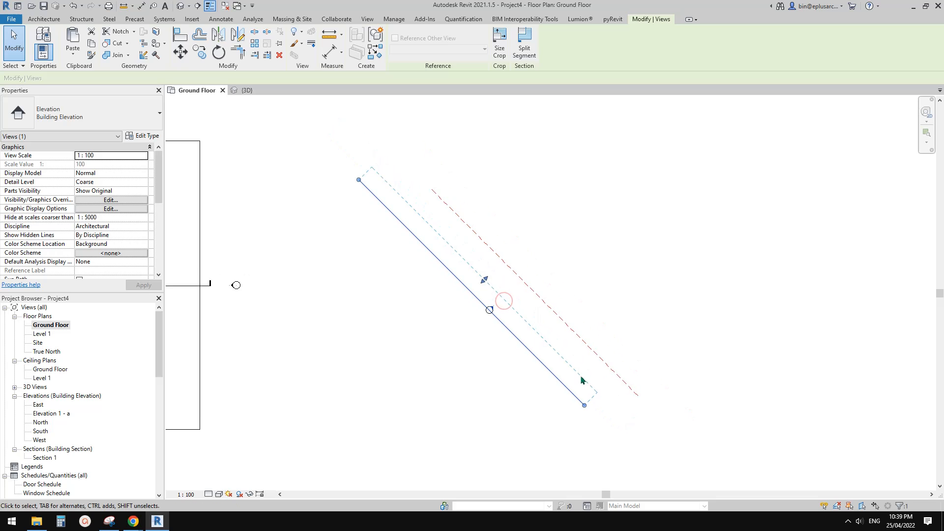
pyautogui.moveTo(585, 405); pyautogui.dragTo(599, 419)
pyautogui.moveTo(494, 288); pyautogui.dragTo(658, 202)
pyautogui.scroll(2, 511, 278)
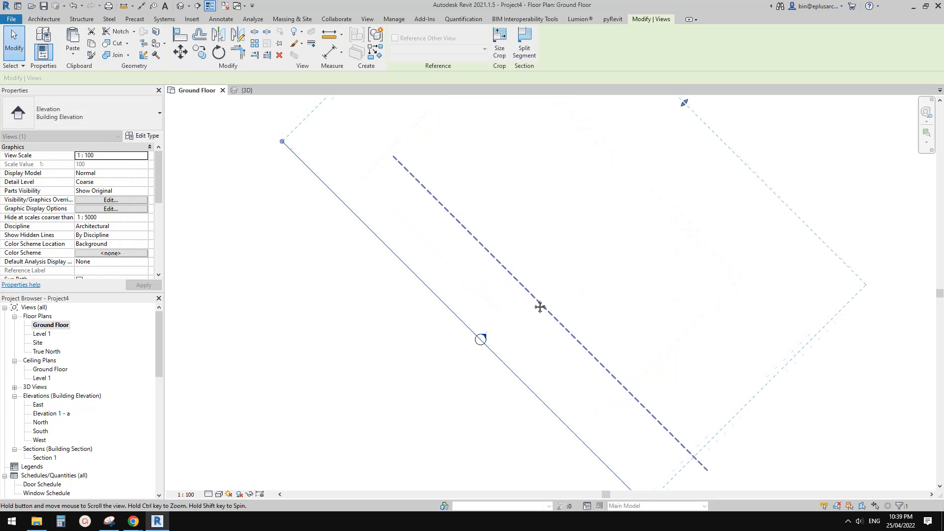
pyautogui.click(502, 335)
pyautogui.click(499, 346)
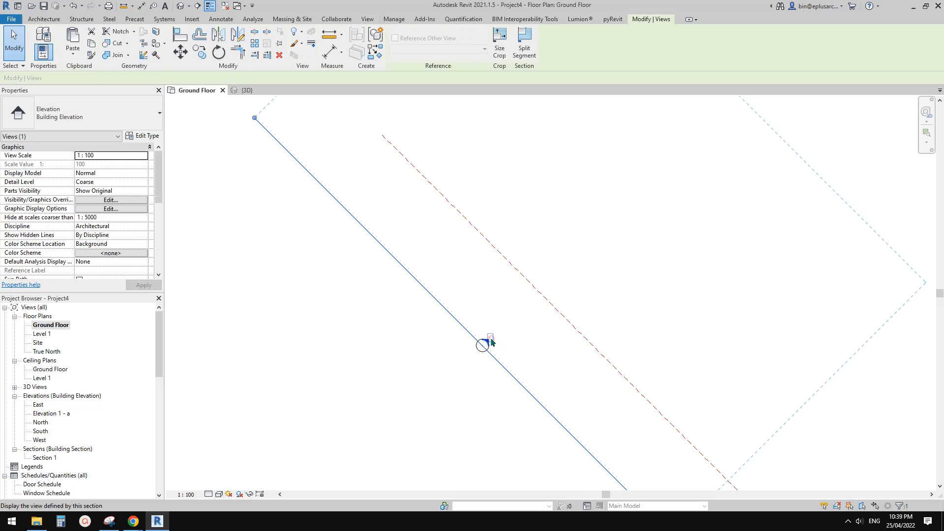
pyautogui.scroll(-5, 118, 221)
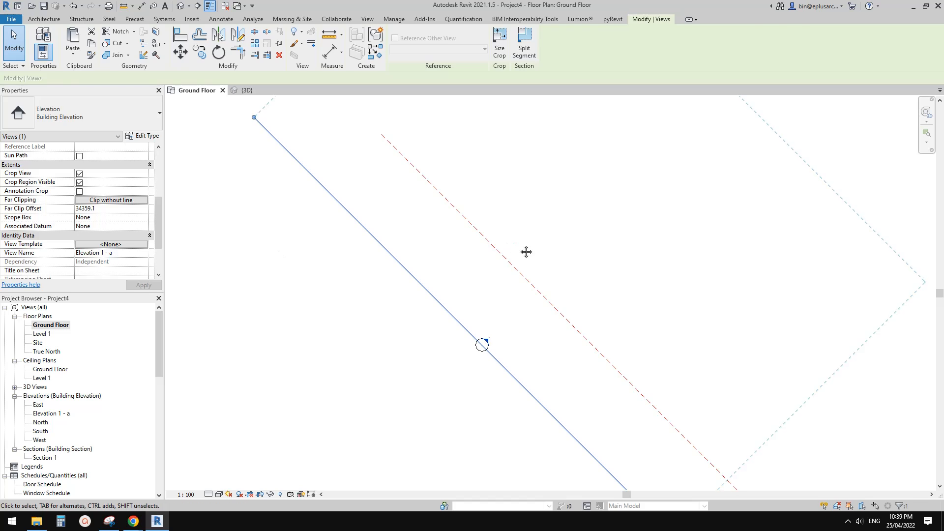
pyautogui.click(482, 150)
# - Create a new in-place Floors family named Floors 1 beside the rotated elevation
pyautogui.click(43, 19)
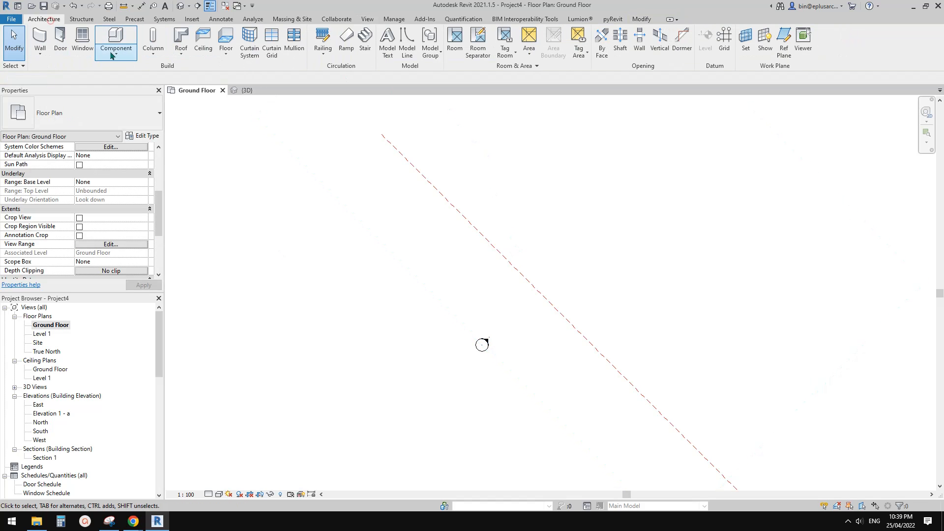
pyautogui.click(116, 53)
pyautogui.click(131, 92)
pyautogui.scroll(-2, 303, 231)
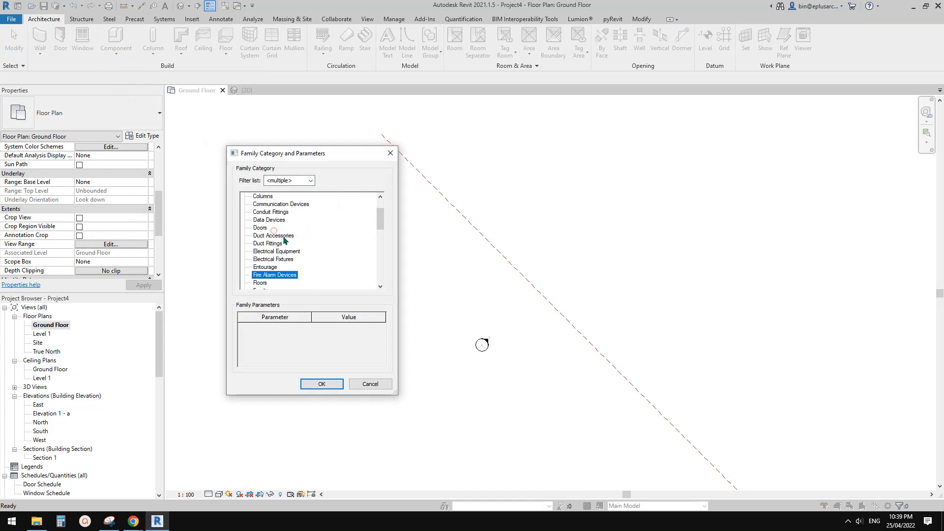
pyautogui.click(261, 267)
pyautogui.click(322, 384)
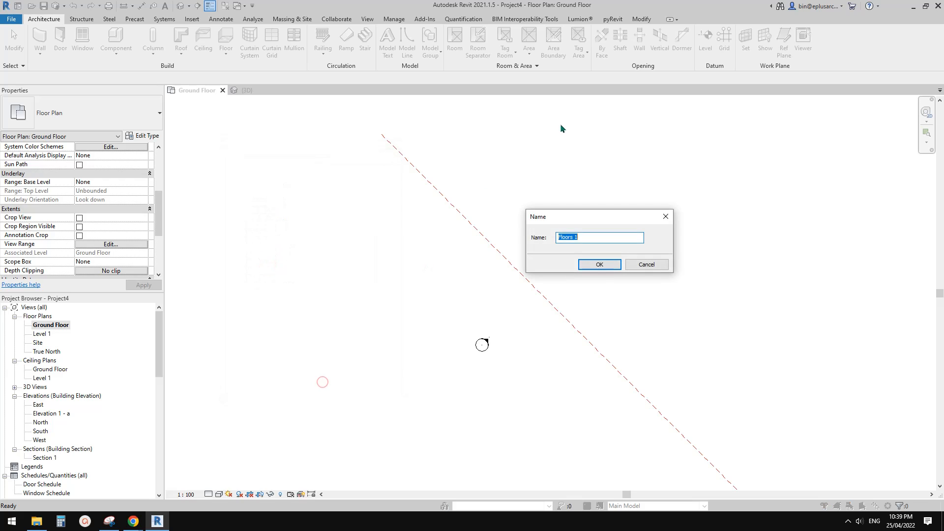
pyautogui.click(600, 265)
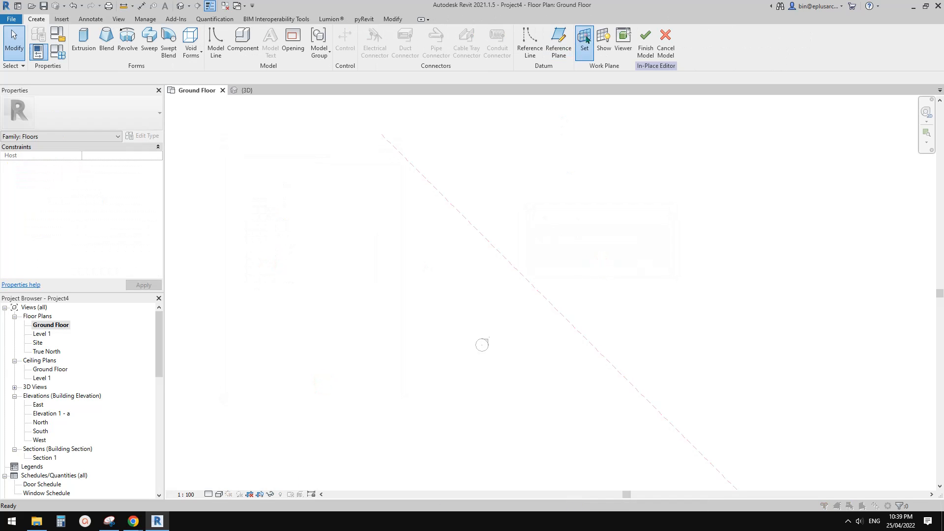
# - Set the work plane by picking the diagonal reference plane and open the parallel view Elevation 1 - a
pyautogui.click(584, 42)
pyautogui.click(353, 275)
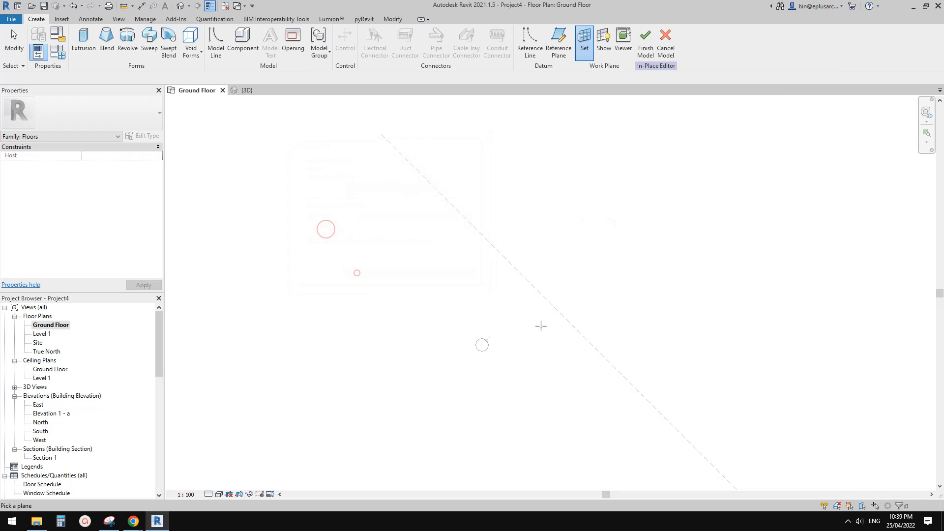
pyautogui.click(578, 330)
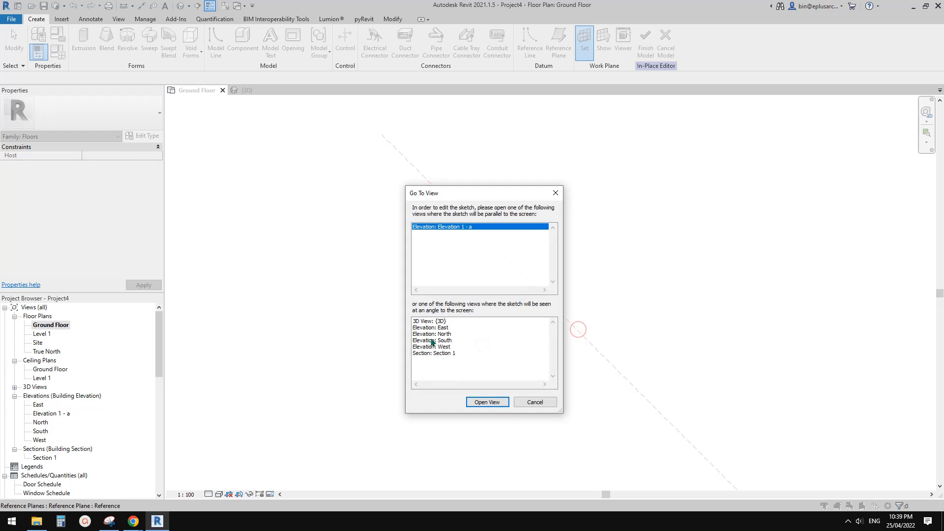
pyautogui.click(445, 353)
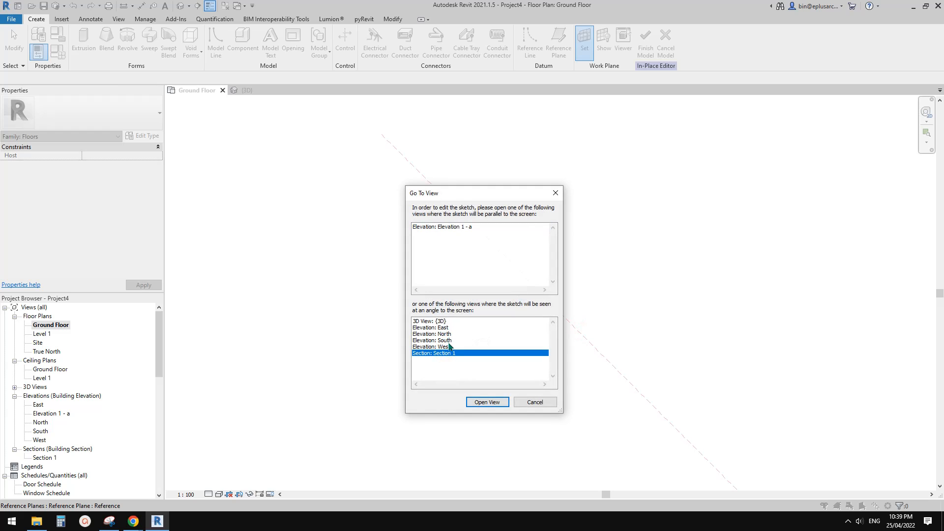
pyautogui.click(456, 230)
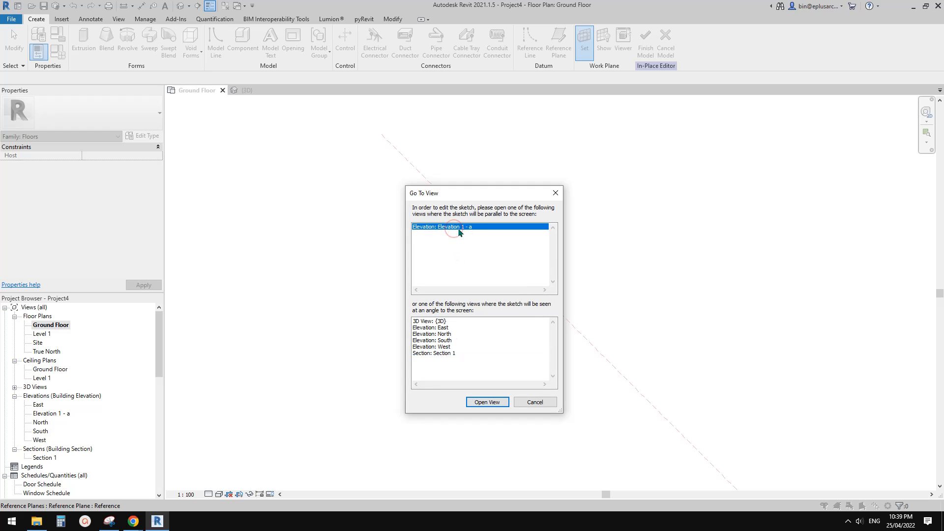
pyautogui.click(488, 403)
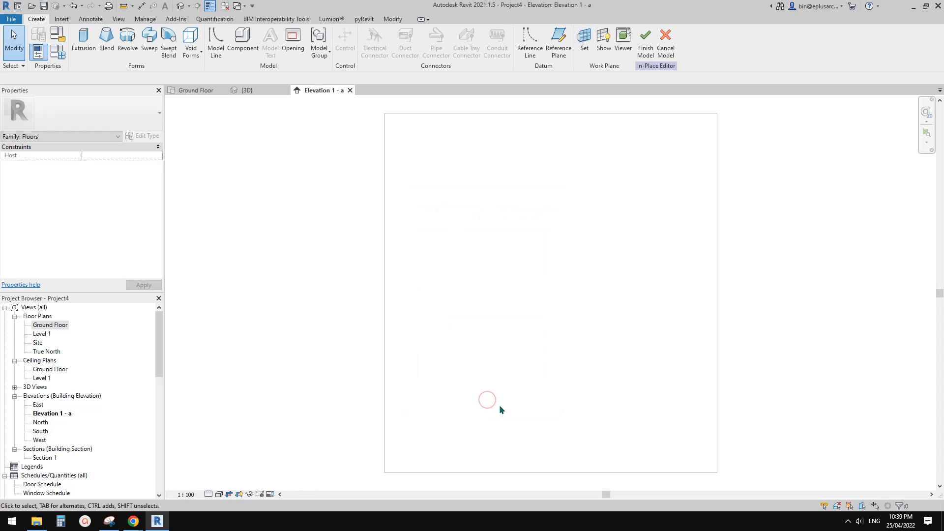
# - Extrude a rectangle about 8200 mm wide across the elevation's lower crop edge, with a depth of 250, and finish the in-place floor
pyautogui.scroll(3, 550, 391)
pyautogui.moveTo(573, 381); pyautogui.dragTo(565, 337, button='middle')
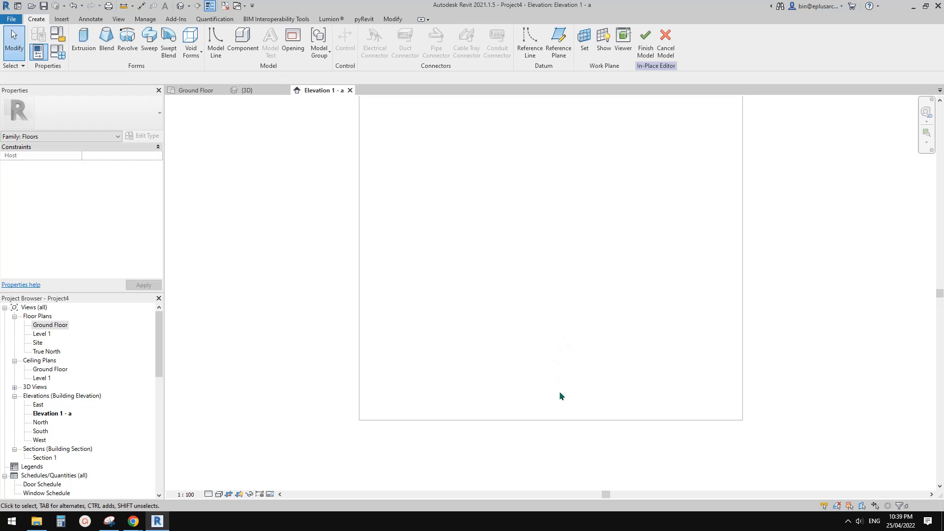
pyautogui.moveTo(559, 391); pyautogui.dragTo(521, 350, button='middle')
pyautogui.scroll(1, 503, 340)
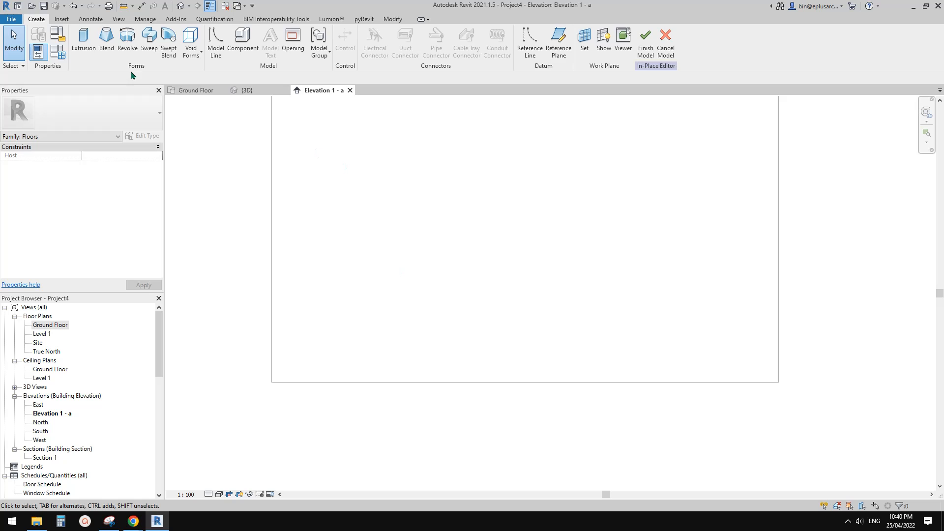
pyautogui.click(84, 42)
pyautogui.click(369, 34)
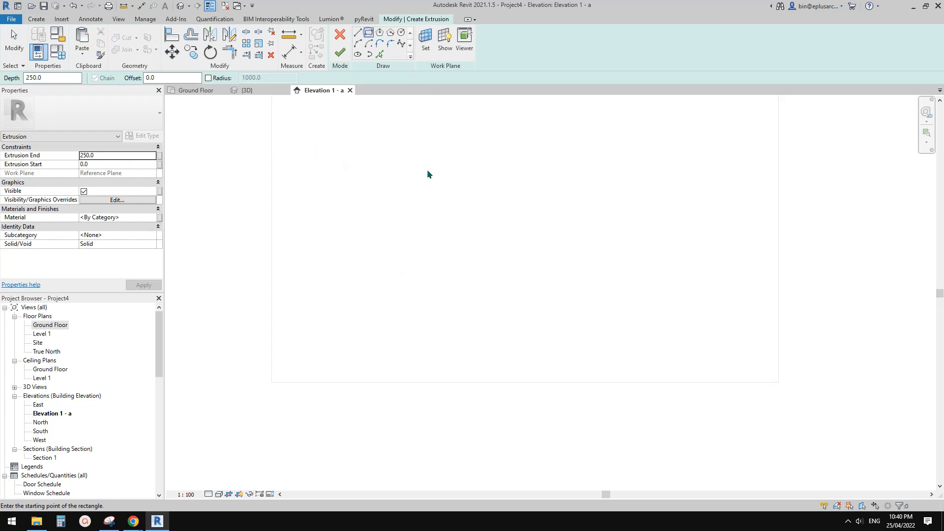
pyautogui.click(490, 344)
pyautogui.click(564, 390)
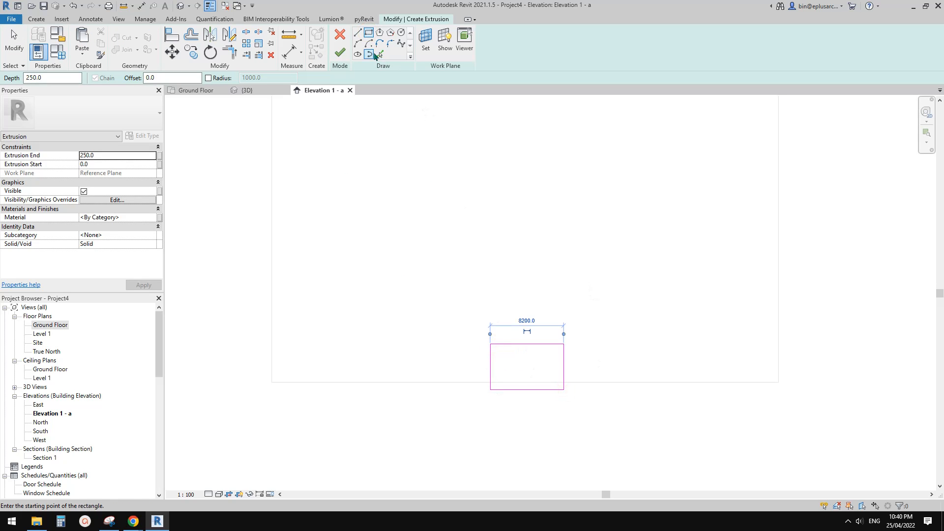
pyautogui.click(340, 52)
pyautogui.click(498, 55)
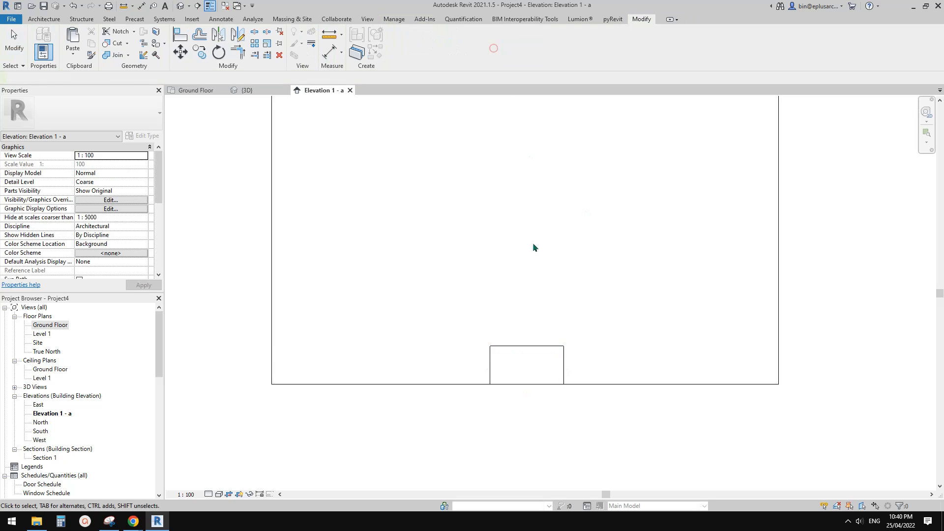
# - In the default 3D view, maximize the 3D extents of the Ground Floor and Level 1 levels together
pyautogui.click(181, 6)
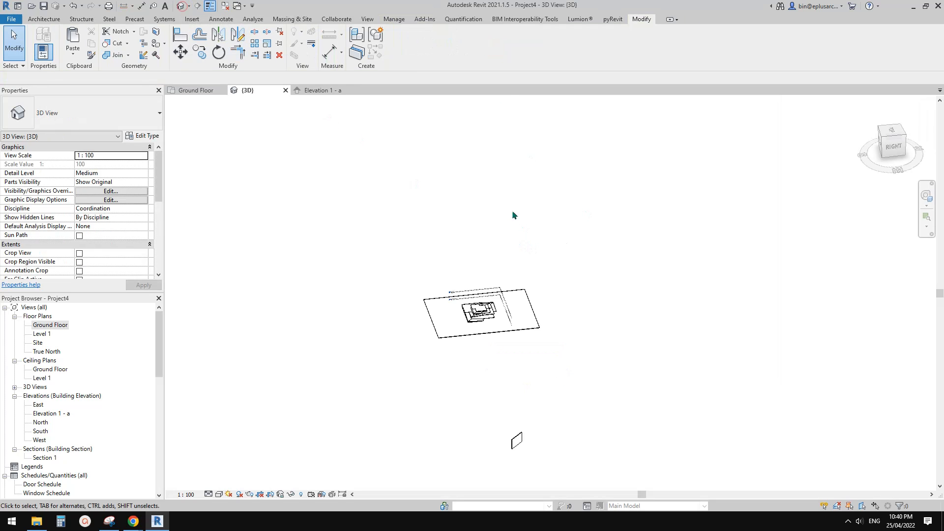
pyautogui.scroll(5, 498, 292)
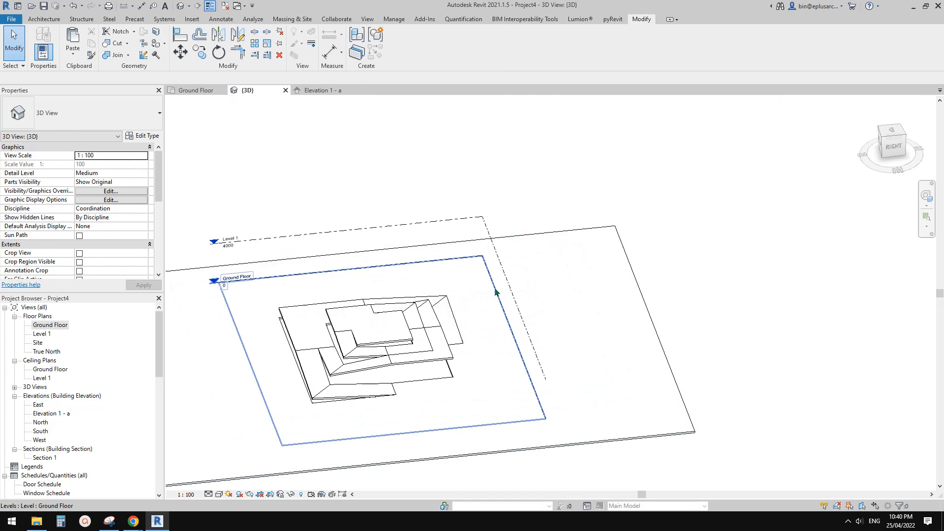
pyautogui.click(497, 292)
pyautogui.keyDown('ctrl'); pyautogui.click(481, 217); pyautogui.keyUp('ctrl')
pyautogui.rightClick(480, 218)
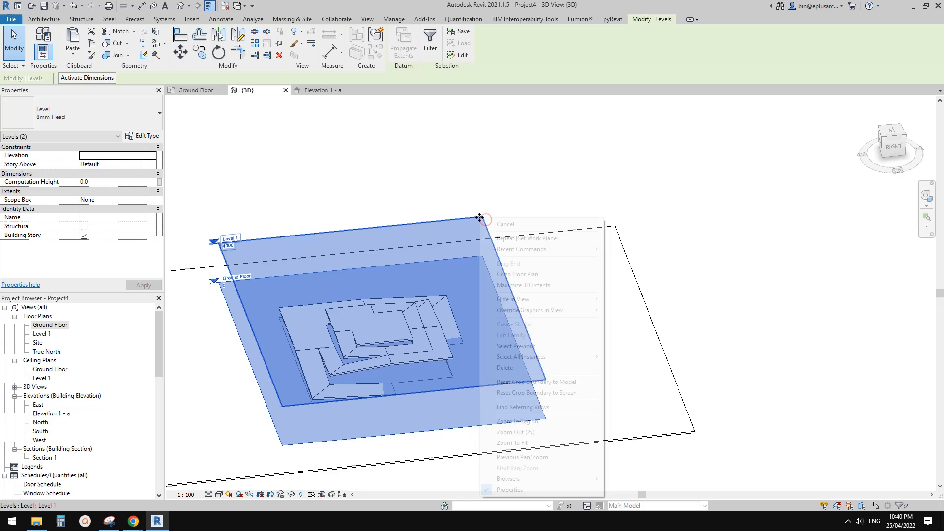
pyautogui.click(526, 287)
pyautogui.scroll(-5, 541, 295)
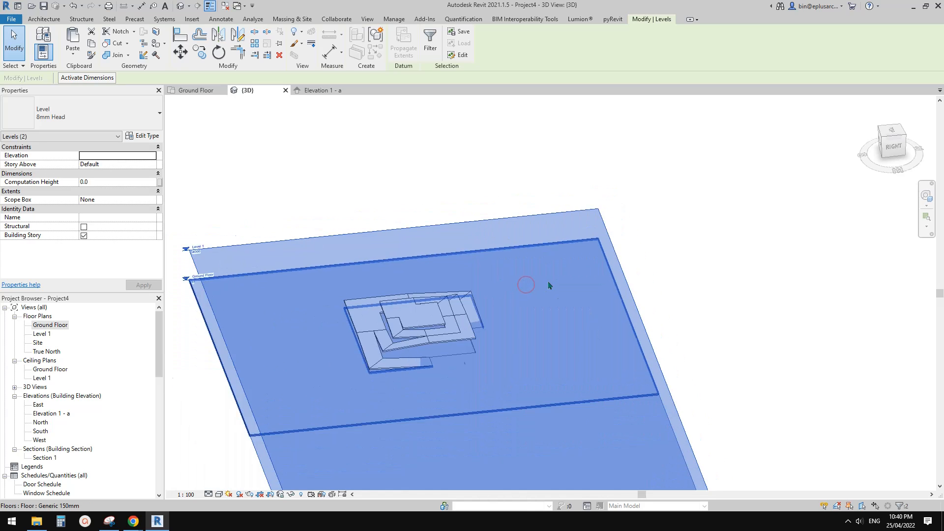
# - Open the Elevation 1 - a view and move the floor block up so it straddles Level 1
pyautogui.keyDown('shift'); pyautogui.moveTo(562, 302); pyautogui.dragTo(677, 259, button='middle'); pyautogui.keyUp('shift')
pyautogui.press('Escape')
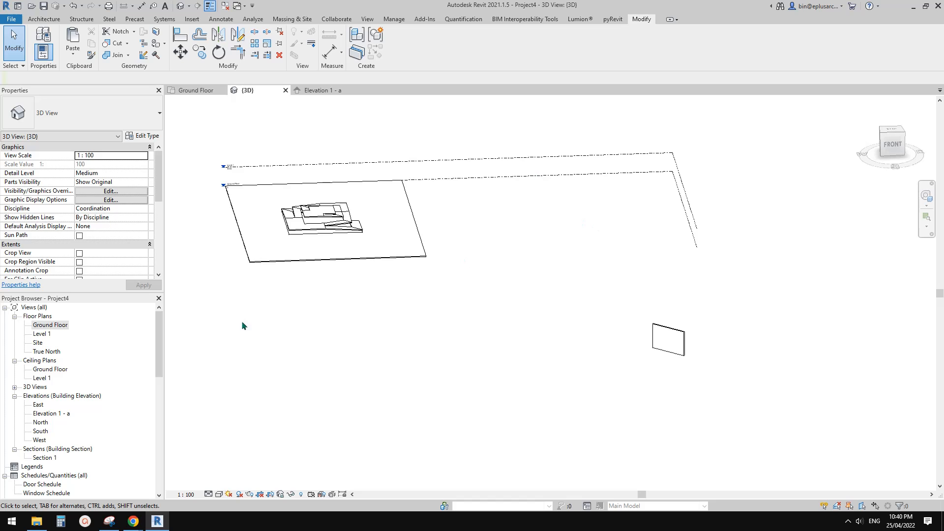
pyautogui.doubleClick(54, 413)
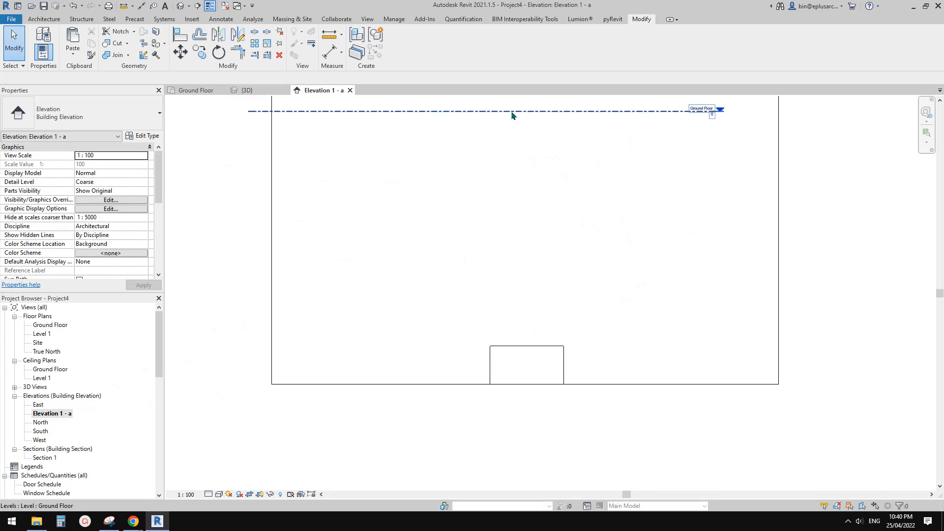
pyautogui.scroll(-2, 550, 314)
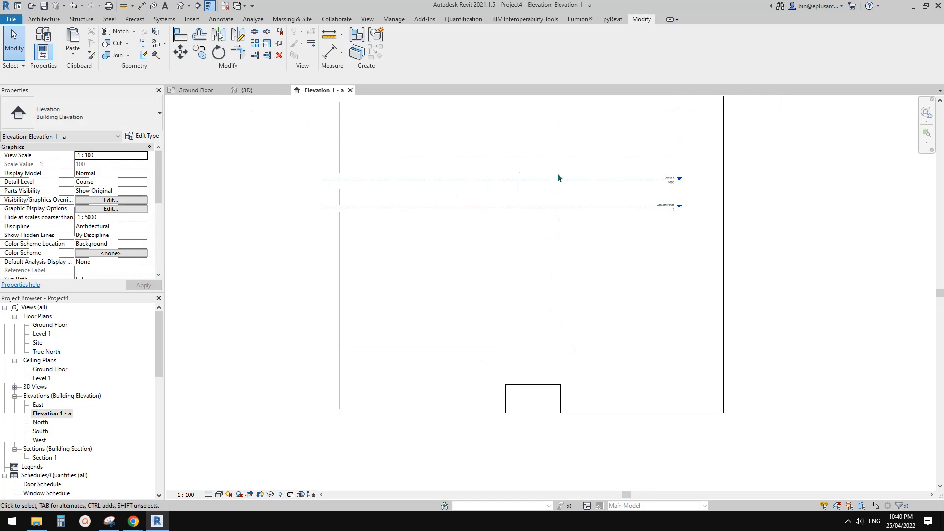
pyautogui.moveTo(543, 387); pyautogui.dragTo(547, 163)
pyautogui.scroll(3, 560, 158)
pyautogui.scroll(1, 570, 210)
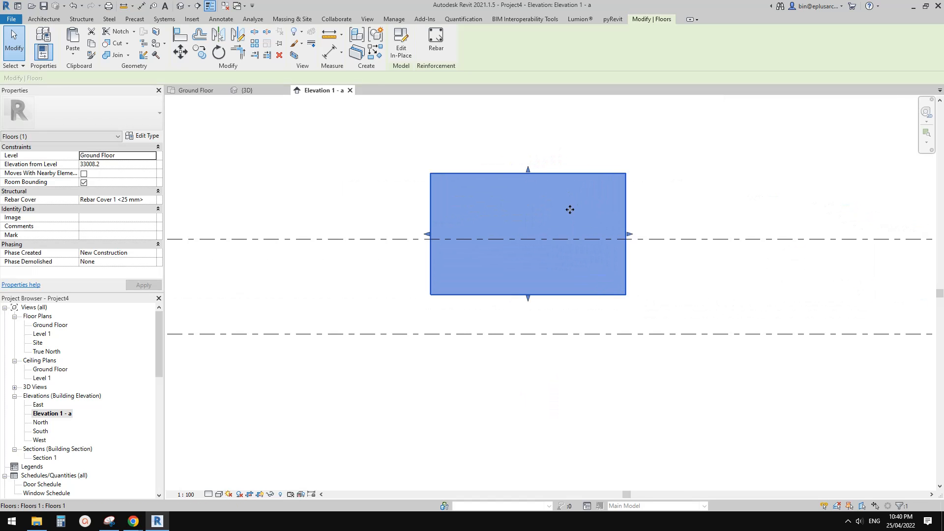
pyautogui.scroll(-1, 578, 246)
pyautogui.click(617, 272)
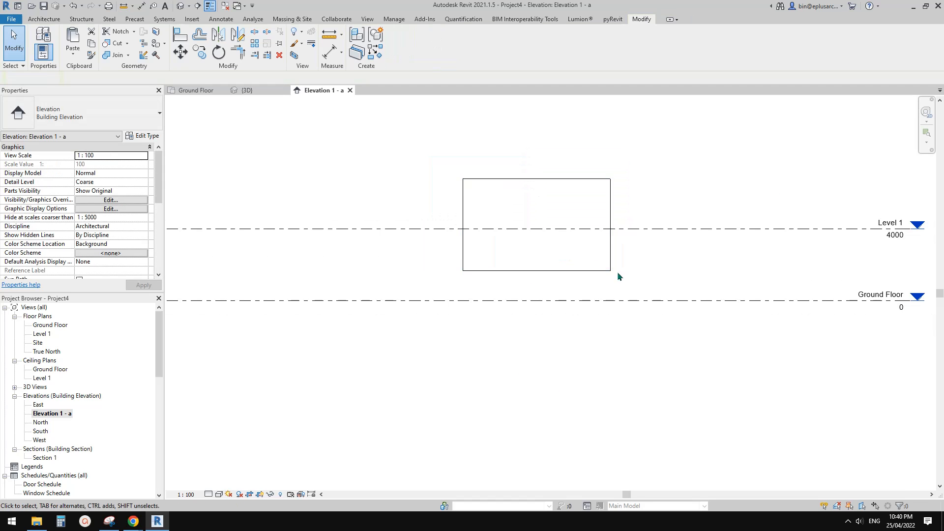
# - Edit the floor block in place and delete its existing extrusion
pyautogui.click(602, 250)
pyautogui.moveTo(598, 235); pyautogui.dragTo(616, 267, button='middle')
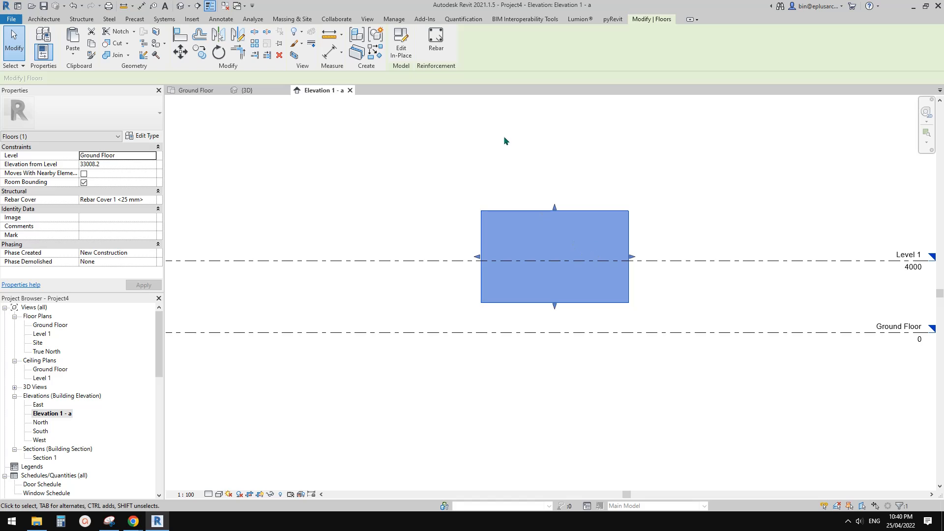
pyautogui.click(398, 46)
pyautogui.click(596, 220)
pyautogui.moveTo(596, 220); pyautogui.dragTo(587, 244, button='middle')
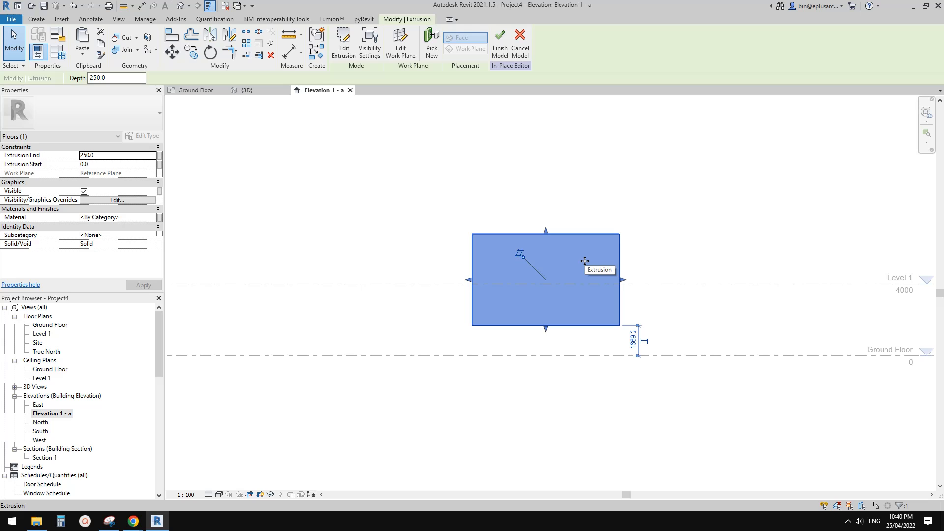
pyautogui.press('Delete')
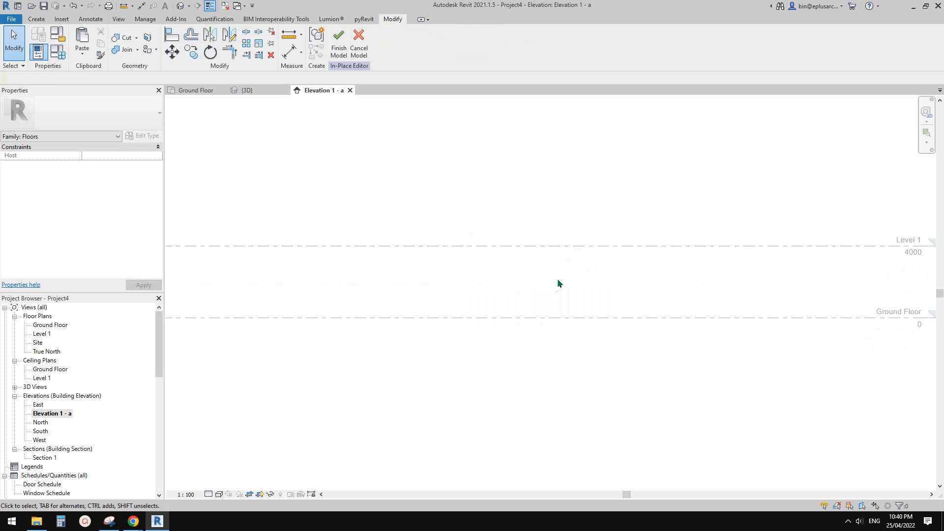
# - Switch to Chrome to study the platform reference image in the ideas document, and return to Revit
pyautogui.moveTo(133, 521)
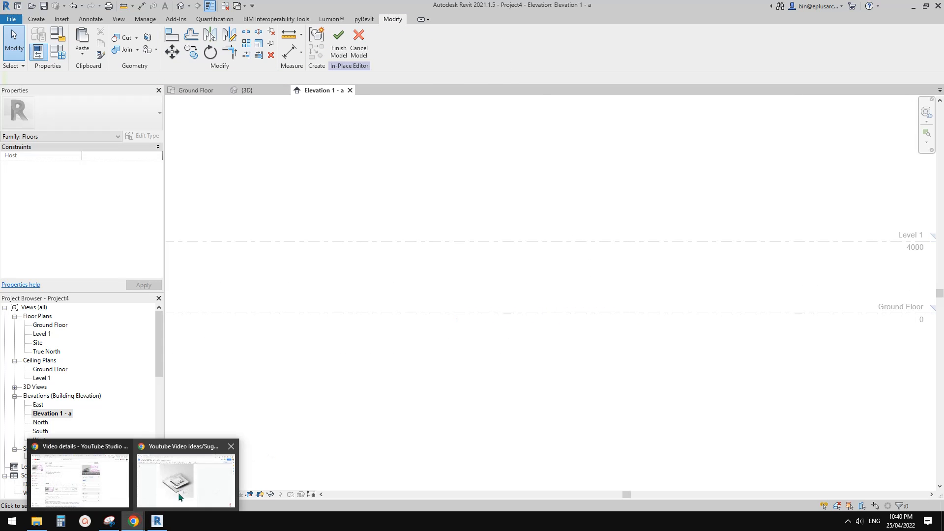
pyautogui.click(180, 487)
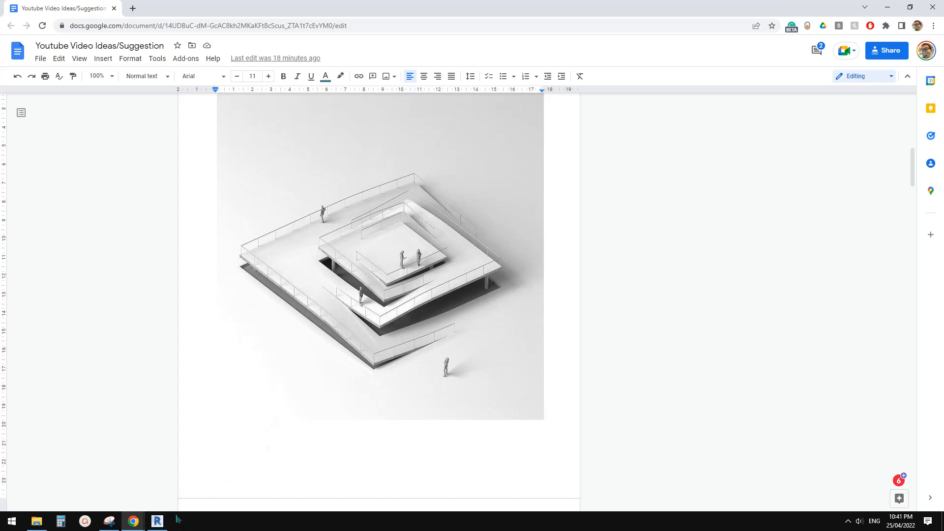
pyautogui.click(157, 522)
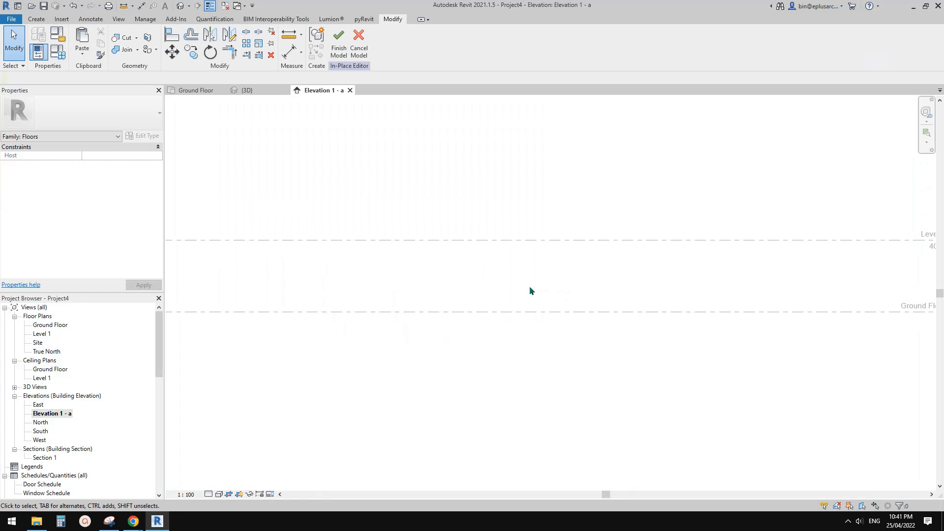
# - Start a solid extrusion and sketch a rectangle about 11600 mm wide and 1500 mm high, with its base on the Ground Floor level
pyautogui.click(37, 19)
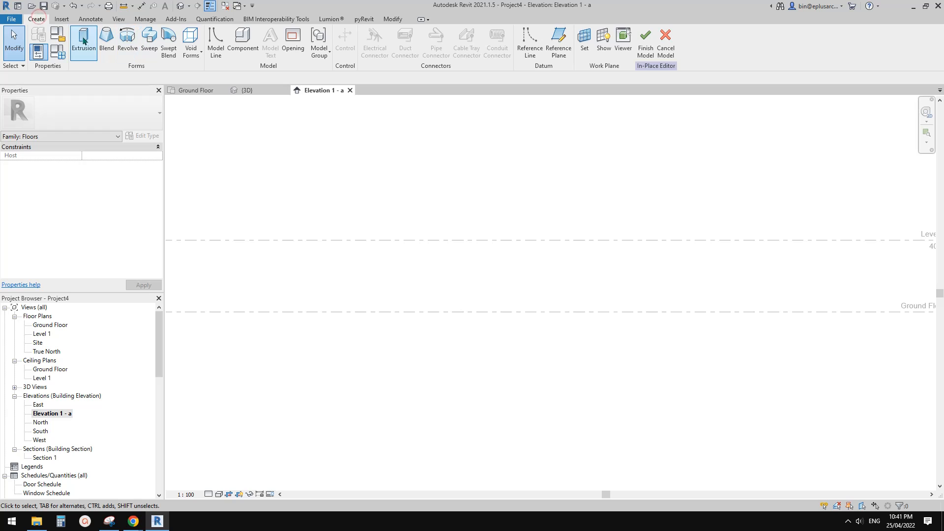
pyautogui.click(81, 42)
pyautogui.click(369, 32)
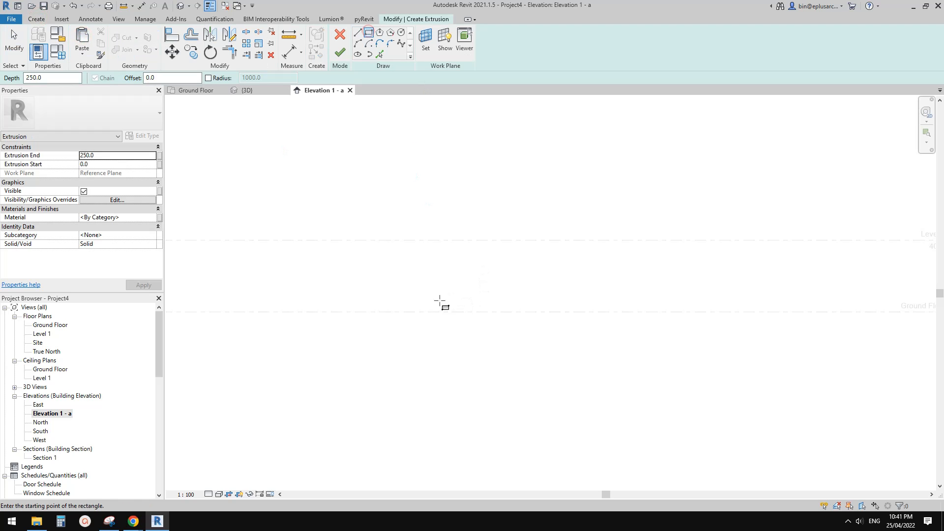
pyautogui.click(423, 309)
pyautogui.click(633, 285)
pyautogui.press('Escape')
# - Set the sketched rectangle's height to 100 mm and its width to 6000 mm
pyautogui.click(587, 285)
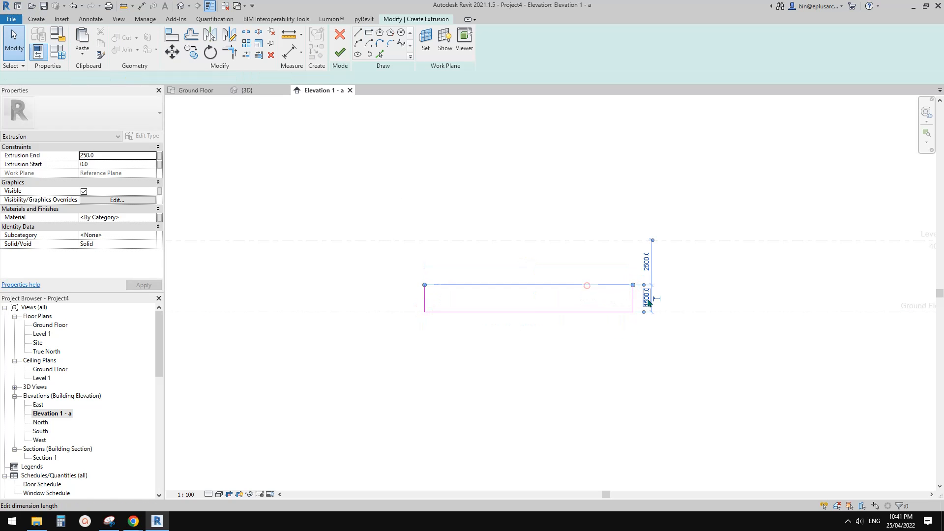
pyautogui.click(647, 298)
pyautogui.write('100')
pyautogui.press('Return')
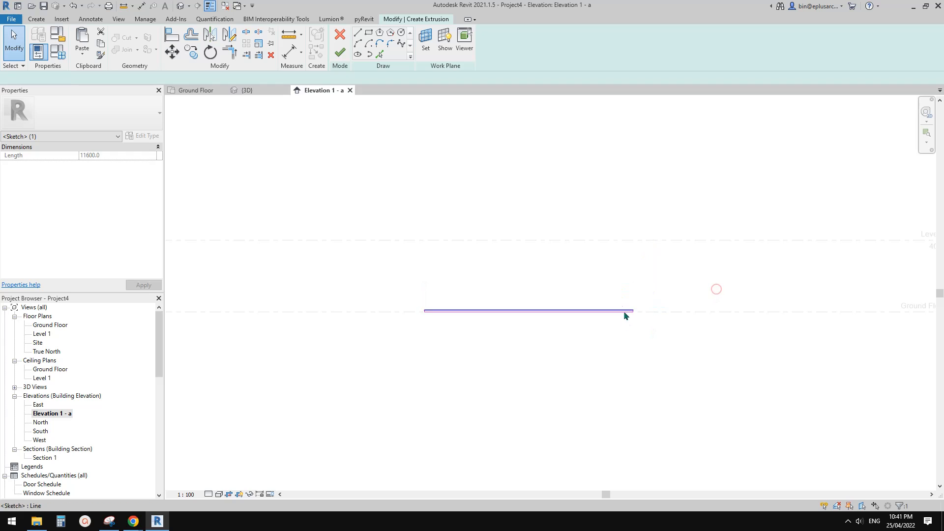
pyautogui.click(632, 307)
pyautogui.click(529, 288)
pyautogui.write('600')
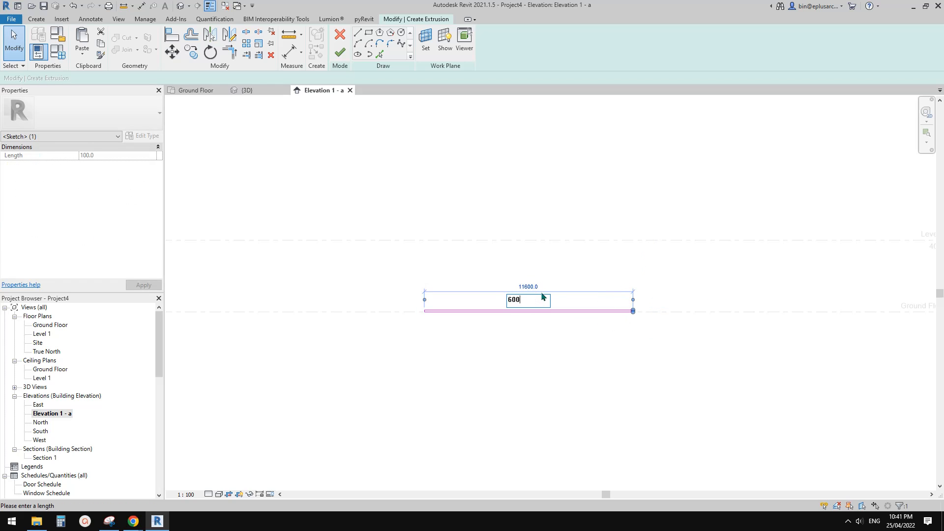
pyautogui.press('Return')
pyautogui.click(440, 306)
pyautogui.scroll(4, 441, 303)
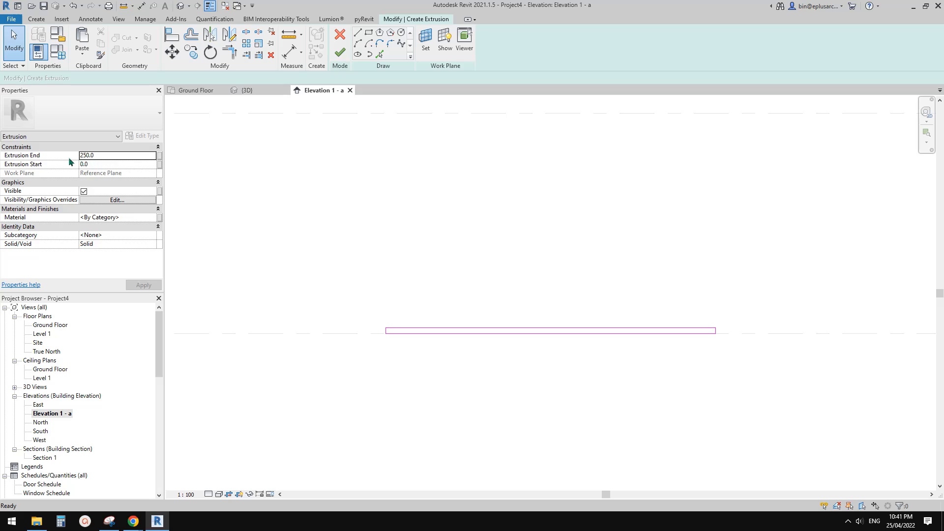
# - Set the extrusion end to 3000 and the extrusion start to -3000, and finish the slab's extrusion
pyautogui.click(127, 157)
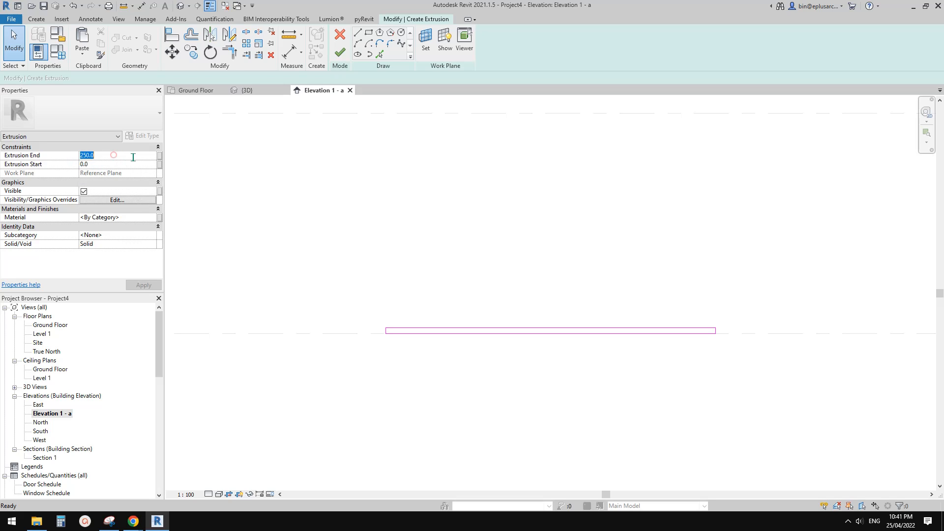
pyautogui.write('300')
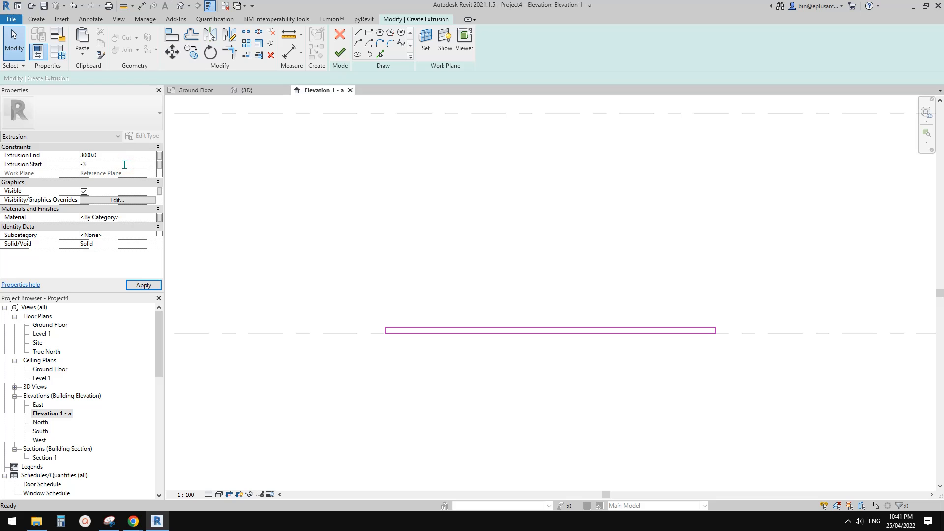
pyautogui.press('Return')
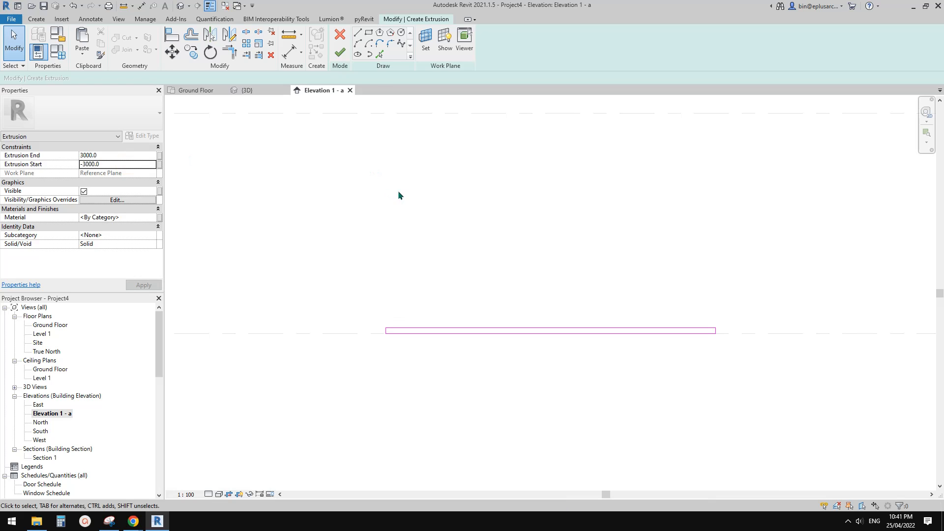
pyautogui.click(346, 57)
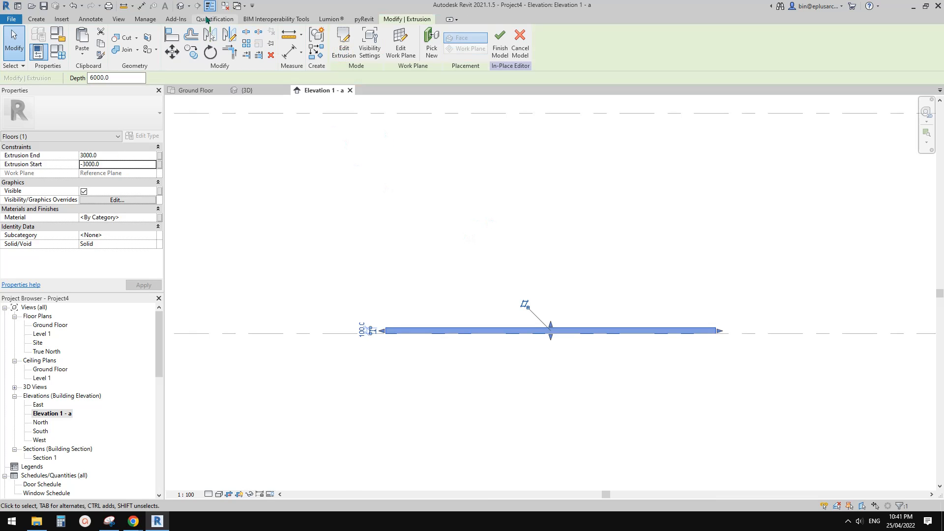
# - Examine the new slab's shape and position in the 3D view
pyautogui.click(181, 6)
pyautogui.scroll(5, 661, 170)
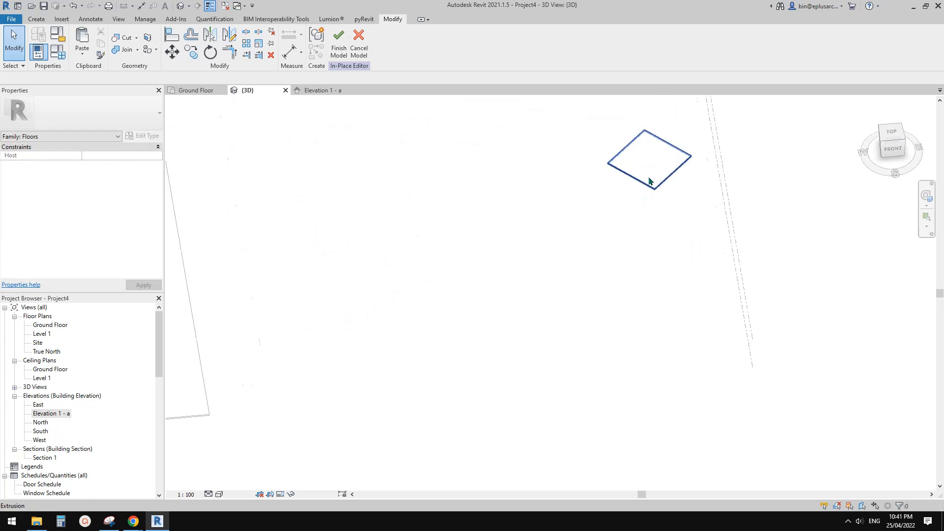
pyautogui.click(661, 166)
pyautogui.moveTo(661, 167); pyautogui.dragTo(605, 294, button='middle')
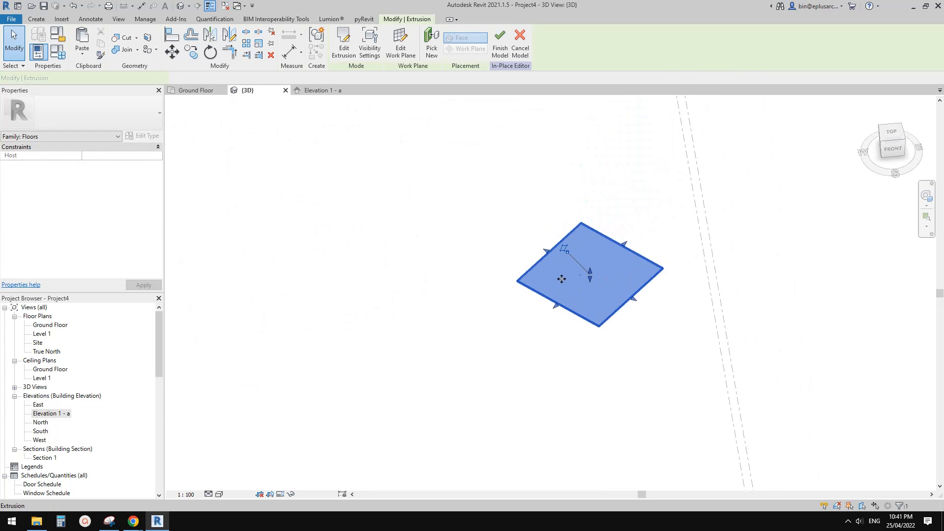
pyautogui.click(470, 293)
pyautogui.moveTo(448, 222); pyautogui.dragTo(457, 281, button='middle')
# - Open the Ground Floor plan and start a void extrusion over the slab
pyautogui.doubleClick(49, 325)
pyautogui.scroll(4, 457, 255)
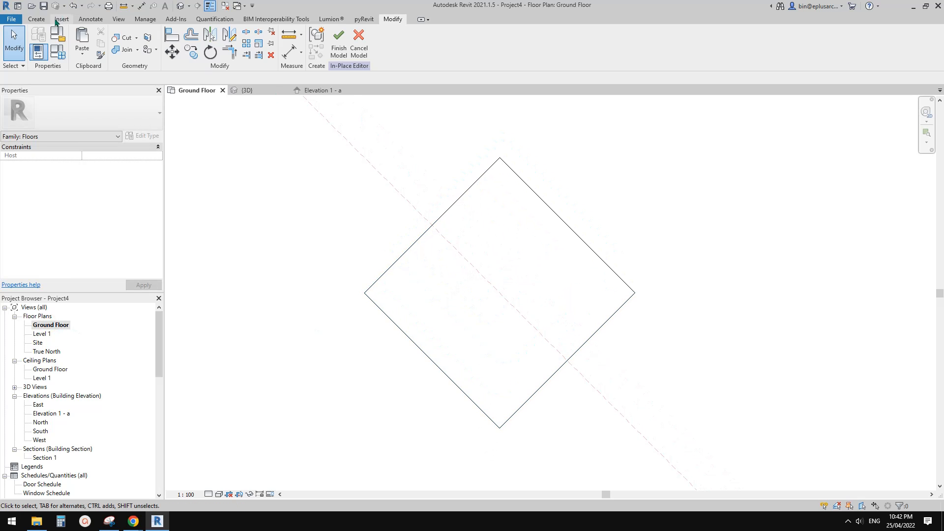
pyautogui.click(36, 19)
pyautogui.click(183, 41)
pyautogui.click(211, 71)
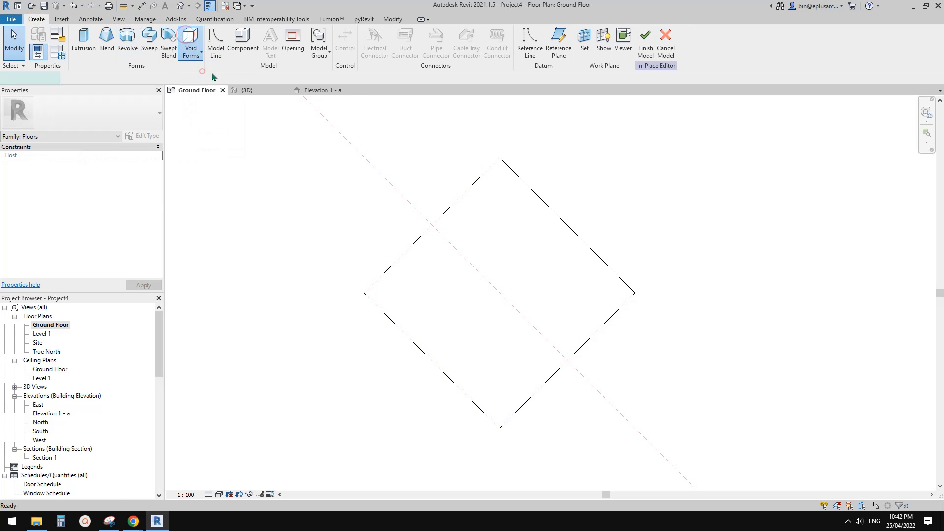
pyautogui.click(368, 33)
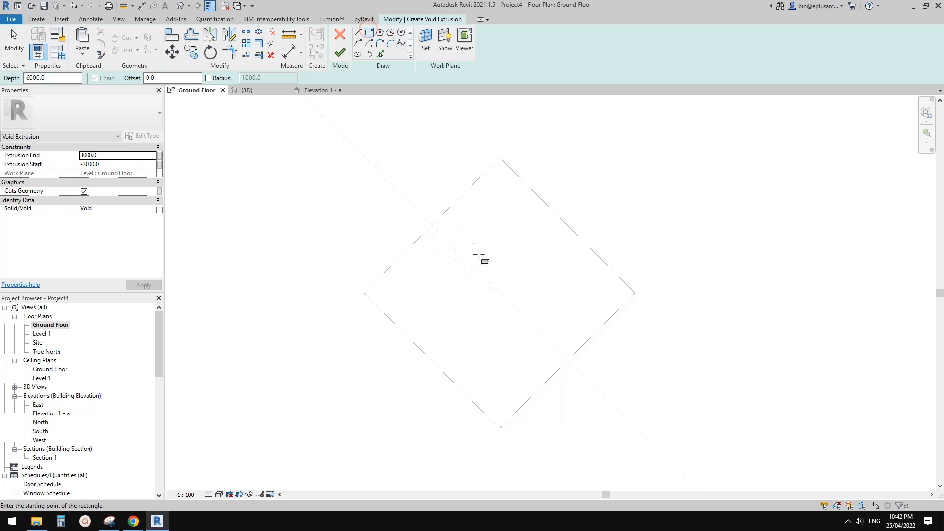
pyautogui.click(457, 240)
pyautogui.press('Escape')
pyautogui.scroll(-1, 600, 324)
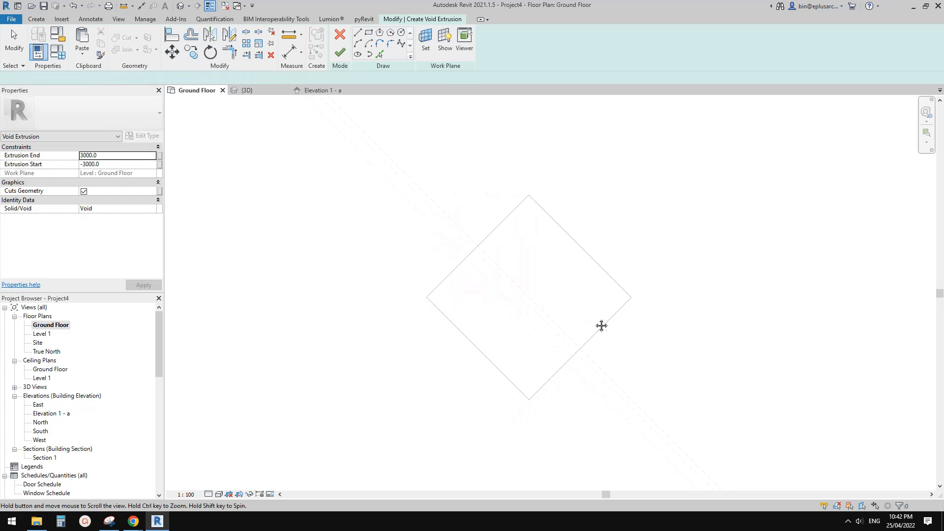
pyautogui.press('Escape')
# - Draw a horizontal and a vertical reference plane through the opposite corners of the rotated square slab
pyautogui.press('p')
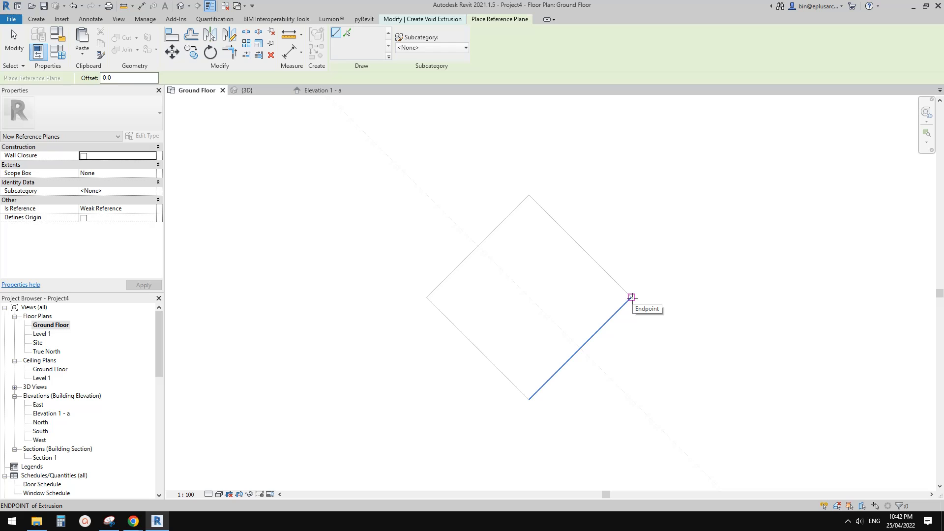
pyautogui.click(632, 297)
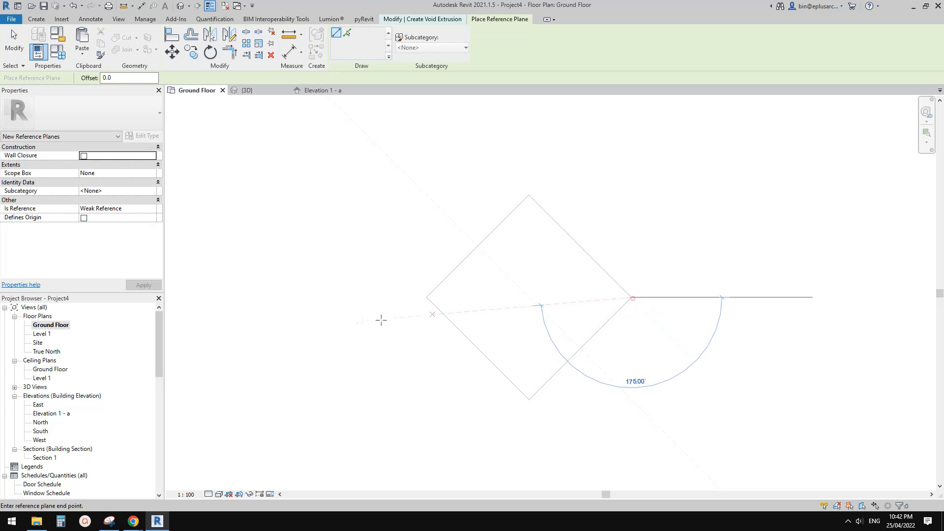
pyautogui.click(343, 297)
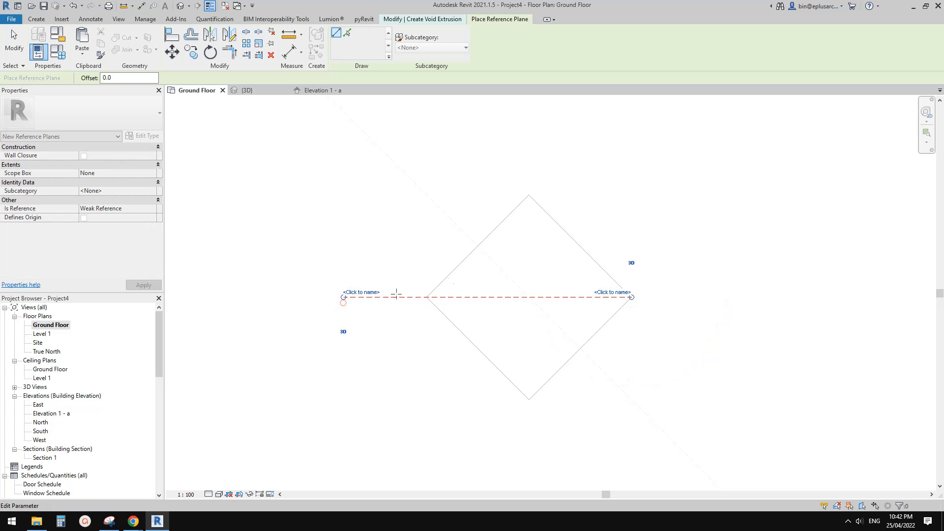
pyautogui.click(529, 399)
pyautogui.click(529, 159)
pyautogui.press('Escape')
pyautogui.press('Escape')
# - Extend the horizontal reference plane past the slab's right corner and the vertical one past its bottom corner
pyautogui.click(605, 297)
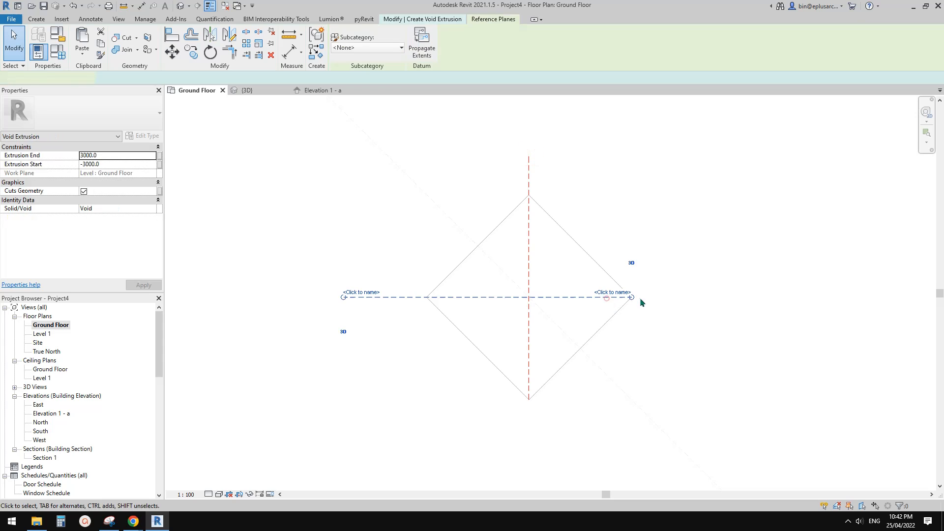
pyautogui.moveTo(632, 297); pyautogui.dragTo(703, 297)
pyautogui.press('Escape')
pyautogui.click(528, 352)
pyautogui.moveTo(528, 400); pyautogui.dragTo(528, 442)
pyautogui.click(597, 362)
pyautogui.scroll(1, 502, 211)
pyautogui.moveTo(482, 207); pyautogui.dragTo(476, 196, button='middle')
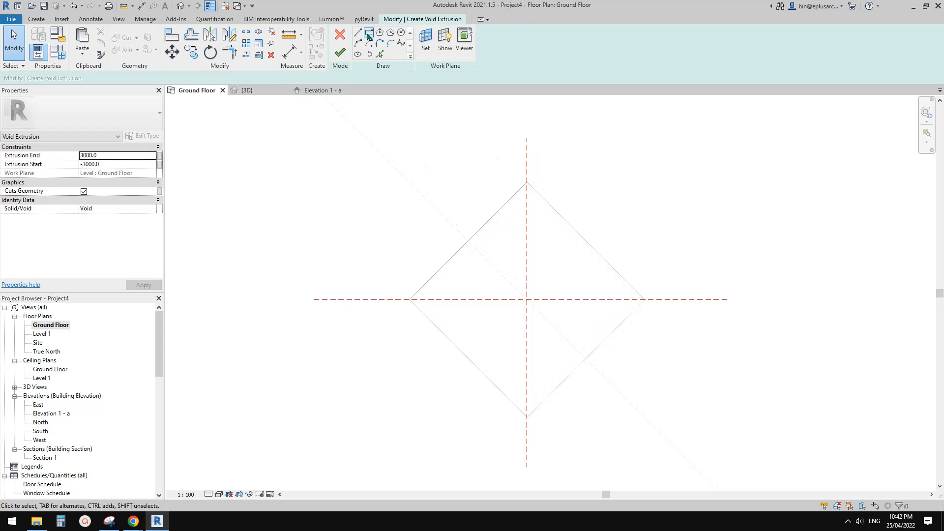
# - Sketch a rectangle for the void about 7100 mm wide and 6600 mm high around the crossing of the reference planes
pyautogui.click(368, 32)
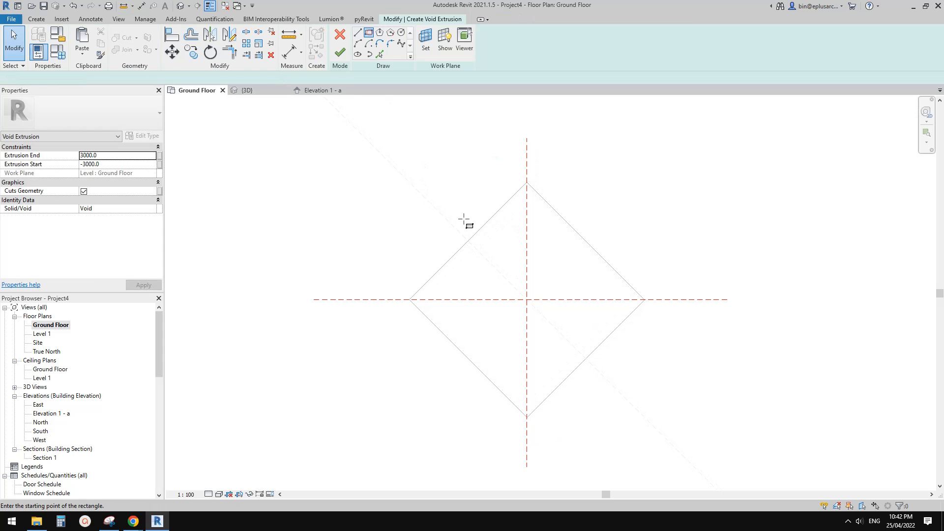
pyautogui.click(426, 204)
pyautogui.click(623, 387)
pyautogui.press('Escape')
pyautogui.press('Escape')
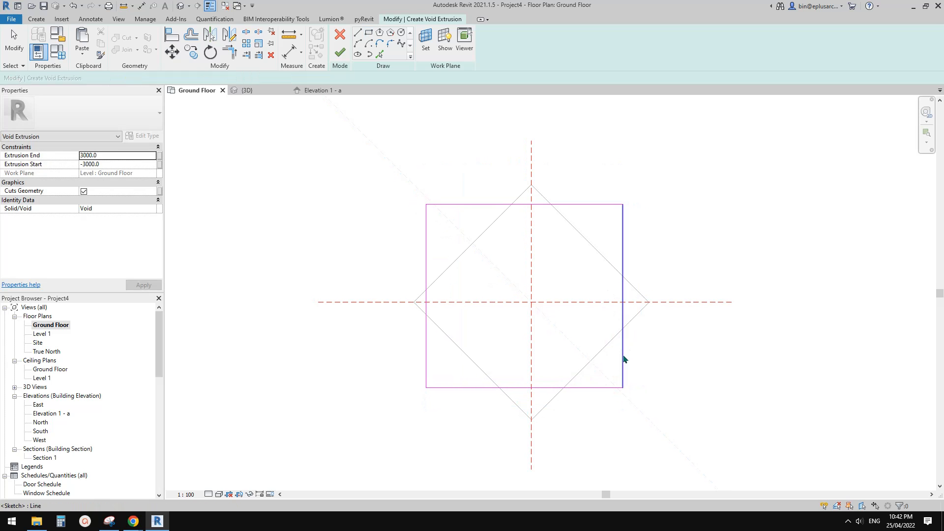
# - Set the right edge of the void rectangle 2000 mm from the vertical reference plane
pyautogui.click(623, 357)
pyautogui.moveTo(426, 403); pyautogui.dragTo(531, 354)
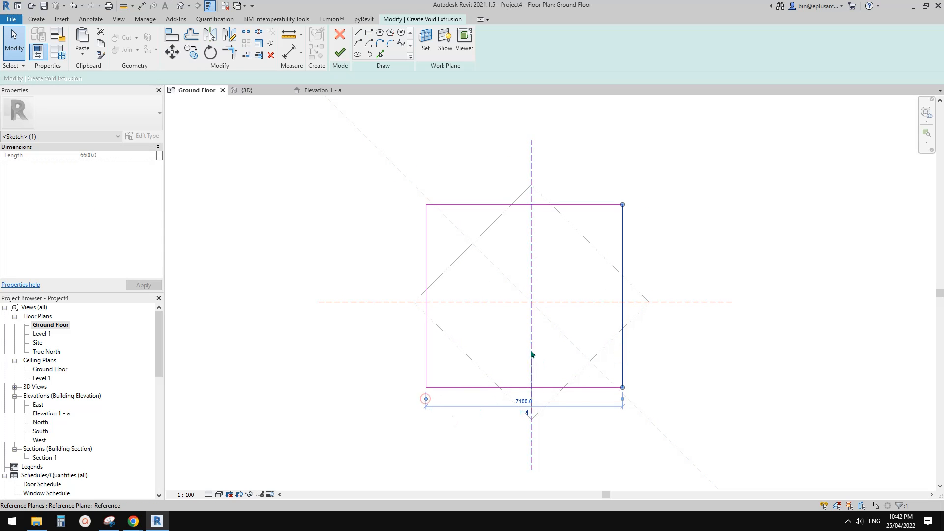
pyautogui.click(577, 401)
pyautogui.write('200')
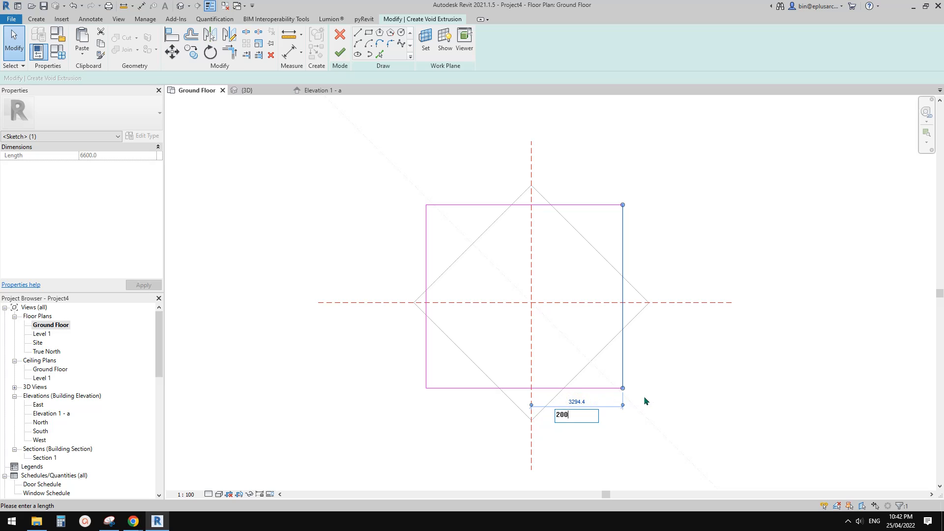
pyautogui.write('0')
pyautogui.press('Return')
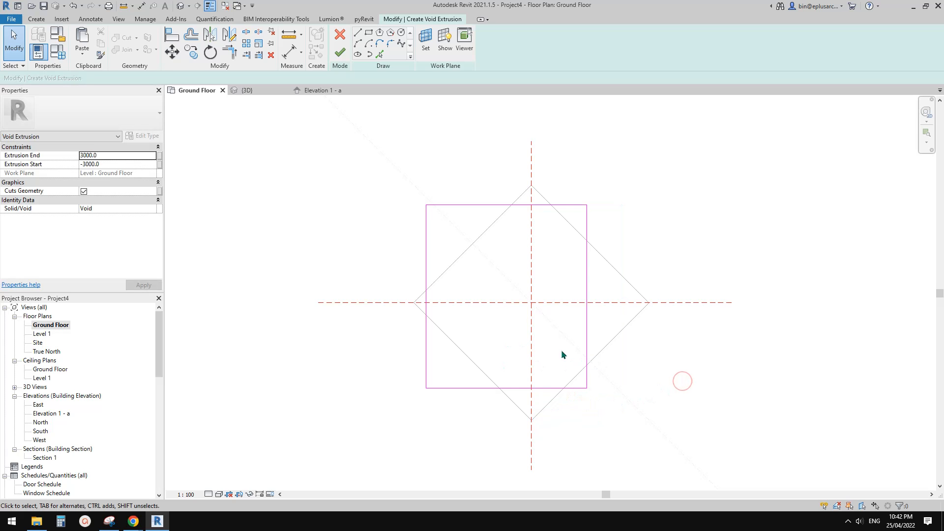
# - Set the left edge of the void rectangle 2000 mm from the vertical reference plane
pyautogui.click(440, 357)
pyautogui.click(453, 355)
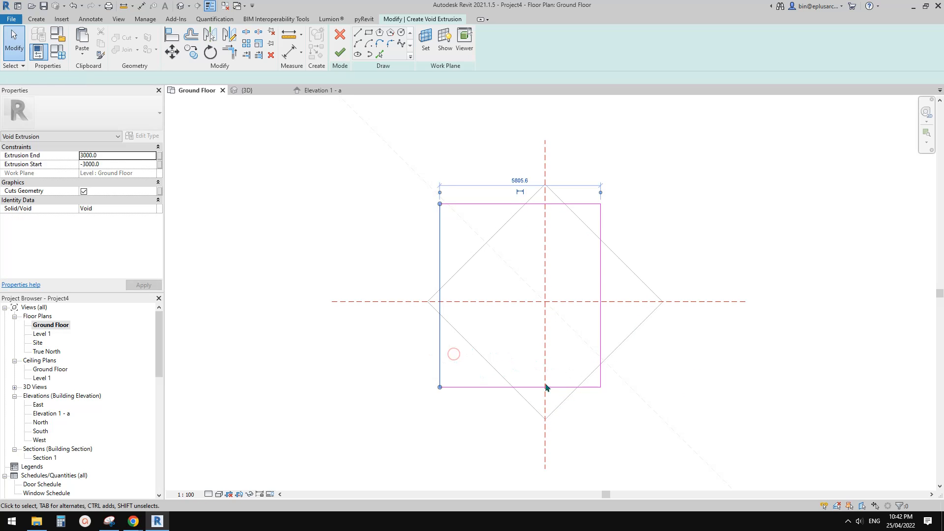
pyautogui.click(440, 329)
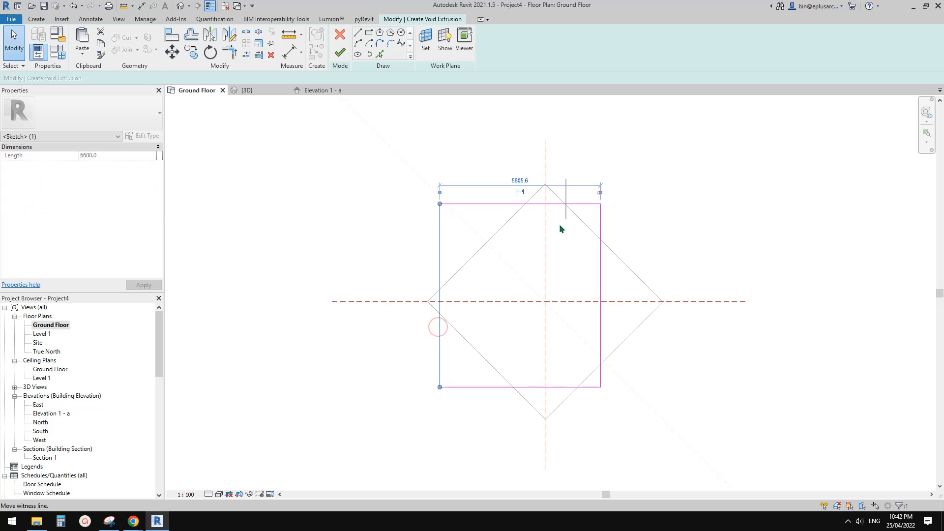
pyautogui.click(492, 181)
pyautogui.write('2000')
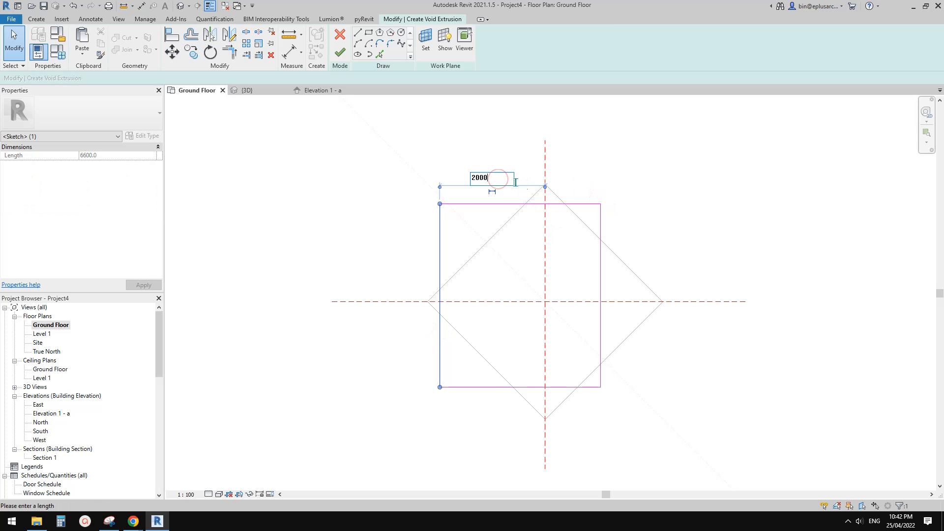
pyautogui.press('Return')
pyautogui.click(655, 163)
# - Set the upper edge of the void rectangle 2000 mm from the horizontal reference plane
pyautogui.moveTo(569, 214); pyautogui.dragTo(569, 215)
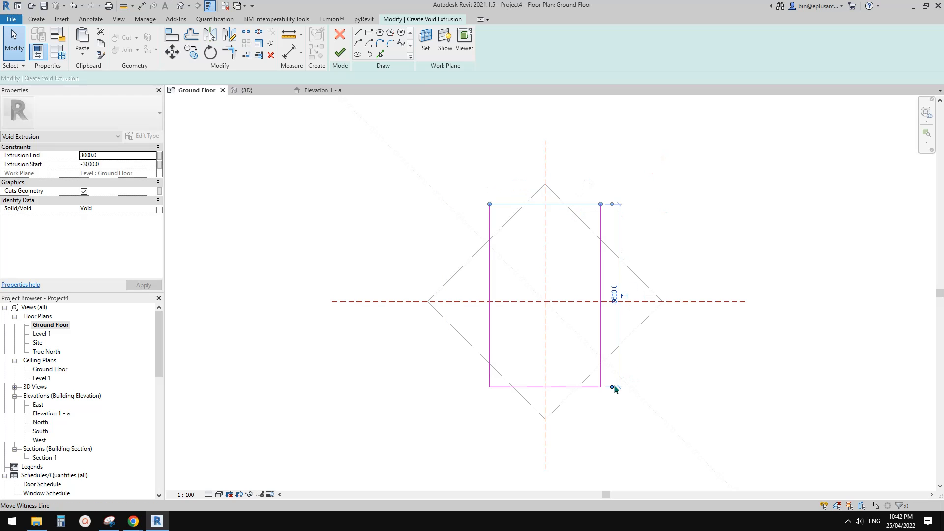
pyautogui.moveTo(612, 386); pyautogui.dragTo(676, 301)
pyautogui.click(615, 253)
pyautogui.write('20')
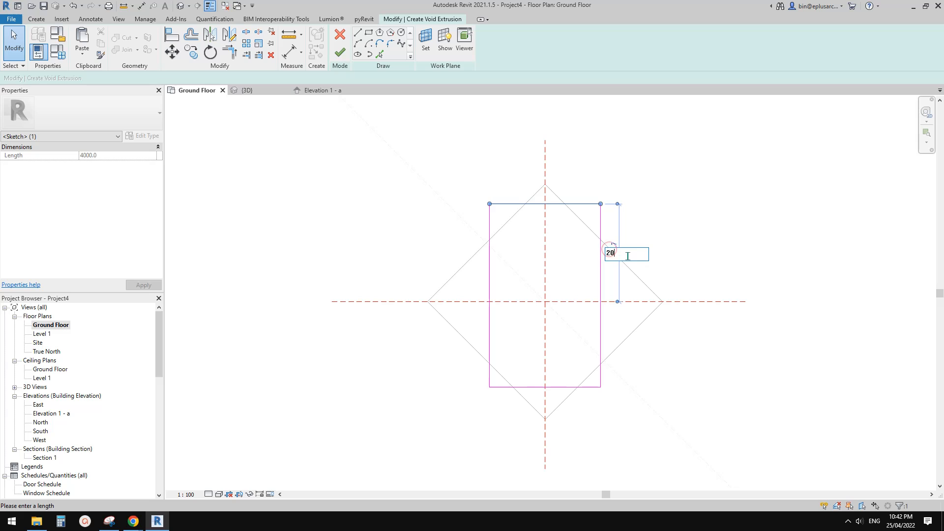
pyautogui.write('00')
pyautogui.press('Return')
pyautogui.click(716, 241)
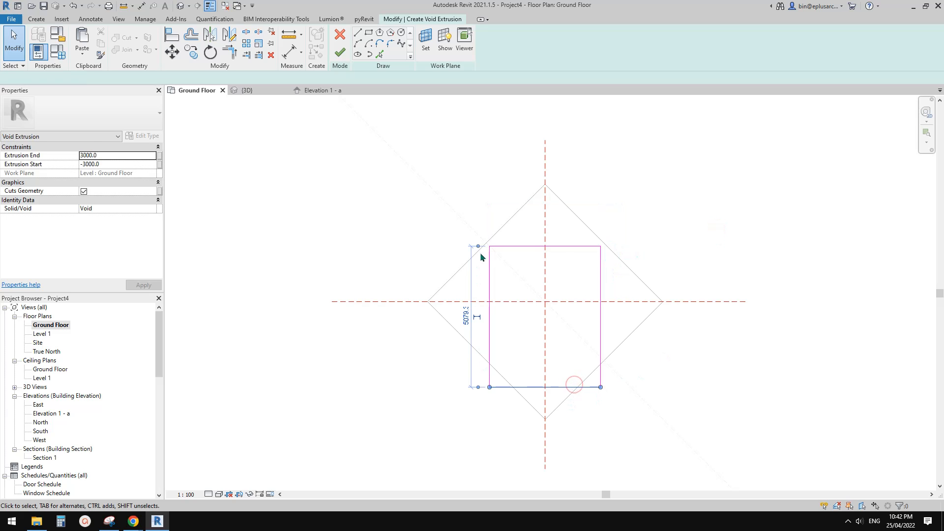
# - Set the lower edge of the void rectangle 2000 mm from the horizontal reference plane
pyautogui.moveTo(478, 246); pyautogui.dragTo(510, 308)
pyautogui.click(465, 343)
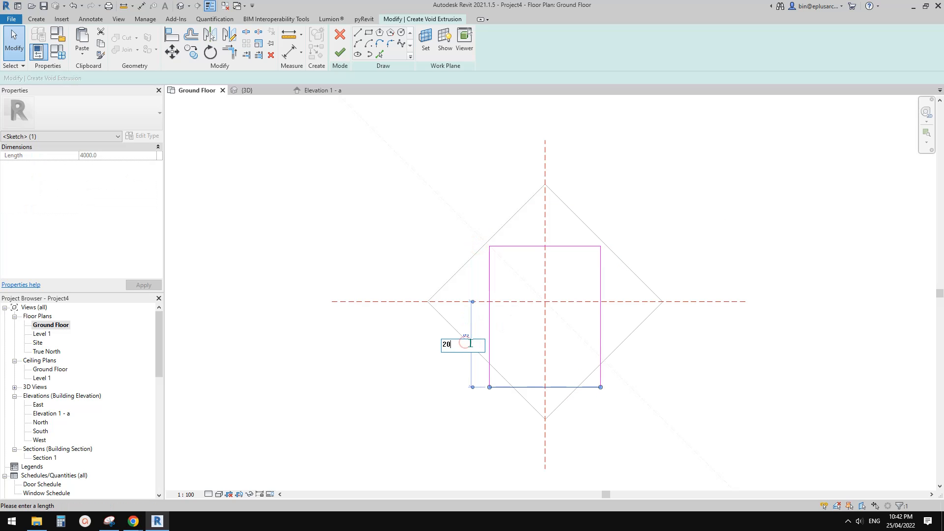
pyautogui.press('Return')
pyautogui.click(678, 327)
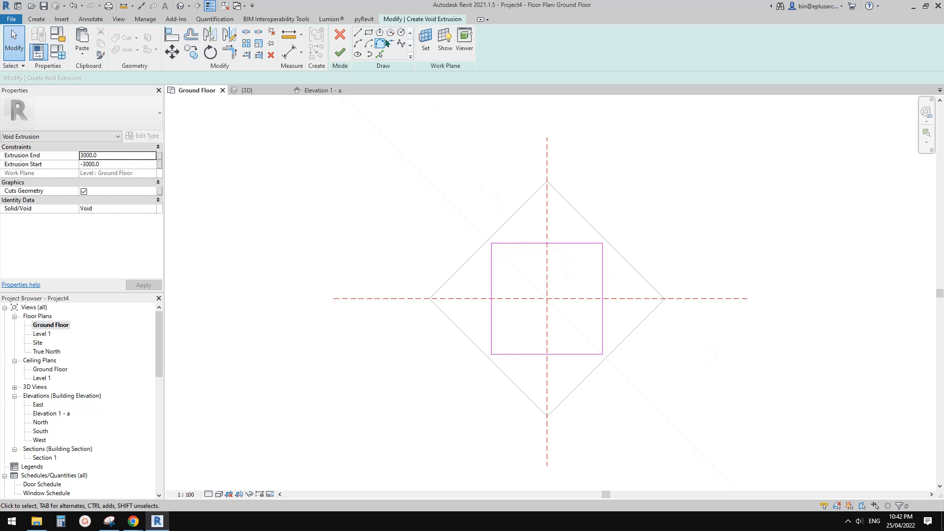
# - Sketch a larger rectangle enclosing the whole rotated slab around the inner square and finish the void extrusion
pyautogui.click(368, 32)
pyautogui.click(405, 156)
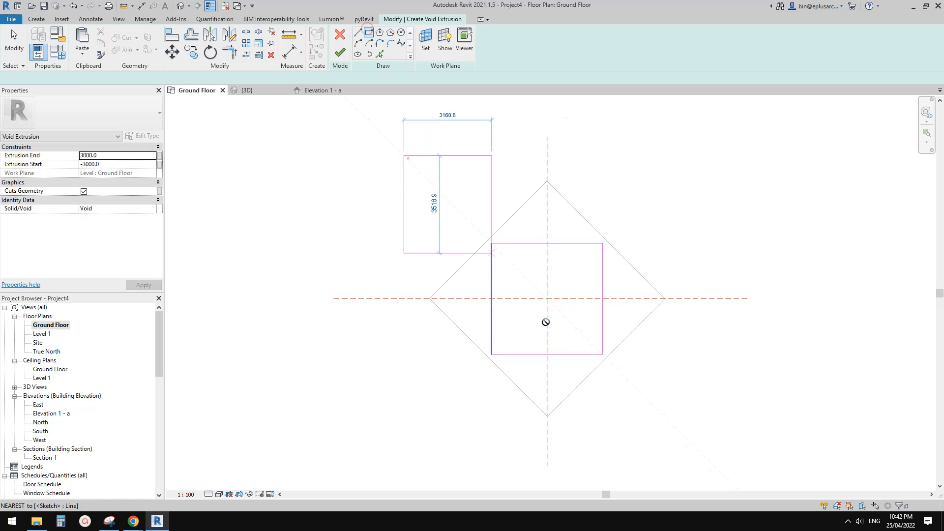
pyautogui.click(702, 436)
pyautogui.press('Escape')
pyautogui.press('Escape')
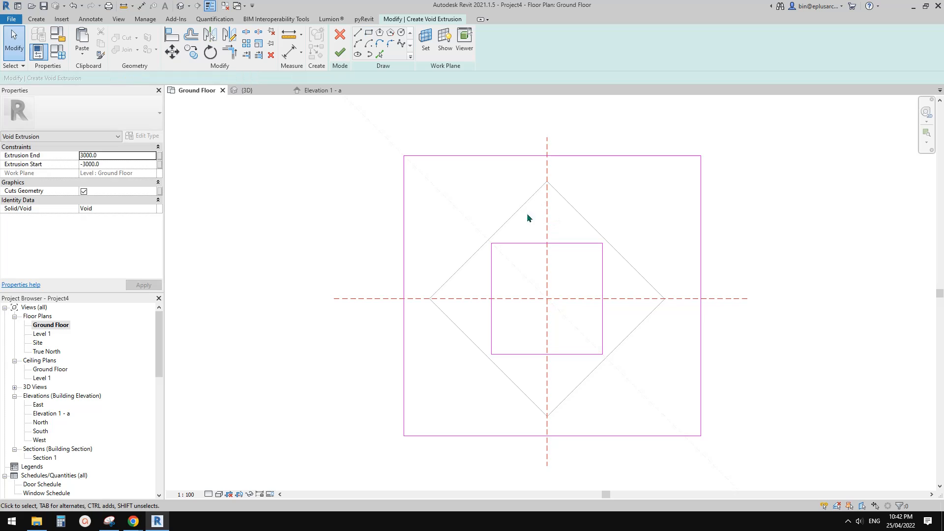
pyautogui.click(340, 52)
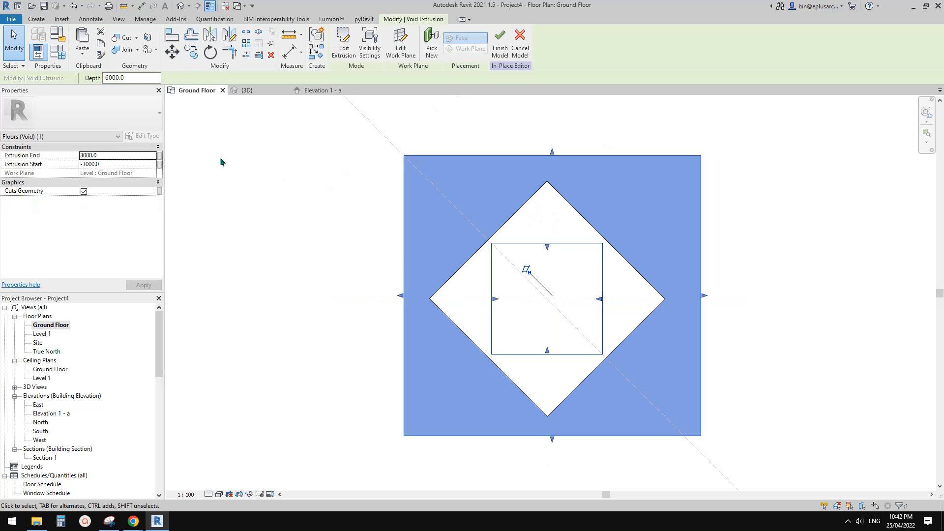
# - Examine the void extrusion around the thin slab from several angles in the 3D view
pyautogui.click(246, 90)
pyautogui.keyDown('shift'); pyautogui.moveTo(268, 105); pyautogui.dragTo(605, 185, button='middle'); pyautogui.keyUp('shift')
pyautogui.click(543, 241)
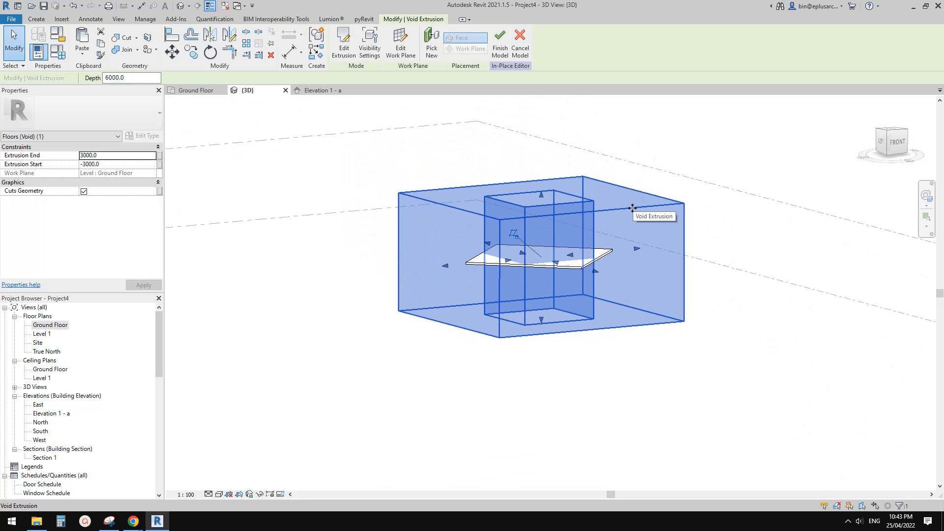
pyautogui.keyDown('shift'); pyautogui.moveTo(614, 256); pyautogui.dragTo(609, 259, button='middle'); pyautogui.keyUp('shift')
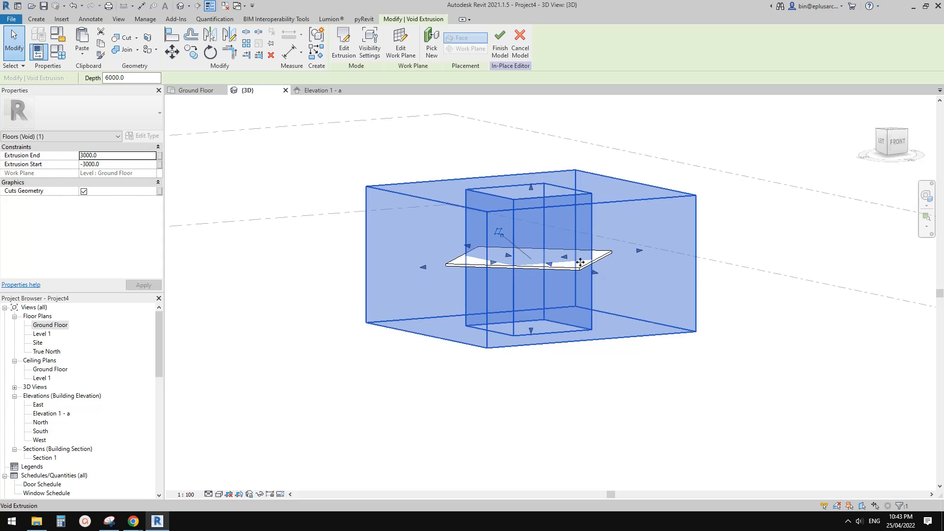
pyautogui.press('Escape')
pyautogui.keyDown('shift'); pyautogui.moveTo(618, 263); pyautogui.dragTo(529, 257, button='middle'); pyautogui.keyUp('shift')
# - Switch to the browser to study the reference image of the stepped platforms, and return to the Revit 3D view
pyautogui.moveTo(139, 525)
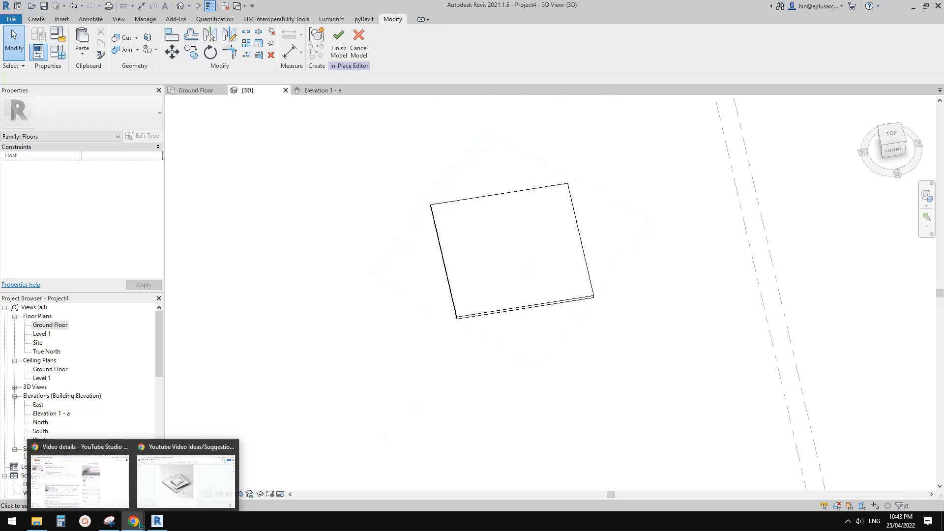
pyautogui.click(180, 481)
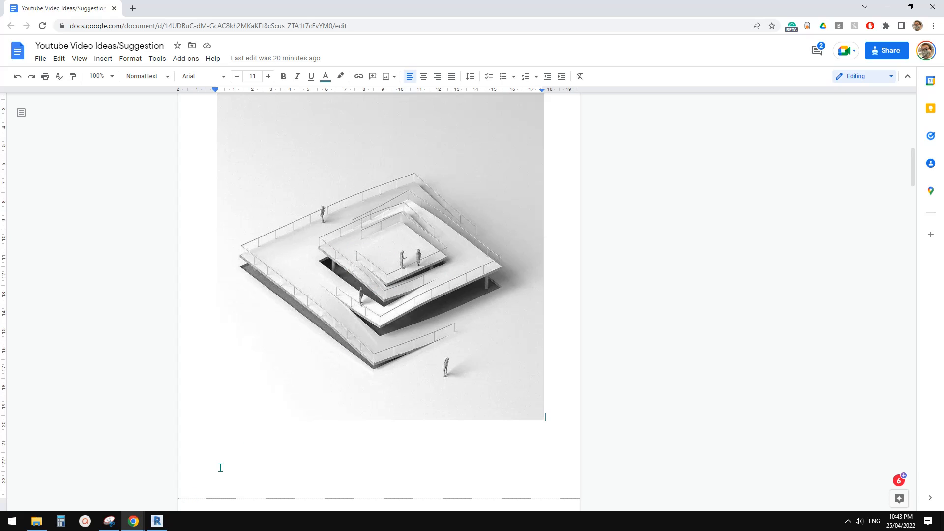
pyautogui.click(159, 522)
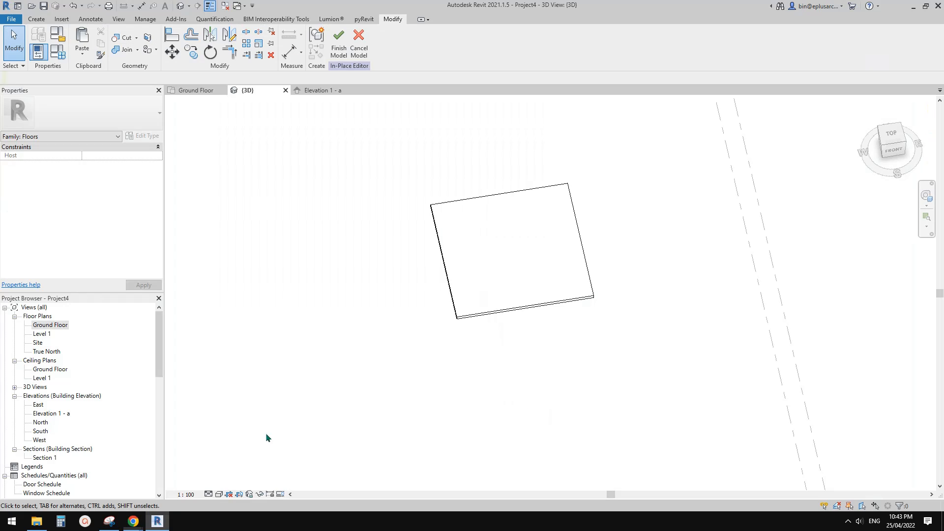
pyautogui.keyDown('shift'); pyautogui.moveTo(268, 437); pyautogui.dragTo(470, 333, button='middle'); pyautogui.keyUp('shift')
# - Open Elevation 1 - a and move the slab extrusion straight up by 2500 mm
pyautogui.doubleClick(47, 414)
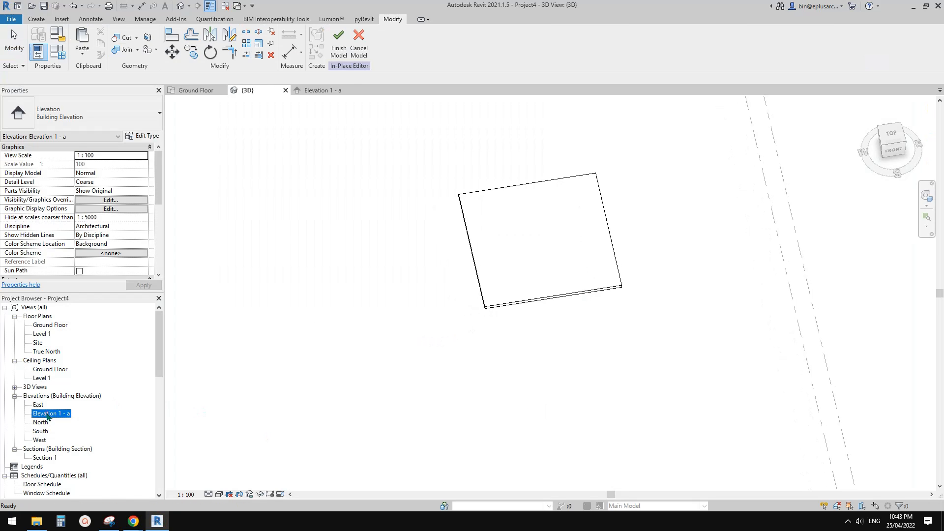
pyautogui.click(564, 285)
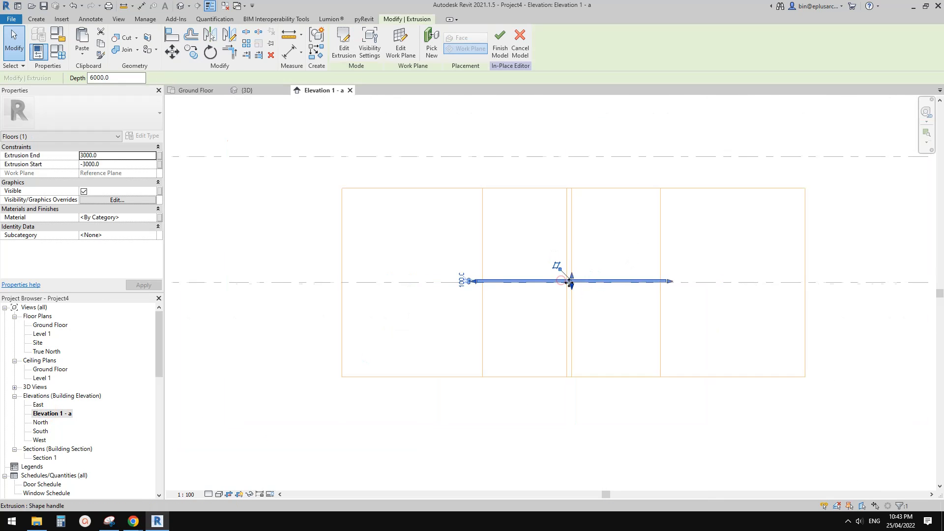
pyautogui.moveTo(565, 297); pyautogui.dragTo(505, 293, button='middle')
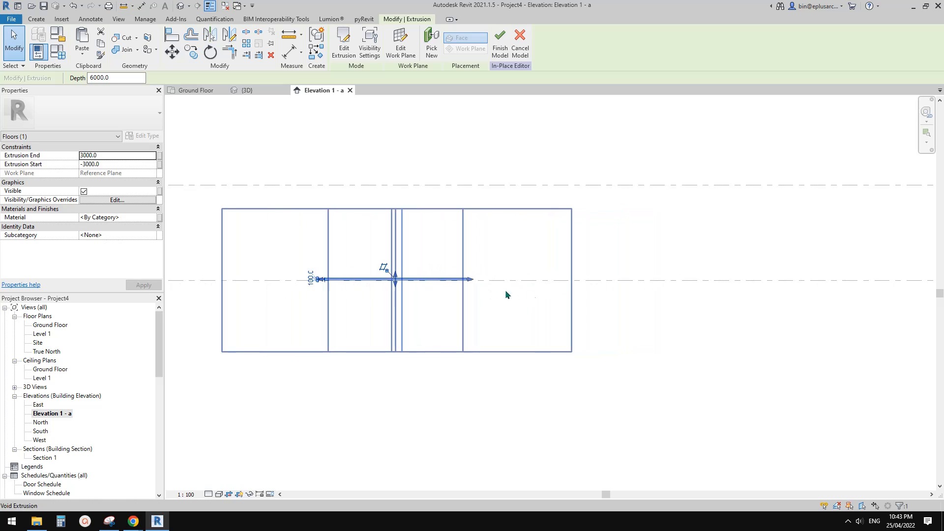
pyautogui.scroll(-2, 487, 295)
pyautogui.scroll(3, 733, 310)
pyautogui.moveTo(733, 310); pyautogui.dragTo(473, 282, button='middle')
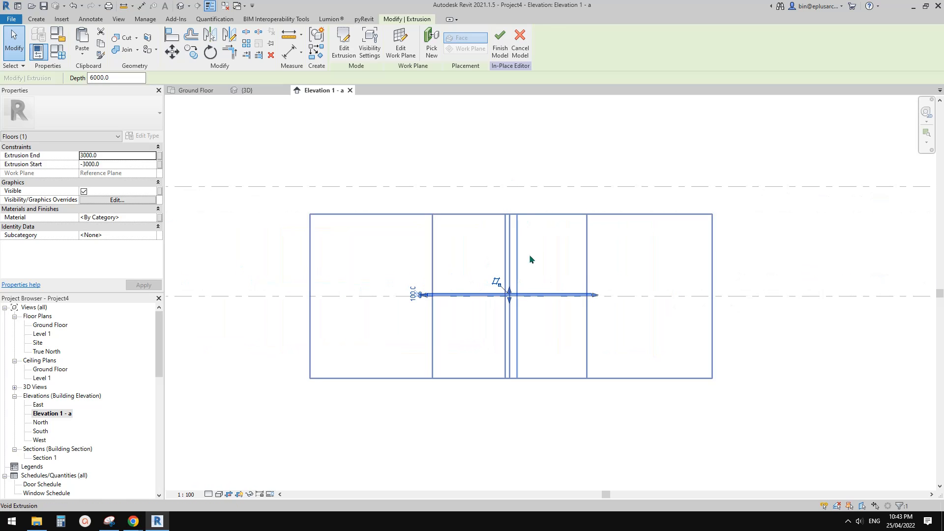
pyautogui.scroll(2, 566, 275)
pyautogui.press('m')
pyautogui.press('v')
pyautogui.click(659, 298)
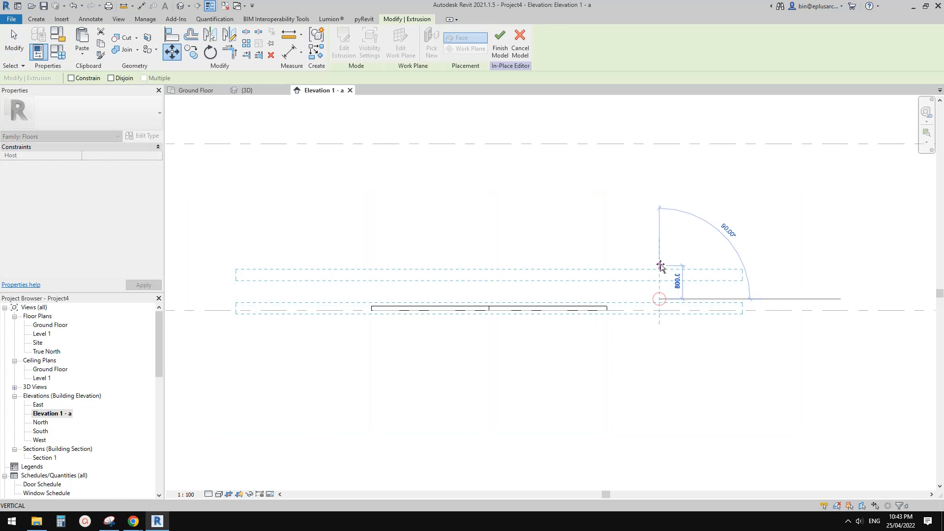
pyautogui.write('2500')
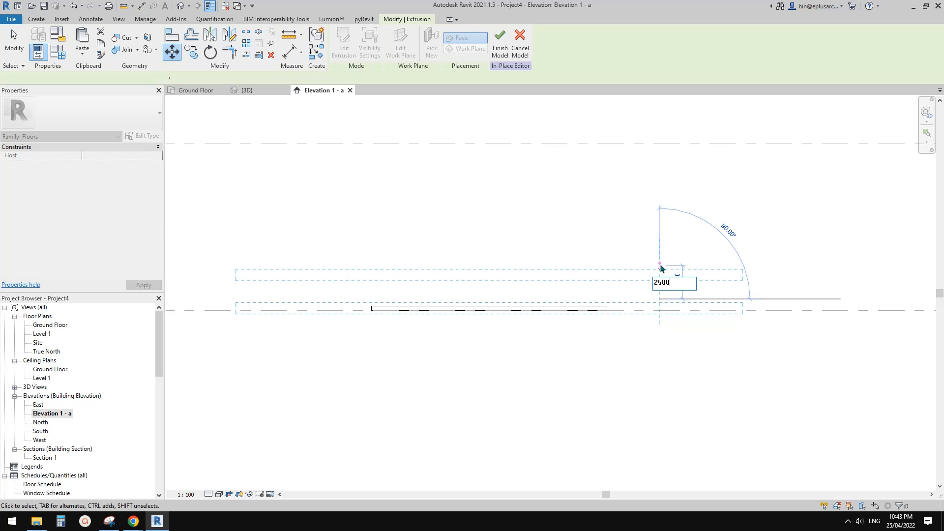
pyautogui.press('Return')
pyautogui.press('Escape')
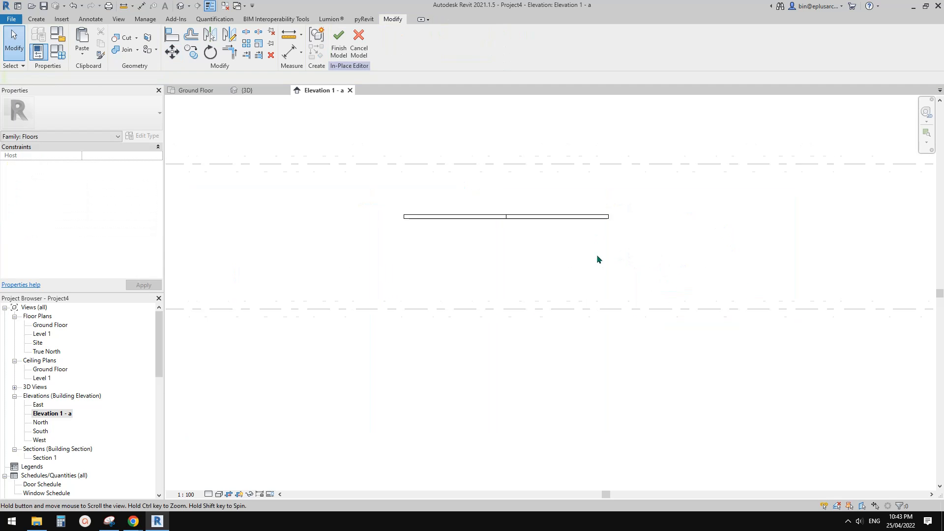
# - Try to copy the raised slab extrusion 5000 mm straight down
pyautogui.click(580, 227)
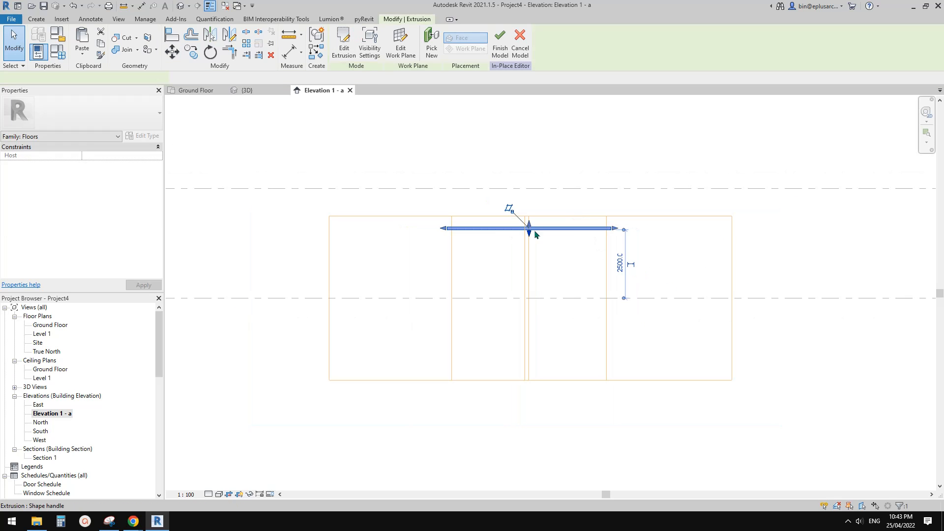
pyautogui.scroll(2, 493, 230)
pyautogui.click(493, 229)
pyautogui.press('r')
pyautogui.press('o')
pyautogui.moveTo(518, 224); pyautogui.dragTo(665, 212)
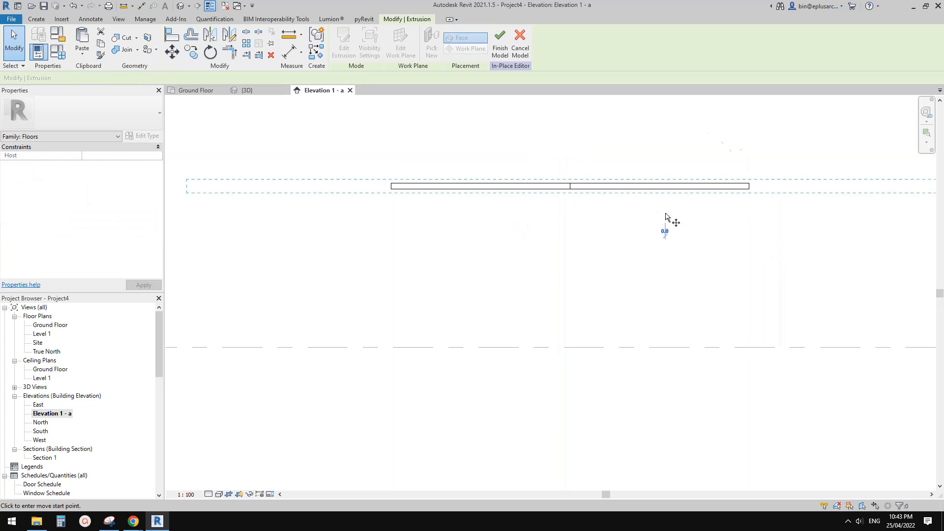
pyautogui.click(667, 231)
pyautogui.write('5000')
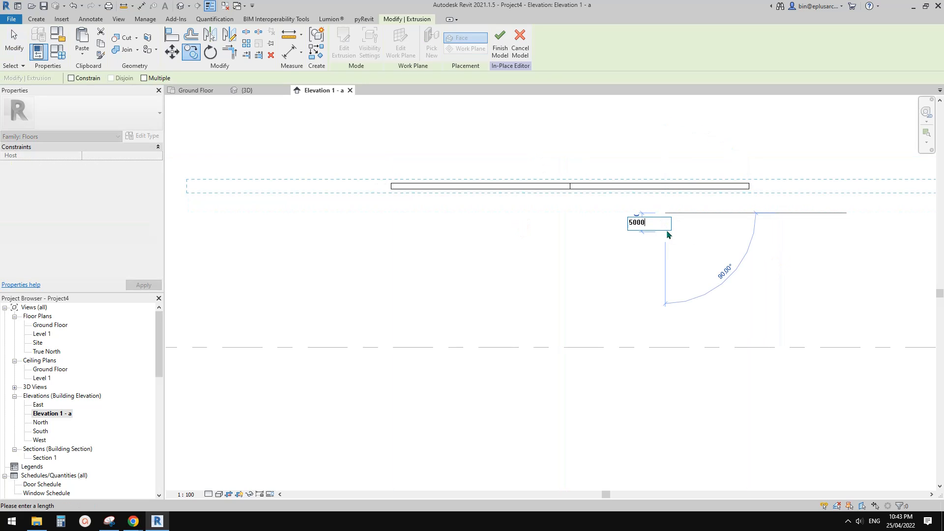
pyautogui.press('Return')
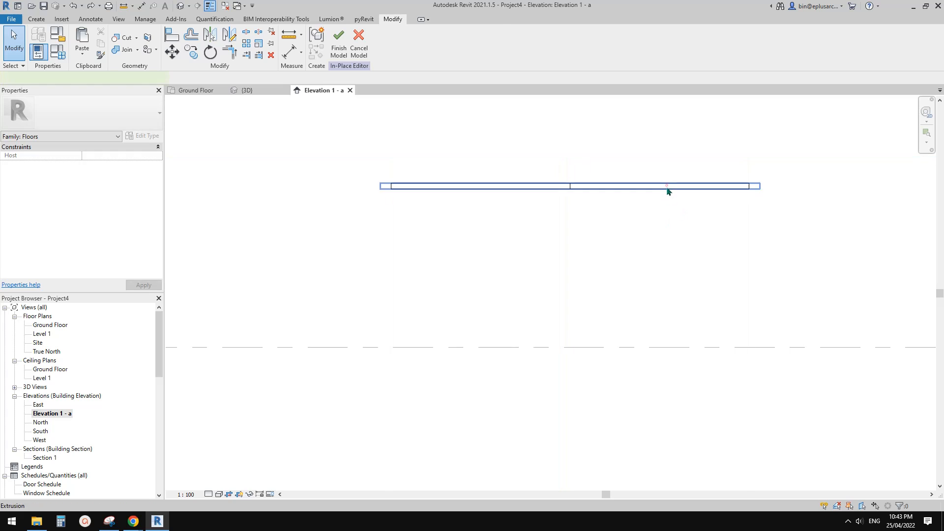
# - Copy the raised slab extrusion 500 mm straight down
pyautogui.press('c')
pyautogui.press('o')
pyautogui.click(677, 221)
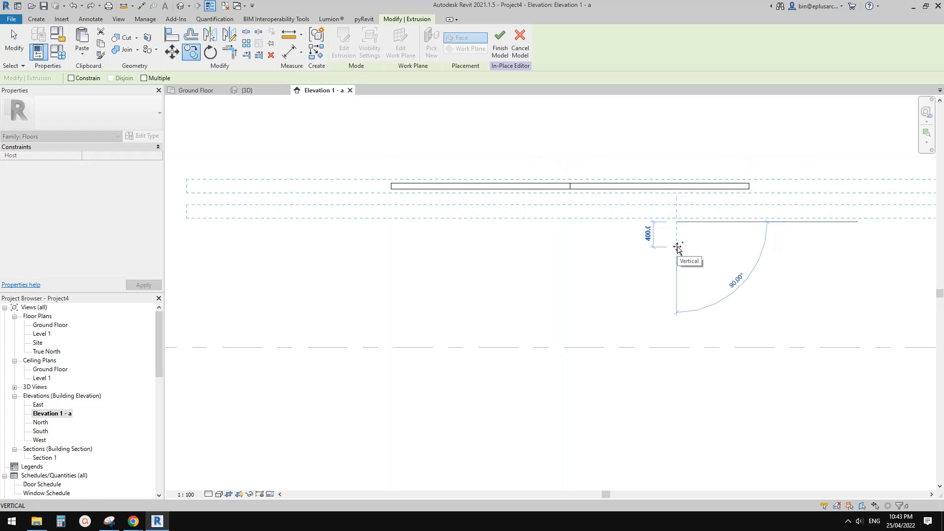
pyautogui.write('500')
pyautogui.press('Return')
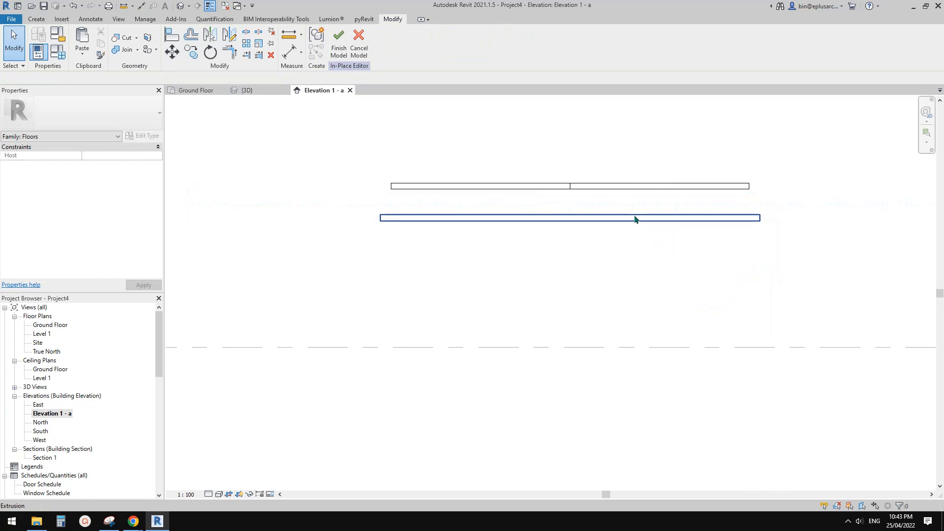
# - Stretch both ends of the copied lower slab extrusion outward in the elevation
pyautogui.click(635, 219)
pyautogui.moveTo(624, 239); pyautogui.dragTo(639, 245, button='middle')
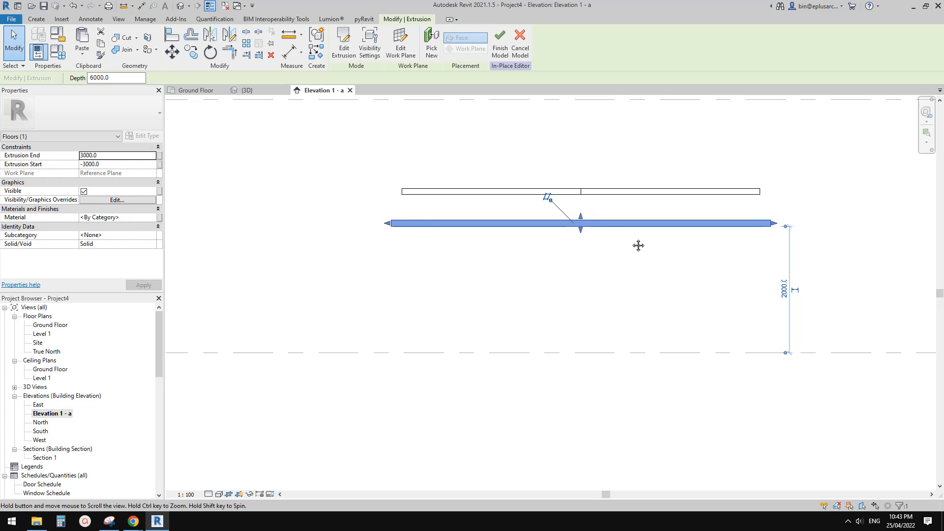
pyautogui.scroll(-1, 634, 242)
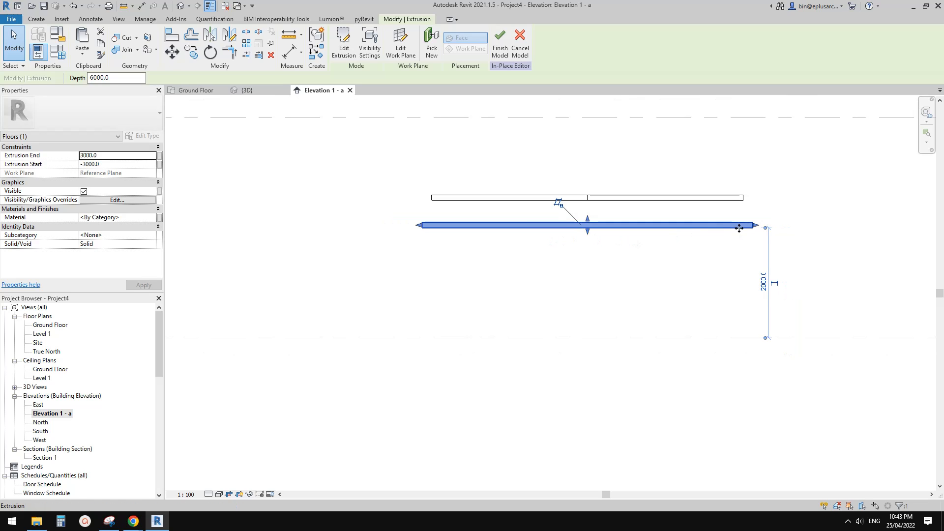
pyautogui.moveTo(745, 245); pyautogui.dragTo(729, 246, button='middle')
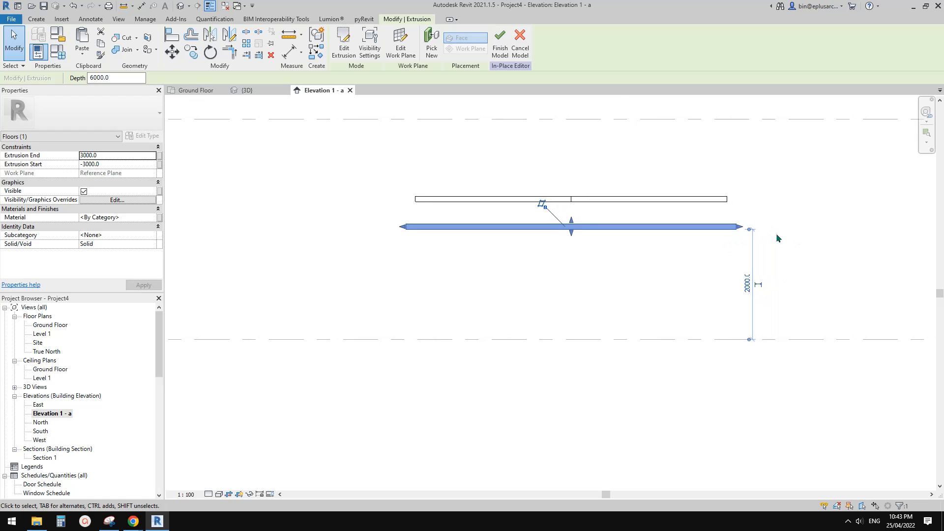
pyautogui.moveTo(740, 227); pyautogui.dragTo(809, 226)
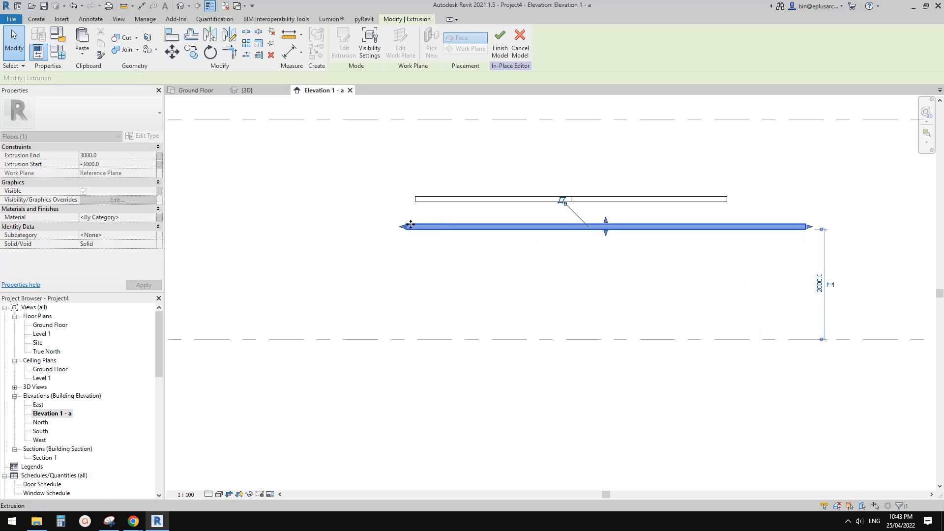
pyautogui.moveTo(399, 227); pyautogui.dragTo(331, 226)
pyautogui.moveTo(671, 172); pyautogui.dragTo(670, 192, button='middle')
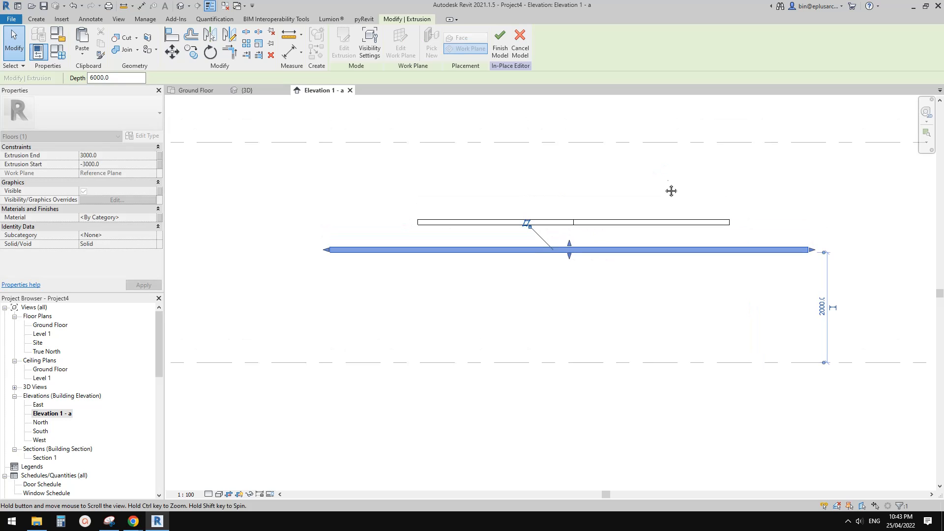
pyautogui.click(243, 312)
# - Inspect the two slab extrusions and the void extrusion in the 3D view from several angles
pyautogui.doubleClick(51, 325)
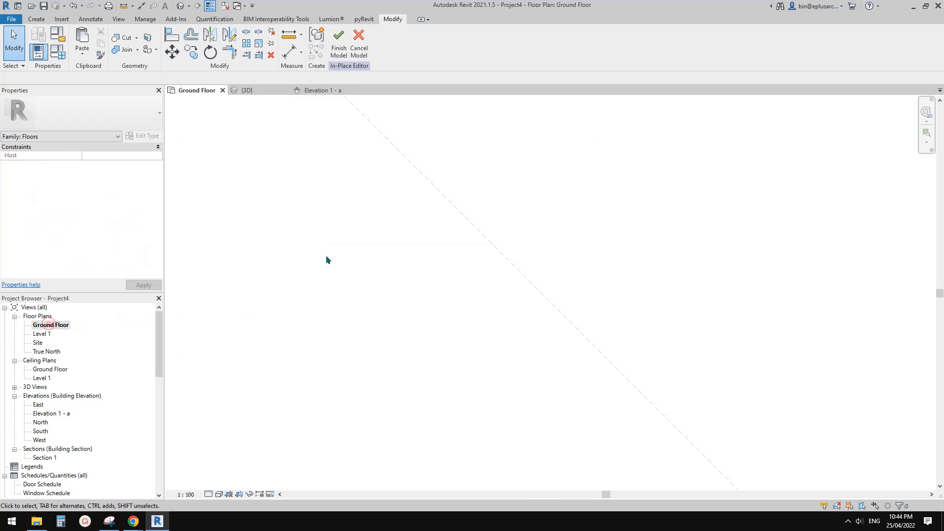
pyautogui.click(181, 6)
pyautogui.keyDown('shift'); pyautogui.moveTo(586, 225); pyautogui.dragTo(657, 175, button='middle'); pyautogui.keyUp('shift')
pyautogui.keyDown('shift'); pyautogui.moveTo(657, 175); pyautogui.dragTo(659, 190, button='middle'); pyautogui.keyUp('shift')
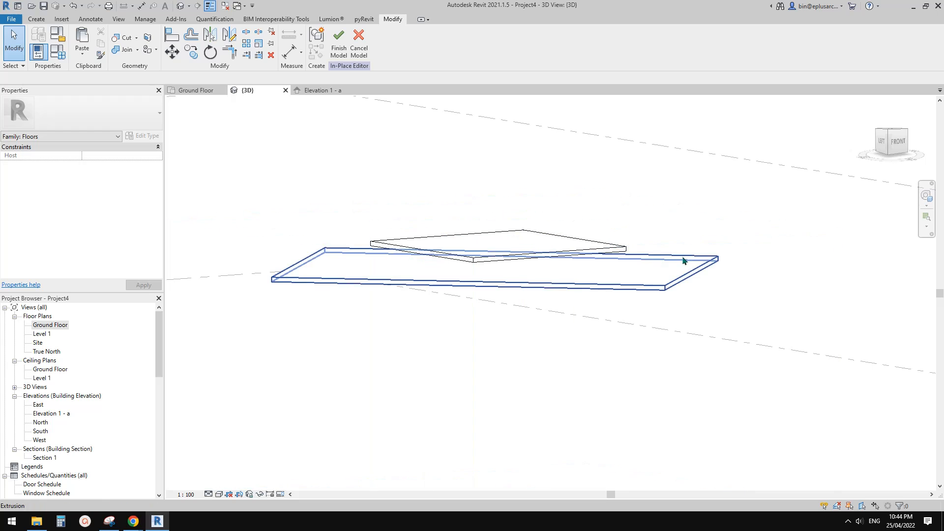
pyautogui.click(622, 253)
pyautogui.keyDown('shift'); pyautogui.moveTo(601, 270); pyautogui.dragTo(653, 287, button='middle'); pyautogui.keyUp('shift')
pyautogui.keyDown('shift'); pyautogui.moveTo(660, 238); pyautogui.dragTo(699, 248, button='middle'); pyautogui.keyUp('shift')
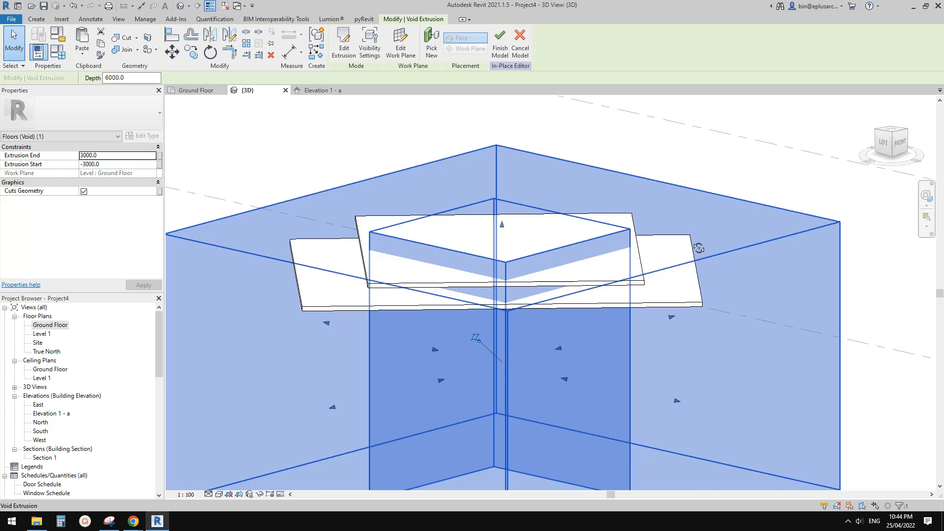
pyautogui.scroll(-2, 694, 245)
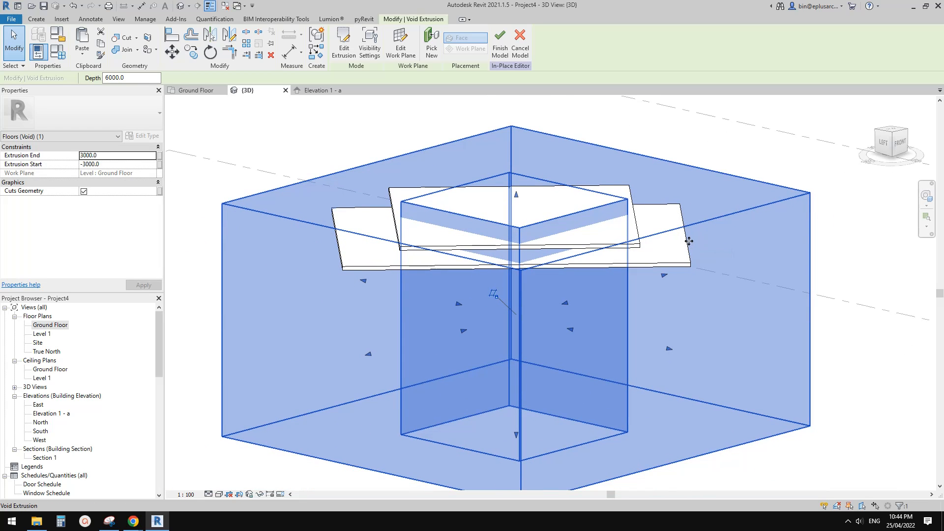
pyautogui.press('Escape')
pyautogui.keyDown('shift'); pyautogui.moveTo(689, 241); pyautogui.dragTo(689, 255, button='middle'); pyautogui.keyUp('shift')
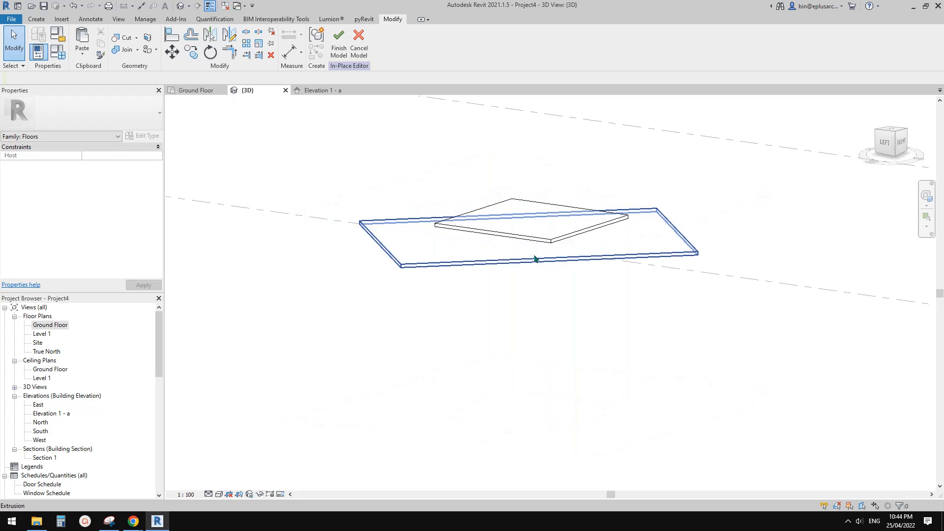
pyautogui.keyDown('shift'); pyautogui.moveTo(676, 245); pyautogui.dragTo(647, 271, button='middle'); pyautogui.keyUp('shift')
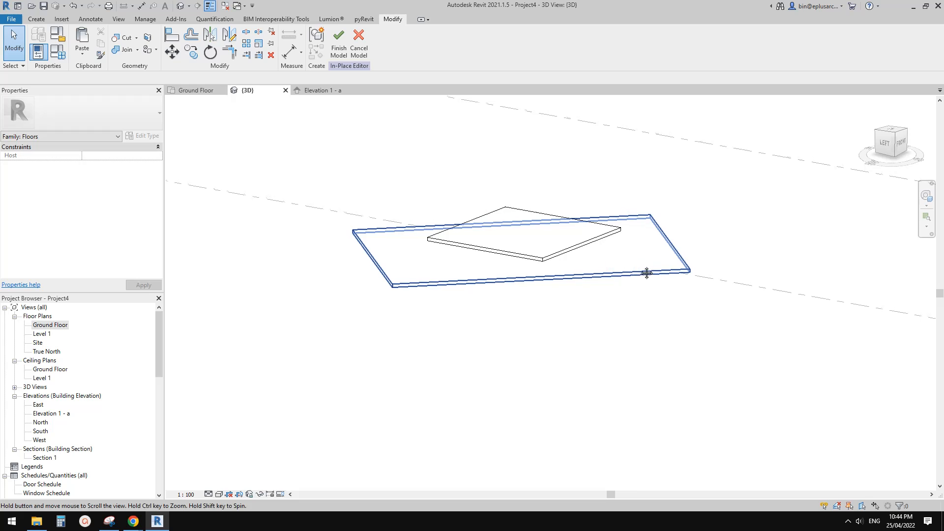
# - Delete the widened lower slab extrusion and finish the in-place model
pyautogui.click(670, 247)
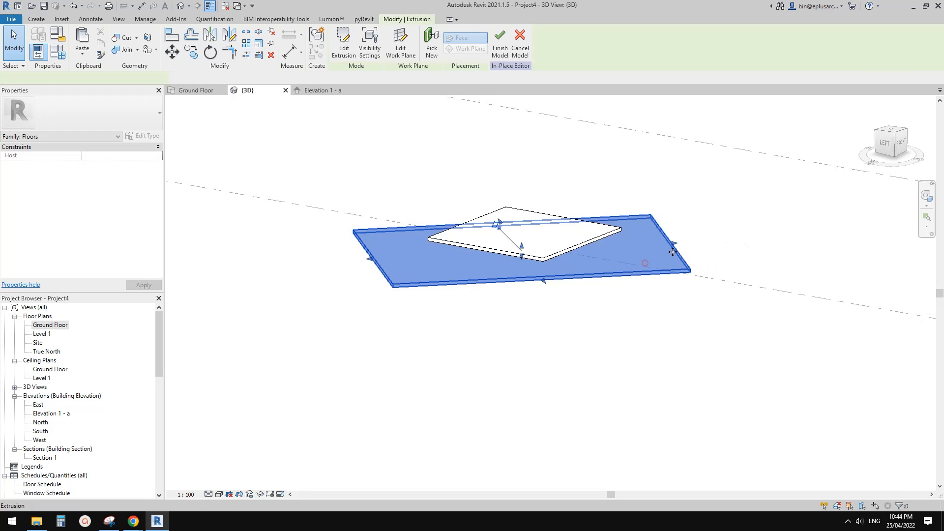
pyautogui.press('Delete')
pyautogui.moveTo(654, 248); pyautogui.dragTo(662, 250, button='middle')
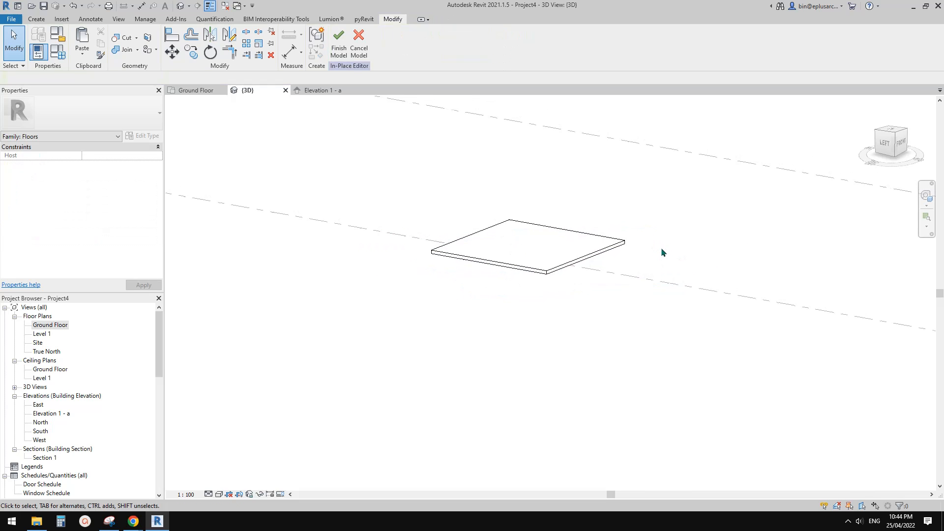
pyautogui.click(337, 56)
# - Duplicate the finished in-place floor at the same location and open the duplicate for in-place editing
pyautogui.click(616, 248)
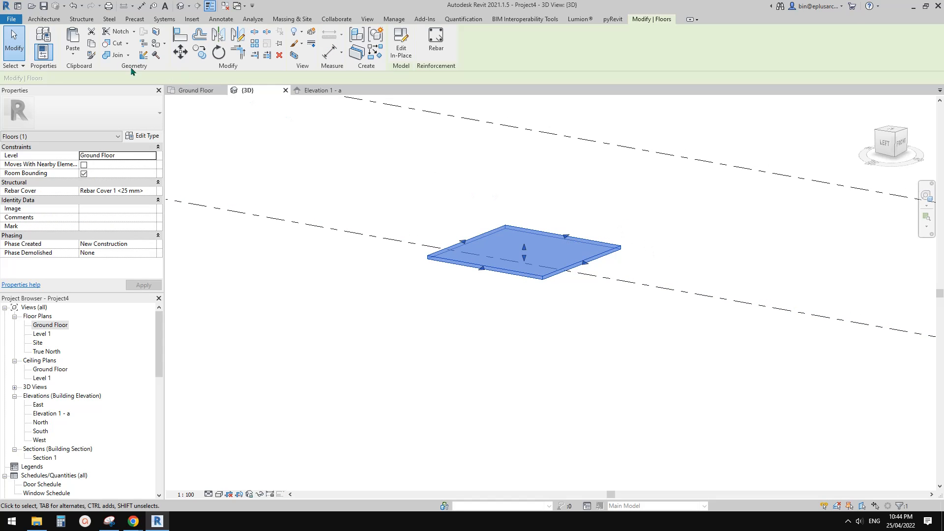
pyautogui.click(74, 53)
pyautogui.click(109, 150)
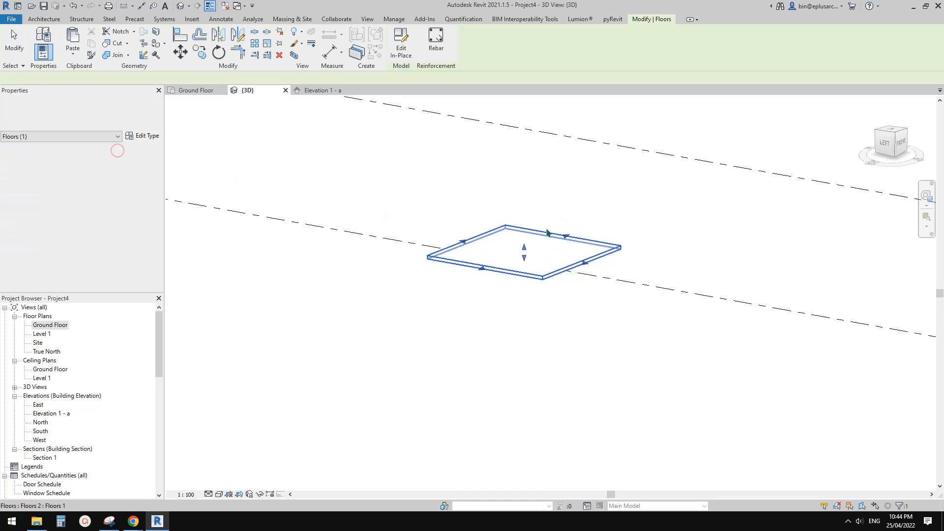
pyautogui.click(399, 49)
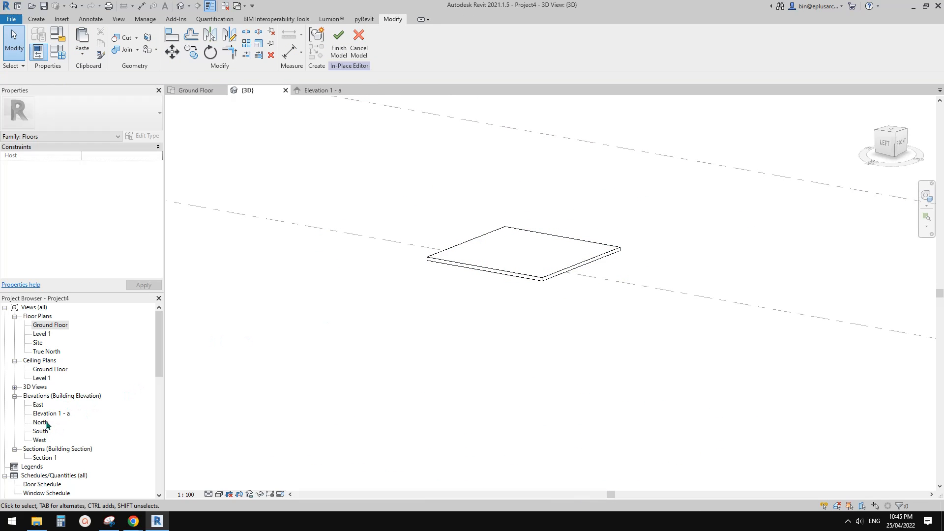
# - In Elevation 1 - a, move the duplicate slab extrusion straight down by 500 mm and stretch both of its ends outward
pyautogui.doubleClick(47, 414)
pyautogui.click(619, 219)
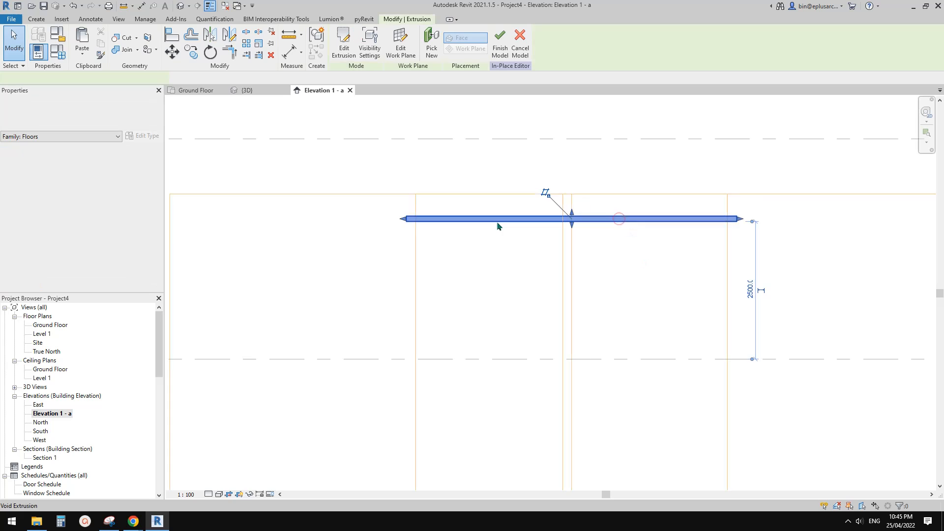
pyautogui.press('m')
pyautogui.press('v')
pyautogui.click(671, 259)
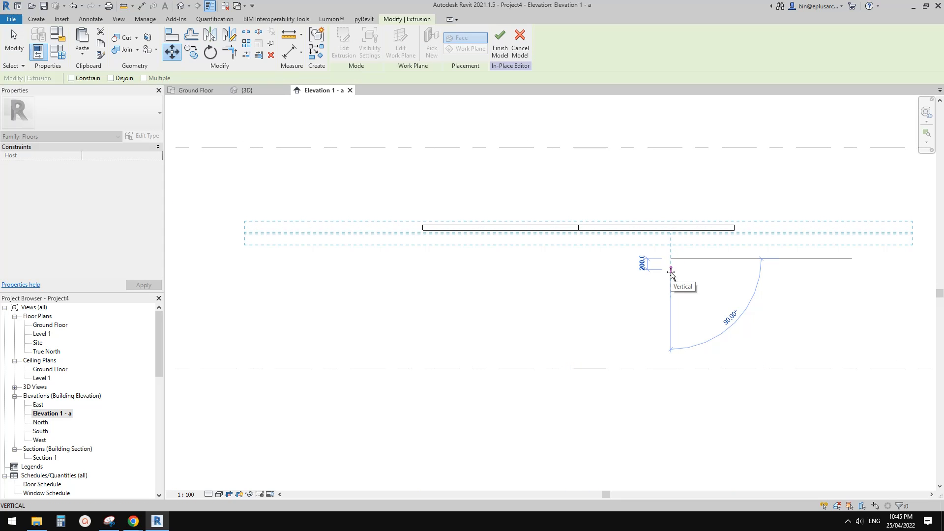
pyautogui.press('Return')
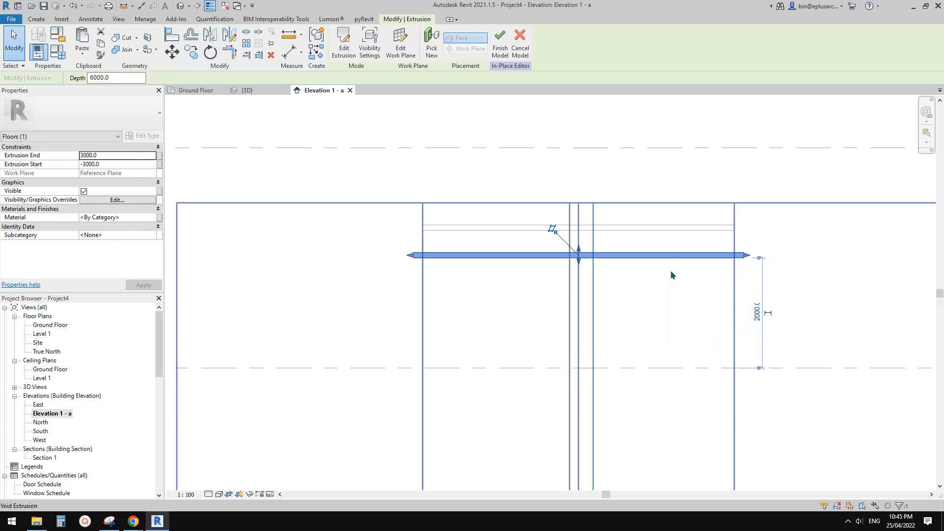
pyautogui.moveTo(745, 256); pyautogui.dragTo(832, 257)
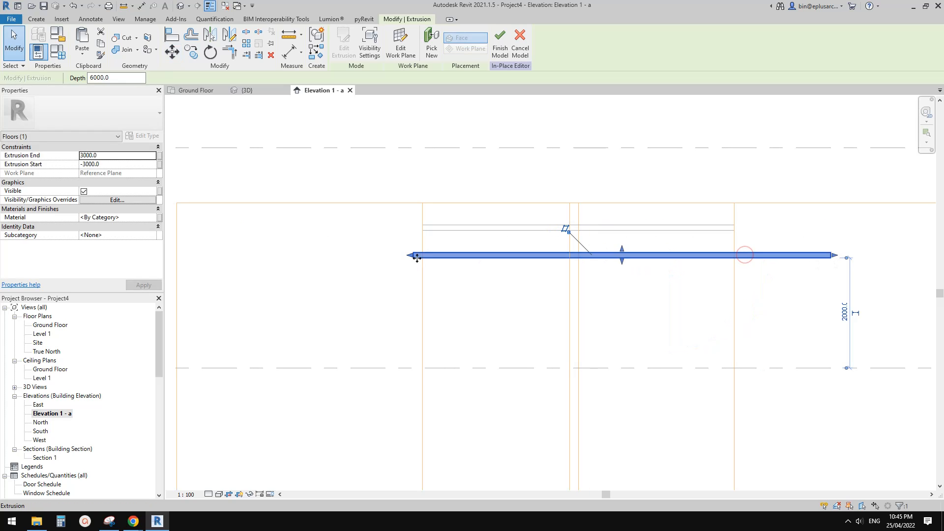
pyautogui.moveTo(410, 257); pyautogui.dragTo(343, 257)
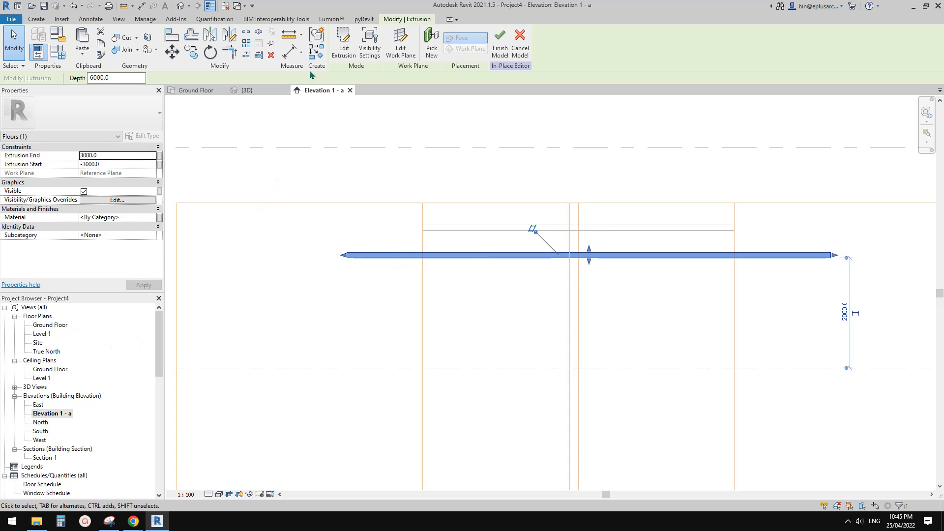
# - In the 3D view, edit the void extrusion's sketch, offsetting its inner square outward by 1500 mm without keeping a copy, and finish the sketch
pyautogui.click(191, 5)
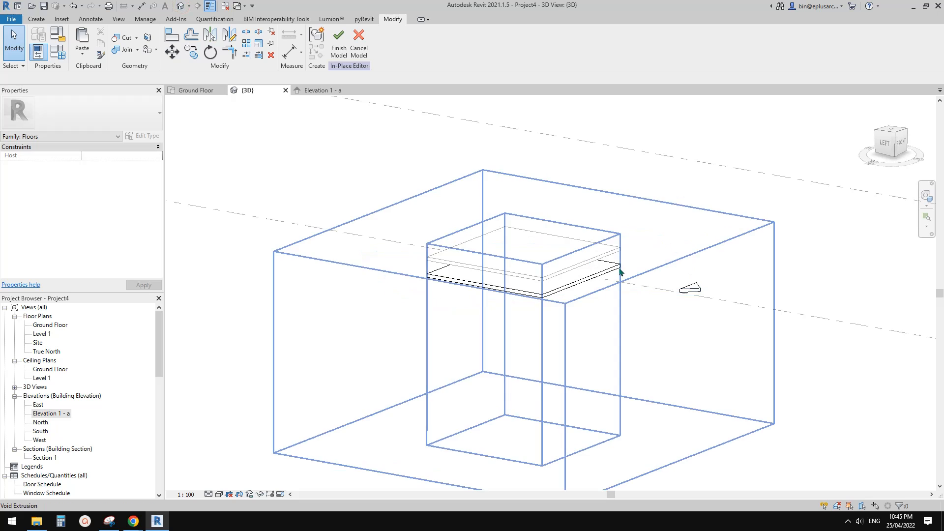
pyautogui.click(673, 270)
pyautogui.keyDown('shift'); pyautogui.moveTo(584, 275); pyautogui.dragTo(546, 383, button='middle'); pyautogui.keyUp('shift')
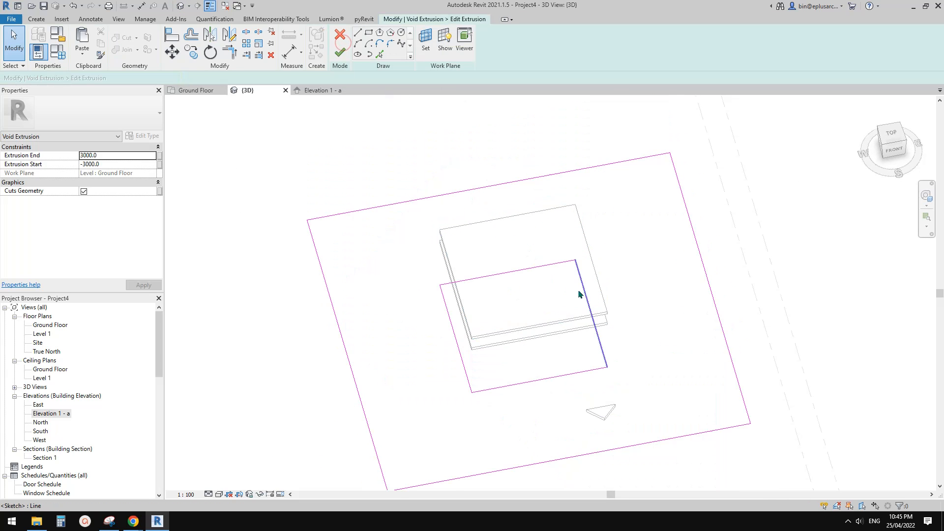
pyautogui.press('o')
pyautogui.press('f')
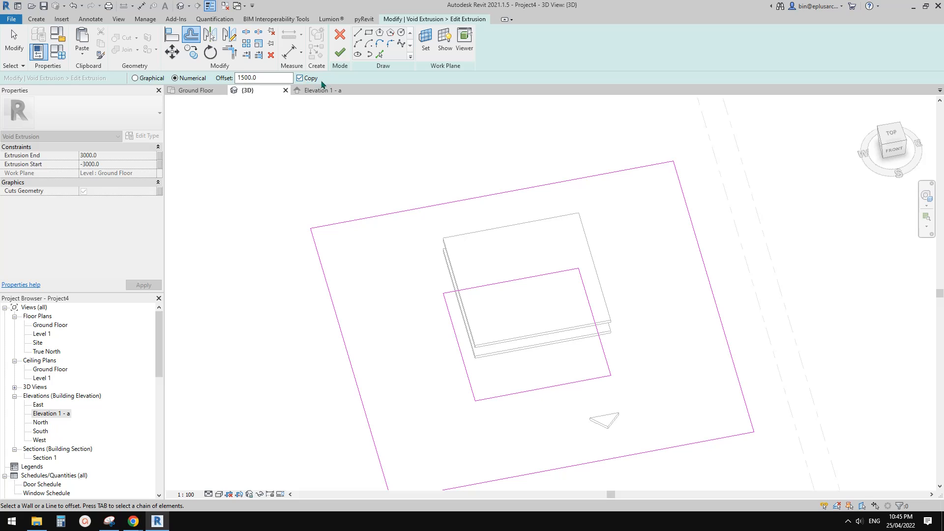
pyautogui.press('Tab')
pyautogui.click(525, 277)
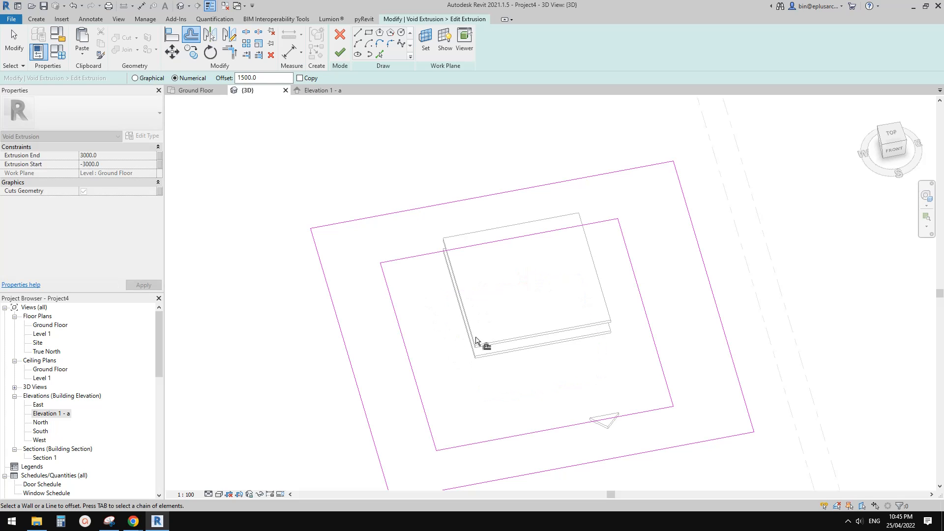
pyautogui.press('Escape')
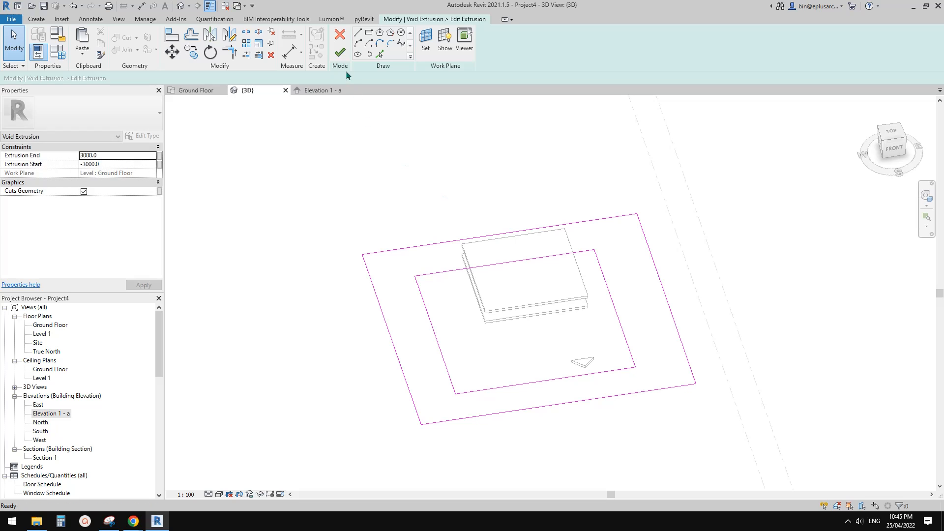
pyautogui.click(340, 52)
pyautogui.keyDown('shift'); pyautogui.moveTo(634, 235); pyautogui.dragTo(619, 283, button='middle'); pyautogui.keyUp('shift')
pyautogui.press('Escape')
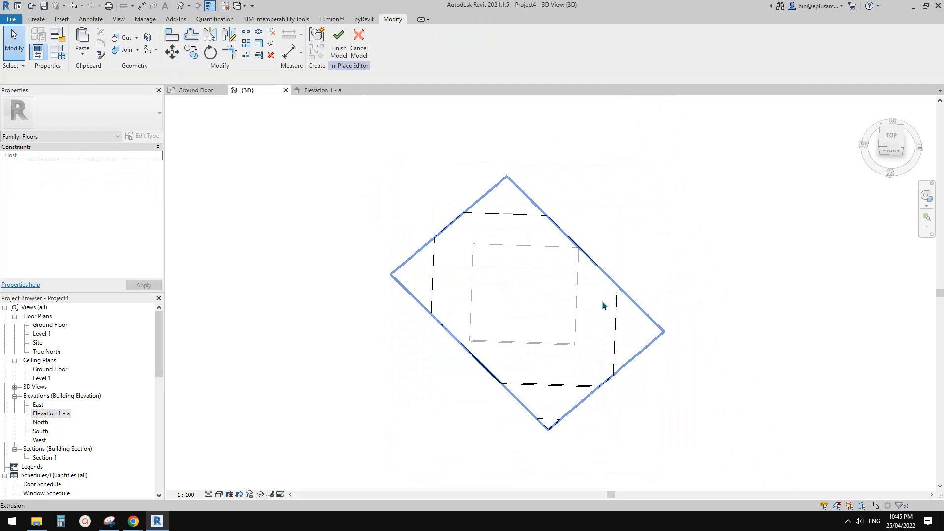
# - Stretch the lower slab's two long edges outward to an extrusion end of about 5486 mm and start of about -6604 mm
pyautogui.click(601, 301)
pyautogui.moveTo(587, 252); pyautogui.dragTo(635, 222)
pyautogui.moveTo(465, 359); pyautogui.dragTo(397, 418)
pyautogui.click(665, 347)
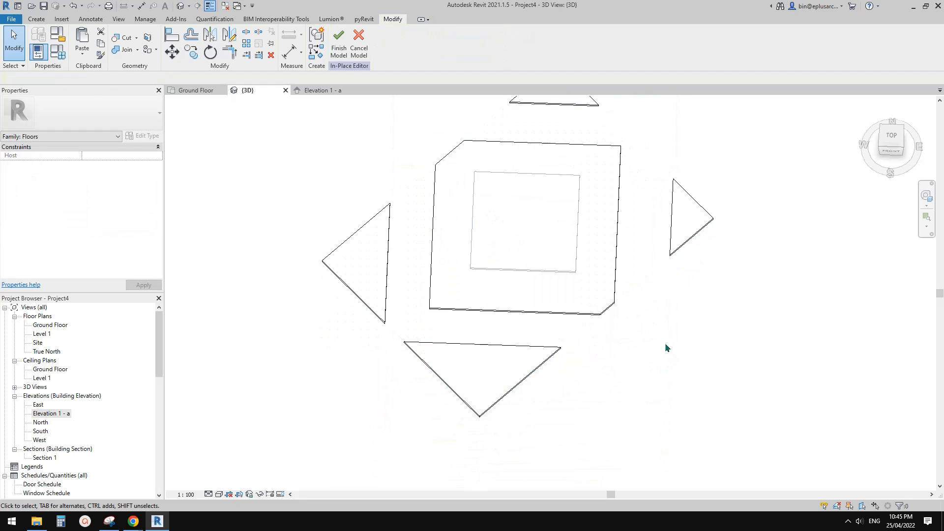
# - Stretch the void extrusion's outer boundary outward on all four sides until it reaches past the lower slab's corners
pyautogui.click(669, 259)
pyautogui.scroll(-3, 671, 275)
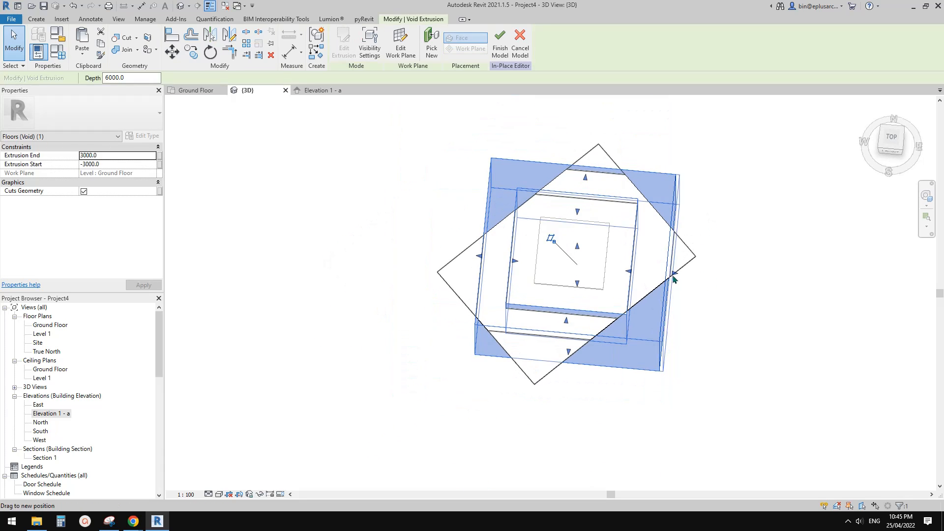
pyautogui.moveTo(674, 280); pyautogui.dragTo(753, 283)
pyautogui.moveTo(479, 257); pyautogui.dragTo(415, 253)
pyautogui.moveTo(560, 272); pyautogui.dragTo(556, 301, button='middle')
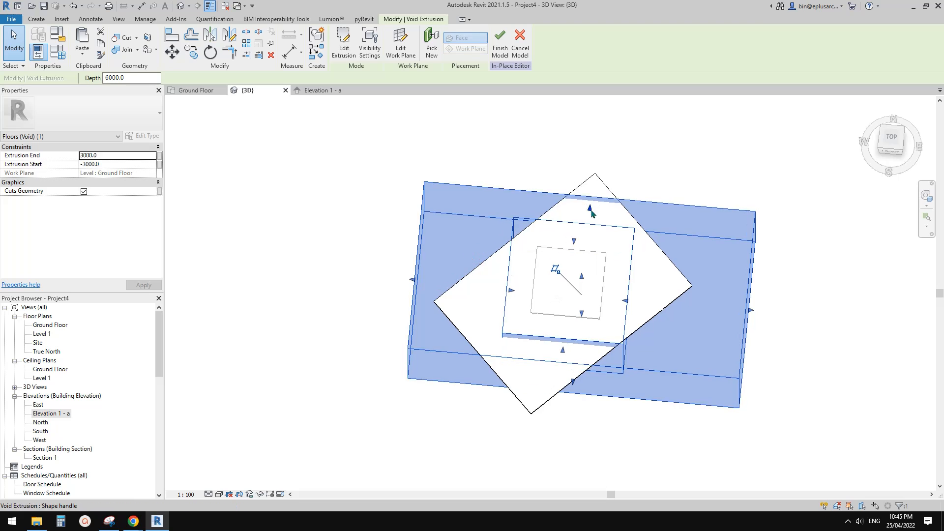
pyautogui.moveTo(592, 209); pyautogui.dragTo(596, 149)
pyautogui.moveTo(650, 261); pyautogui.dragTo(654, 218, button='middle')
pyautogui.moveTo(576, 340); pyautogui.dragTo(573, 399)
pyautogui.click(798, 380)
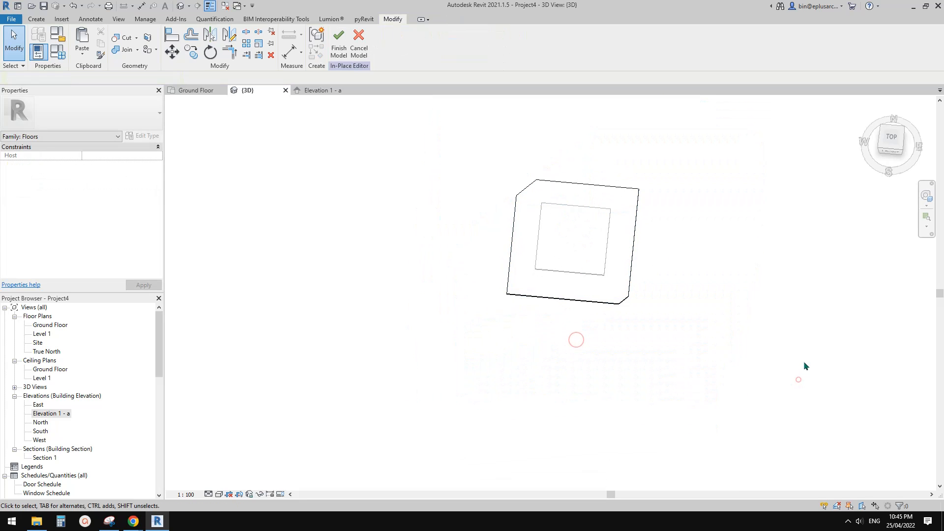
# - Stretch the lower slab's remaining two opposite edges outward to fill the cut corners inside the void ring
pyautogui.keyDown('shift'); pyautogui.moveTo(639, 392); pyautogui.dragTo(715, 322, button='middle'); pyautogui.keyUp('shift')
pyautogui.scroll(4, 639, 276)
pyautogui.click(659, 246)
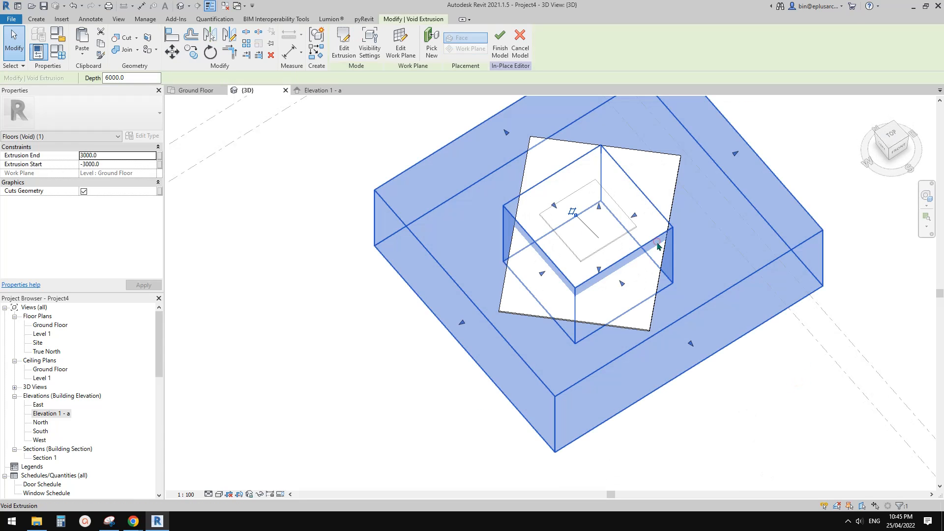
pyautogui.click(663, 235)
pyautogui.moveTo(666, 243); pyautogui.dragTo(708, 249)
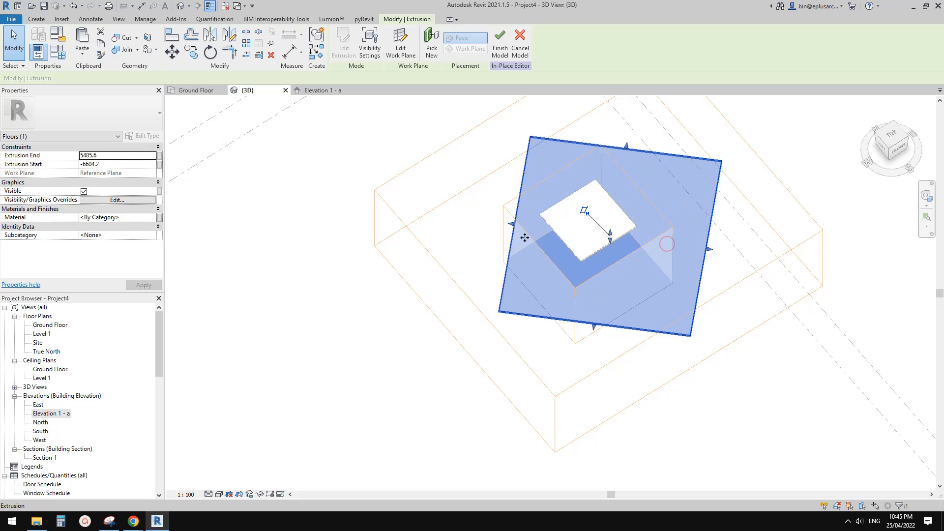
pyautogui.moveTo(525, 238); pyautogui.dragTo(469, 238)
pyautogui.click(816, 200)
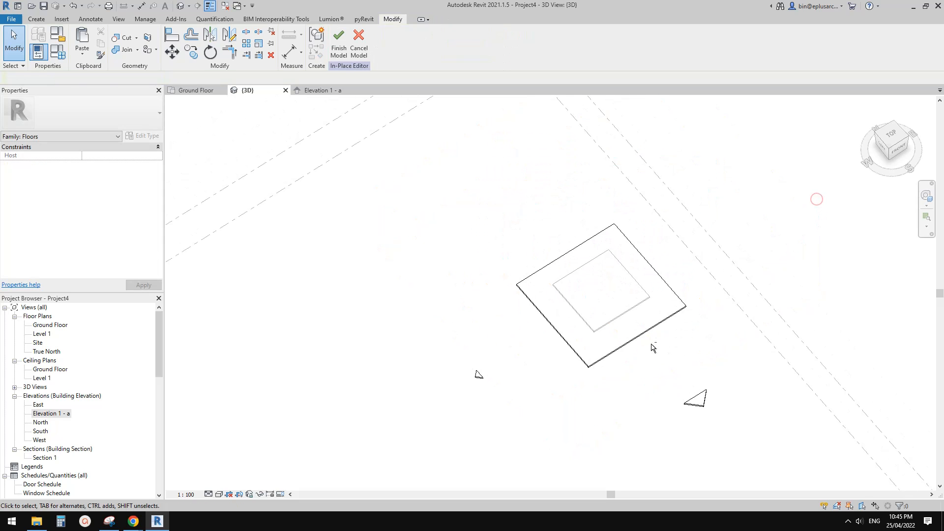
pyautogui.keyDown('shift'); pyautogui.moveTo(677, 329); pyautogui.dragTo(717, 382, button='middle'); pyautogui.keyUp('shift')
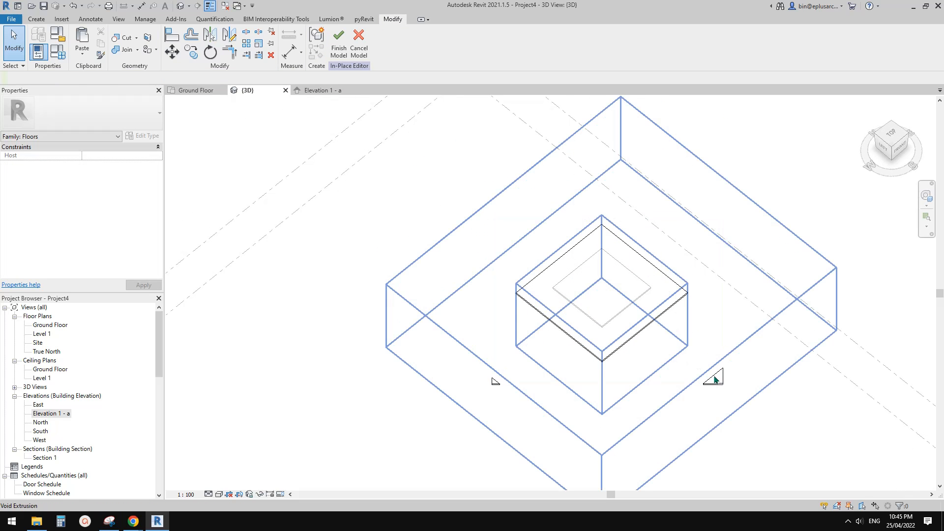
# - Open the Elevation 1 - a view and check the platform reference image in the browser document before returning to Revit
pyautogui.click(715, 380)
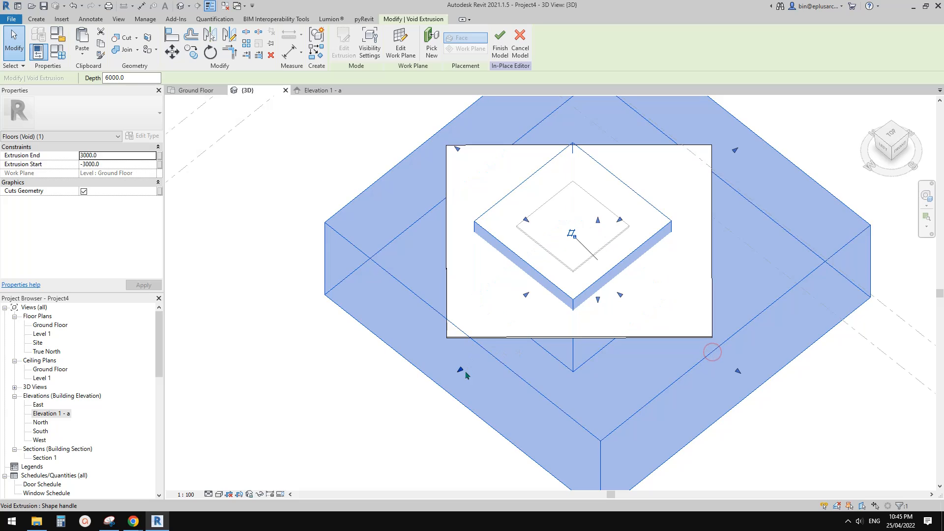
pyautogui.keyDown('shift'); pyautogui.moveTo(466, 375); pyautogui.dragTo(585, 345, button='middle'); pyautogui.keyUp('shift')
pyautogui.press('Escape')
pyautogui.click(42, 422)
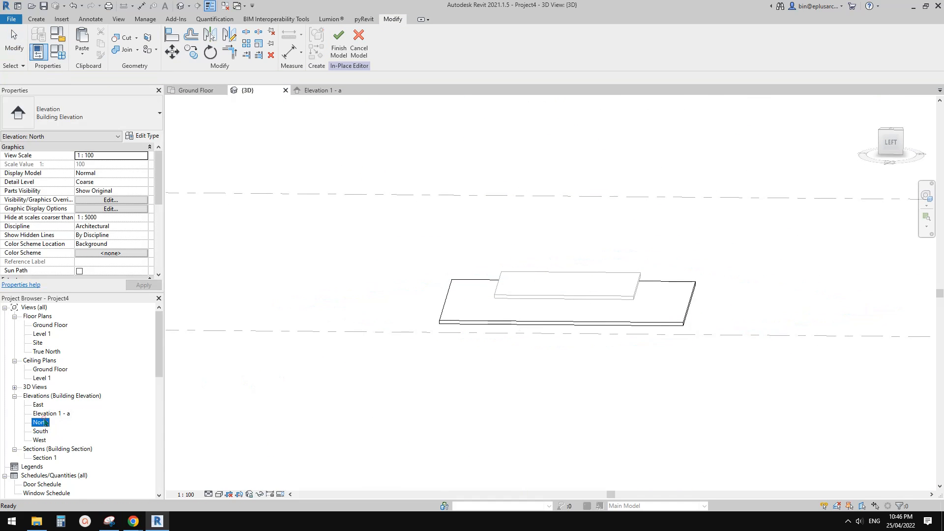
pyautogui.doubleClick(47, 415)
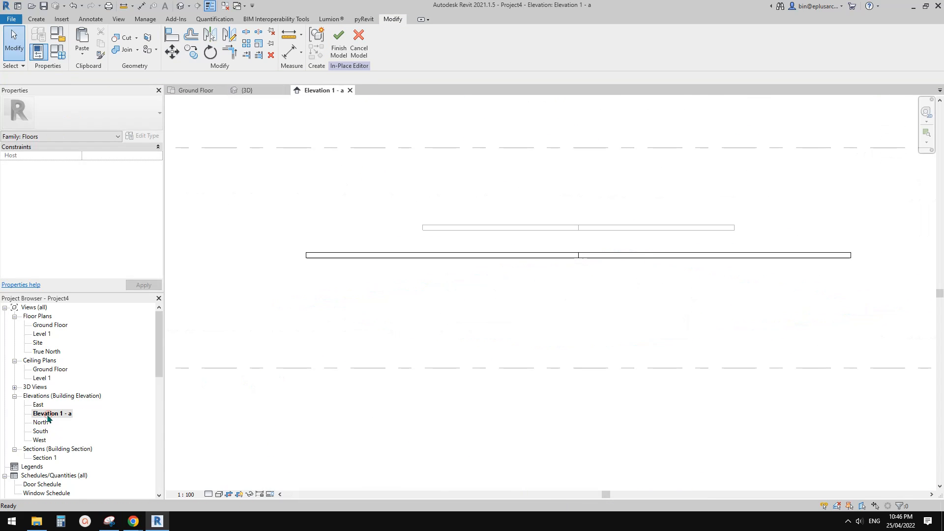
pyautogui.click(489, 258)
pyautogui.click(295, 445)
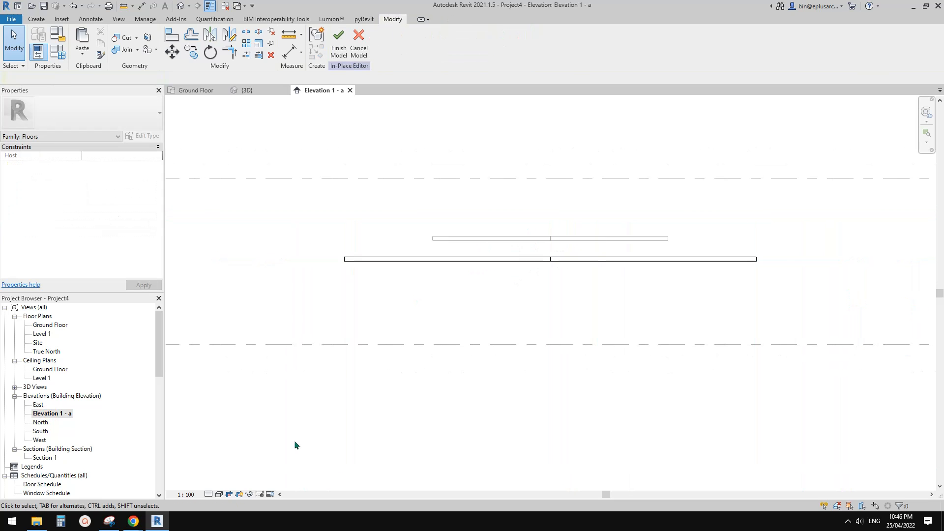
pyautogui.moveTo(133, 520)
pyautogui.click(177, 481)
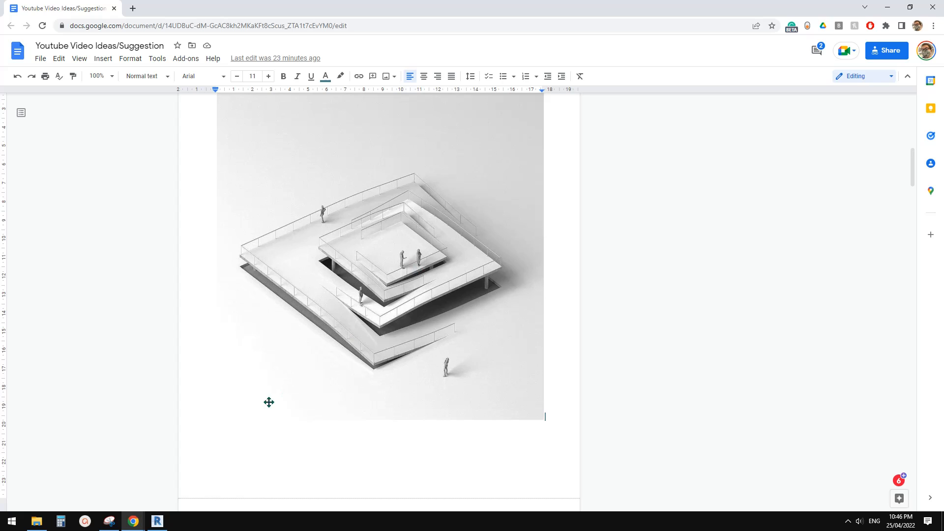
pyautogui.click(157, 521)
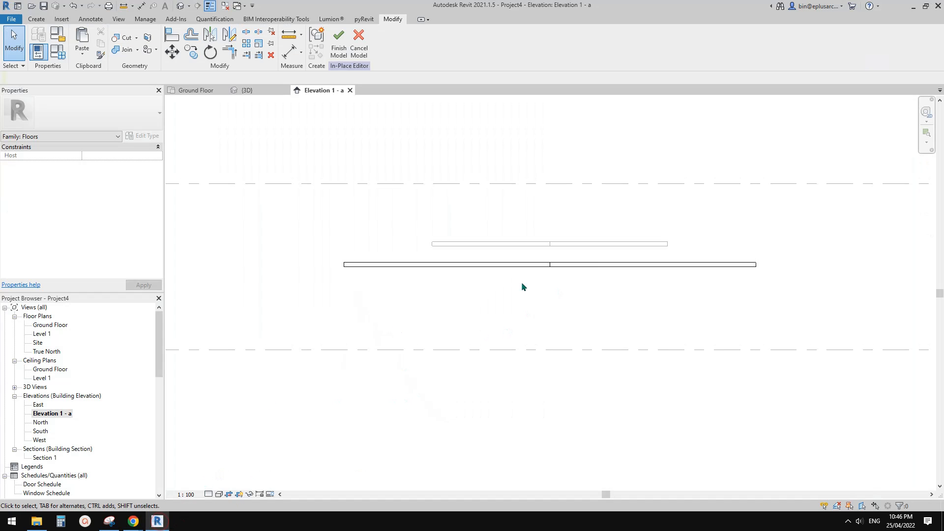
# - Draw two vertical reference planes about 2828 mm apart, down from the midpoints of the upper slab's two halves past the lower slab
pyautogui.scroll(1, 495, 249)
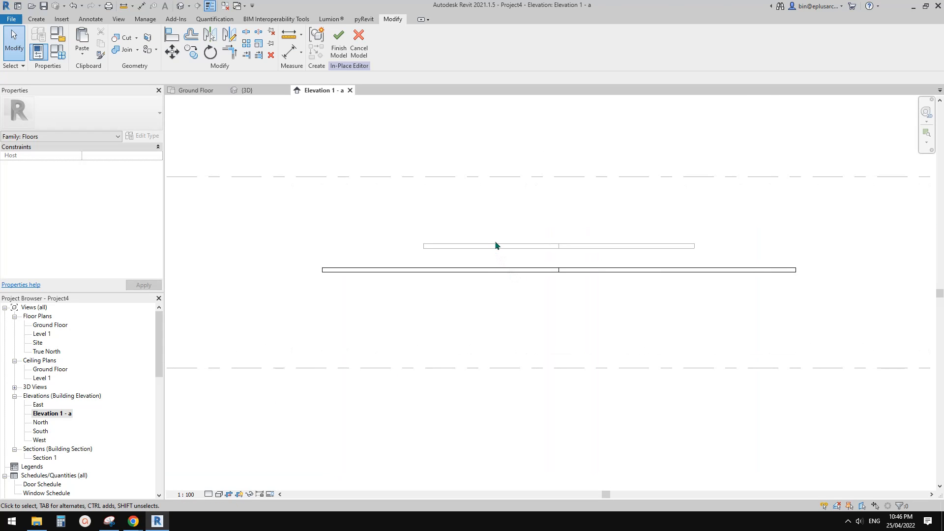
pyautogui.moveTo(494, 249); pyautogui.dragTo(495, 251, button='middle')
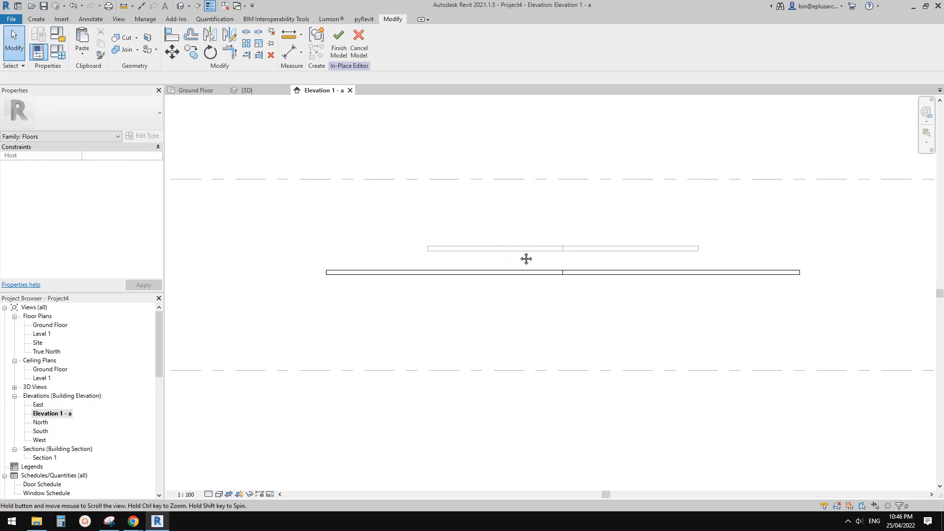
pyautogui.press('r')
pyautogui.press('p')
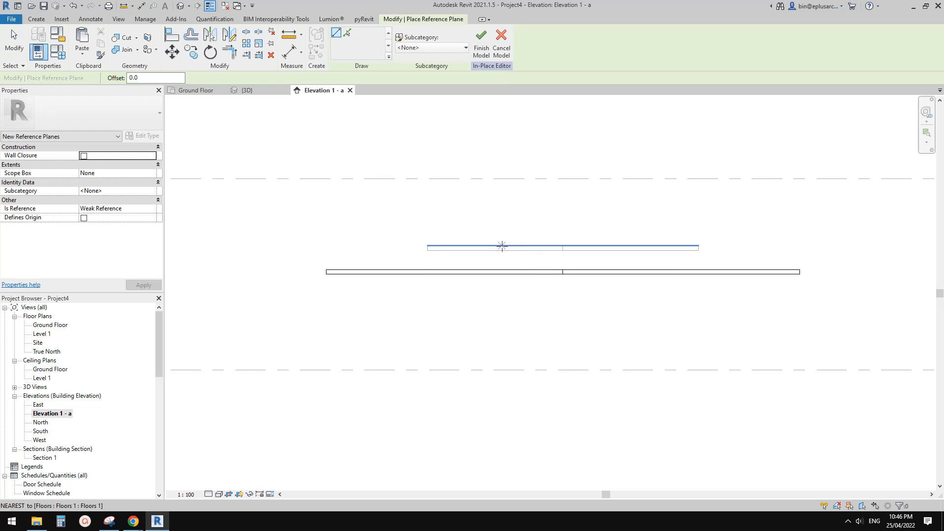
pyautogui.click(495, 245)
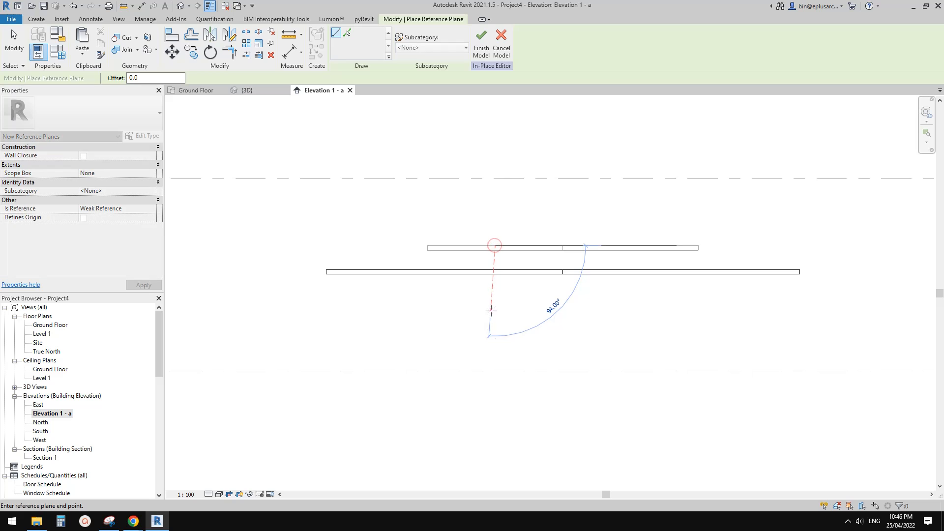
pyautogui.click(494, 317)
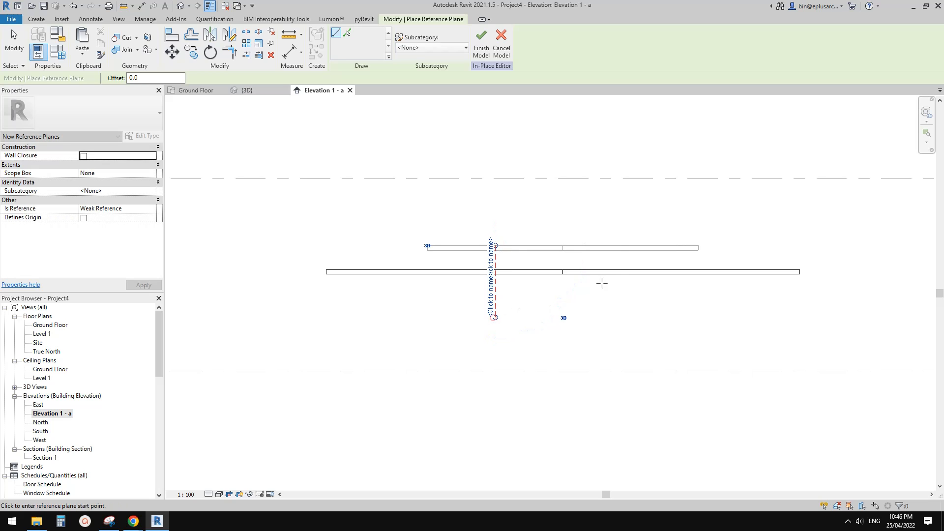
pyautogui.click(631, 251)
pyautogui.click(631, 298)
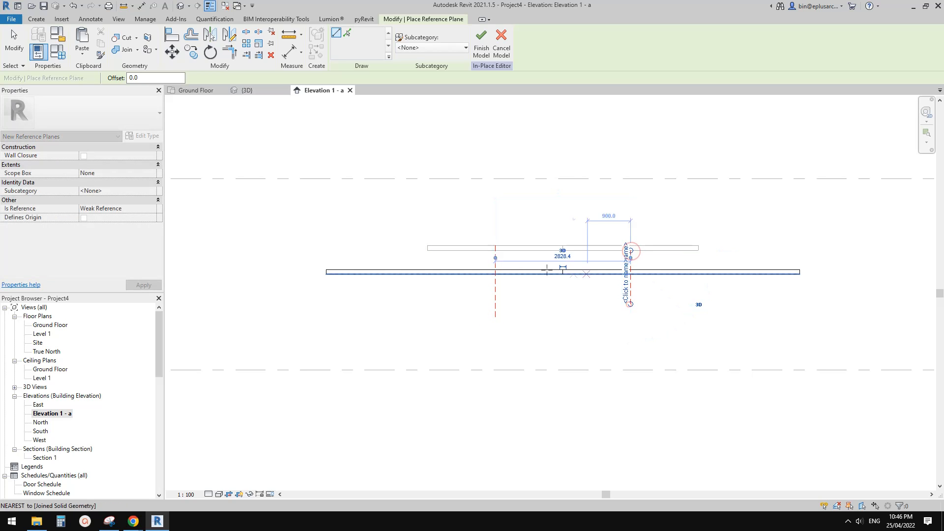
pyautogui.press('Escape')
pyautogui.press('Escape')
# - Edit the lower slab's extrusion sketch and copy its rectangular profile upward to align with the upper slab
pyautogui.click(462, 279)
pyautogui.click(468, 272)
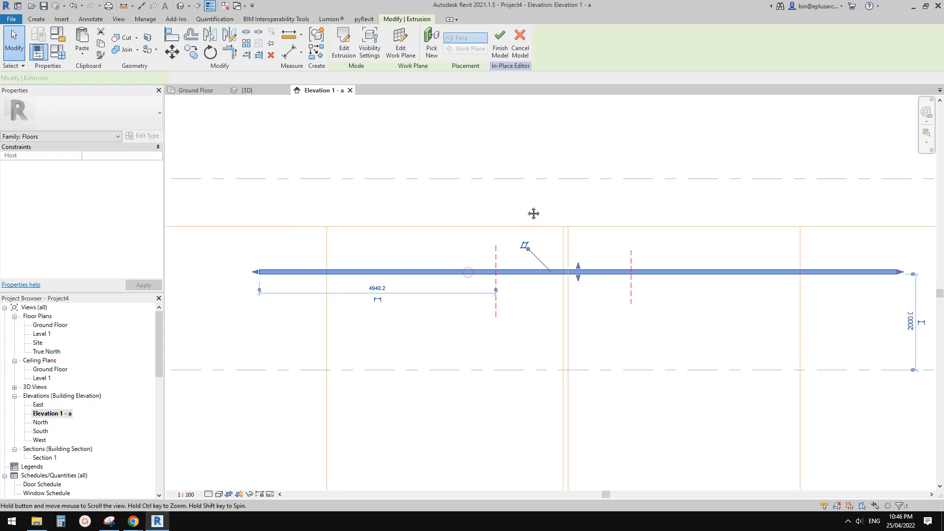
pyautogui.moveTo(415, 145); pyautogui.dragTo(419, 147, button='middle')
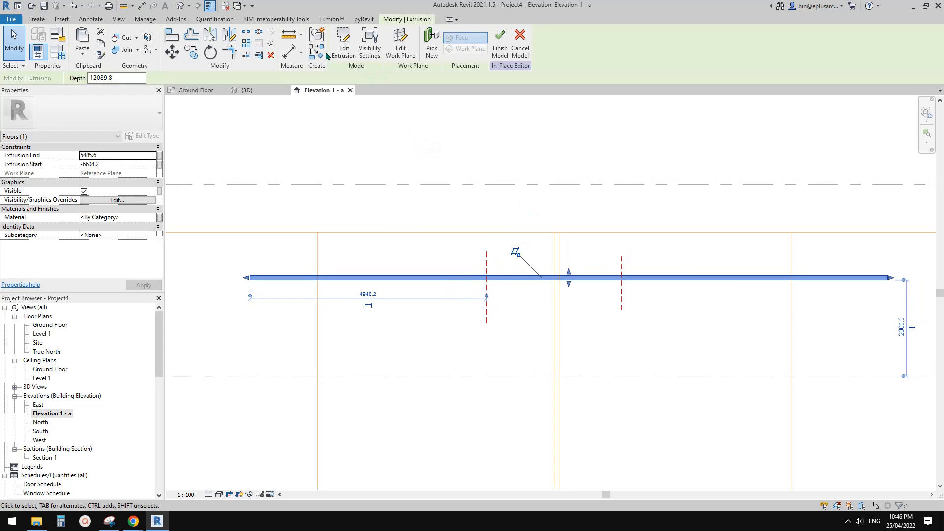
pyautogui.click(341, 49)
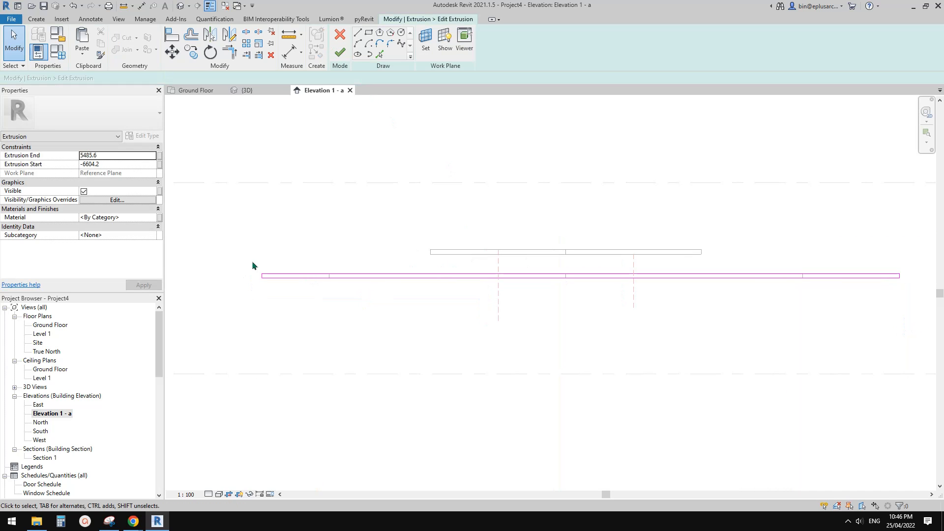
pyautogui.click(335, 276)
pyautogui.press('c')
pyautogui.press('o')
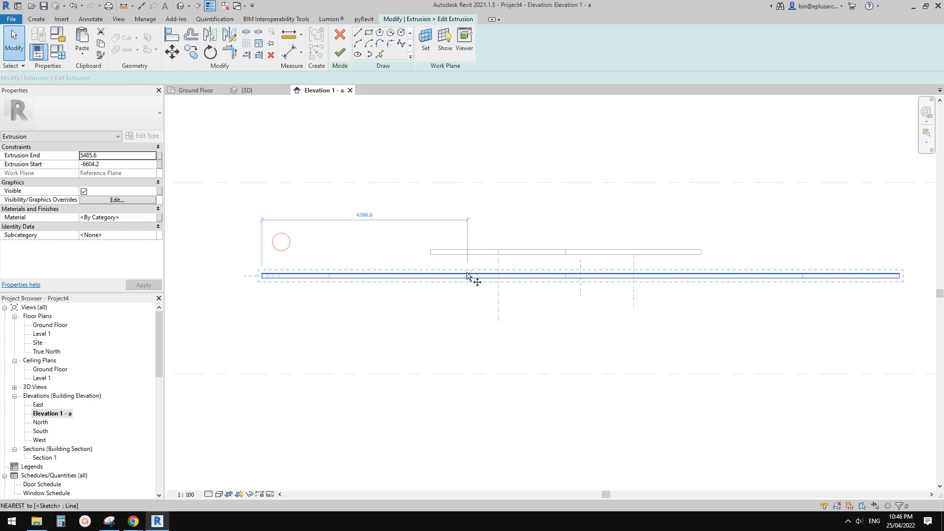
pyautogui.click(461, 276)
pyautogui.click(462, 252)
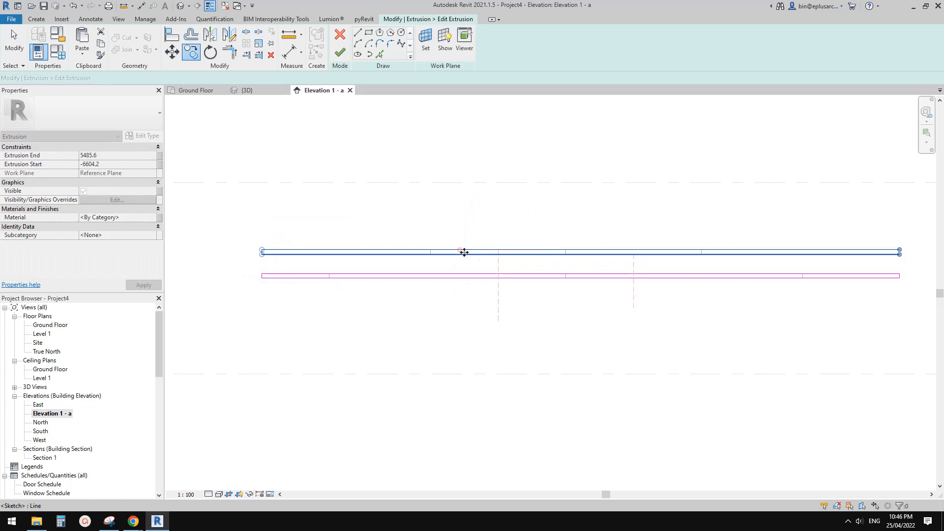
pyautogui.scroll(2, 503, 259)
pyautogui.press('Escape')
pyautogui.press('Escape')
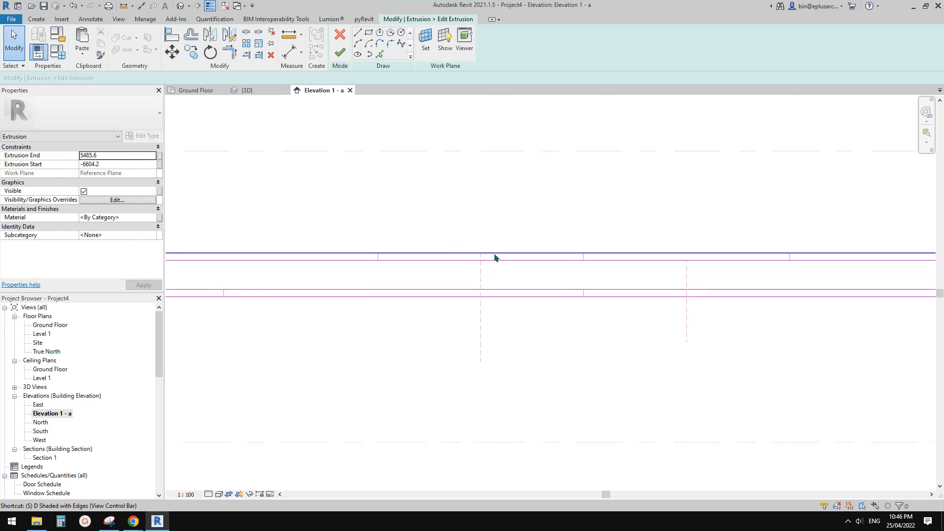
# - Sketch a diagonal about 2872 mm long from the copied profile's top edge at one reference plane to the lower profile's top edge at the other
pyautogui.press('Delete')
pyautogui.click(358, 32)
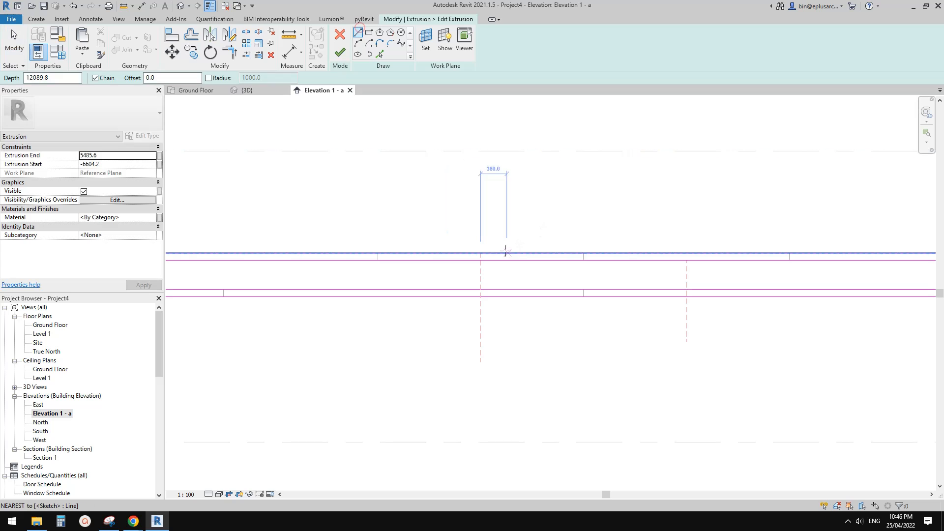
pyautogui.click(480, 253)
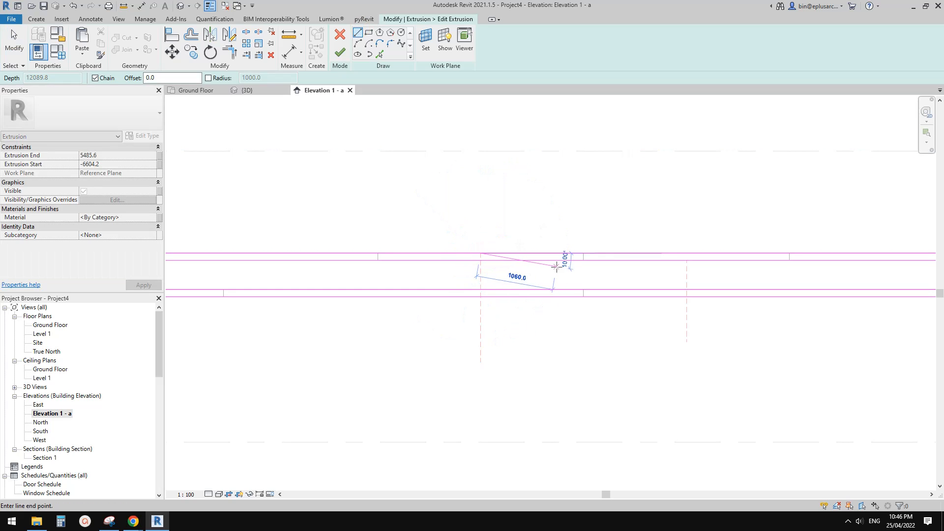
pyautogui.moveTo(611, 296); pyautogui.dragTo(602, 295, button='middle')
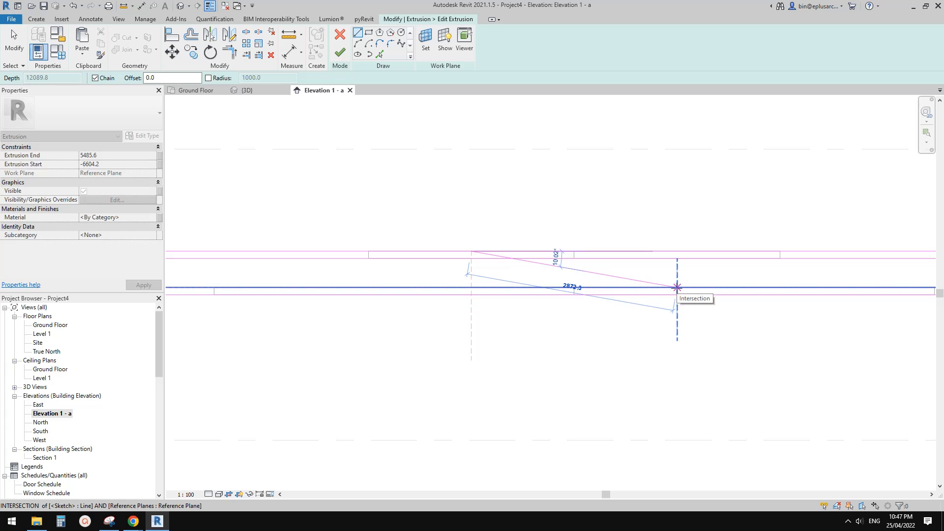
pyautogui.click(678, 288)
pyautogui.press('Escape')
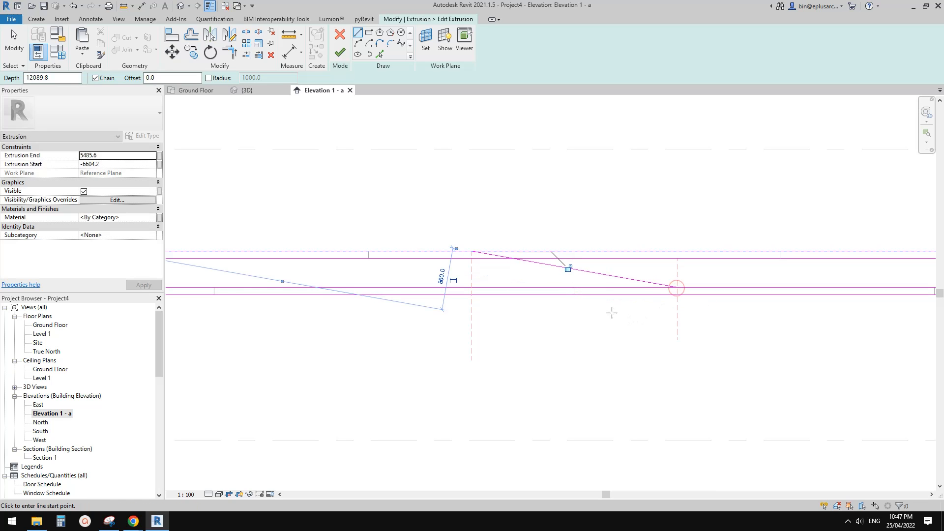
pyautogui.moveTo(611, 312); pyautogui.dragTo(628, 299, button='middle')
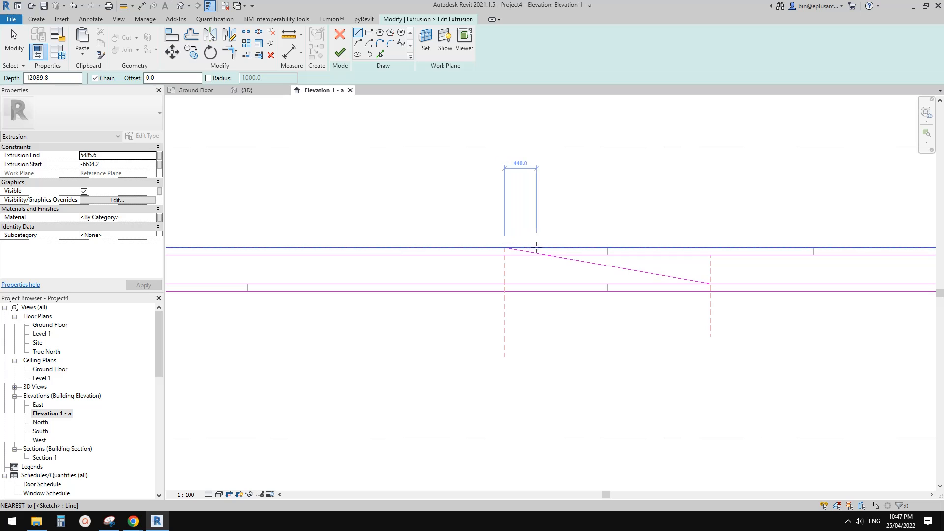
# - Sketch a vertical line about 560 mm long downward from the diagonal's midpoint, crossing the lower profile
pyautogui.click(608, 266)
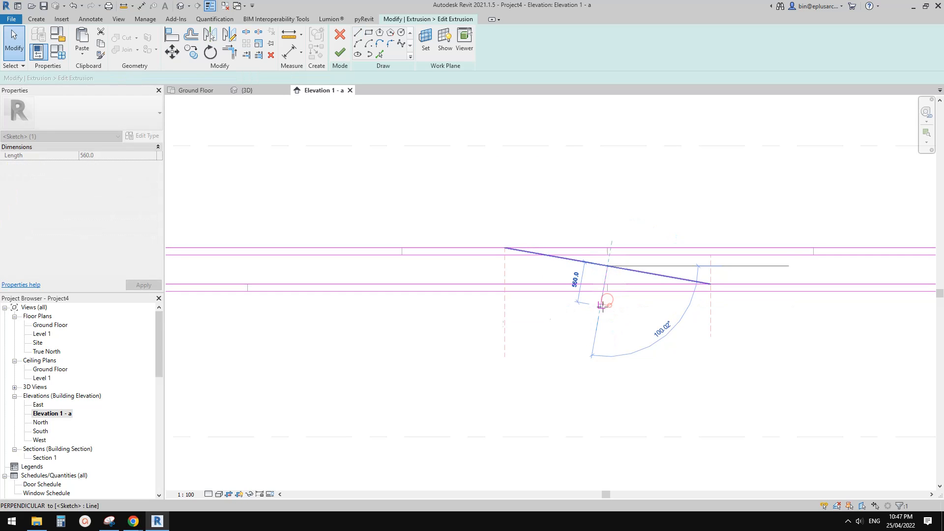
pyautogui.click(608, 308)
pyautogui.press('Escape')
pyautogui.press('Escape')
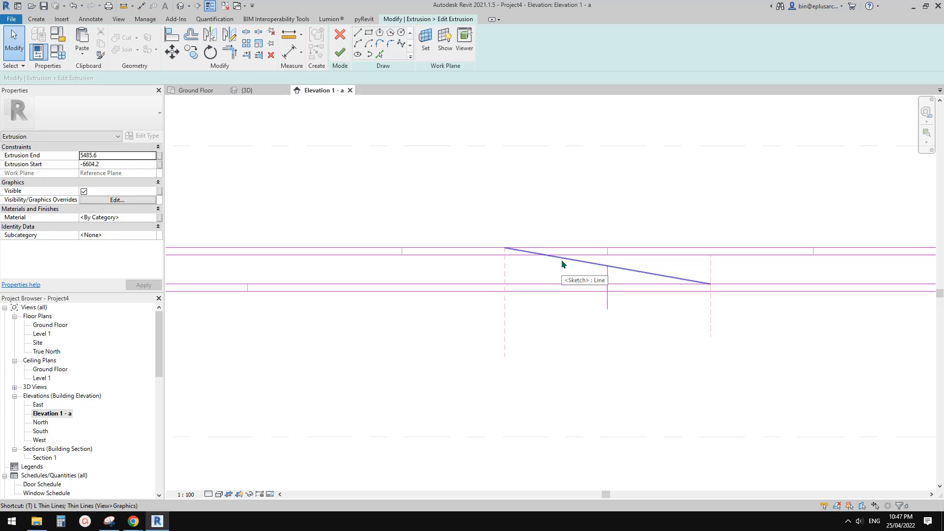
# - Trim the copied profile's top edge back to the diagonal's upper end, and delete the diagonal
pyautogui.click(484, 247)
pyautogui.click(569, 260)
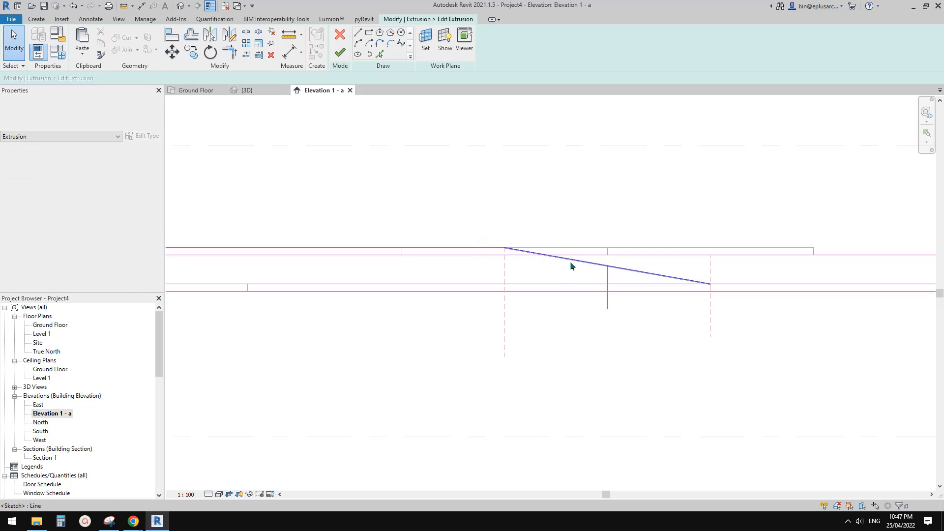
pyautogui.press('Delete')
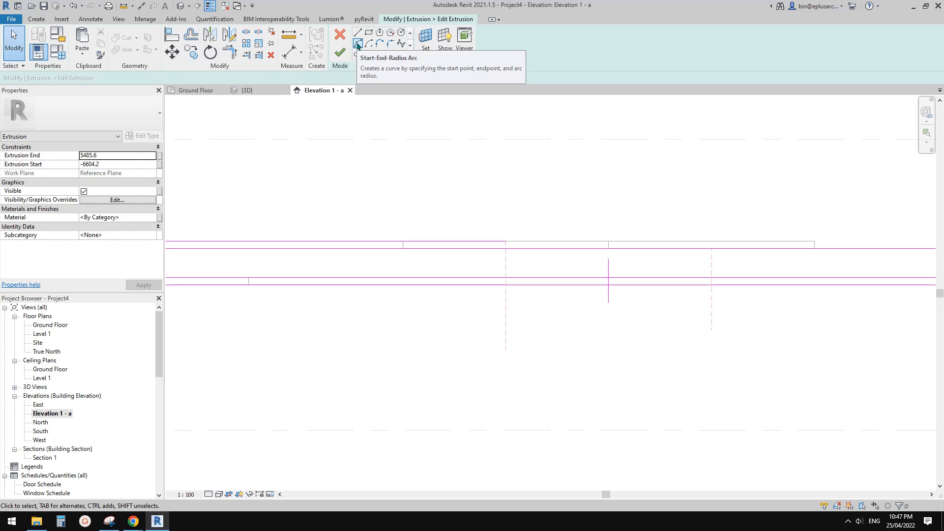
# - Draw a start-end-radius arc from the trimmed top edge's end to the vertical line's upper end, tangent to the edge, radius about 4125 mm
pyautogui.click(357, 45)
pyautogui.scroll(2, 506, 242)
pyautogui.click(505, 240)
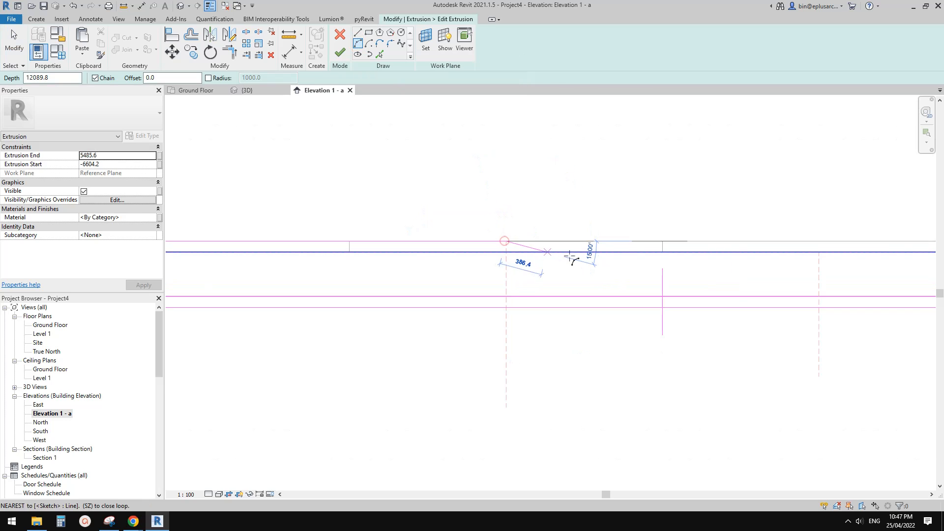
pyautogui.click(663, 269)
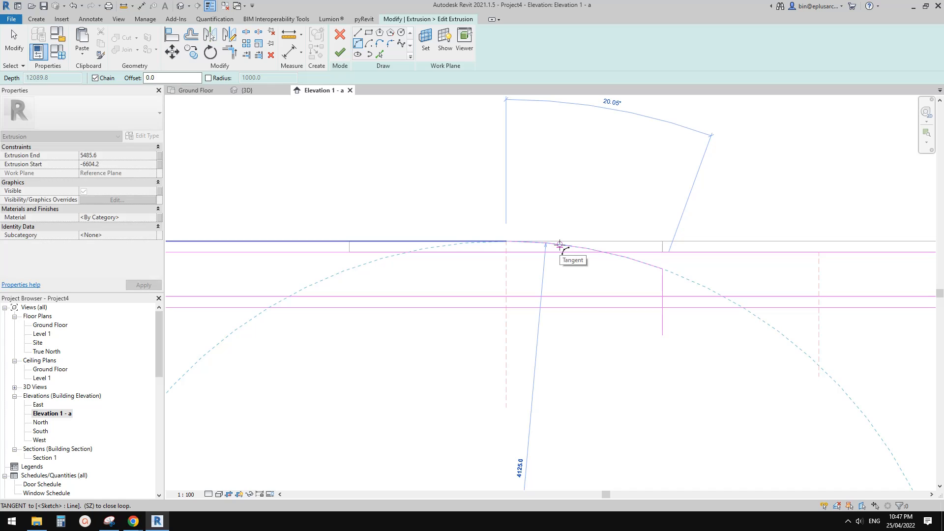
pyautogui.click(560, 245)
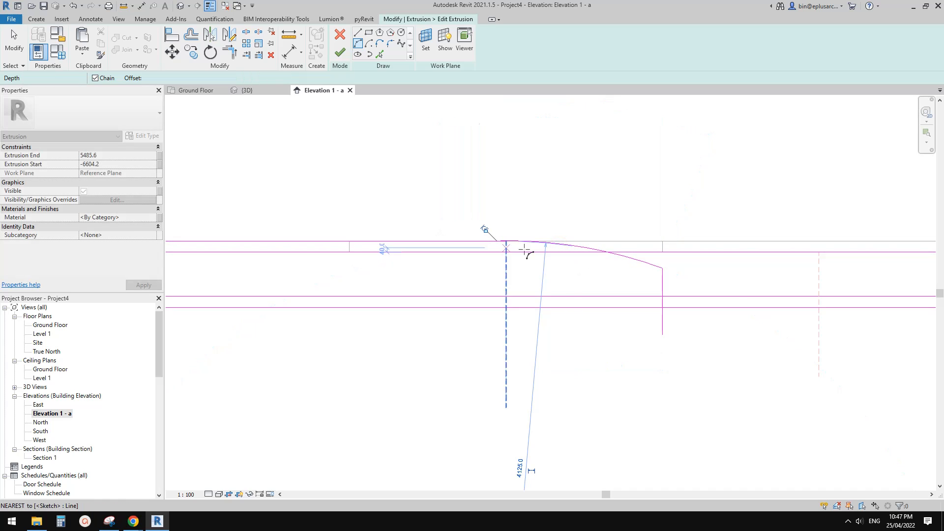
pyautogui.moveTo(657, 271); pyautogui.dragTo(621, 269, button='middle')
pyautogui.press('Escape')
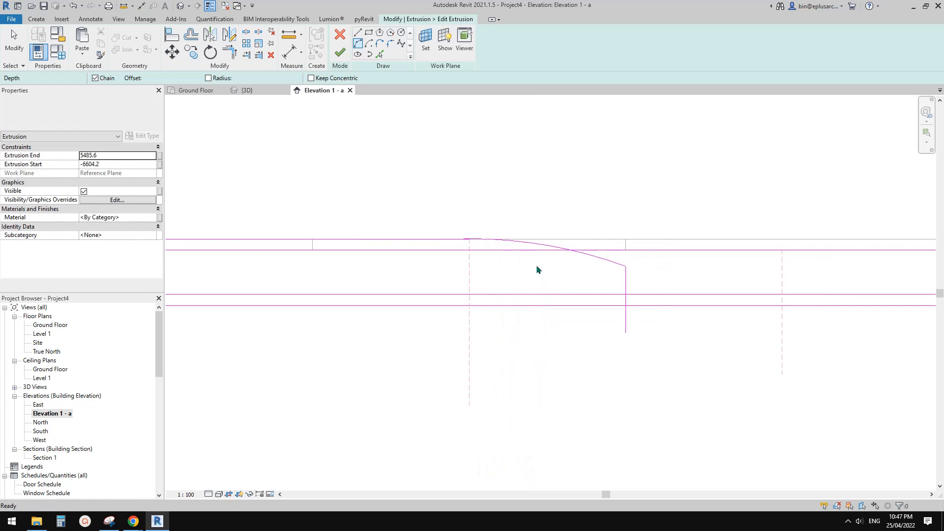
# - Delete the copied profile's lower long edge and mirror the arc about the vertical line, keeping the original
pyautogui.scroll(-2, 525, 257)
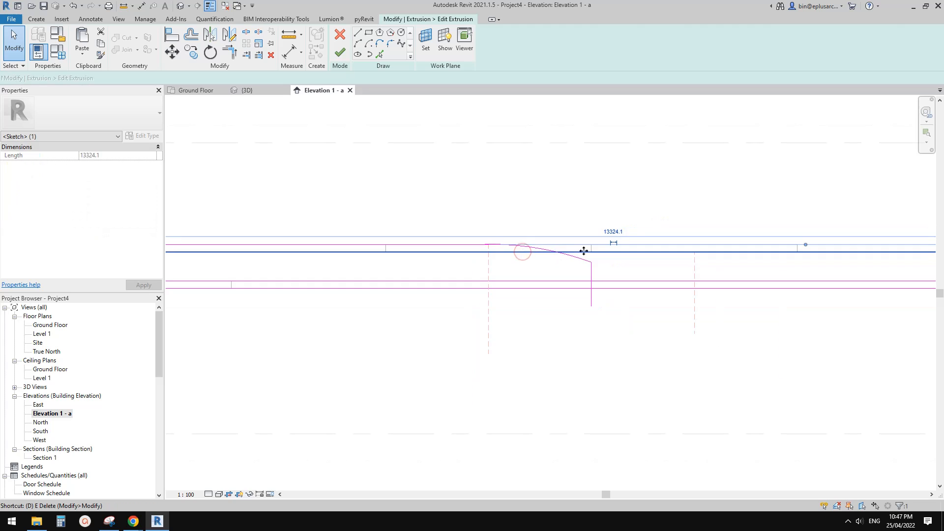
pyautogui.scroll(1, 579, 276)
pyautogui.click(575, 271)
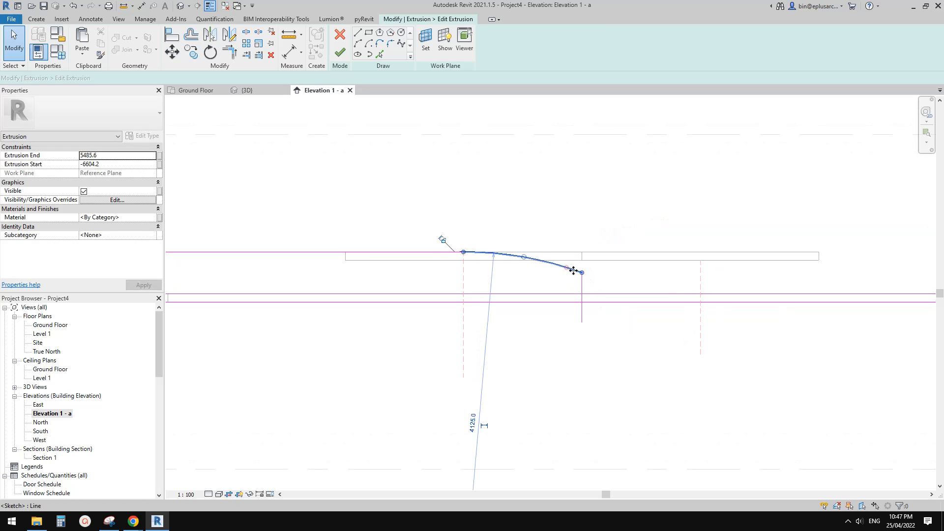
pyautogui.scroll(1, 578, 275)
pyautogui.moveTo(584, 280); pyautogui.dragTo(611, 290, button='middle')
pyautogui.press('m')
pyautogui.press('m')
pyautogui.click(617, 290)
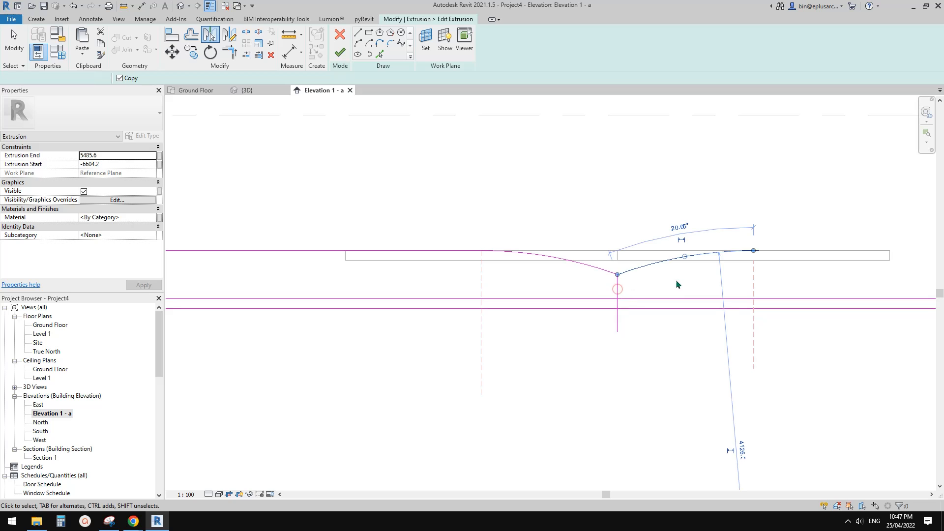
# - Mirror the right-hand arc about a horizontal axis through its lower end, and delete the arc's upper original and the vertical line
pyautogui.scroll(1, 637, 278)
pyautogui.press('d')
pyautogui.press('m')
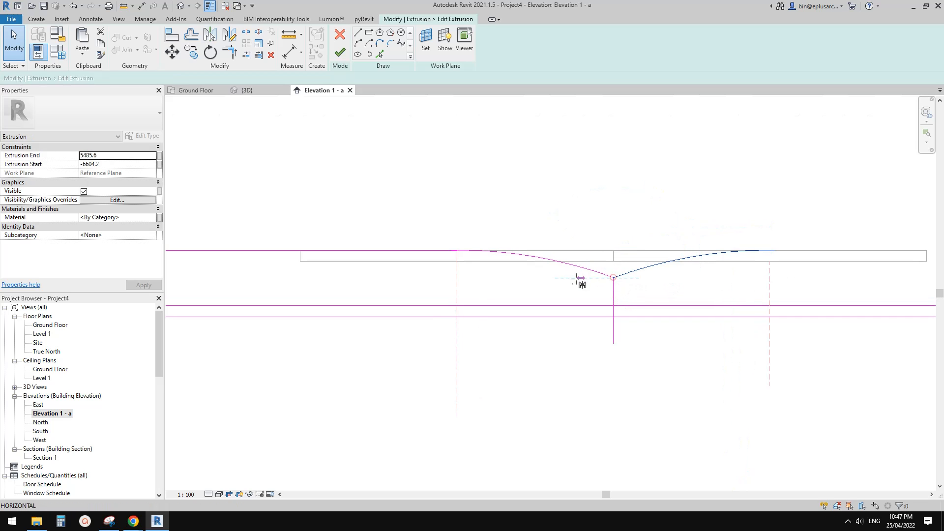
pyautogui.click(568, 279)
pyautogui.press('Escape')
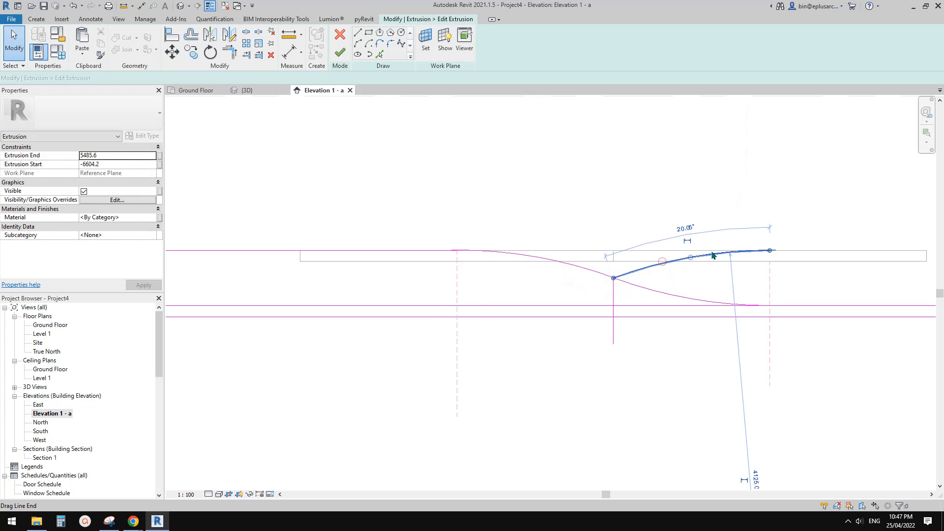
pyautogui.click(712, 254)
pyautogui.press('Delete')
pyautogui.scroll(-1, 671, 255)
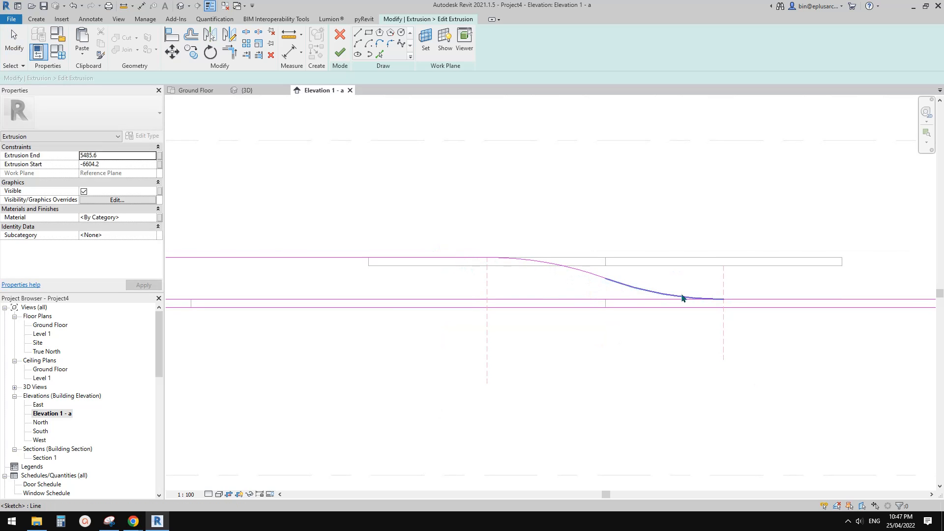
# - Trim the lower profile's top edge back to the end of the newly mirrored arc
pyautogui.press('a')
pyautogui.press('l')
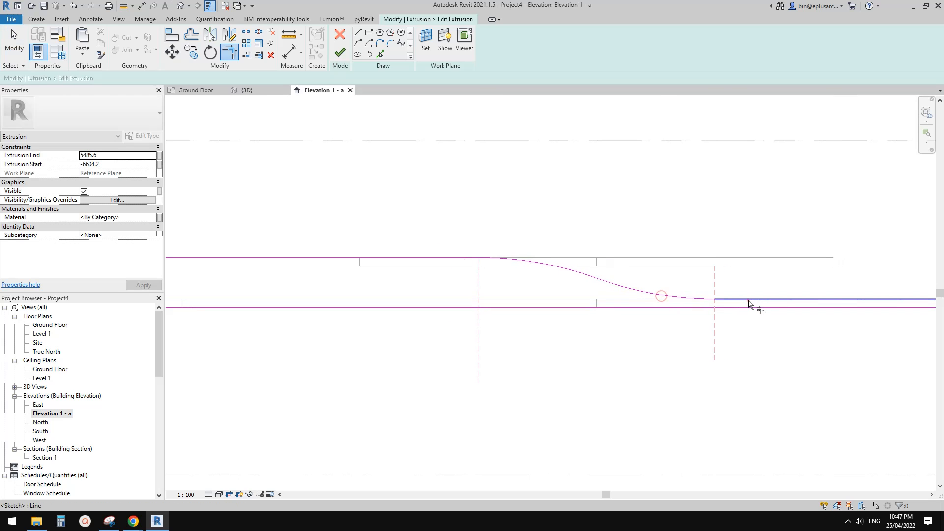
pyautogui.scroll(-1, 713, 295)
pyautogui.press('Escape')
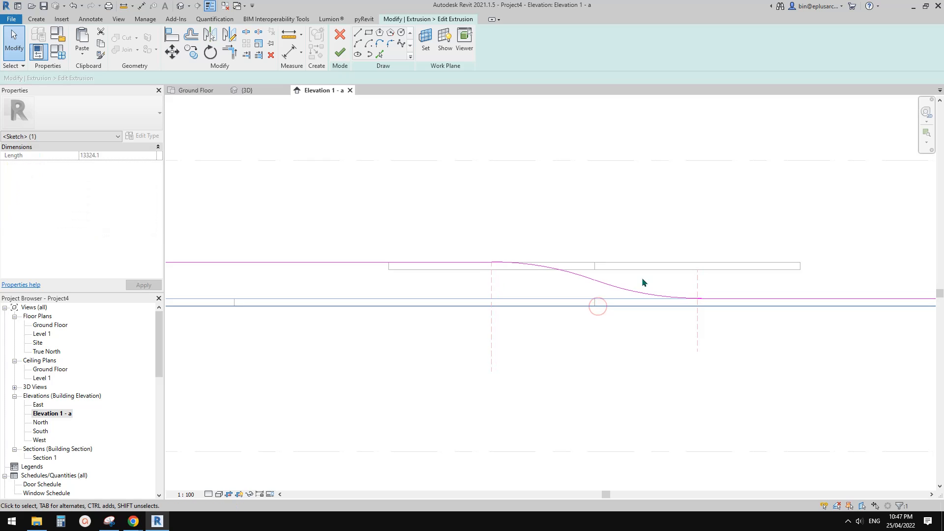
# - Delete the lower profile's straight bottom edge and the leftover short line at its left end
pyautogui.scroll(-2, 588, 295)
pyautogui.moveTo(377, 294); pyautogui.dragTo(379, 296)
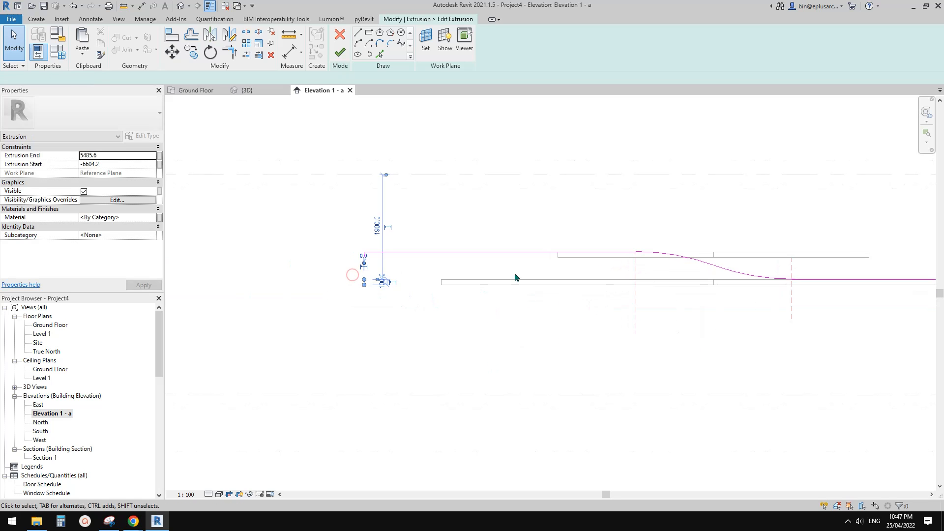
pyautogui.moveTo(535, 277); pyautogui.dragTo(515, 285, button='middle')
pyautogui.press('Delete')
# - Offset the profile's straight edges and both arcs 100 mm downward as copies, and finish the extrusion sketch
pyautogui.moveTo(626, 289); pyautogui.dragTo(605, 293, button='middle')
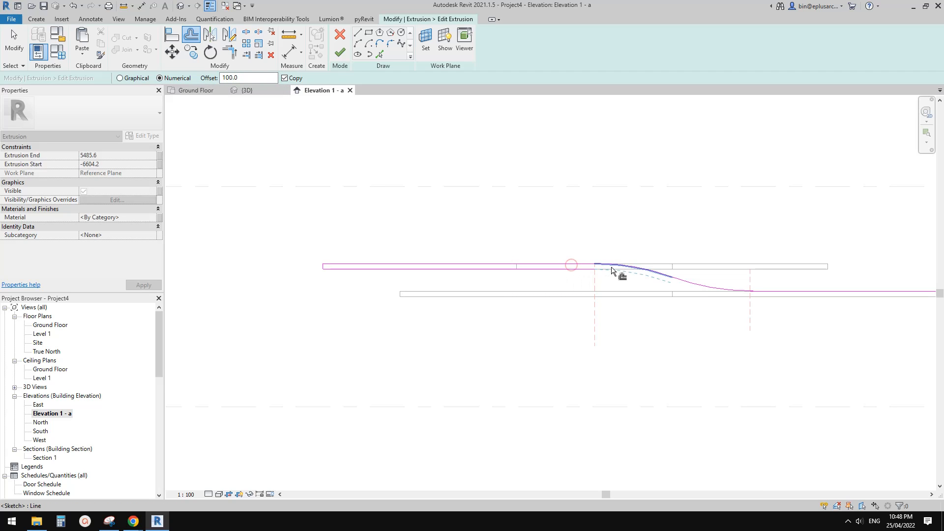
pyautogui.moveTo(733, 294); pyautogui.dragTo(679, 291, button='middle')
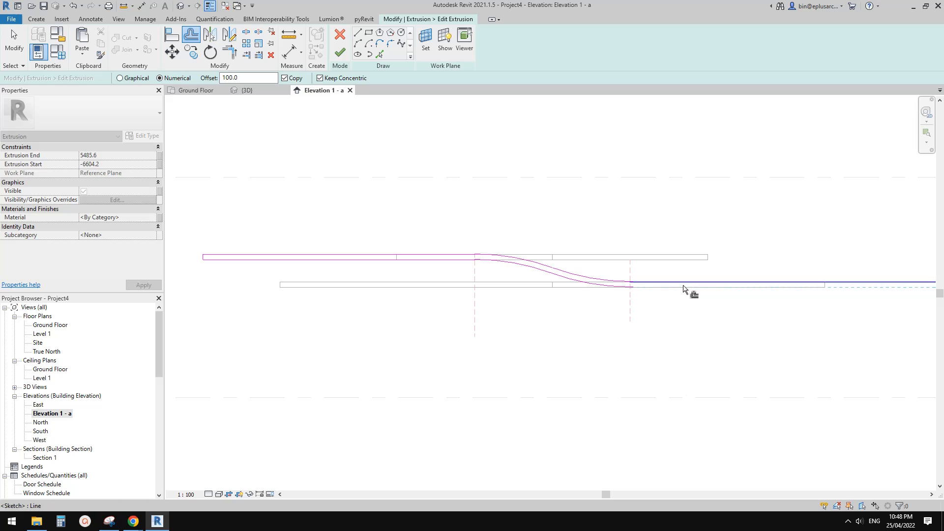
pyautogui.click(684, 287)
pyautogui.moveTo(754, 297)
pyautogui.mouseDown(button='middle')
pyautogui.moveTo(597, 290)
pyautogui.moveTo(767, 299)
pyautogui.moveTo(879, 292)
pyautogui.mouseUp(button='middle')
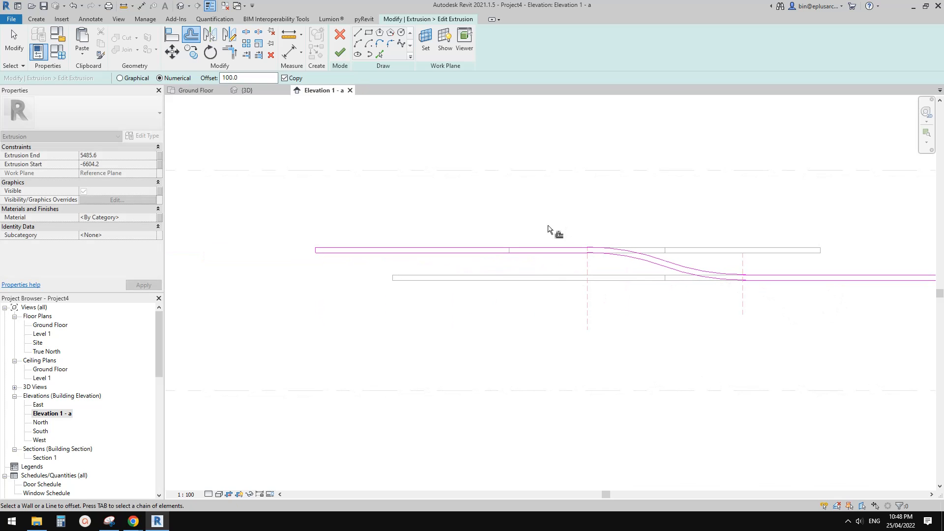
pyautogui.press('Escape')
pyautogui.click(339, 52)
pyautogui.press('Escape')
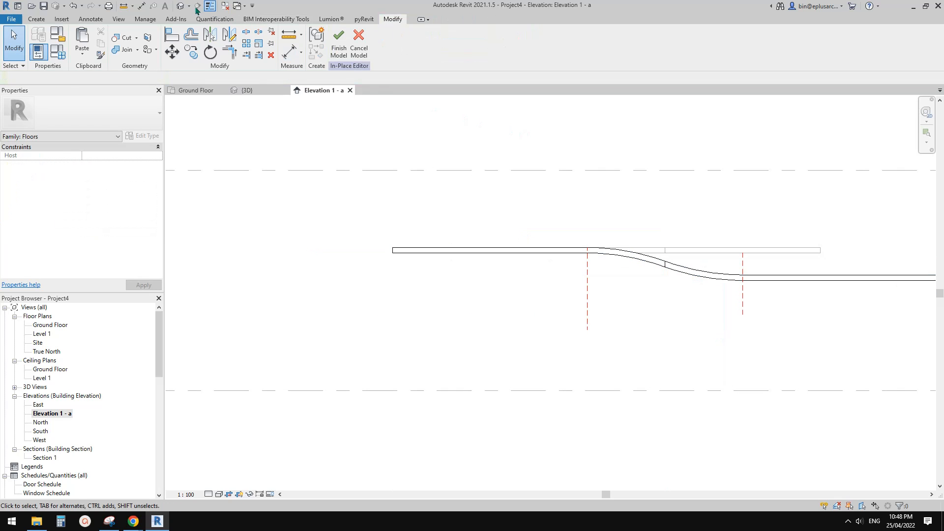
# - In the 3D view, add the upper platform's square outline to the void extrusion's sketch and finish the sketch
pyautogui.click(181, 5)
pyautogui.keyDown('shift'); pyautogui.moveTo(527, 214); pyautogui.dragTo(679, 312, button='middle'); pyautogui.keyUp('shift')
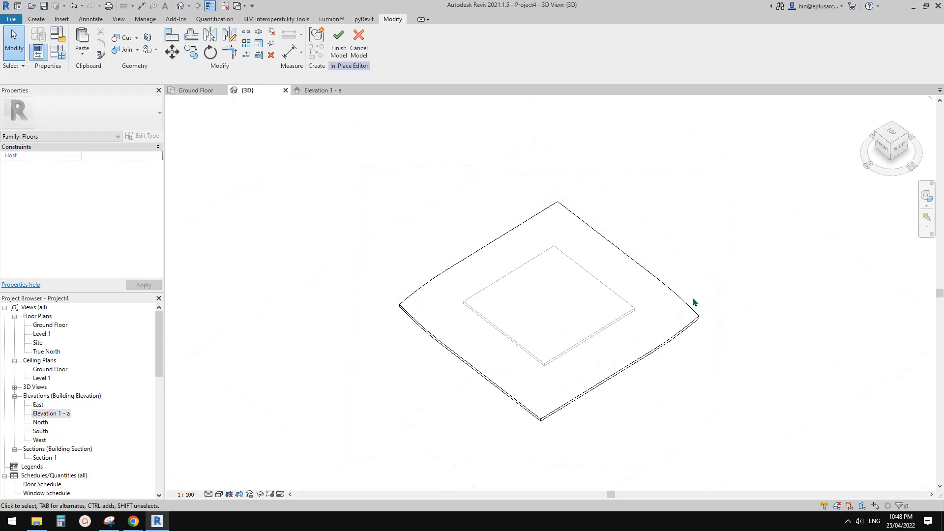
pyautogui.click(696, 308)
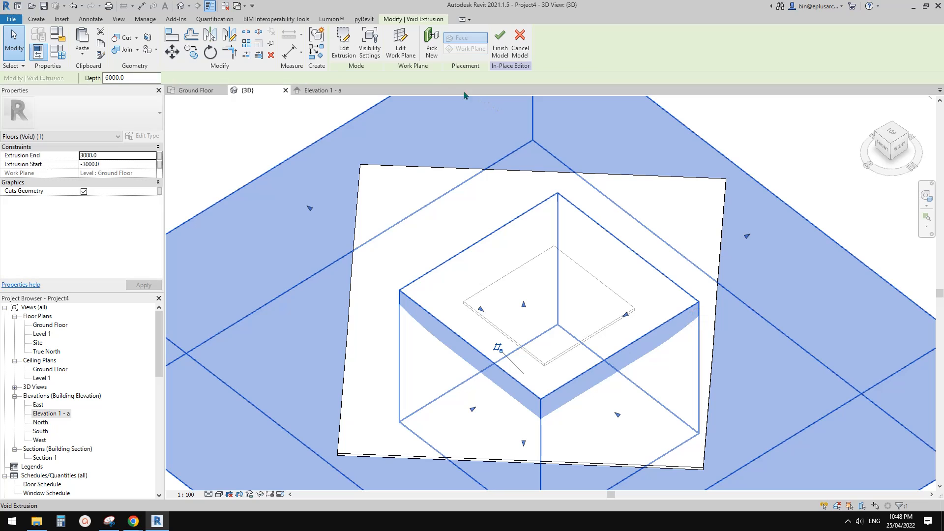
pyautogui.click(348, 53)
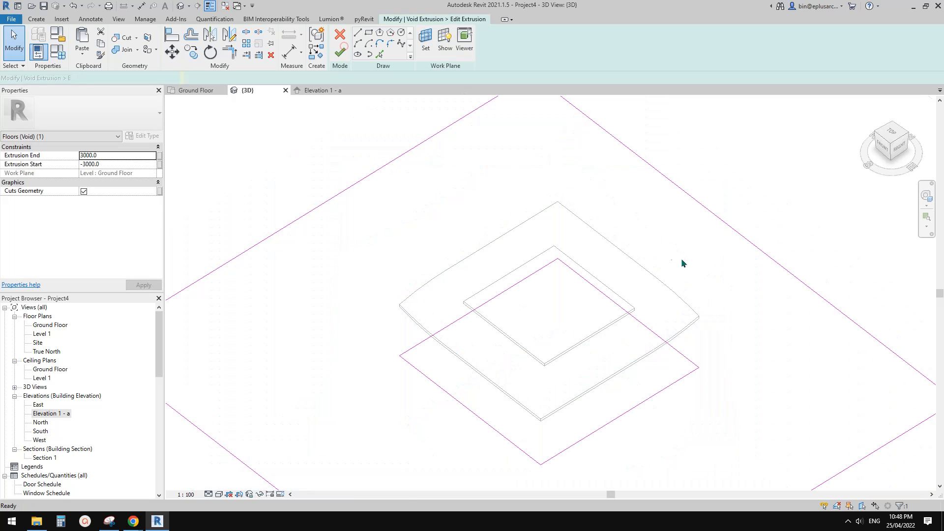
pyautogui.click(381, 55)
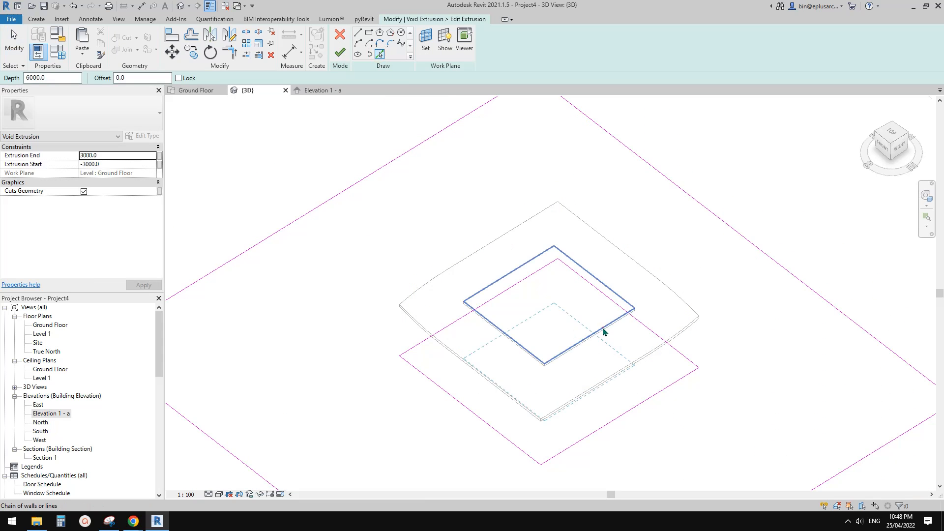
pyautogui.click(604, 331)
pyautogui.click(340, 52)
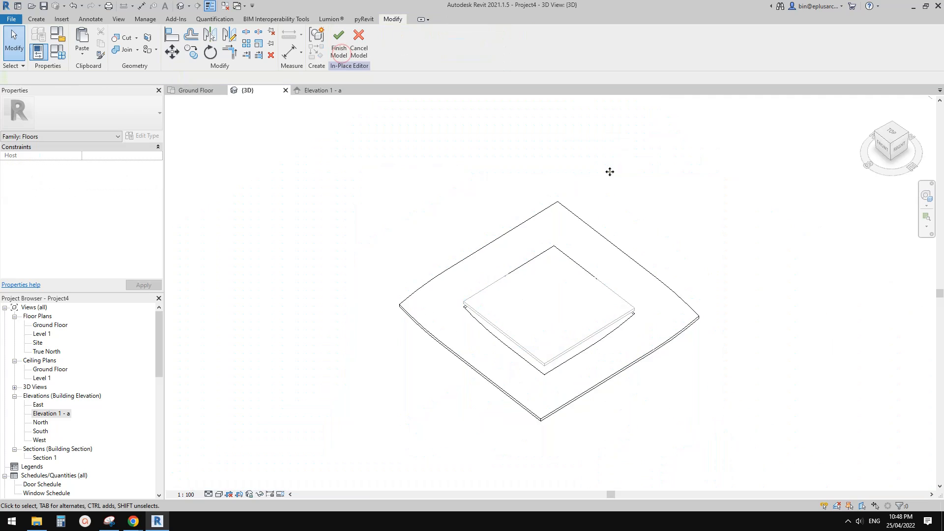
# - Finish the in-place floor model and inspect the curved slab with its central opening in 3D
pyautogui.keyDown('shift'); pyautogui.moveTo(610, 171); pyautogui.dragTo(568, 274, button='middle'); pyautogui.keyUp('shift')
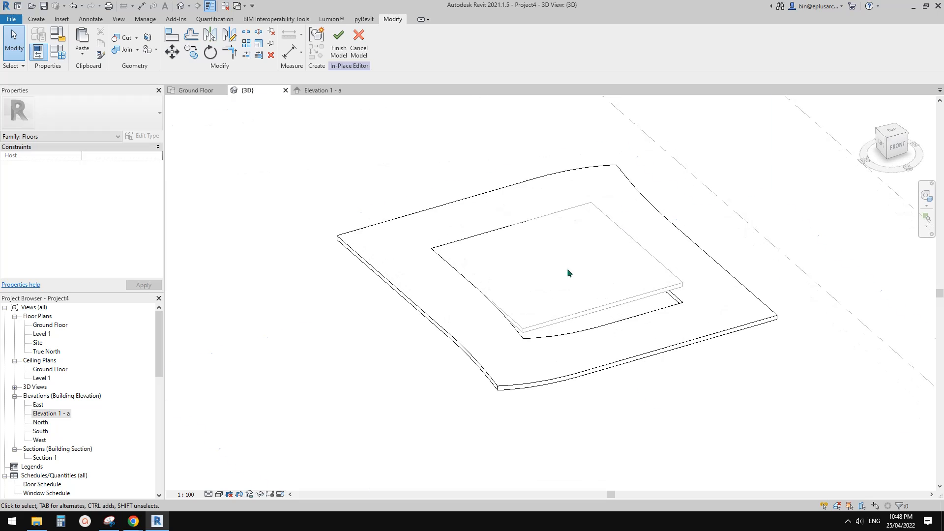
pyautogui.click(338, 51)
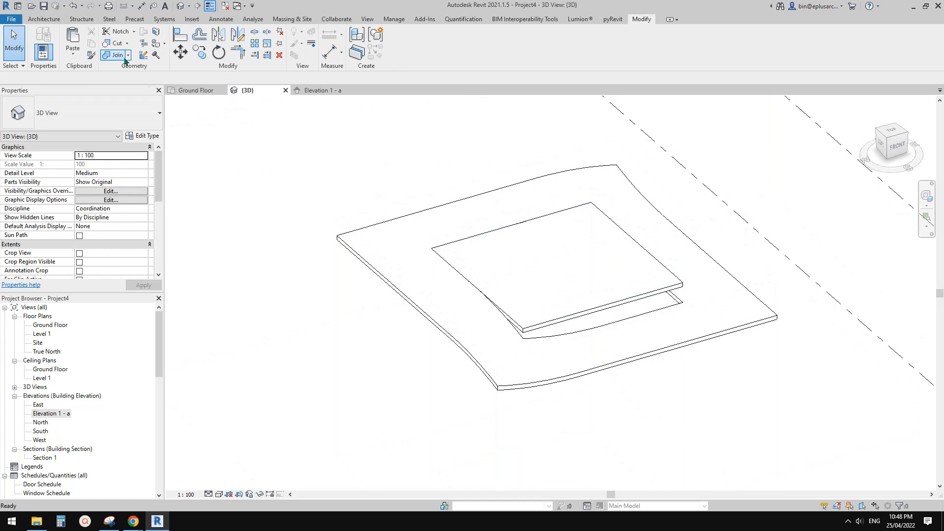
pyautogui.keyDown('shift'); pyautogui.moveTo(421, 268); pyautogui.dragTo(633, 147, button='middle'); pyautogui.keyUp('shift')
pyautogui.keyDown('shift'); pyautogui.moveTo(649, 213); pyautogui.dragTo(752, 227, button='middle'); pyautogui.keyUp('shift')
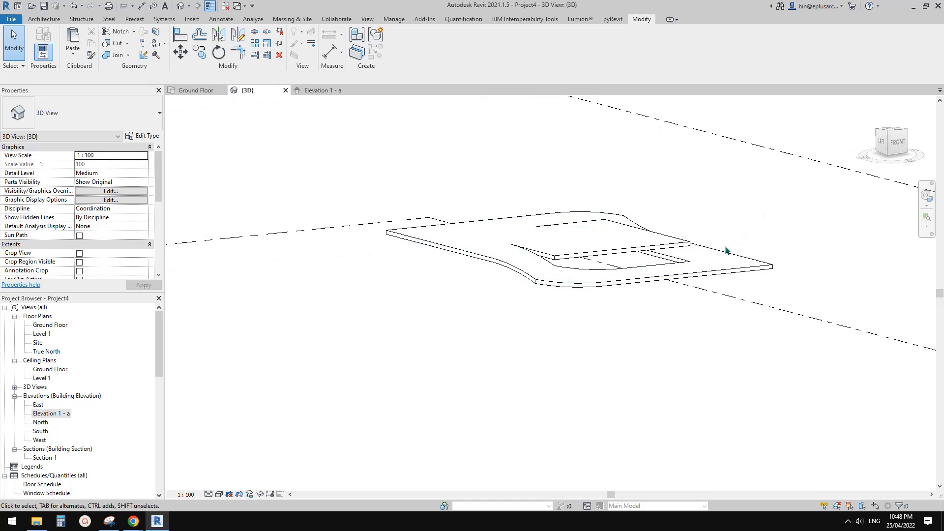
pyautogui.keyDown('shift'); pyautogui.moveTo(632, 291); pyautogui.dragTo(770, 289, button='middle'); pyautogui.keyUp('shift')
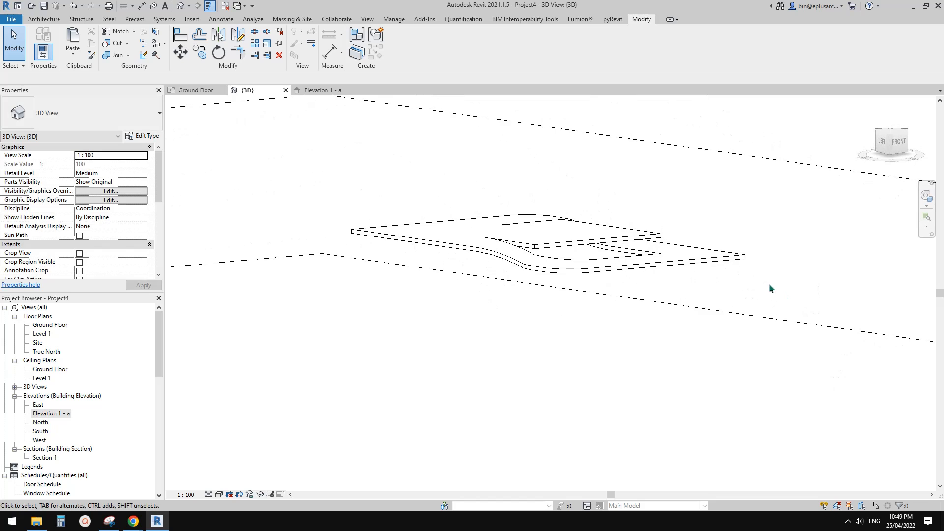
# - Copy the curved ring slab and paste it aligned to the same place
pyautogui.click(678, 266)
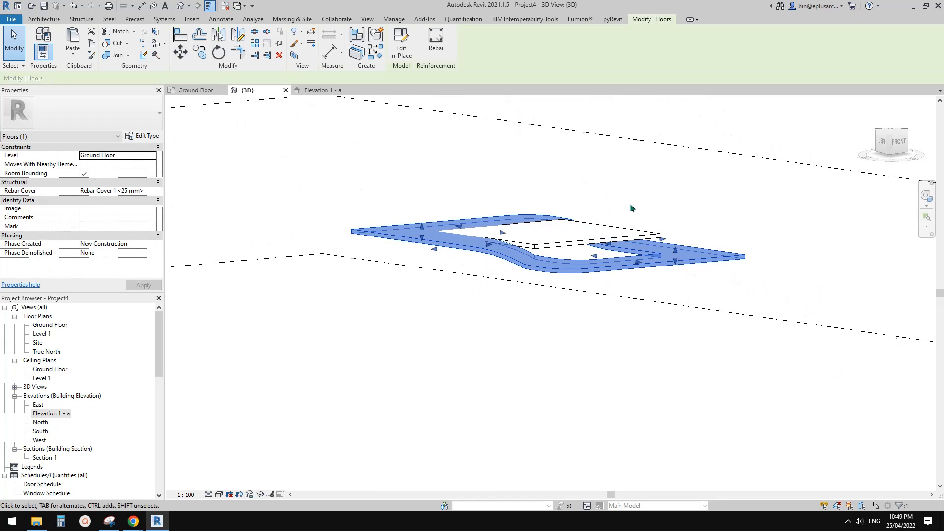
pyautogui.moveTo(631, 208); pyautogui.dragTo(633, 221, button='middle')
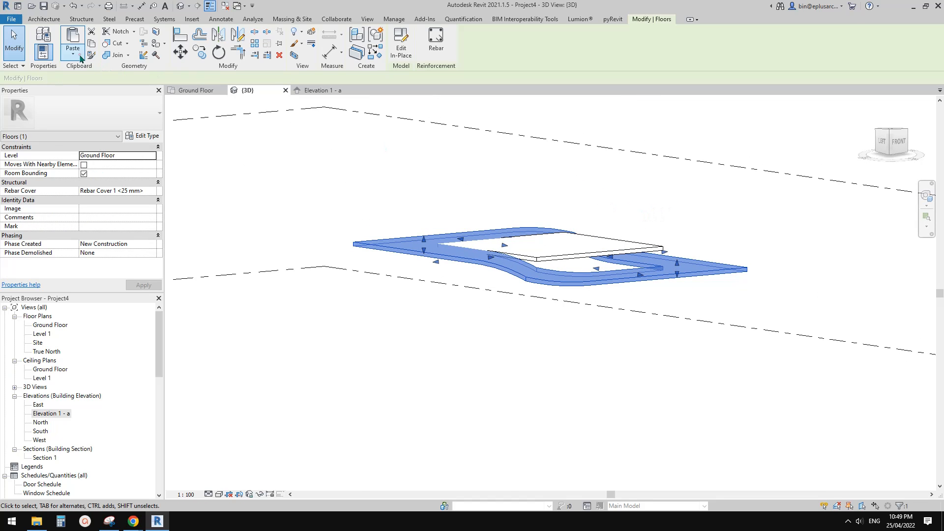
pyautogui.click(80, 55)
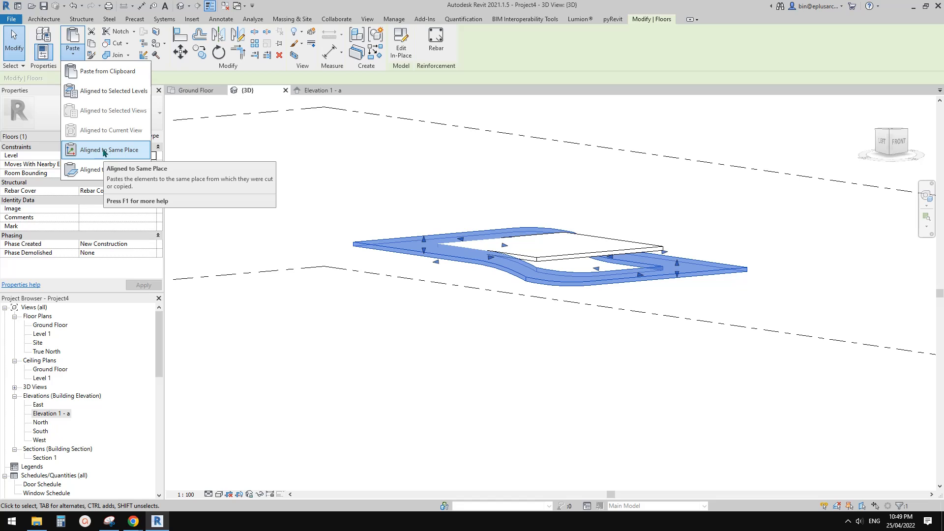
pyautogui.click(110, 150)
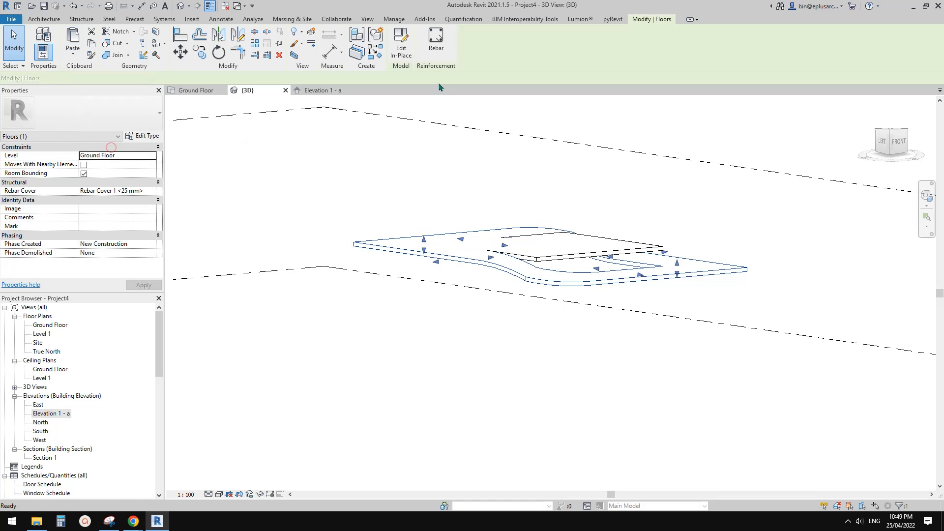
# - Edit the pasted slab in place and, in Elevation 1 - a, move its extrusion 1000 mm downward
pyautogui.click(405, 48)
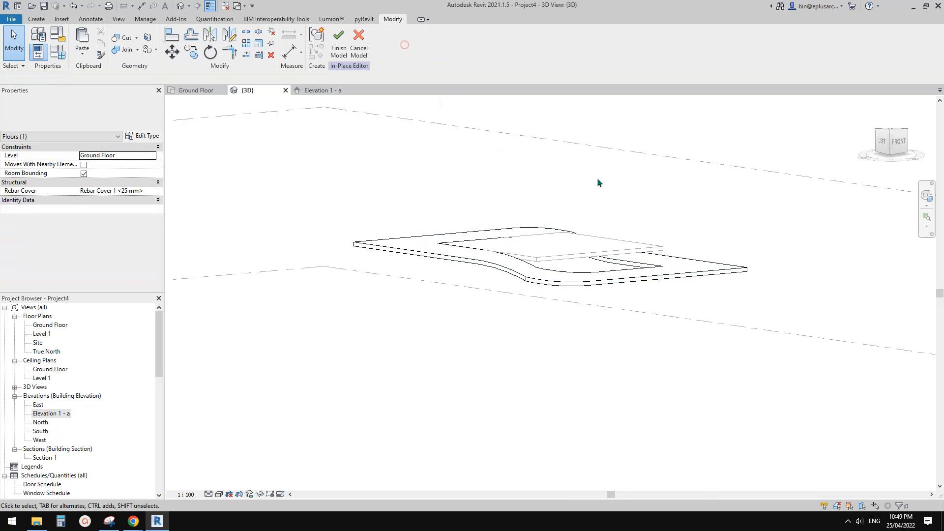
pyautogui.doubleClick(57, 414)
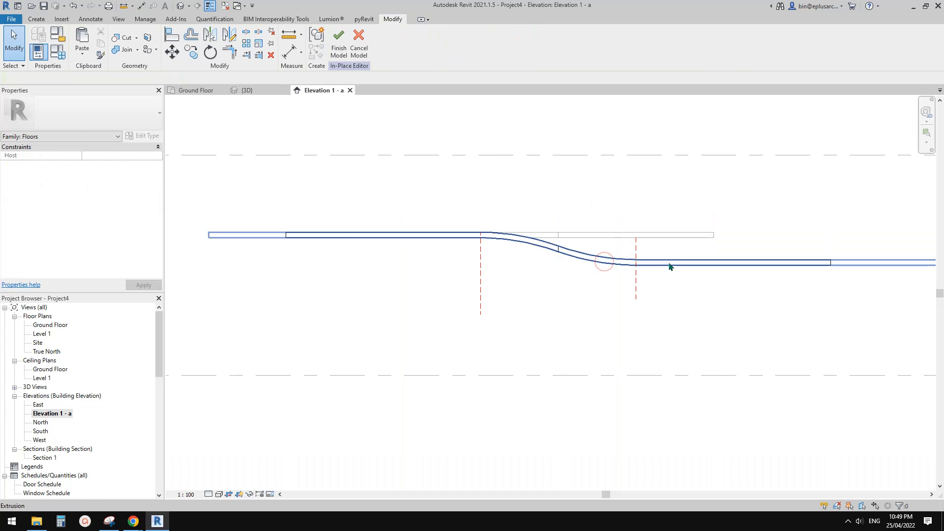
pyautogui.click(670, 263)
pyautogui.moveTo(669, 262); pyautogui.dragTo(645, 241, button='middle')
pyautogui.press('m')
pyautogui.press('v')
pyautogui.click(663, 237)
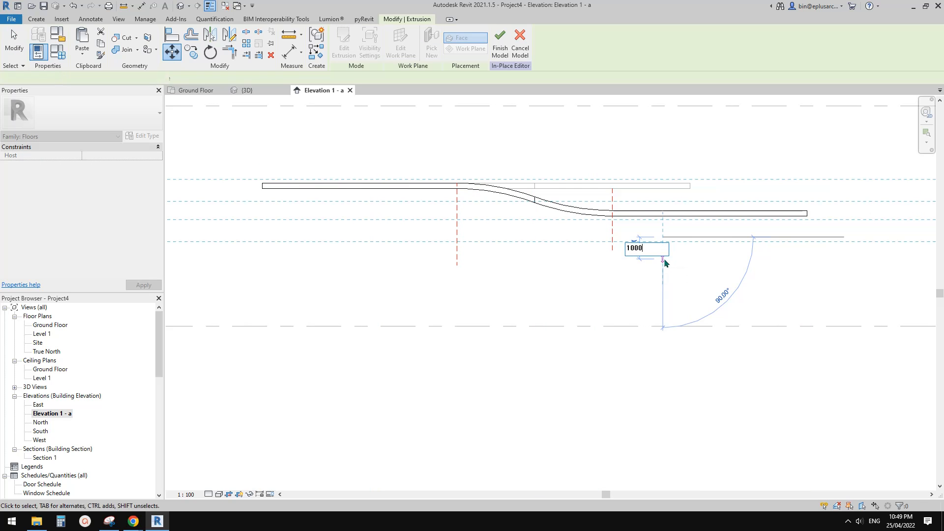
pyautogui.press('Return')
pyautogui.click(640, 265)
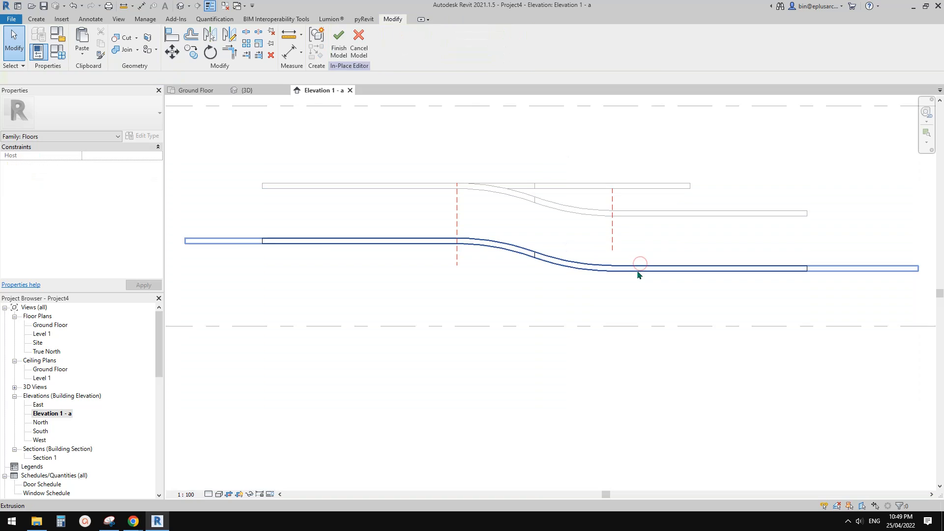
# - In the lowered extrusion's sketch, mirror the curved and right-hand straight lines about the left part's top edge without keeping the originals
pyautogui.click(637, 270)
pyautogui.scroll(-2, 614, 210)
pyautogui.click(344, 47)
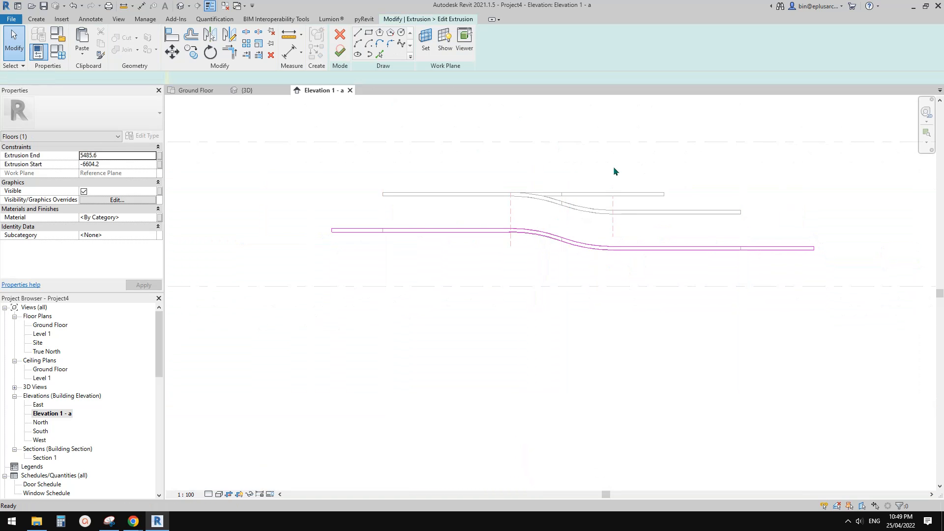
pyautogui.scroll(2, 595, 246)
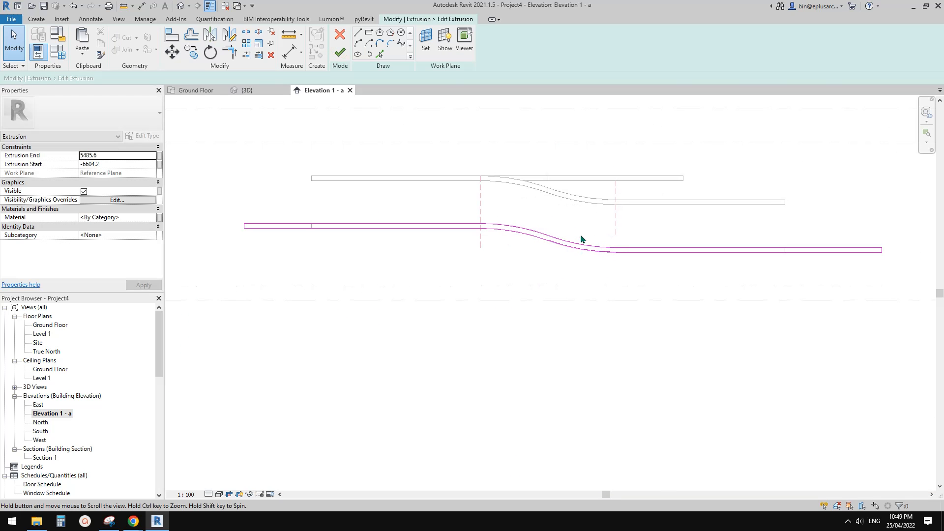
pyautogui.moveTo(605, 243); pyautogui.dragTo(609, 237, button='middle')
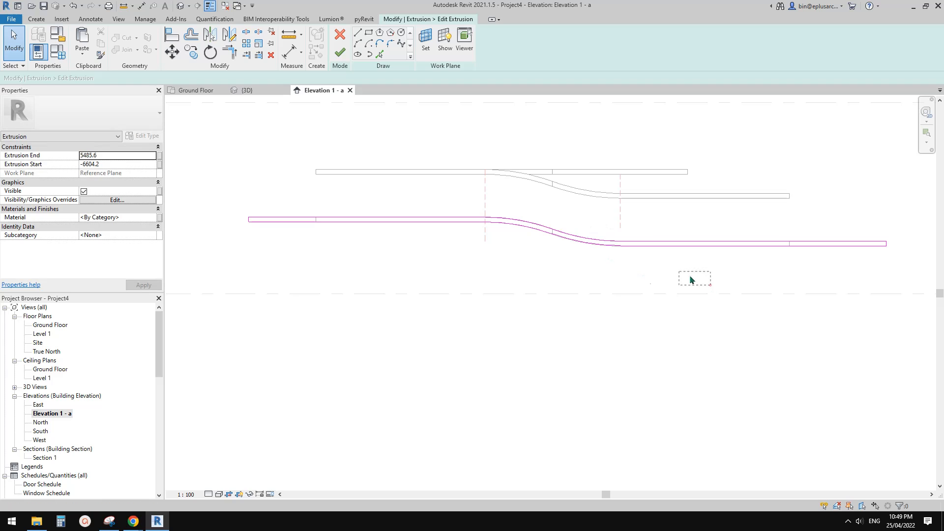
pyautogui.moveTo(528, 215); pyautogui.dragTo(529, 217)
pyautogui.moveTo(913, 270)
pyautogui.mouseDown()
pyautogui.moveTo(869, 249)
pyautogui.moveTo(533, 225)
pyautogui.moveTo(611, 242)
pyautogui.mouseUp()
pyautogui.moveTo(612, 242); pyautogui.dragTo(643, 243, button='middle')
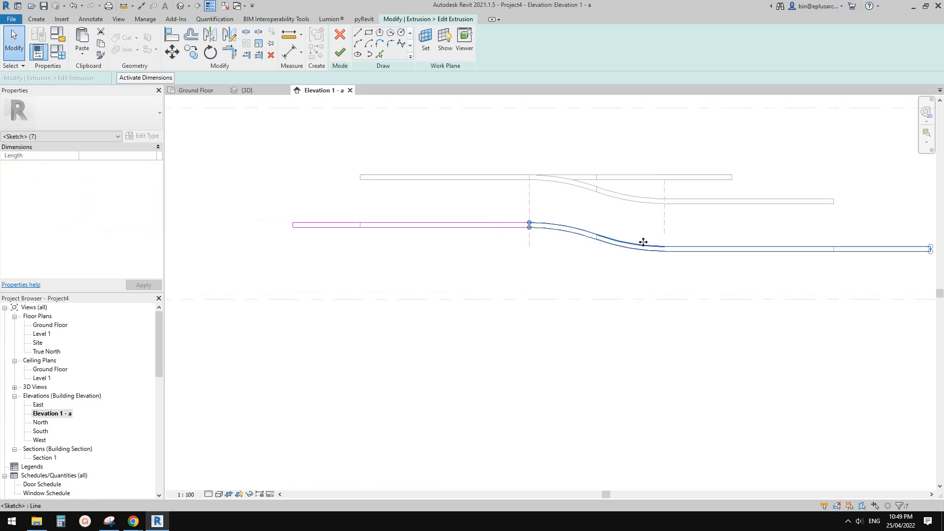
pyautogui.press('m')
pyautogui.press('m')
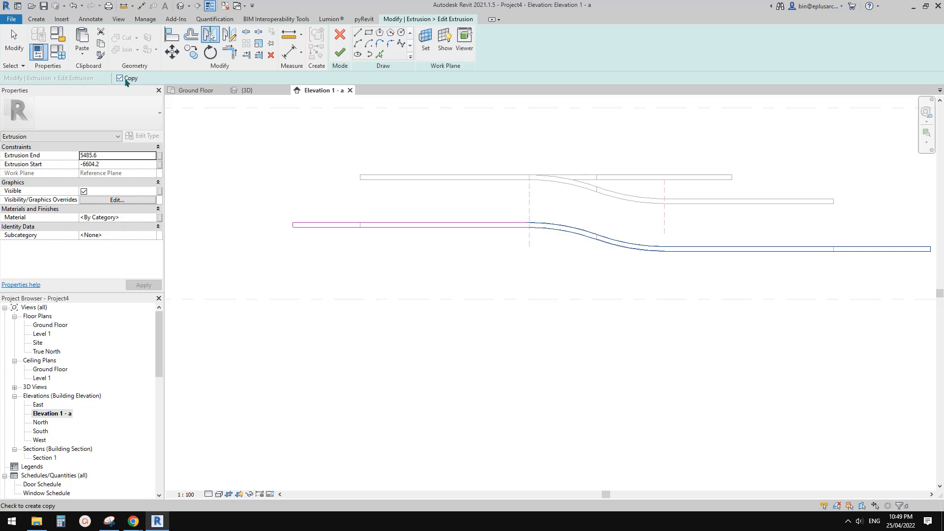
pyautogui.click(491, 227)
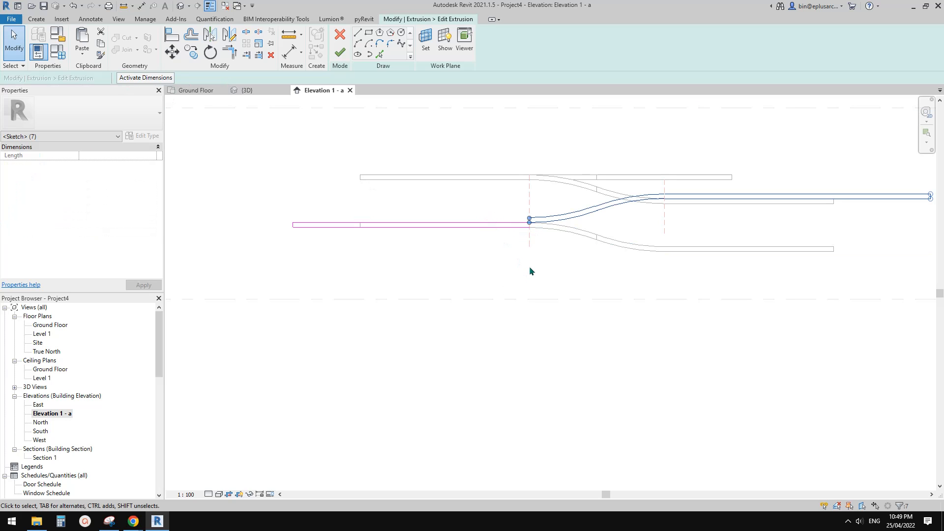
pyautogui.scroll(2, 553, 213)
pyautogui.click(517, 221)
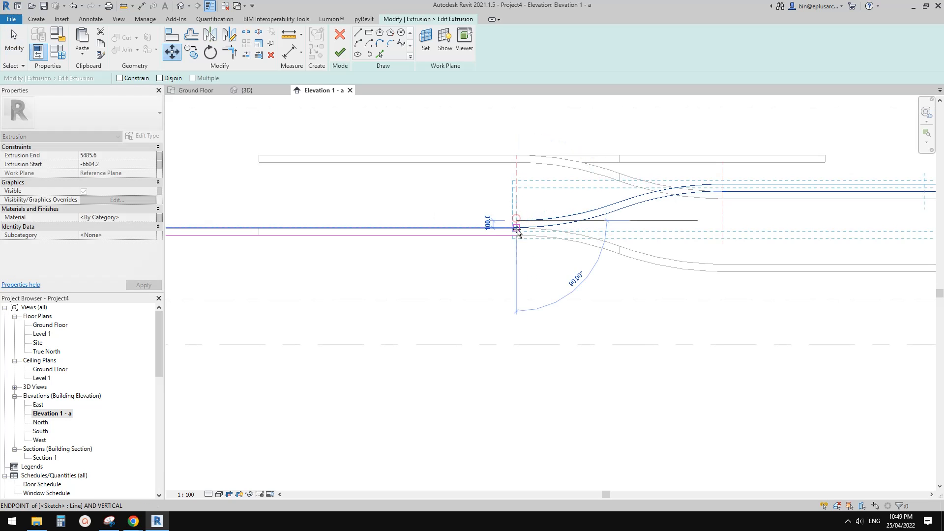
pyautogui.click(517, 227)
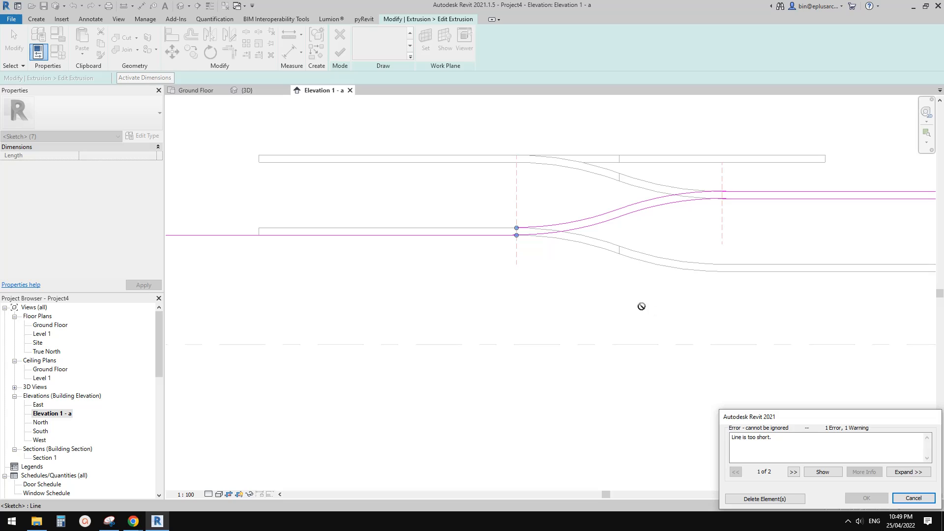
pyautogui.press('Escape')
pyautogui.press('Escape')
pyautogui.scroll(-2, 531, 231)
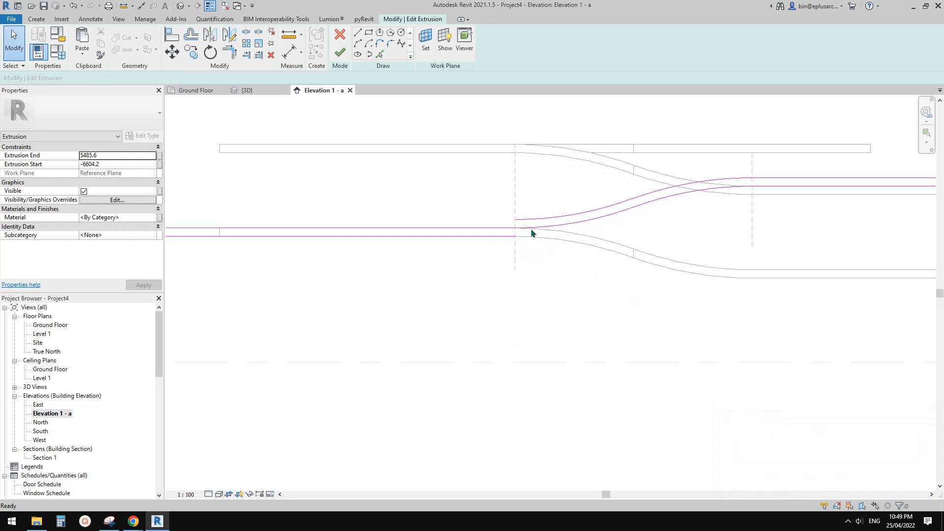
# - Move the mirrored curved and straight lines down 100 mm, disjoined from the sketch, so their ends meet the left part's lines
pyautogui.scroll(-3, 642, 273)
pyautogui.moveTo(863, 286); pyautogui.dragTo(566, 194)
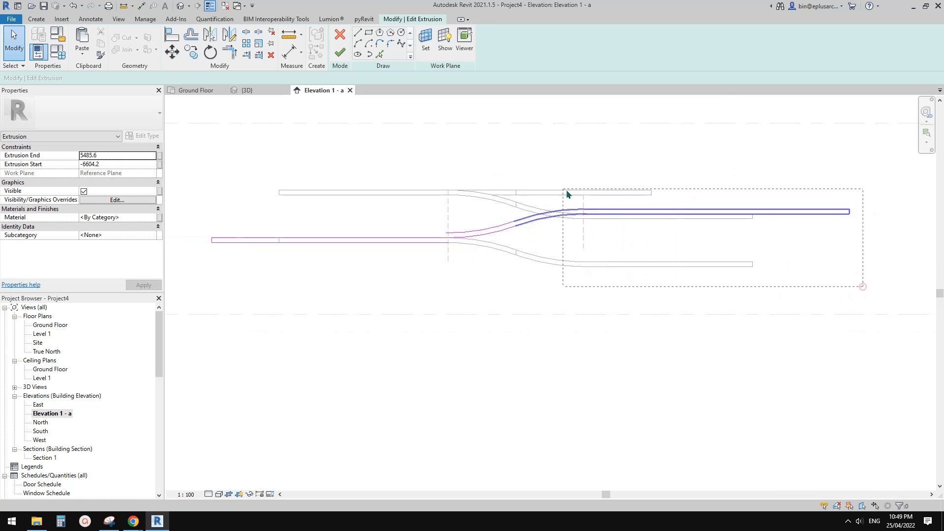
pyautogui.moveTo(489, 171); pyautogui.dragTo(488, 171)
pyautogui.moveTo(385, 122); pyautogui.dragTo(383, 125, button='middle')
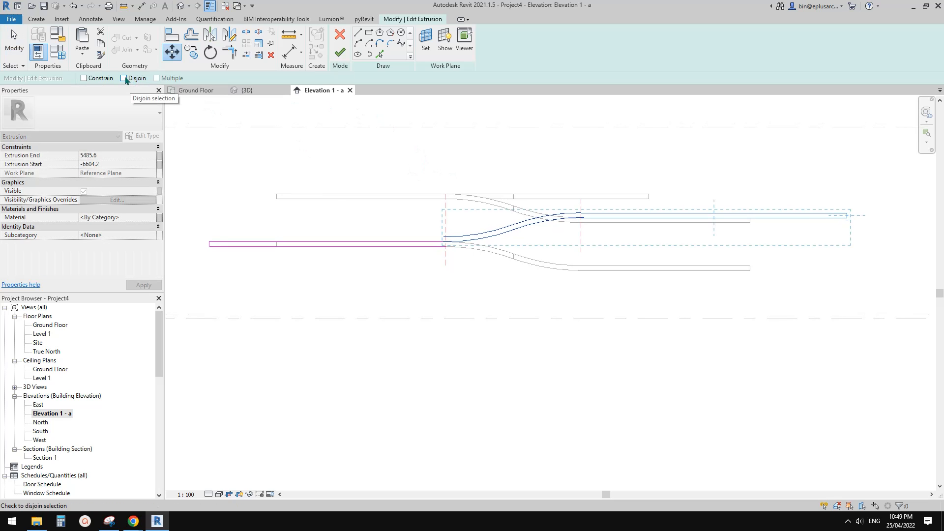
pyautogui.scroll(4, 453, 247)
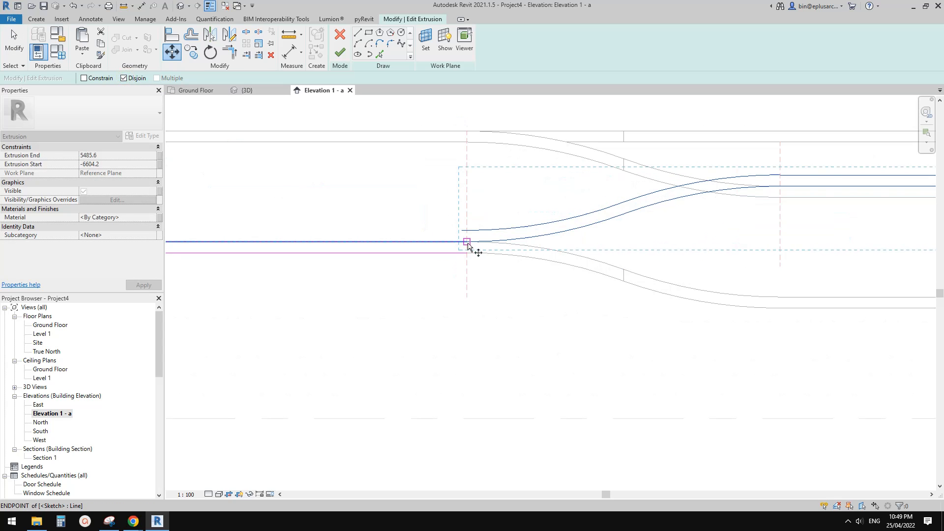
pyautogui.click(467, 243)
pyautogui.click(467, 253)
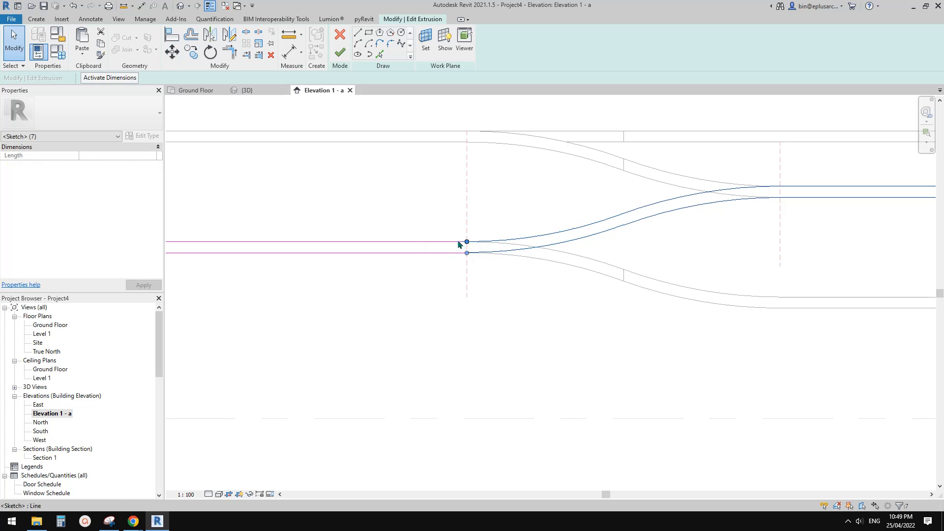
# - Finish the lowered slab's extrusion sketch and switch to the 3D view
pyautogui.scroll(-1, 587, 242)
pyautogui.click(585, 242)
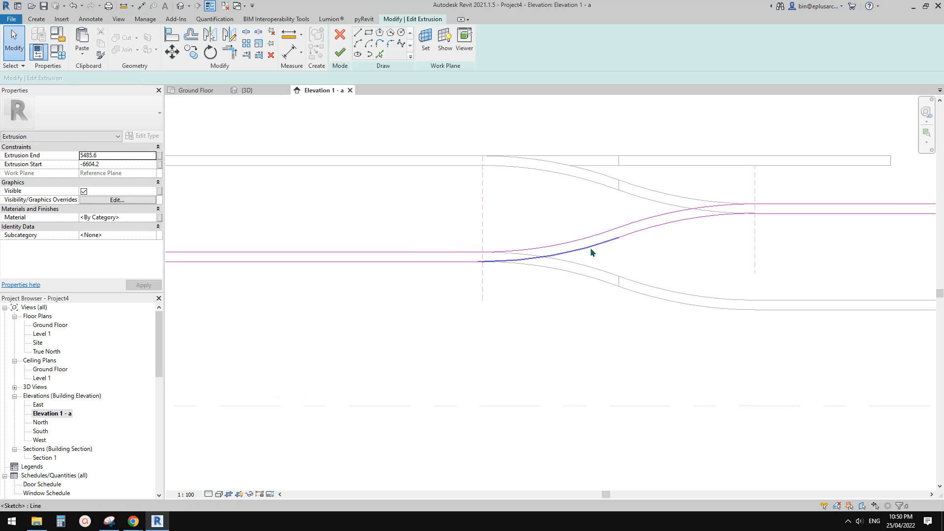
pyautogui.moveTo(590, 250); pyautogui.dragTo(594, 260, button='middle')
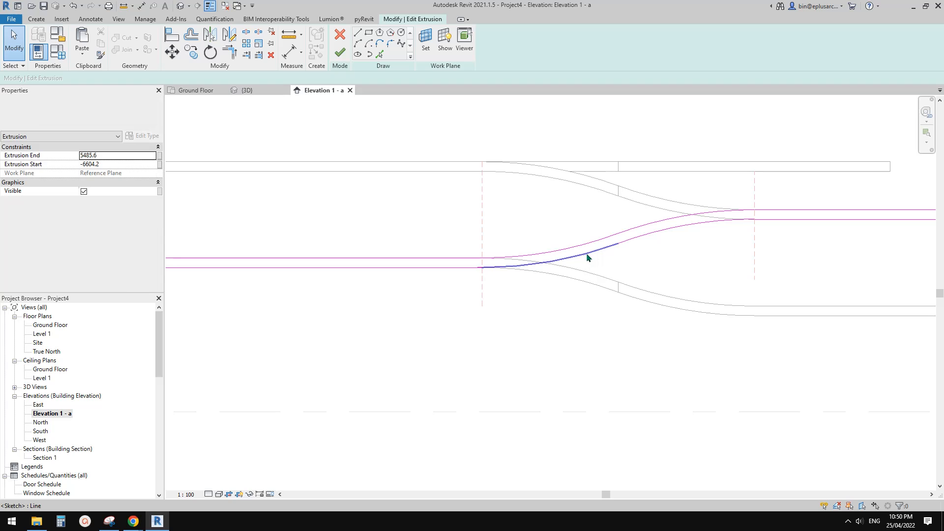
pyautogui.scroll(-2, 585, 268)
pyautogui.scroll(-4, 609, 280)
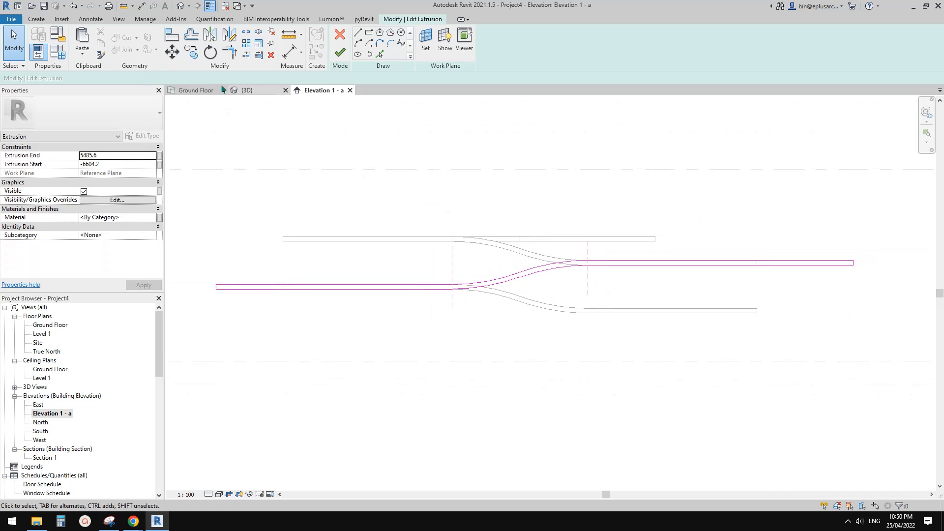
pyautogui.moveTo(732, 257)
pyautogui.mouseDown(button='middle')
pyautogui.moveTo(702, 257)
pyautogui.moveTo(747, 265)
pyautogui.mouseUp(button='middle')
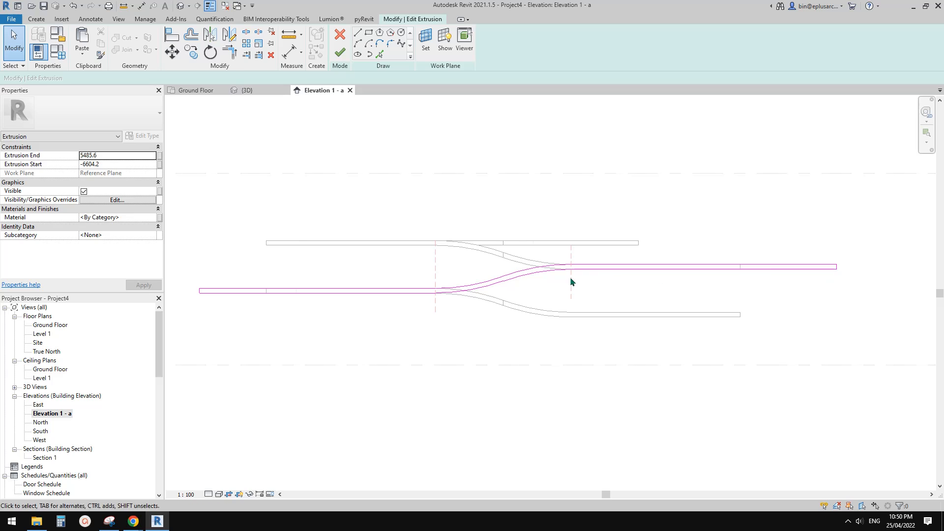
pyautogui.scroll(-1, 696, 279)
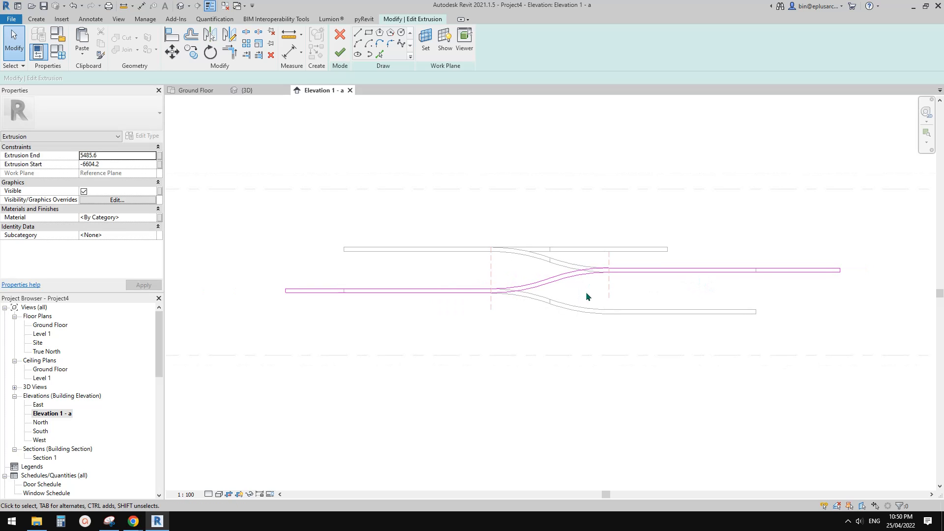
pyautogui.moveTo(384, 293)
pyautogui.mouseDown(button='middle')
pyautogui.moveTo(453, 274)
pyautogui.moveTo(451, 207)
pyautogui.mouseUp(button='middle')
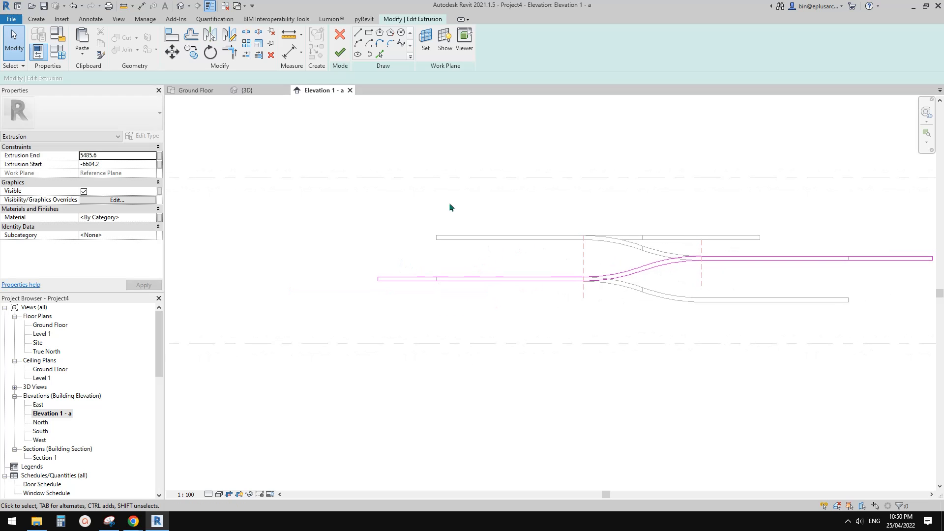
pyautogui.click(340, 53)
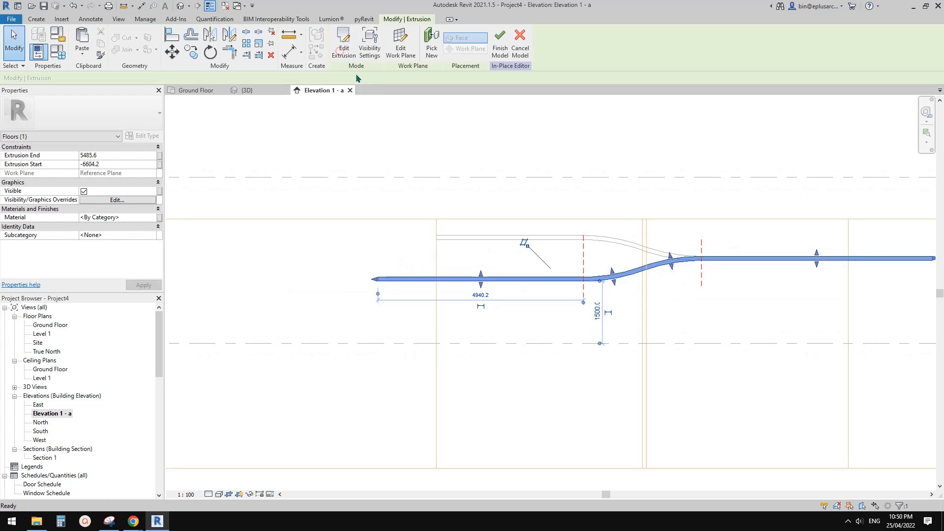
pyautogui.click(181, 5)
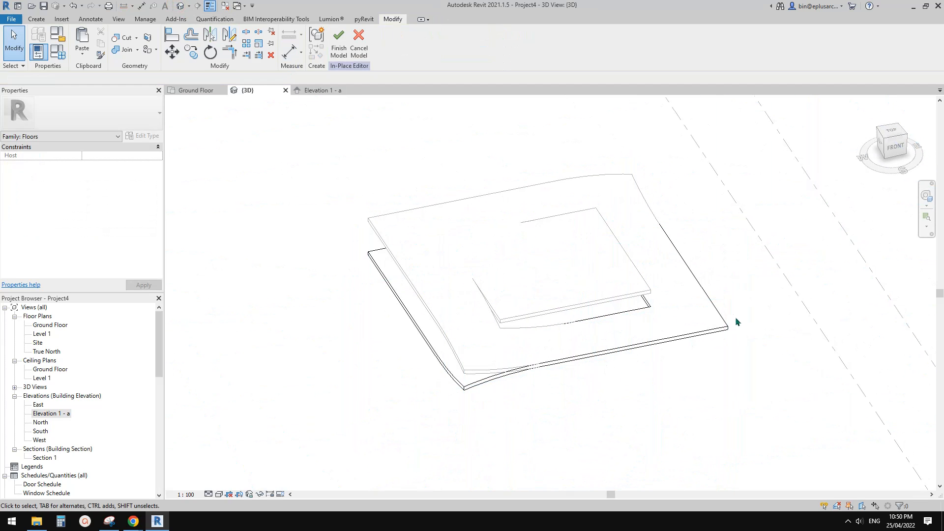
# - In the void extrusion's sketch, offset the two inner square loops 1500 mm outward without copying, then finish the sketch
pyautogui.click(723, 312)
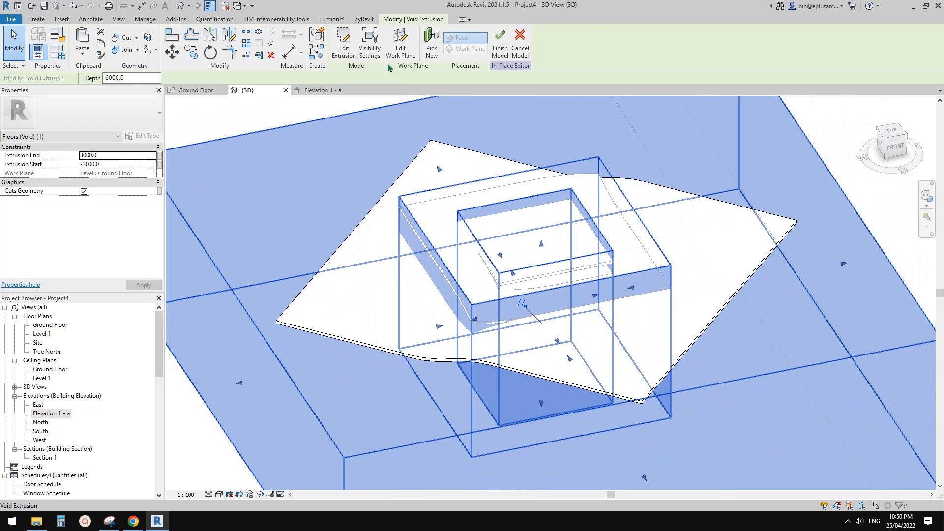
pyautogui.click(344, 41)
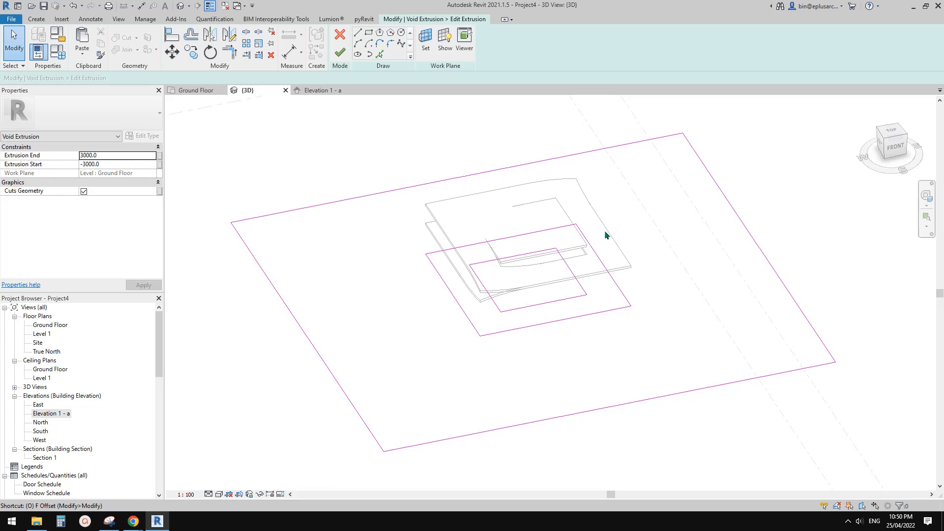
pyautogui.press('f')
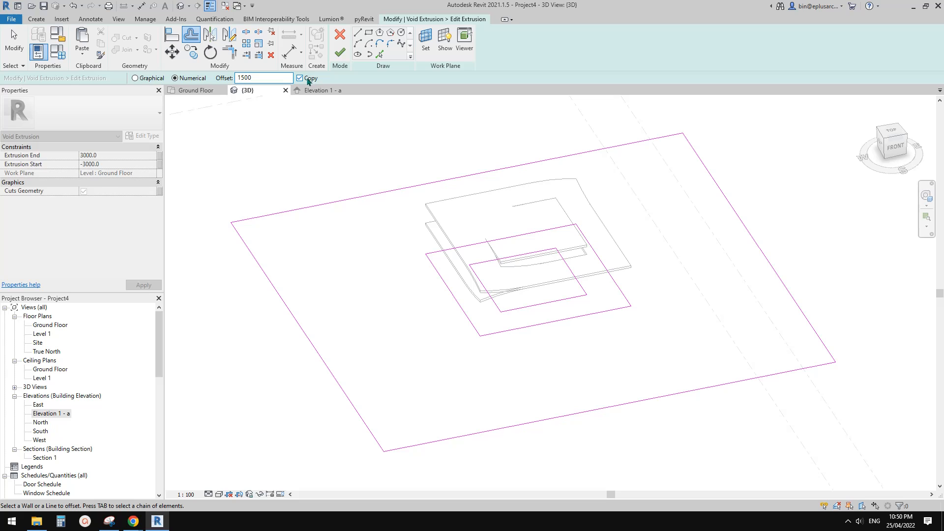
pyautogui.click(620, 287)
pyautogui.press('Escape')
pyautogui.press('Escape')
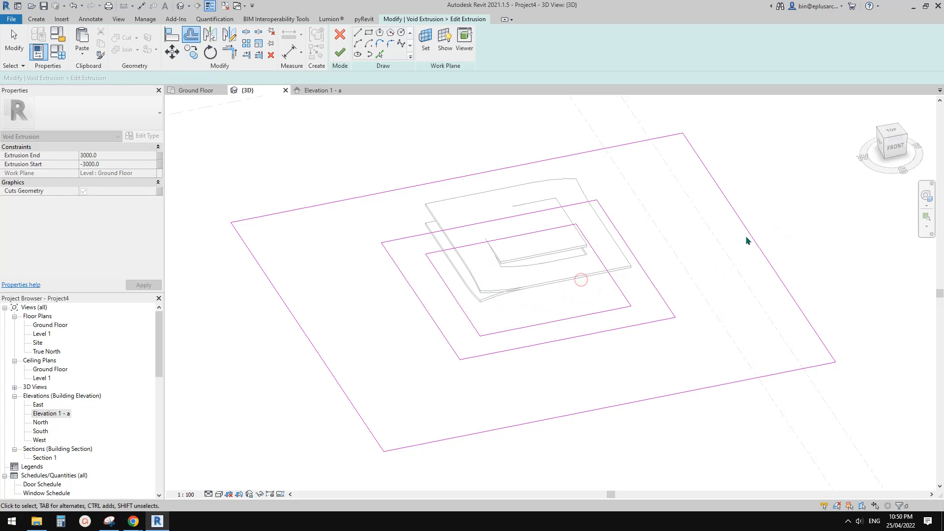
pyautogui.keyDown('shift'); pyautogui.moveTo(746, 235); pyautogui.dragTo(623, 172, button='middle'); pyautogui.keyUp('shift')
pyautogui.click(340, 53)
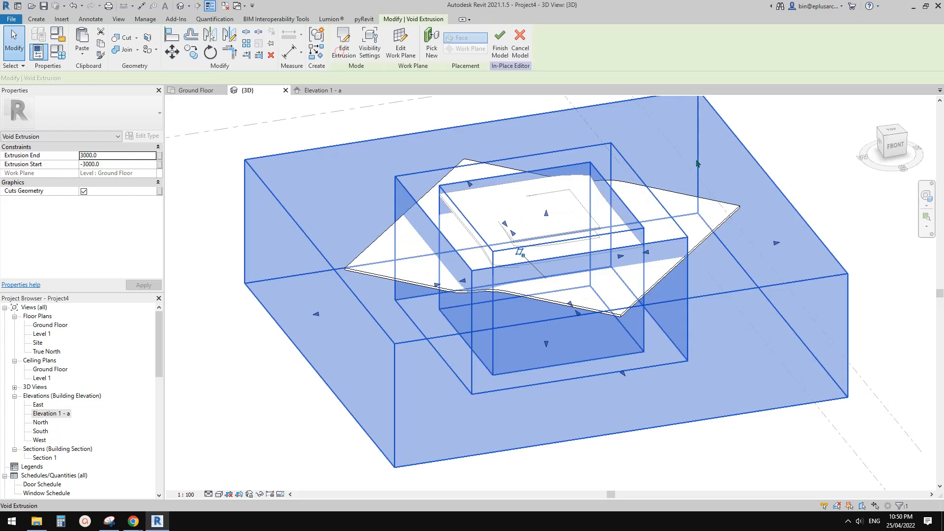
pyautogui.press('Escape')
pyautogui.keyDown('shift'); pyautogui.moveTo(713, 236); pyautogui.dragTo(758, 328, button='middle'); pyautogui.keyUp('shift')
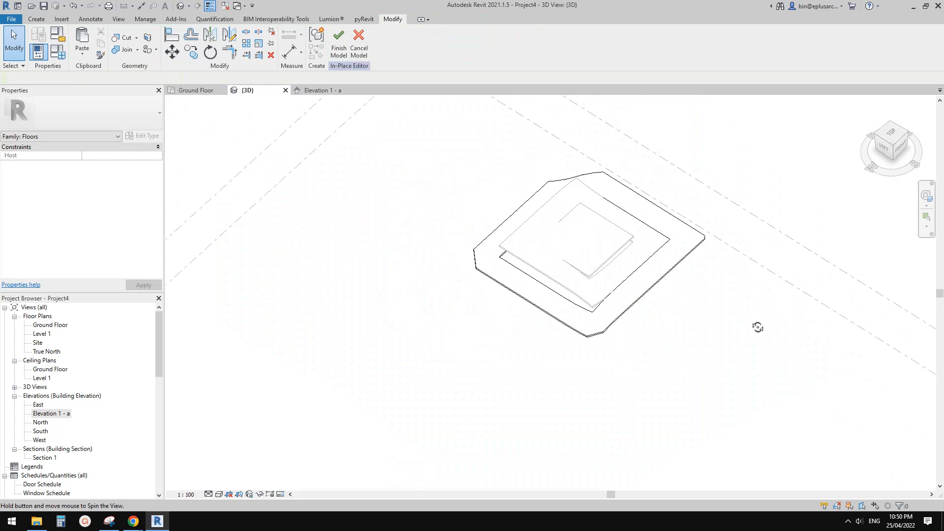
# - Stretch the lower slab's extrusion outward on all four sides beyond the void's square opening, to a depth of about 17462 mm
pyautogui.click(661, 276)
pyautogui.press('Escape')
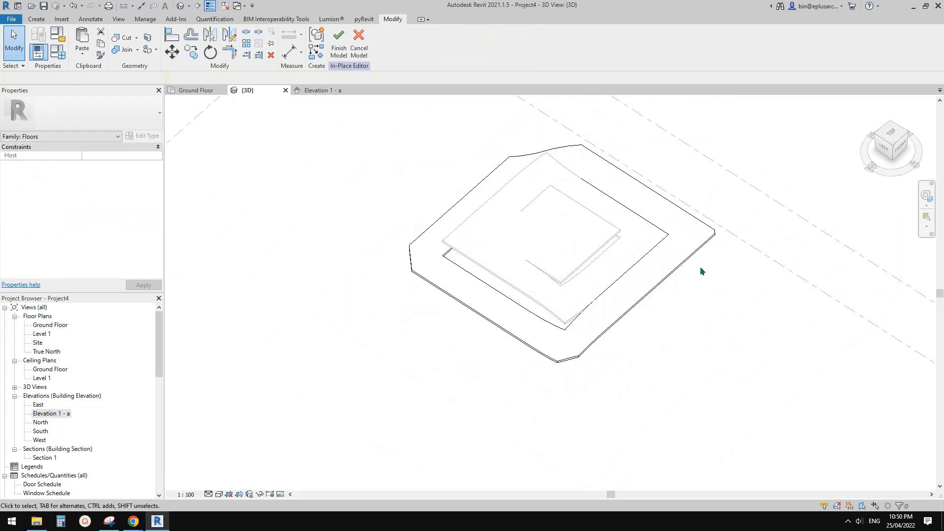
pyautogui.click(683, 246)
pyautogui.scroll(2, 708, 251)
pyautogui.click(722, 252)
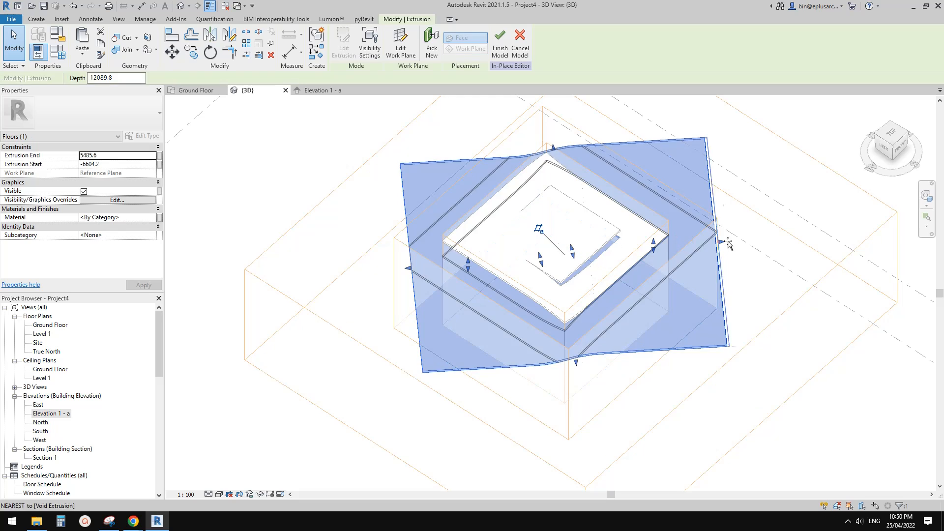
pyautogui.moveTo(407, 268); pyautogui.dragTo(385, 269)
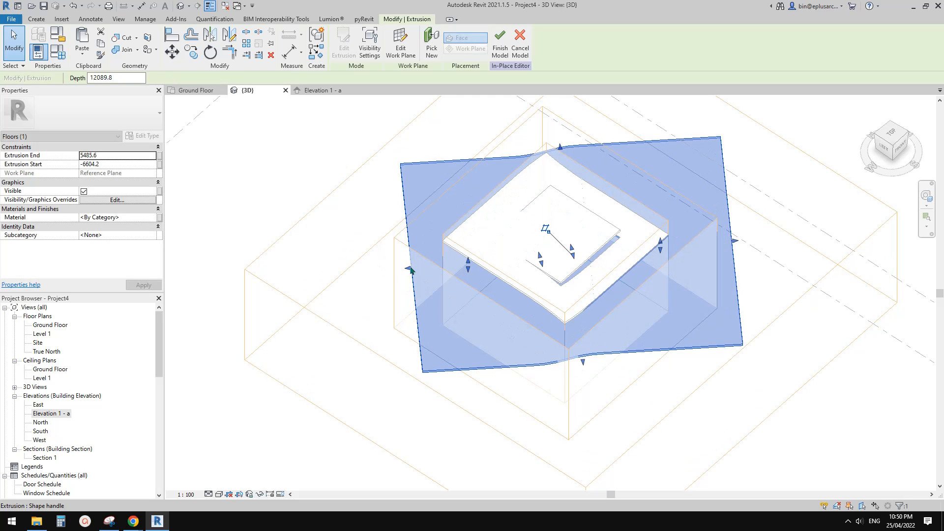
pyautogui.keyDown('shift'); pyautogui.moveTo(399, 244); pyautogui.dragTo(553, 189, button='middle'); pyautogui.keyUp('shift')
pyautogui.moveTo(544, 167); pyautogui.dragTo(544, 153)
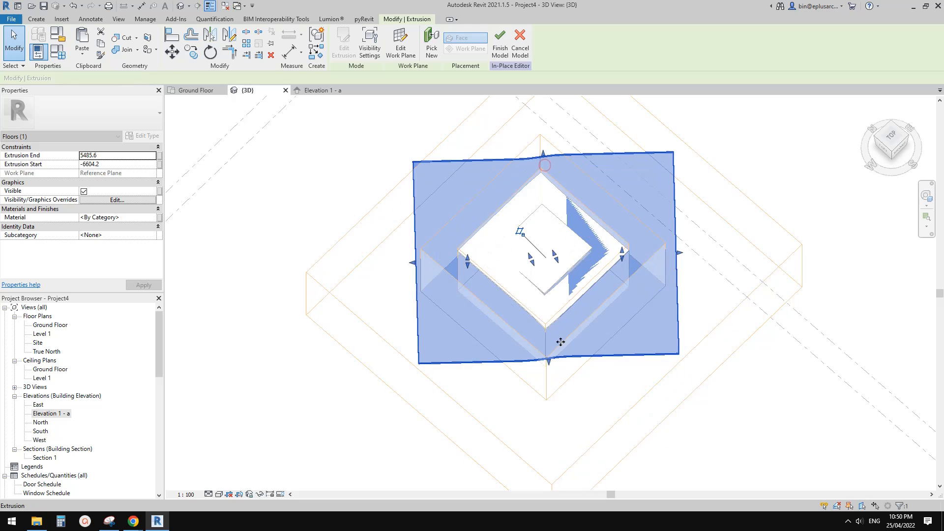
pyautogui.click(786, 283)
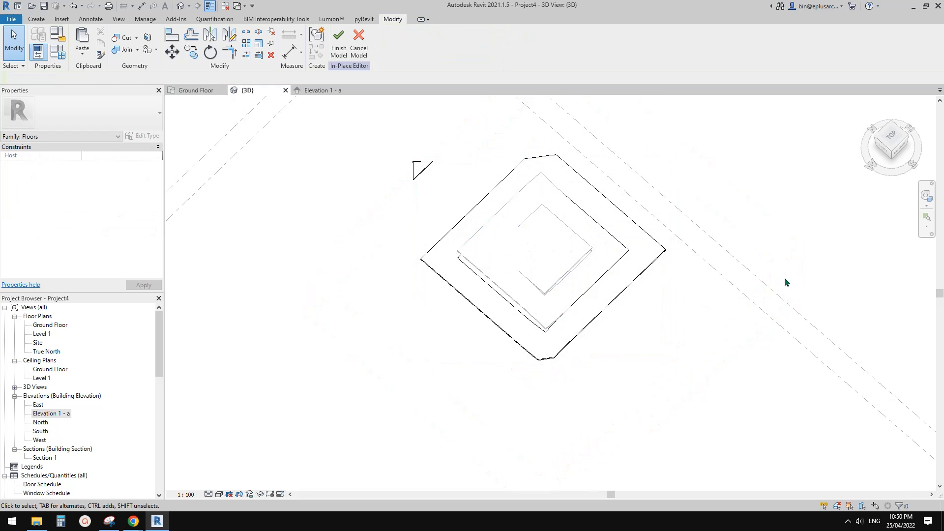
pyautogui.click(536, 157)
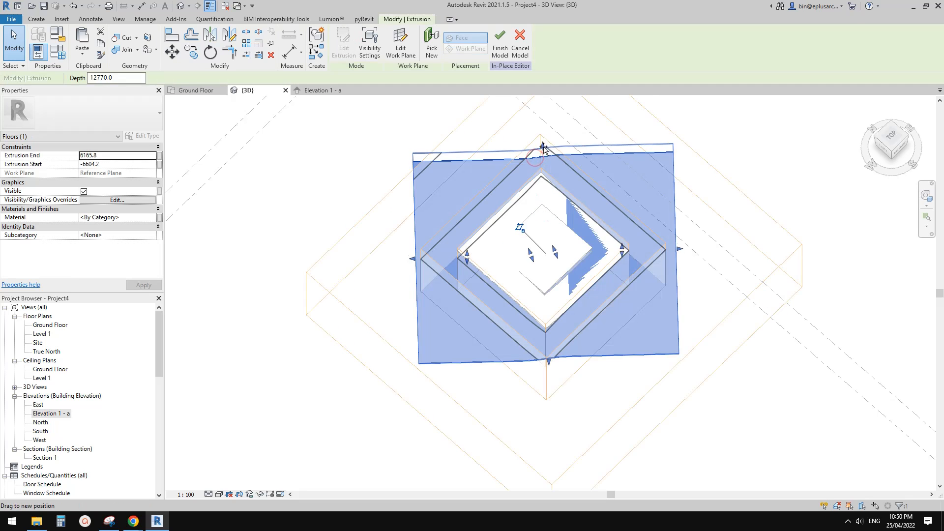
pyautogui.moveTo(548, 361); pyautogui.dragTo(548, 403)
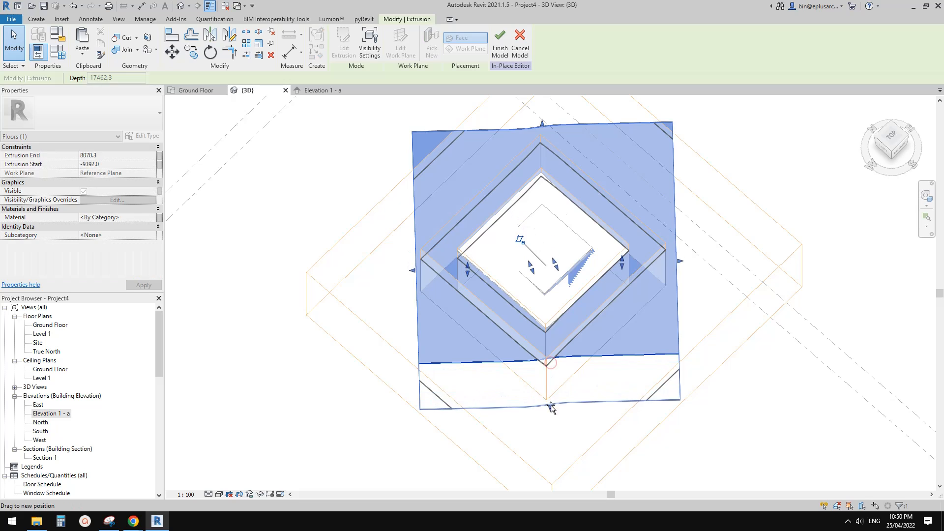
pyautogui.click(768, 392)
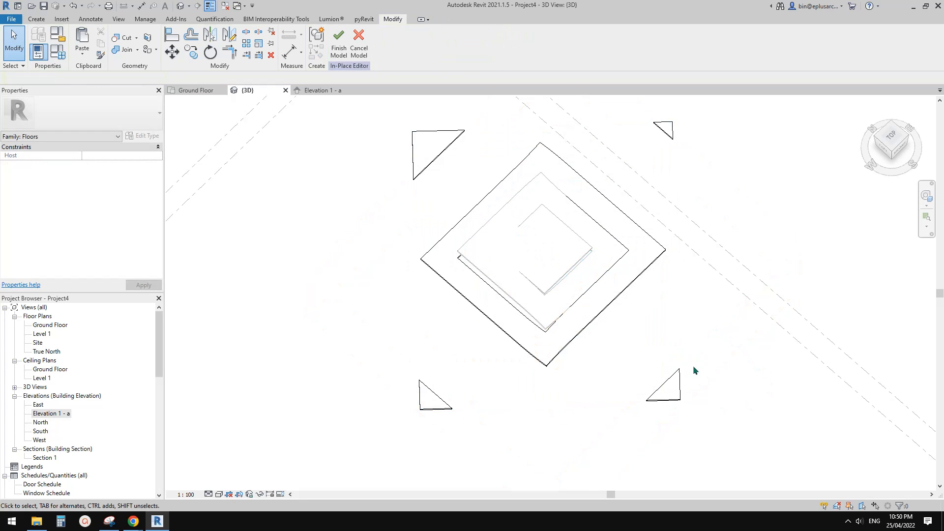
# - Stretch the void extrusion's outer sides outward so it cuts away the slab's leftover corner pieces
pyautogui.click(680, 372)
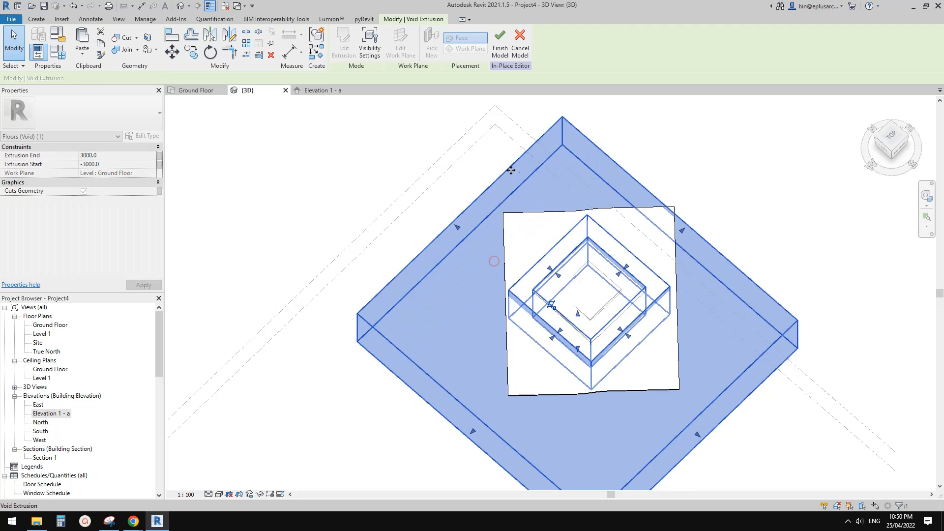
pyautogui.click(680, 231)
pyautogui.keyDown('shift'); pyautogui.moveTo(761, 263); pyautogui.dragTo(580, 265, button='middle'); pyautogui.keyUp('shift')
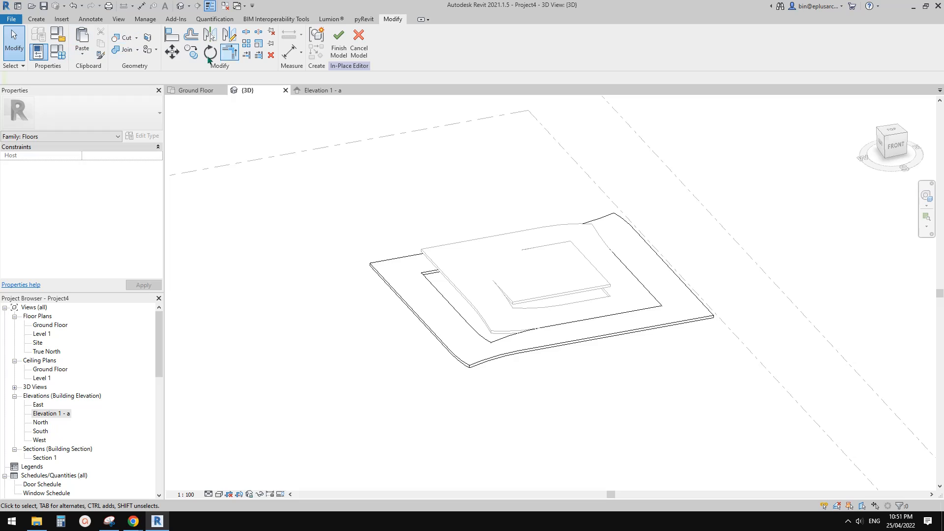
# - Finish the in-place model and unjoin the joined elements that do not intersect
pyautogui.click(339, 45)
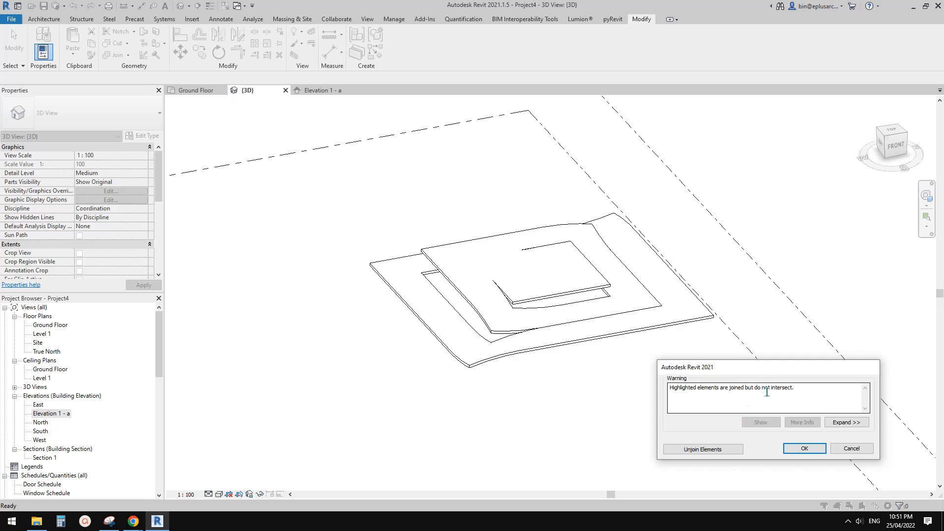
pyautogui.moveTo(761, 367); pyautogui.dragTo(786, 373)
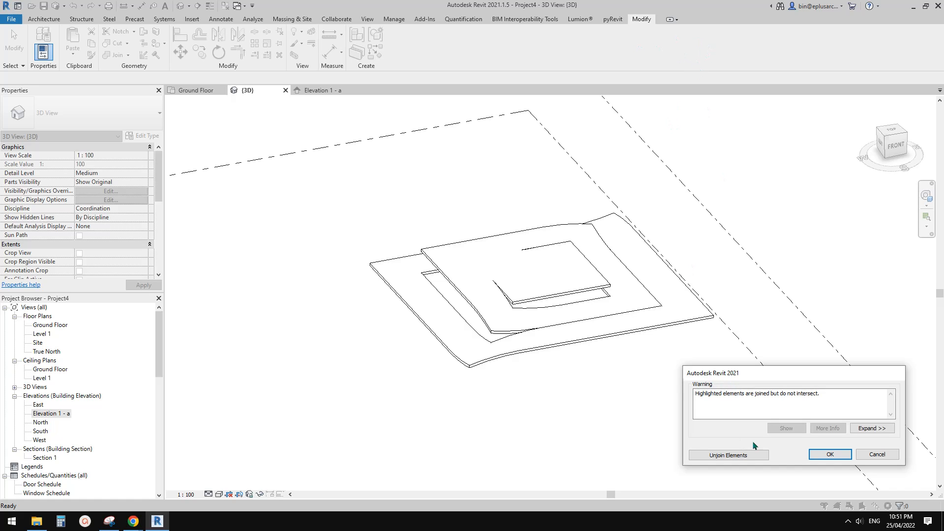
pyautogui.click(745, 455)
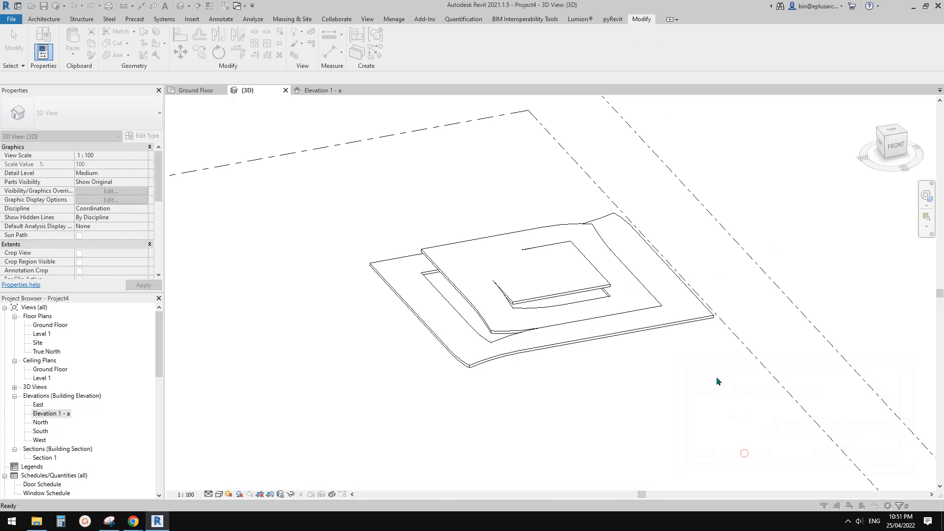
# - Join the geometry of the middle ring slab with the larger lower ring slab
pyautogui.click(118, 56)
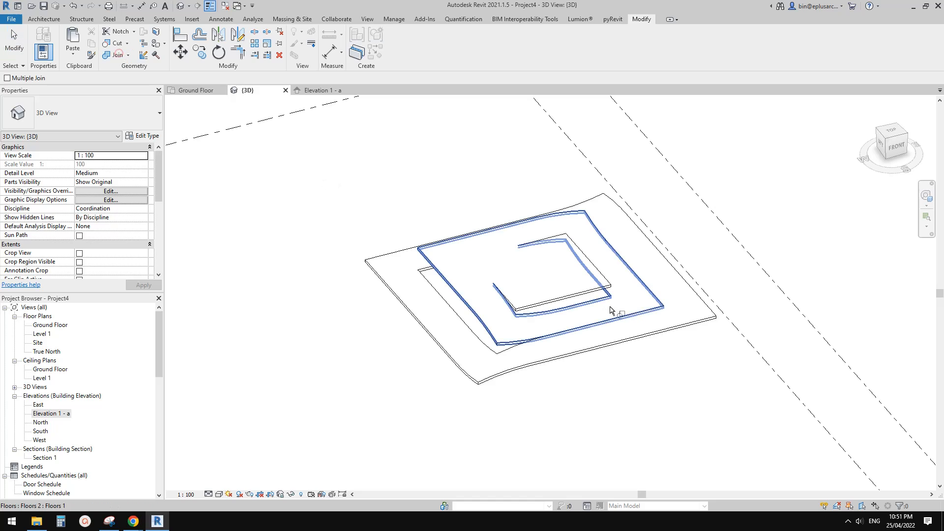
pyautogui.click(627, 298)
pyautogui.click(684, 315)
# - Examine the joined platform slabs from several sides, then from a corner view beside the earlier stepped model on the large floor
pyautogui.scroll(-1, 695, 362)
pyautogui.keyDown('shift'); pyautogui.moveTo(660, 376); pyautogui.dragTo(717, 285, button='middle'); pyautogui.keyUp('shift')
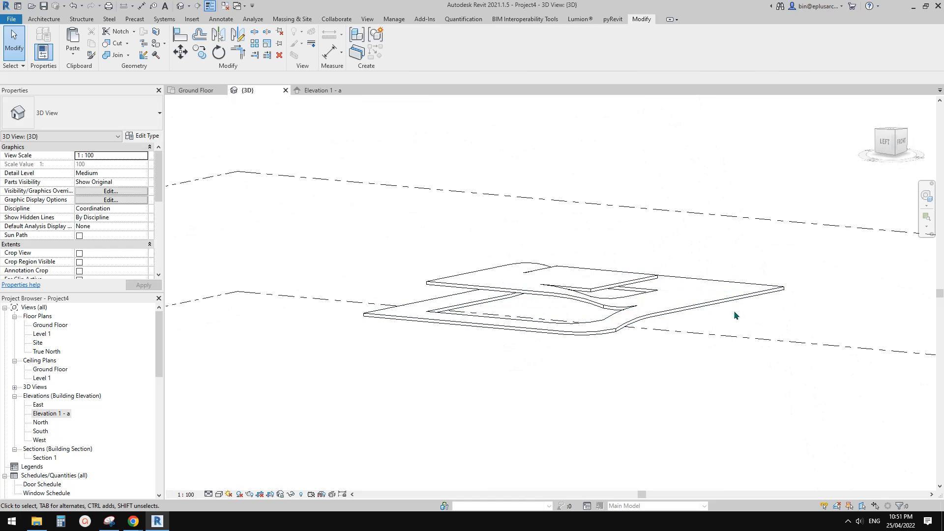
pyautogui.keyDown('shift'); pyautogui.moveTo(620, 312); pyautogui.dragTo(578, 373, button='middle'); pyautogui.keyUp('shift')
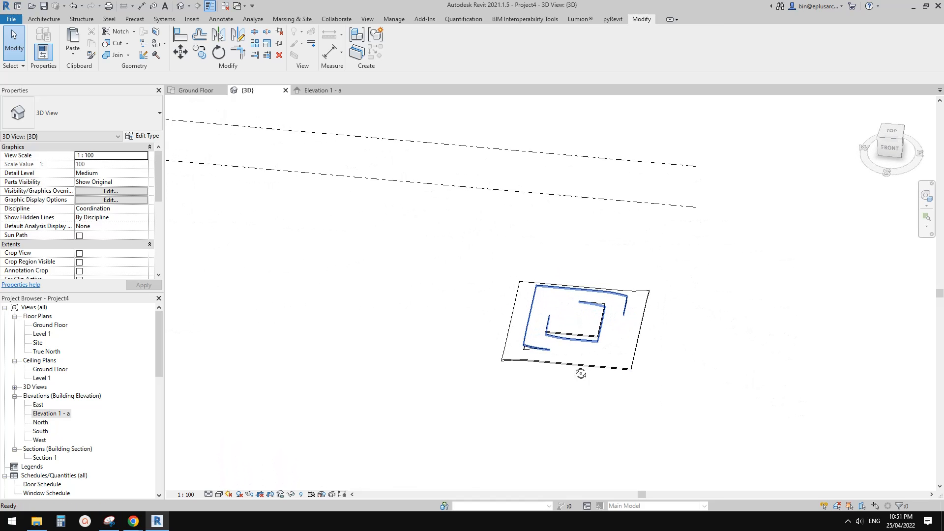
pyautogui.keyDown('shift'); pyautogui.moveTo(245, 387); pyautogui.dragTo(556, 359, button='middle'); pyautogui.keyUp('shift')
pyautogui.keyDown('shift'); pyautogui.moveTo(649, 177); pyautogui.dragTo(601, 276, button='middle'); pyautogui.keyUp('shift')
pyautogui.click(902, 138)
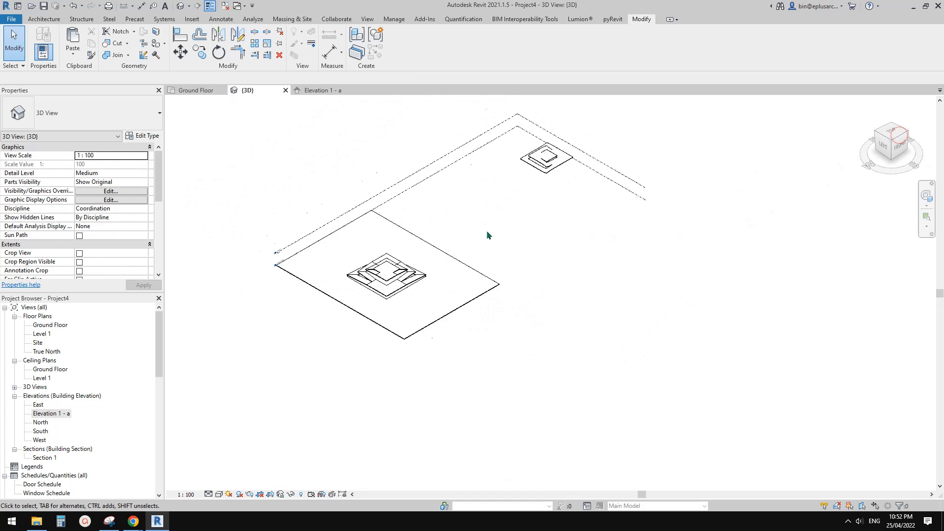
pyautogui.scroll(3, 570, 302)
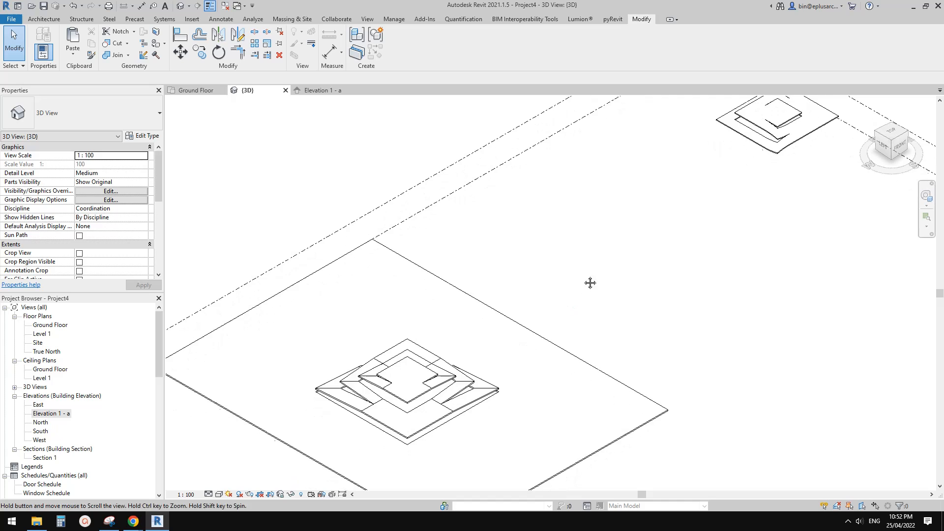
# - Switch to the Youtube Video Ideas/Suggestion document in Chrome to check the reference platform image, then return to the Revit model
pyautogui.moveTo(134, 522)
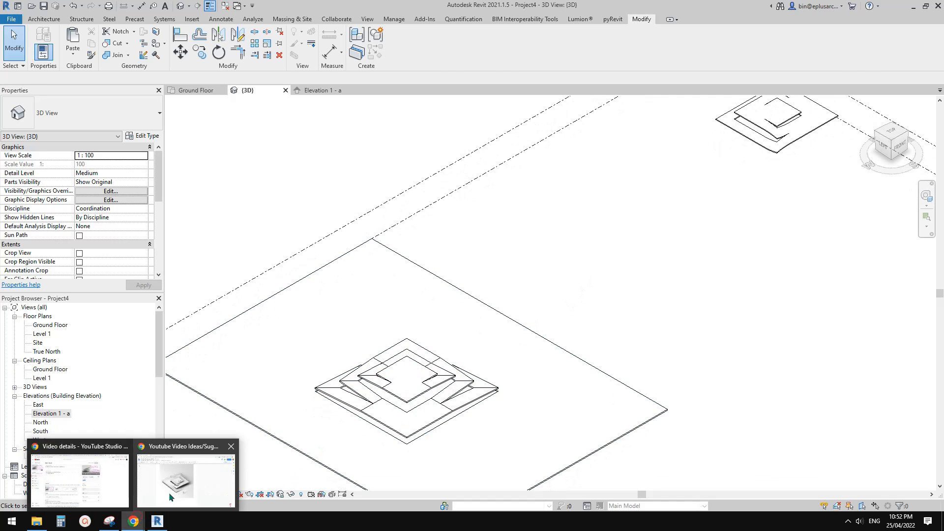
pyautogui.click(169, 493)
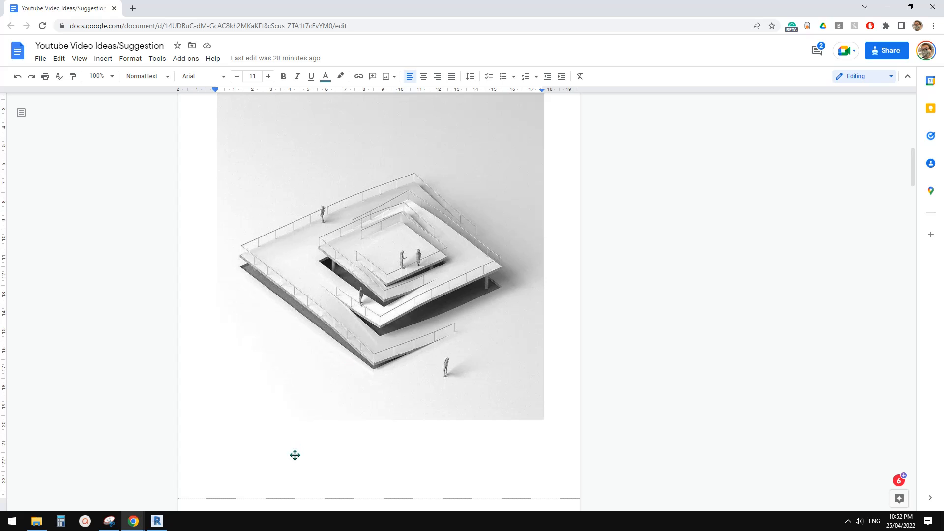
pyautogui.click(159, 523)
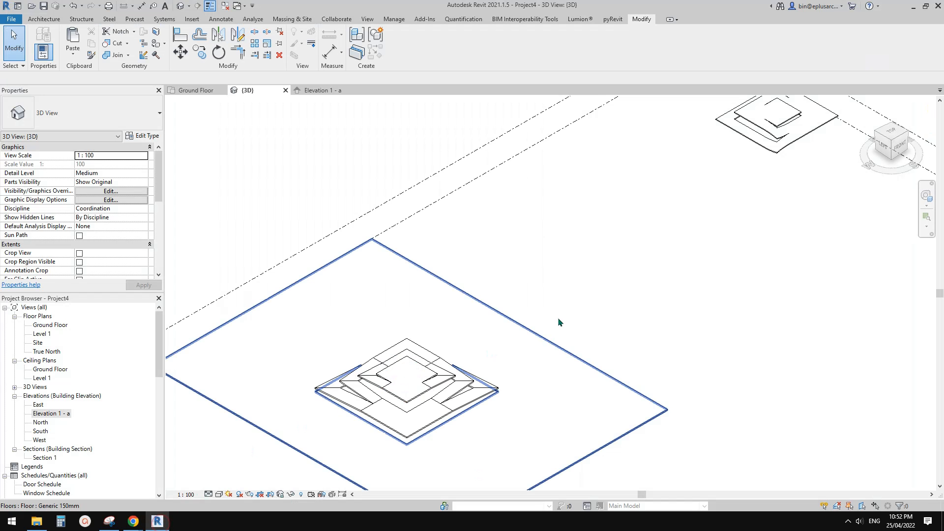
pyautogui.keyDown('shift'); pyautogui.moveTo(559, 320); pyautogui.dragTo(548, 333, button='middle'); pyautogui.keyUp('shift')
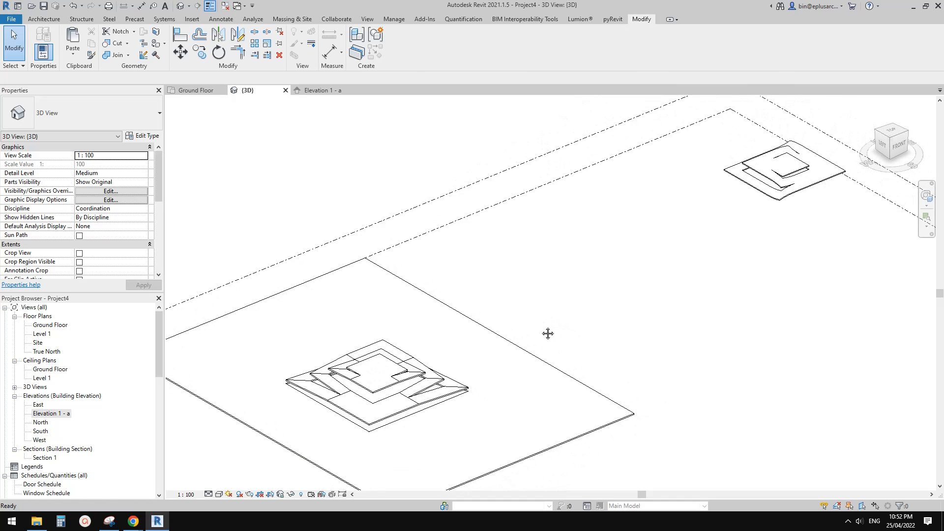